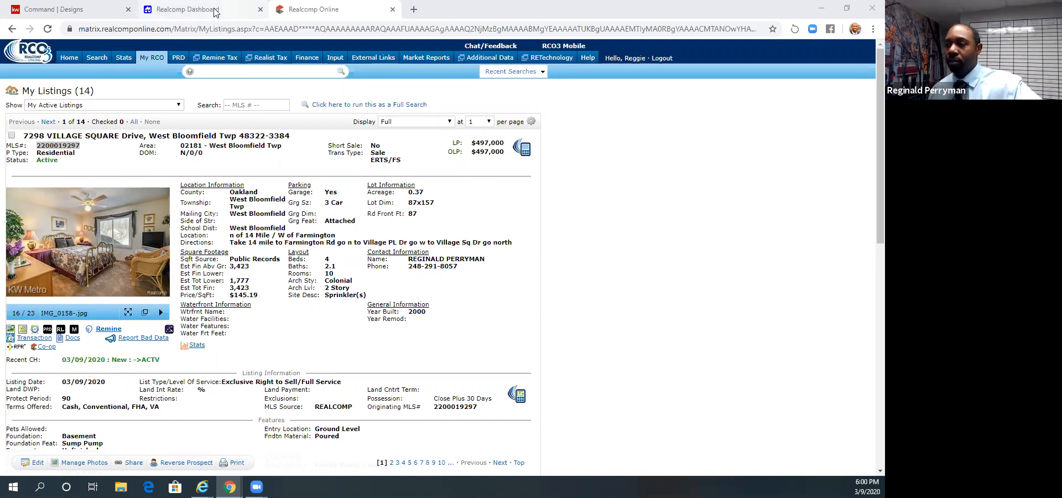
- Open the list of saved CMAs in Realcomp Online and look through its entries
left_click(102, 11)
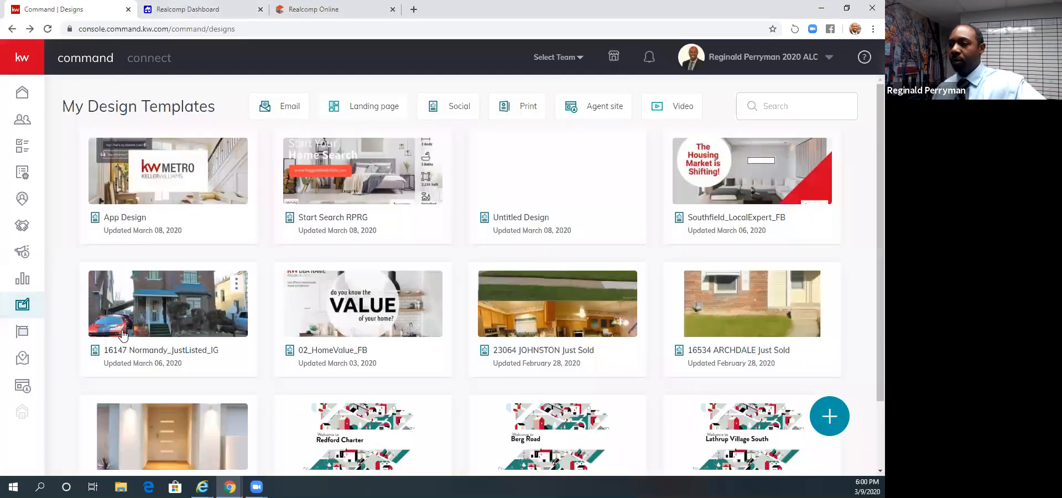
left_click(187, 7)
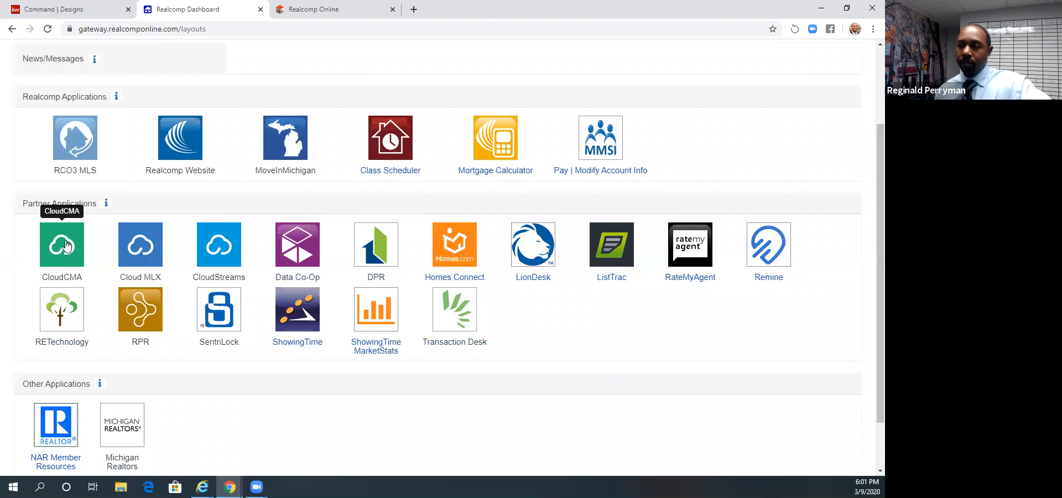
left_click(308, 12)
mouse_move(147, 58)
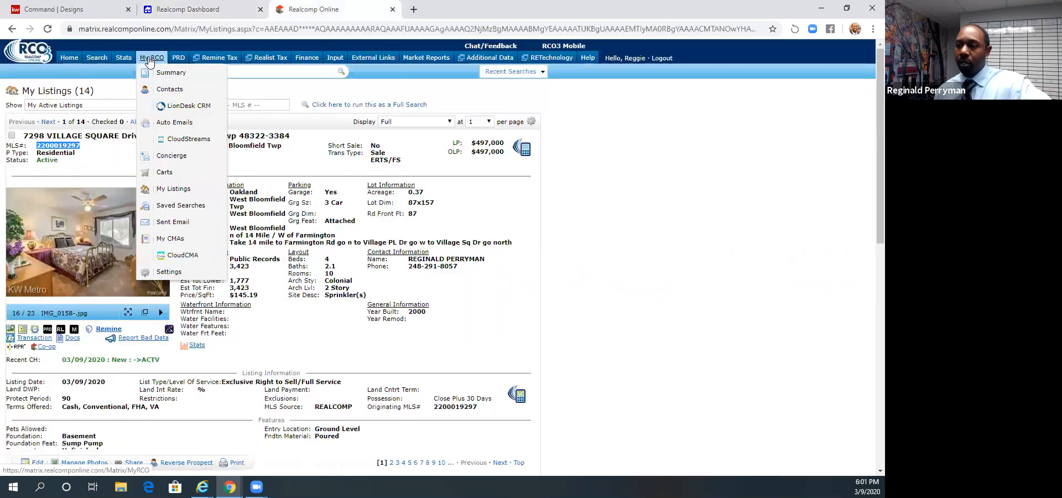
left_click(172, 240)
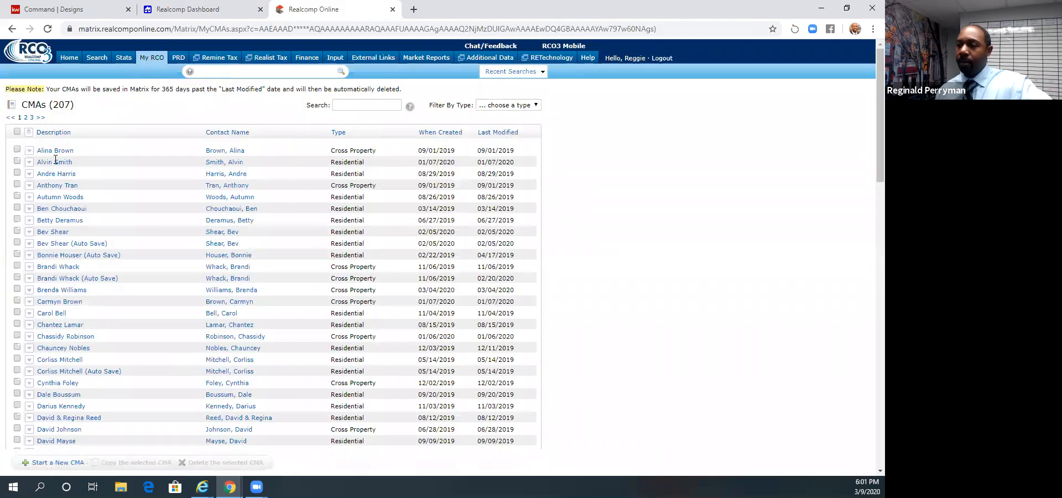
scroll(130, 345, "down", 15)
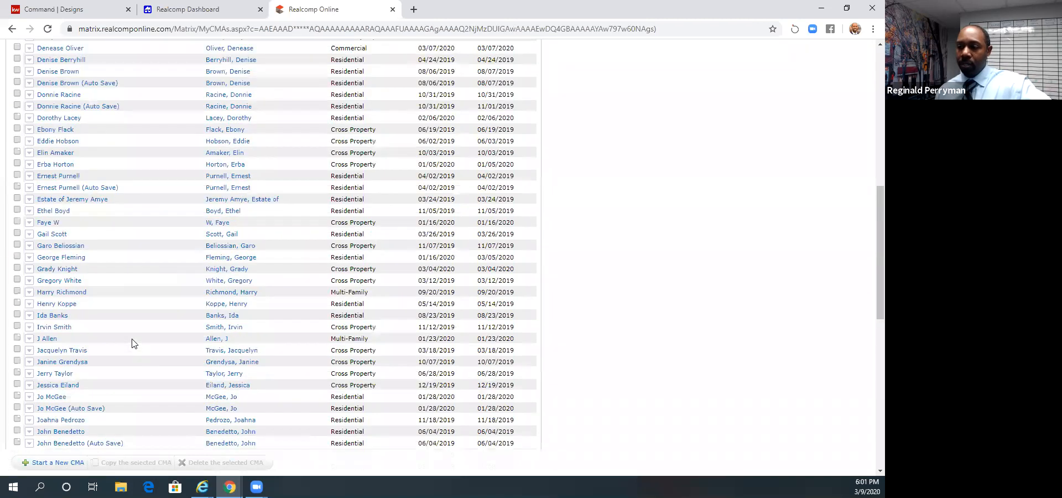
scroll(132, 343, "up", 5)
scroll(130, 343, "up", 10)
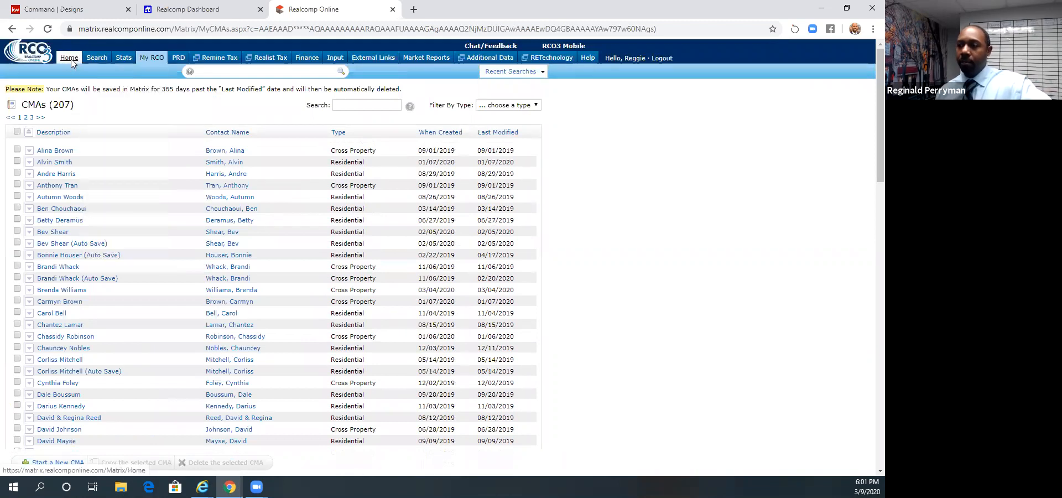
left_click(96, 12)
left_click(188, 12)
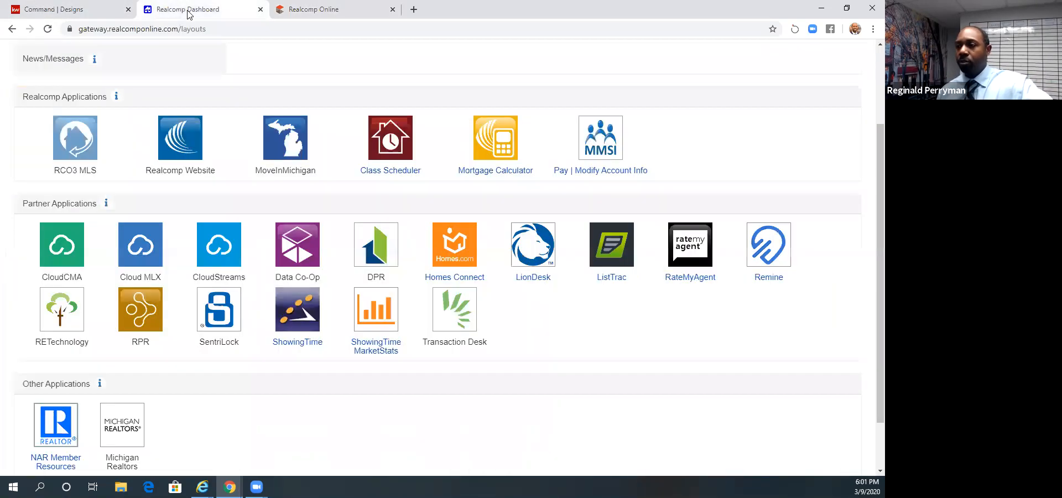
left_click(101, 15)
left_click(331, 10)
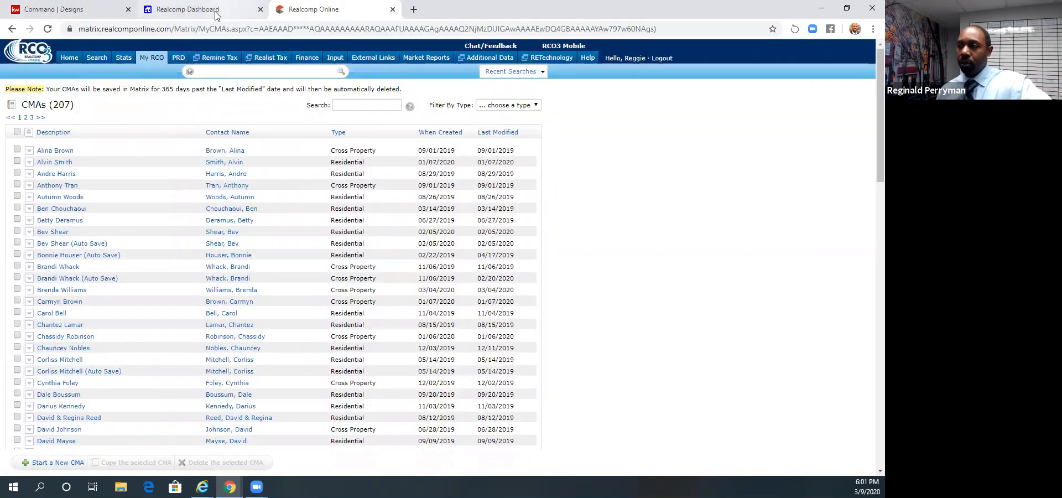
- Launch CloudCMA from the partner applications on the Realcomp Dashboard and bring its page into view
left_click(216, 15)
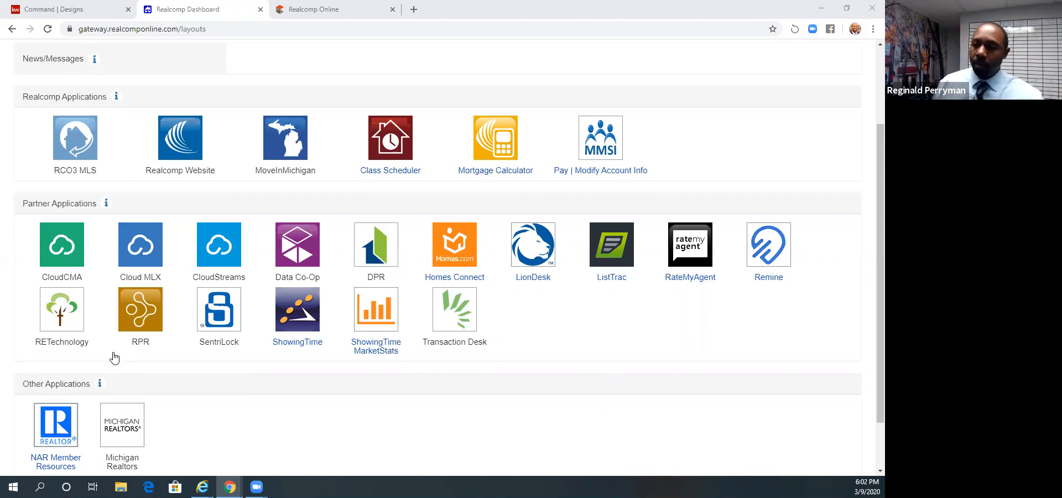
left_click(60, 252)
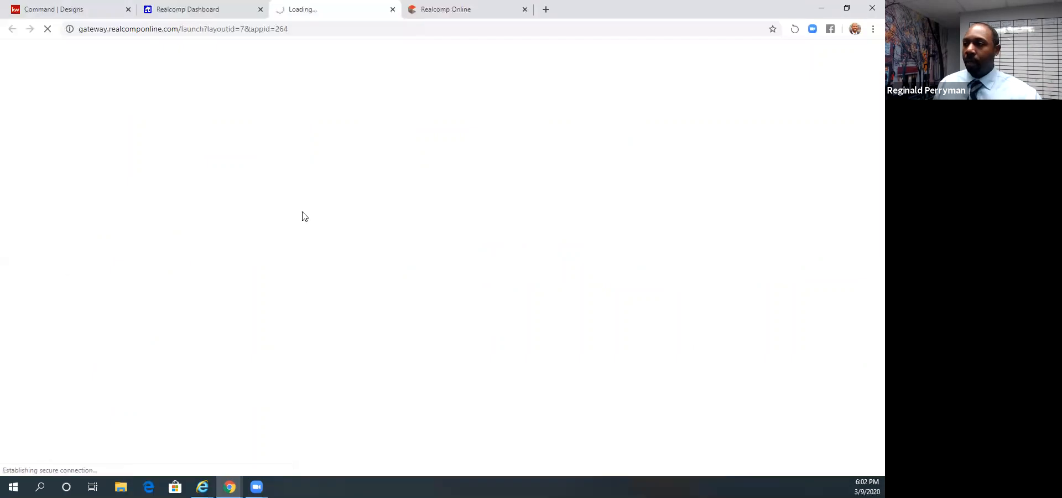
left_click(218, 10)
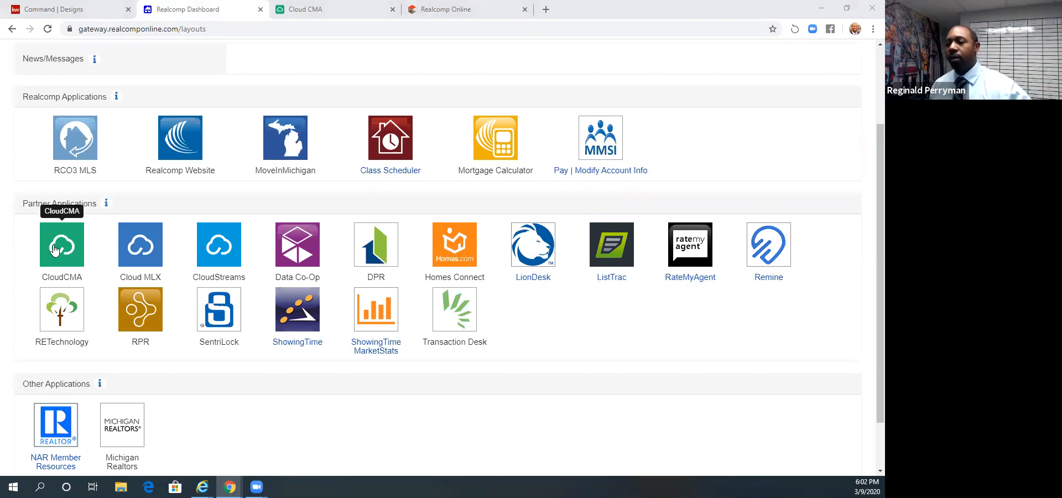
left_click(322, 9)
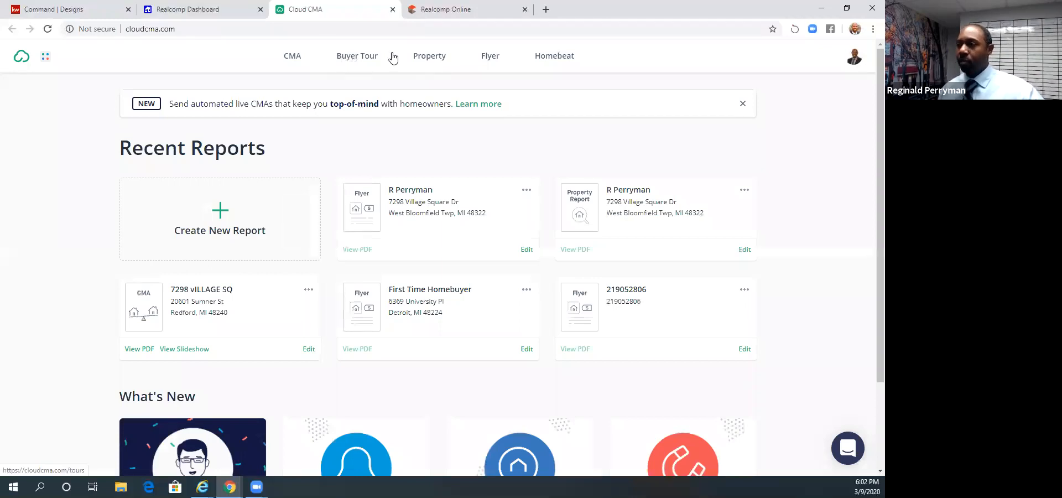
- Start creating a new flyer in Cloud CMA
left_click(492, 59)
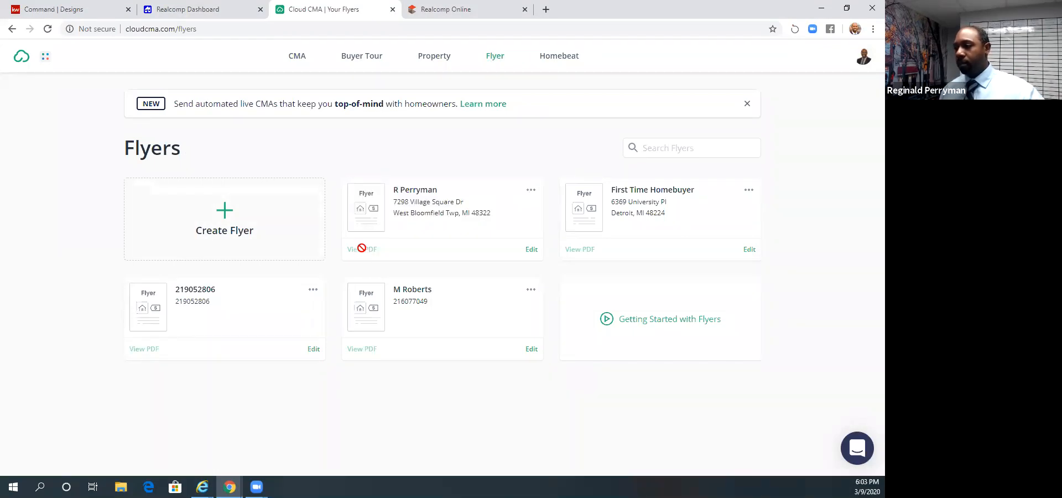
left_click(238, 230)
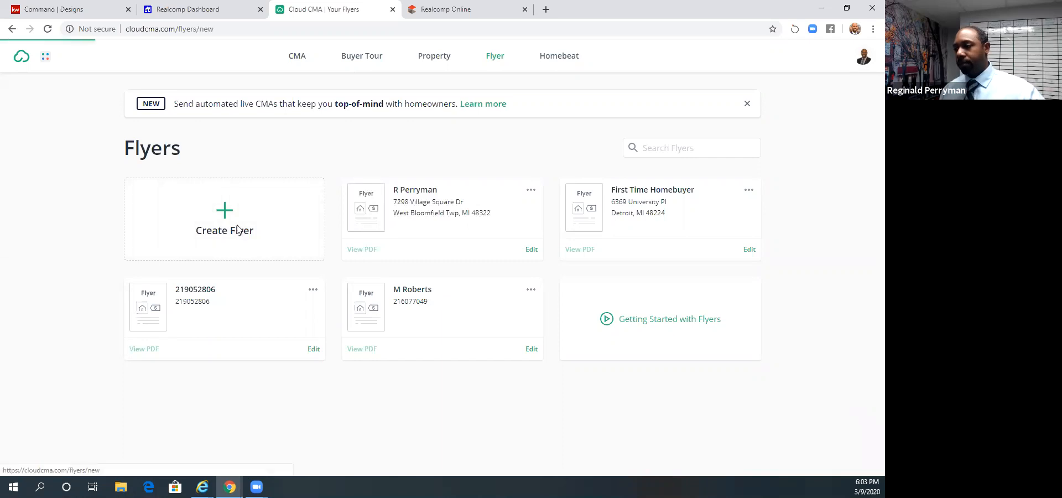
left_click(335, 386)
right_click(335, 387)
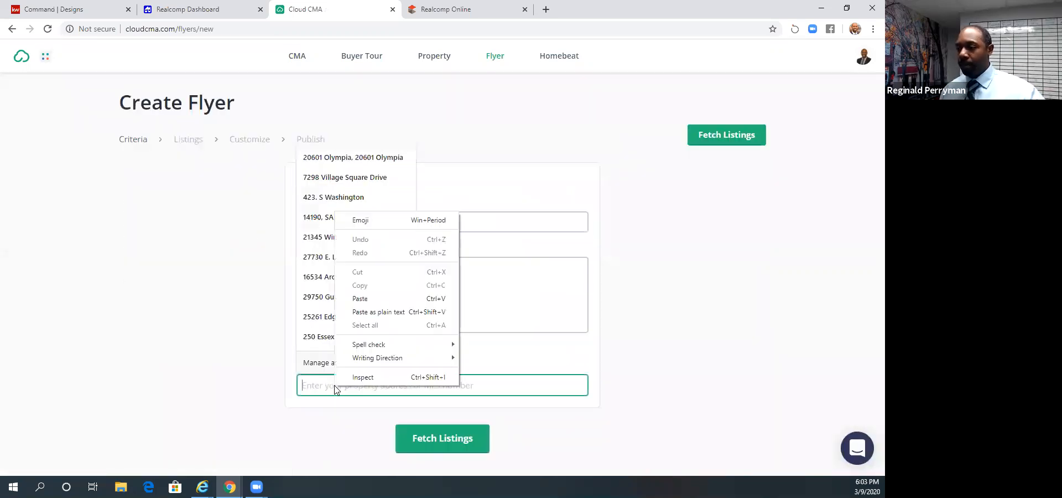
left_click(369, 299)
key("ctrl+a")
key("BackSpace")
type("22")
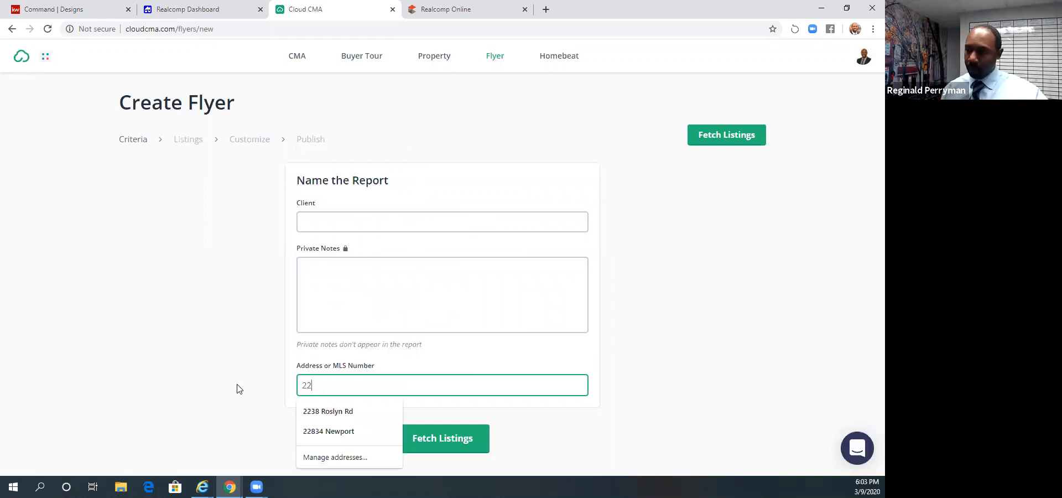
type("000")
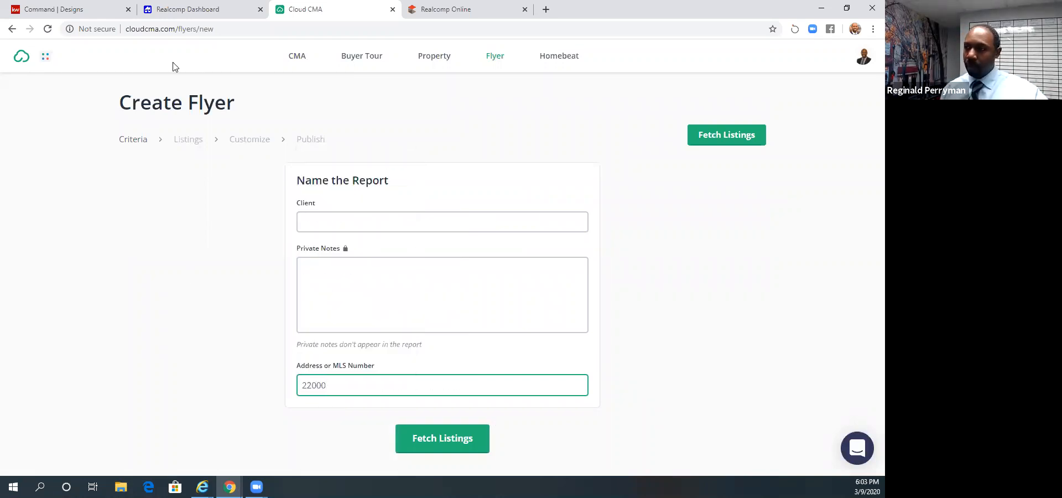
- Switch to Realcomp Online and copy the MLS number of the West Bloomfield Twp listing from My Listings
left_click(193, 11)
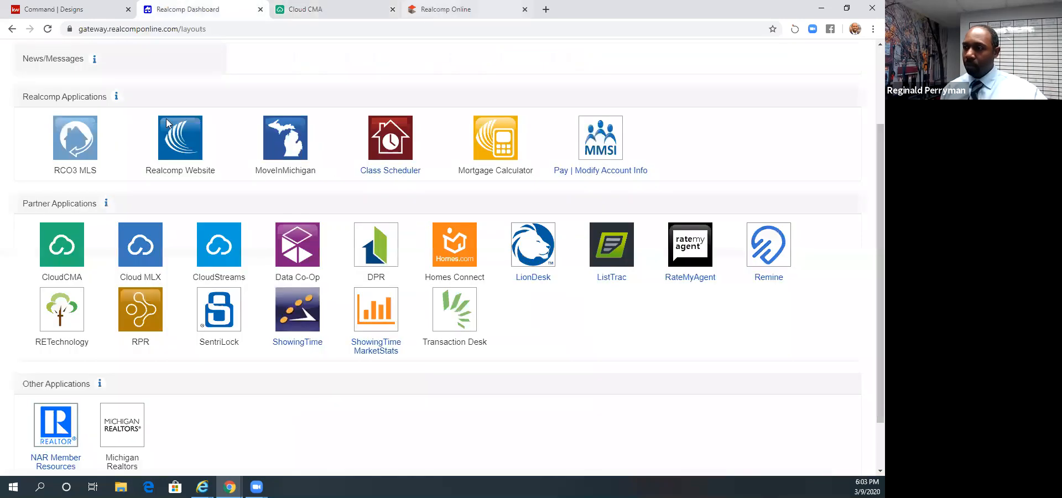
left_click(446, 10)
mouse_move(151, 58)
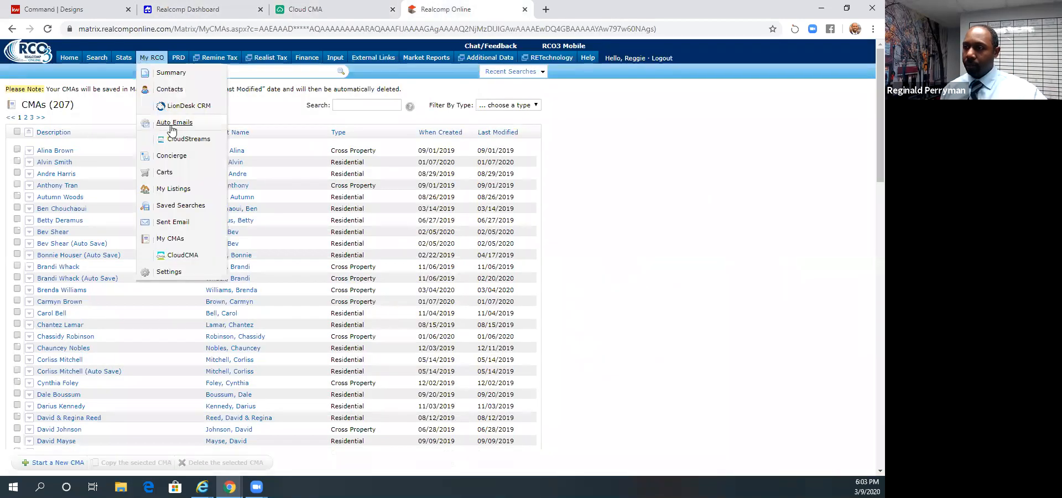
left_click(172, 190)
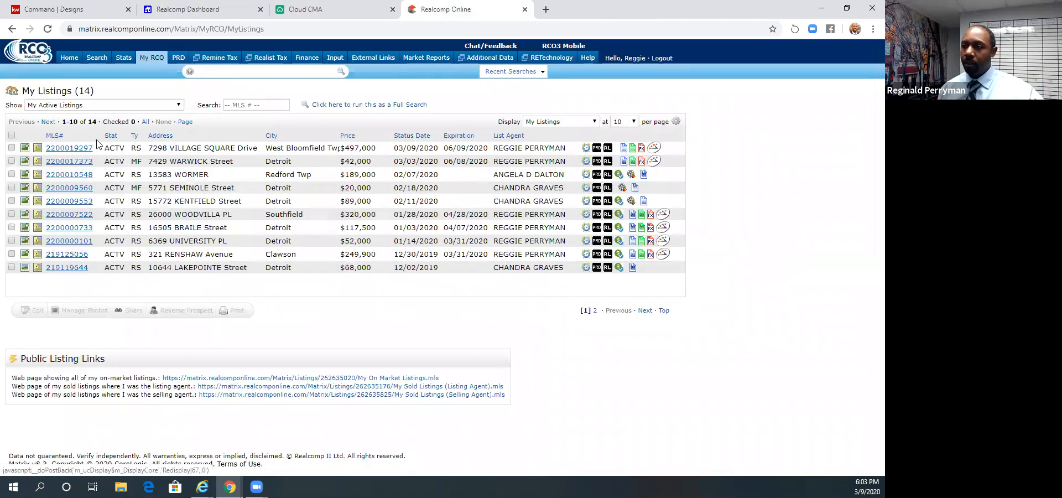
left_click_drag(93, 148, 48, 146)
key("ctrl+c")
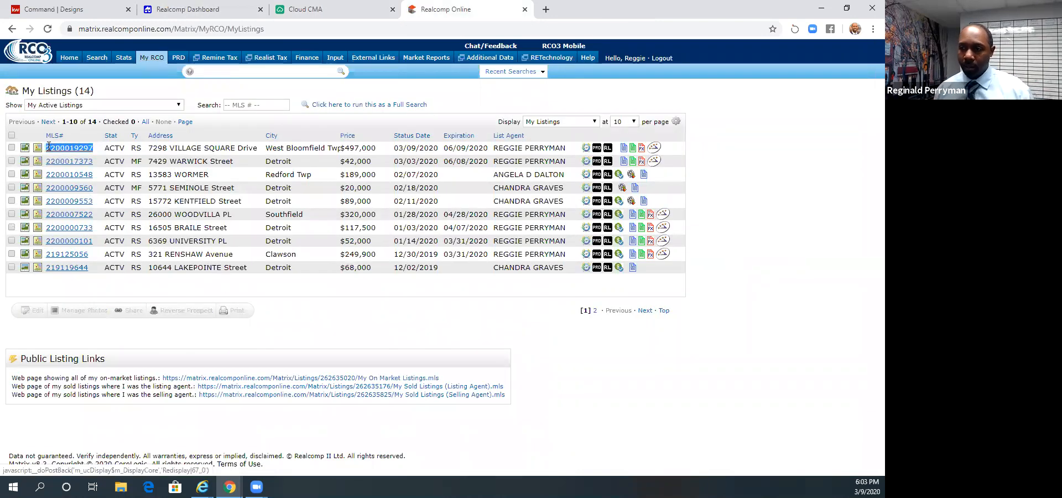
left_click(343, 9)
key("ctrl+a")
key("ctrl+v")
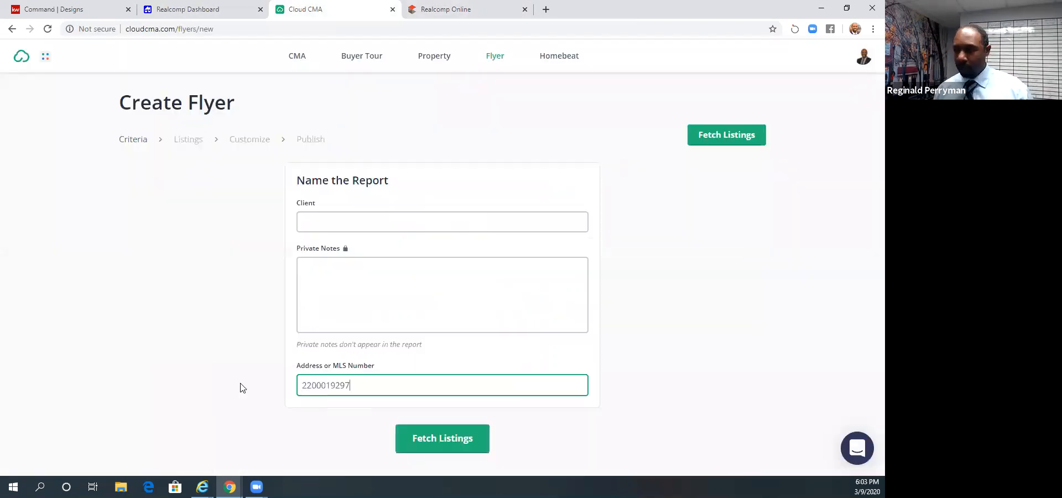
left_click(441, 443)
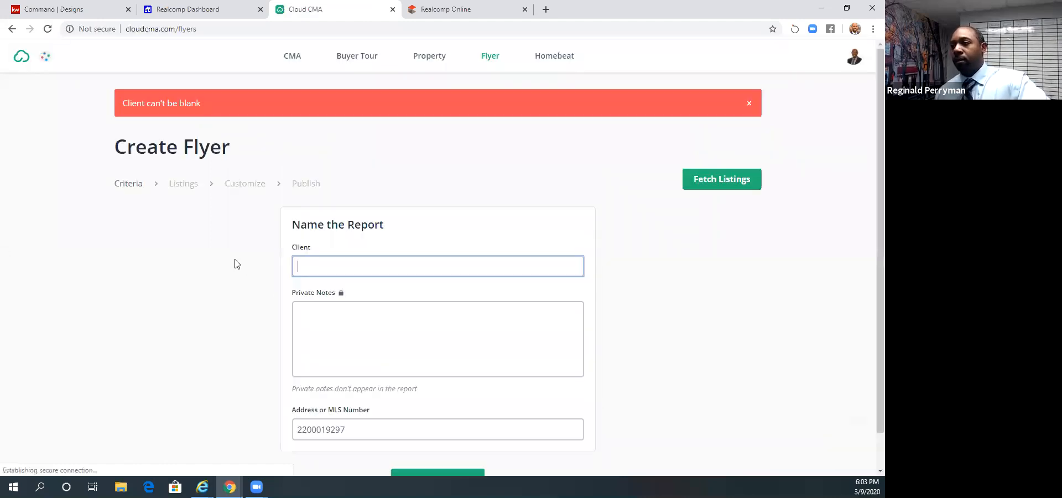
left_click(373, 270)
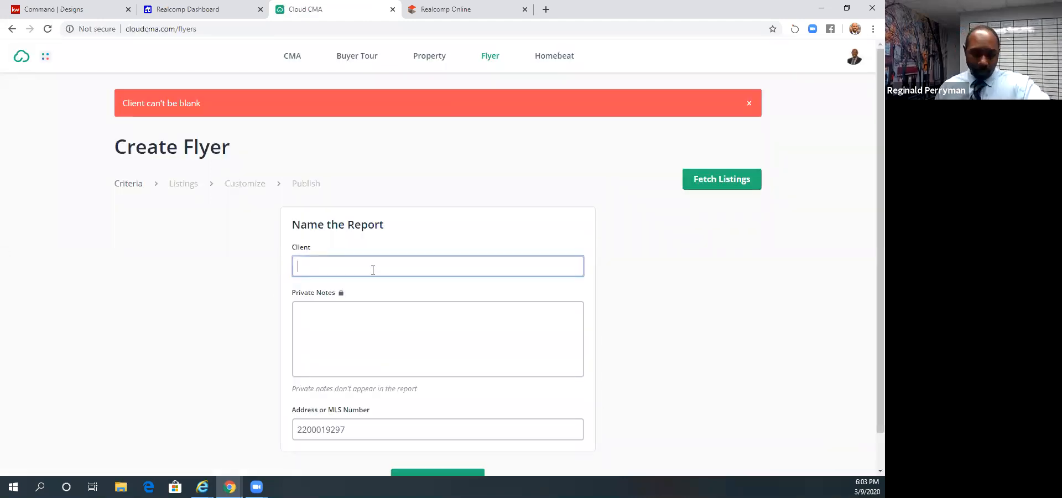
type("r")
scroll(436, 359, "down", 1)
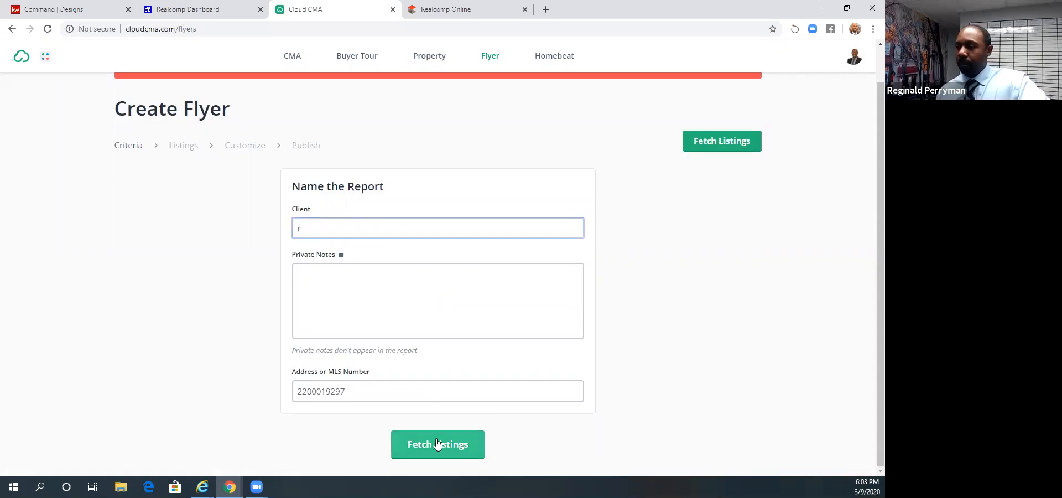
left_click(437, 444)
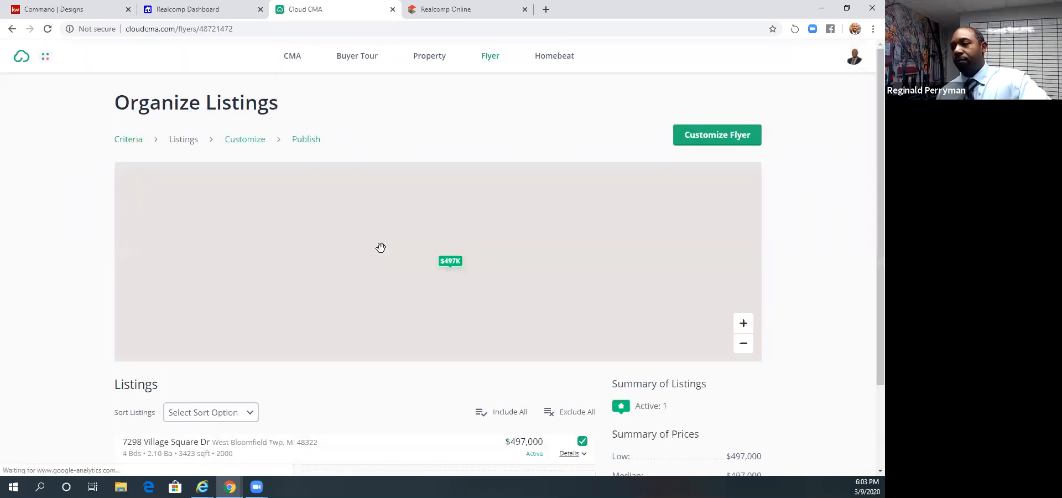
- Continue to customizing the flyer with the fetched listing and review its preview from the heading to the footer
scroll(380, 294, "down", 2)
left_click(437, 445)
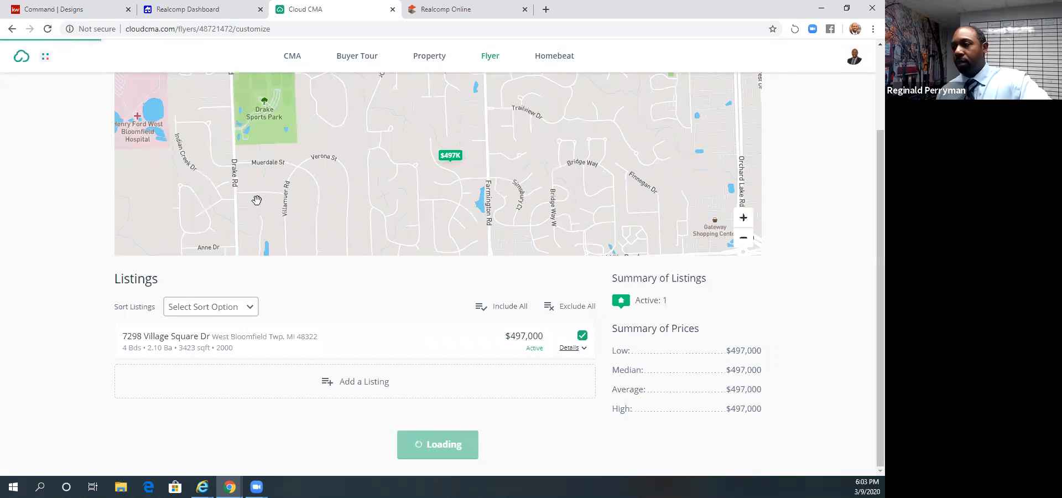
scroll(341, 230, "down", 2)
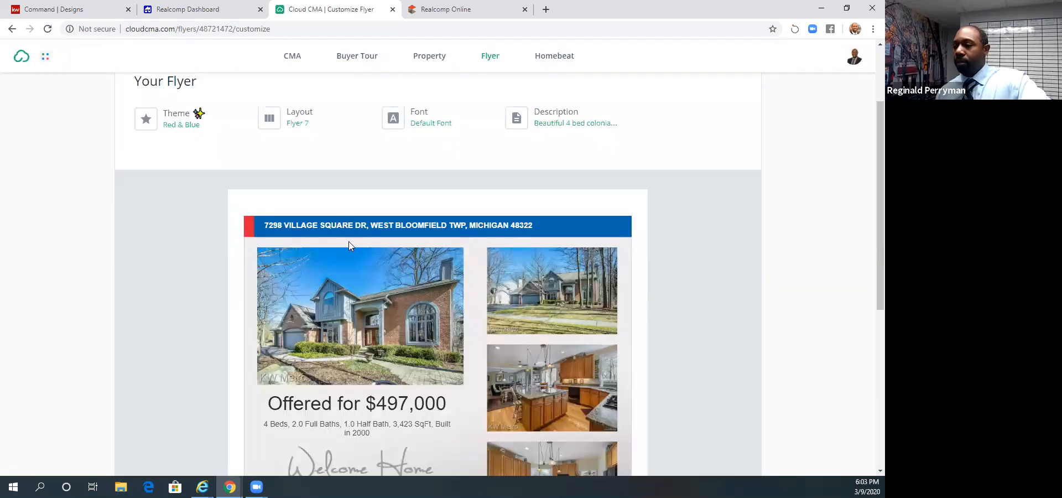
scroll(731, 242, "down", 3)
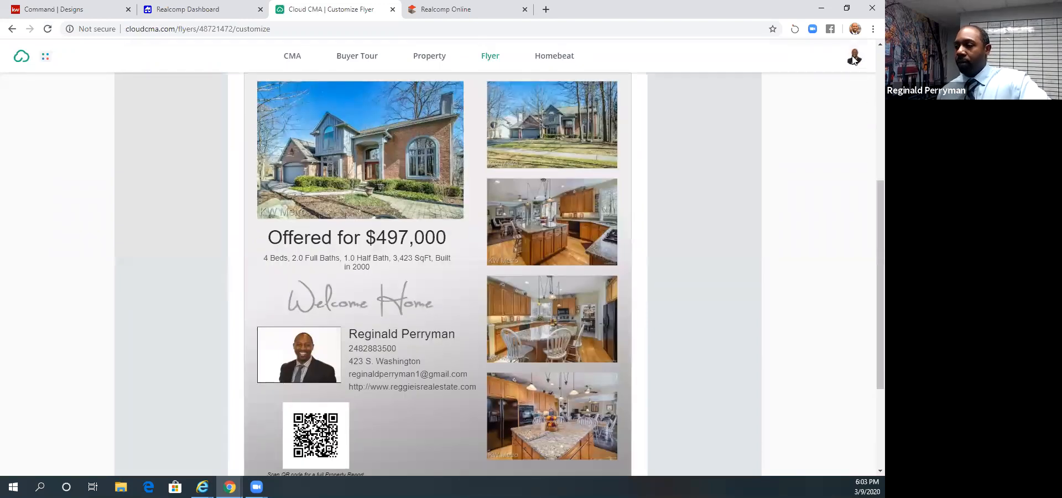
scroll(376, 365, "down", 3)
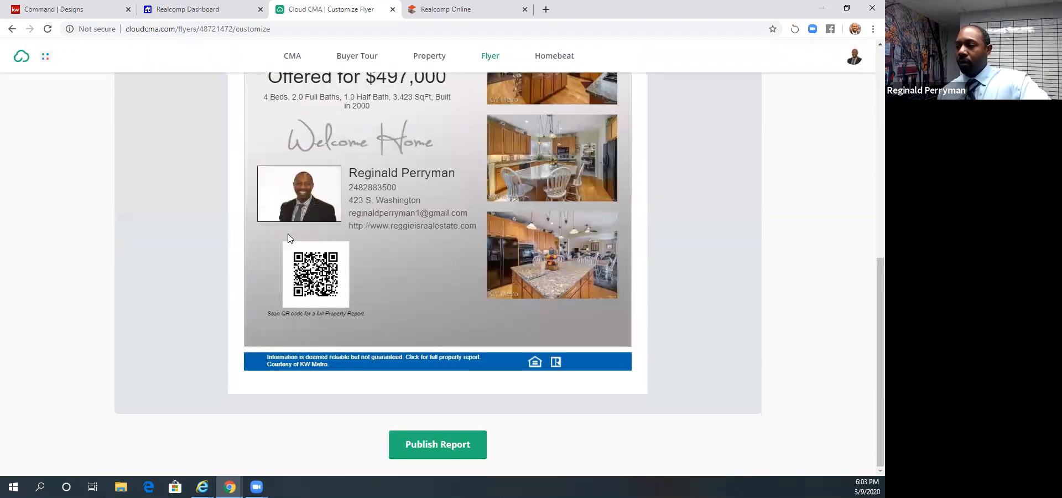
scroll(396, 244, "up", 2)
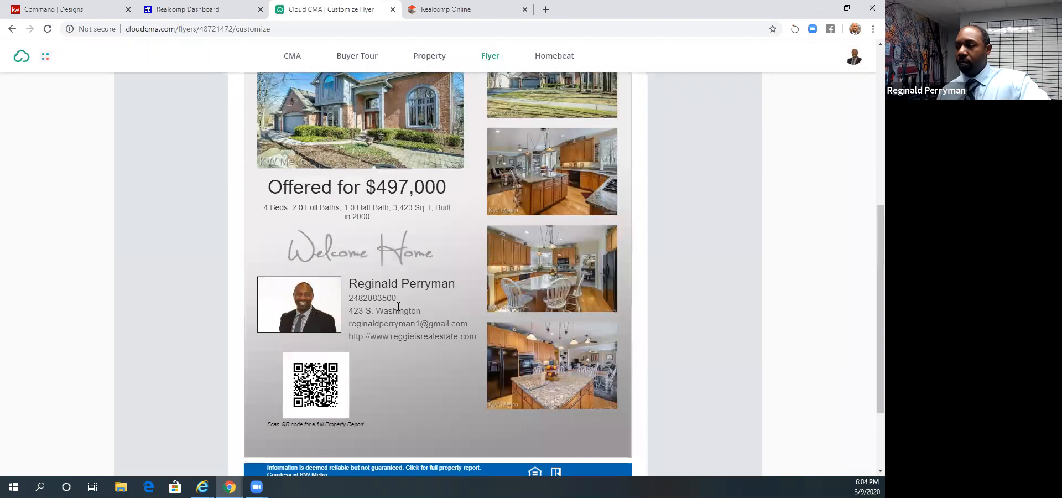
scroll(398, 305, "up", 1)
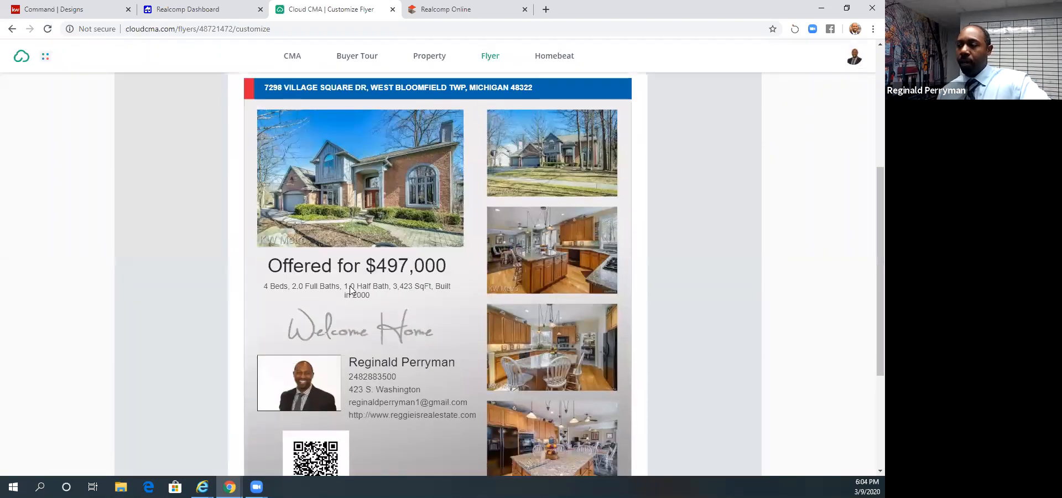
scroll(350, 289, "down", 3)
- Start a new CMA report and enter the client's name
left_click(292, 54)
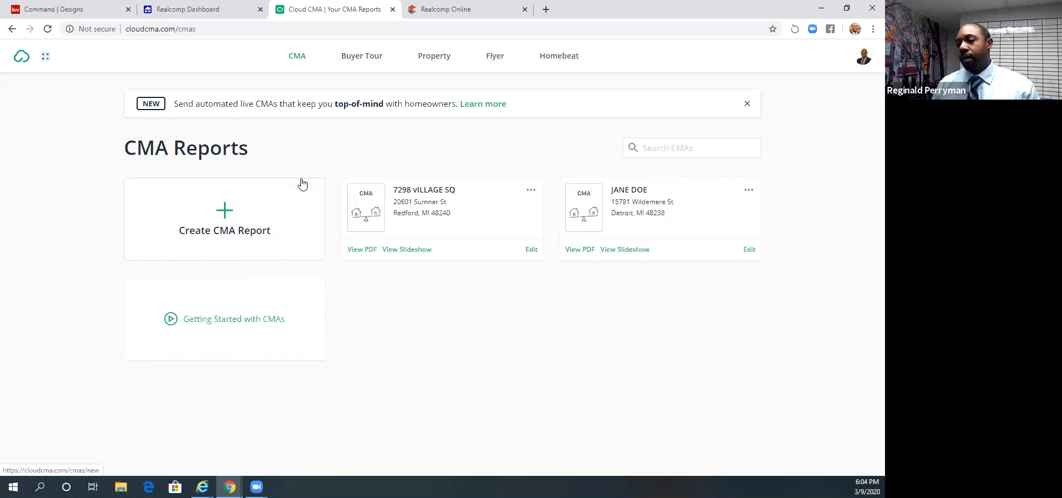
left_click(224, 219)
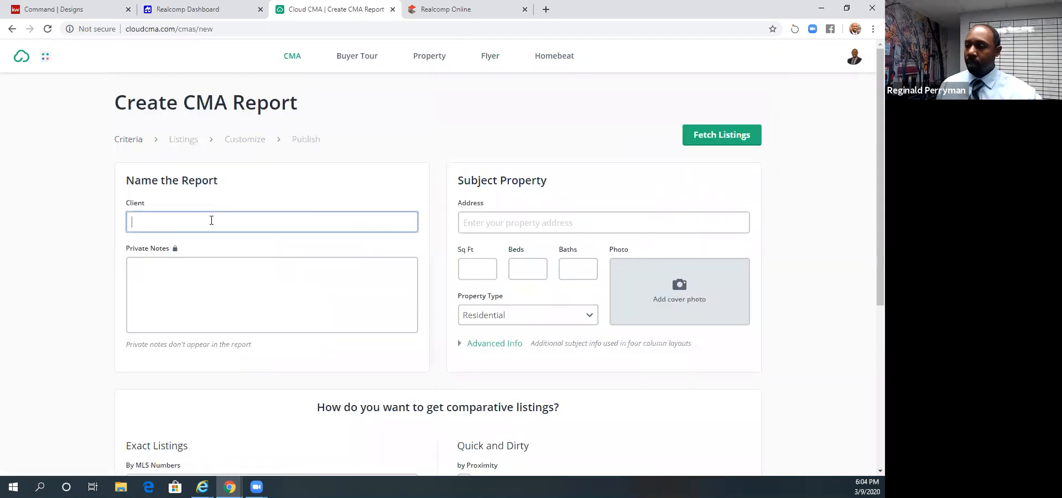
type("john doe")
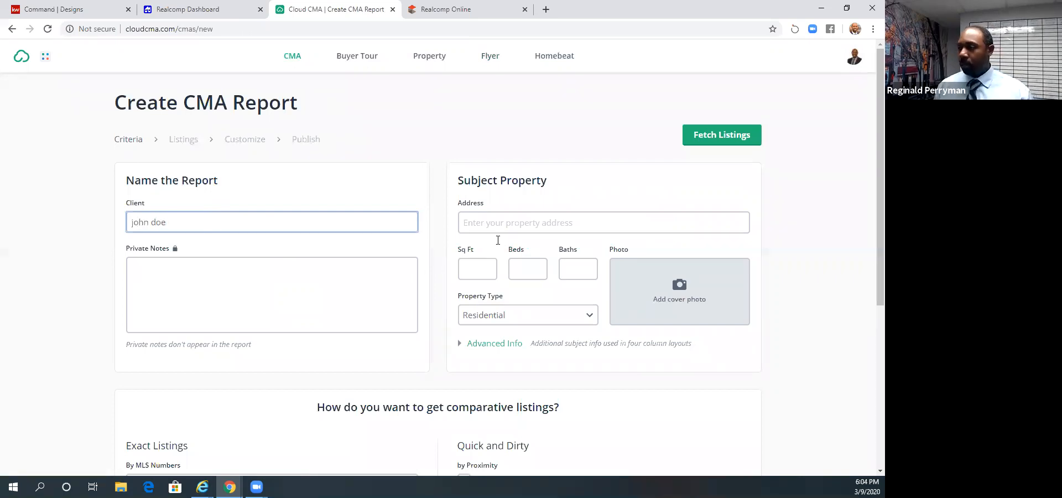
- Fill in the subject property's address with the saved West Bloomfield street address
left_click(498, 229)
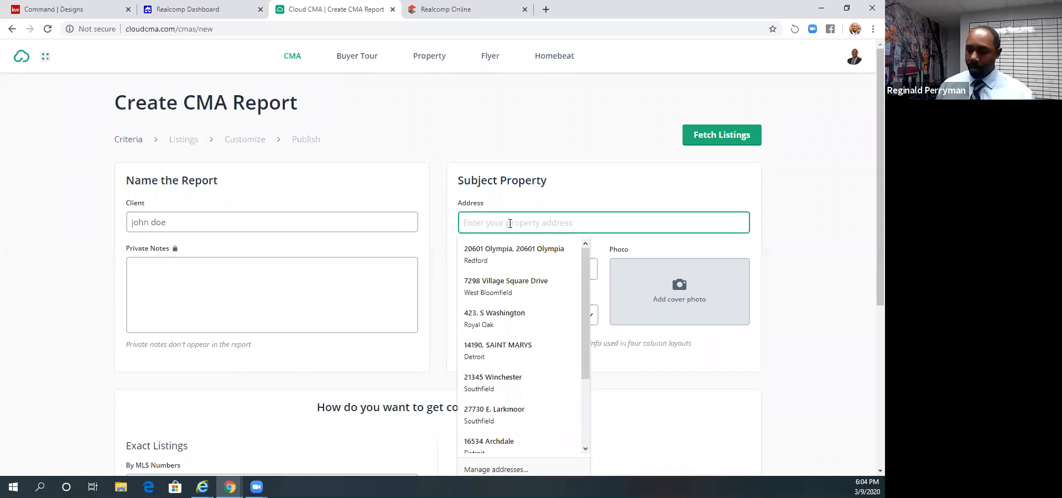
left_click(508, 257)
left_click(831, 253)
- Expand the subject property's Advanced Info and examine the optional fields such as year built, lot size and taxes
scroll(806, 251, "down", 2)
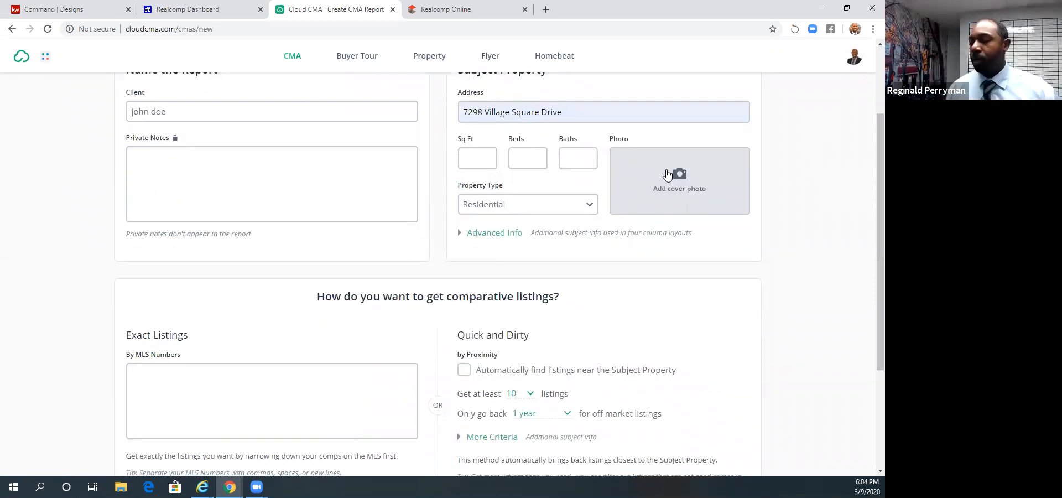
scroll(665, 175, "down", 1)
scroll(666, 175, "up", 1)
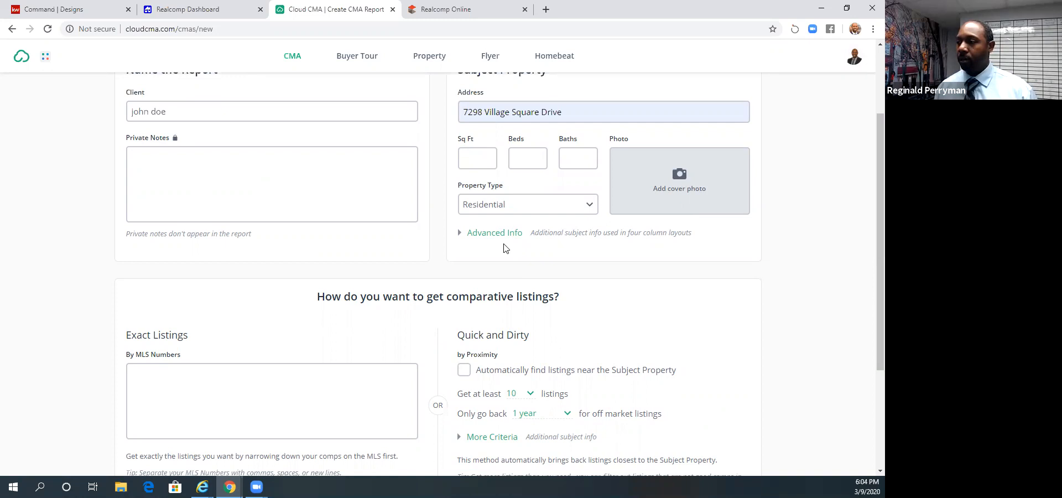
scroll(503, 248, "down", 1)
left_click(477, 178)
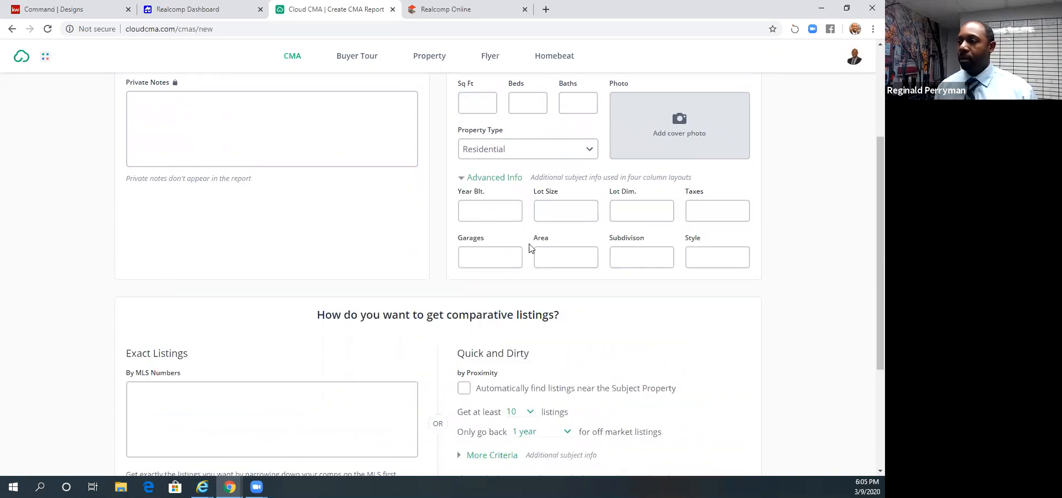
scroll(304, 238, "up", 1)
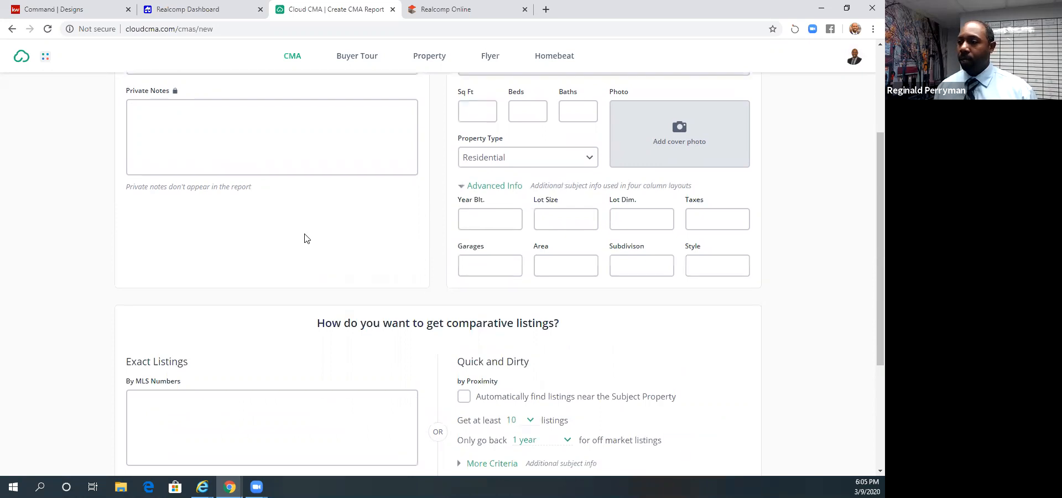
scroll(305, 238, "up", 3)
- Enable automatic finding of listings near the subject property and limit off-market listings to the past 6 months
scroll(304, 237, "down", 6)
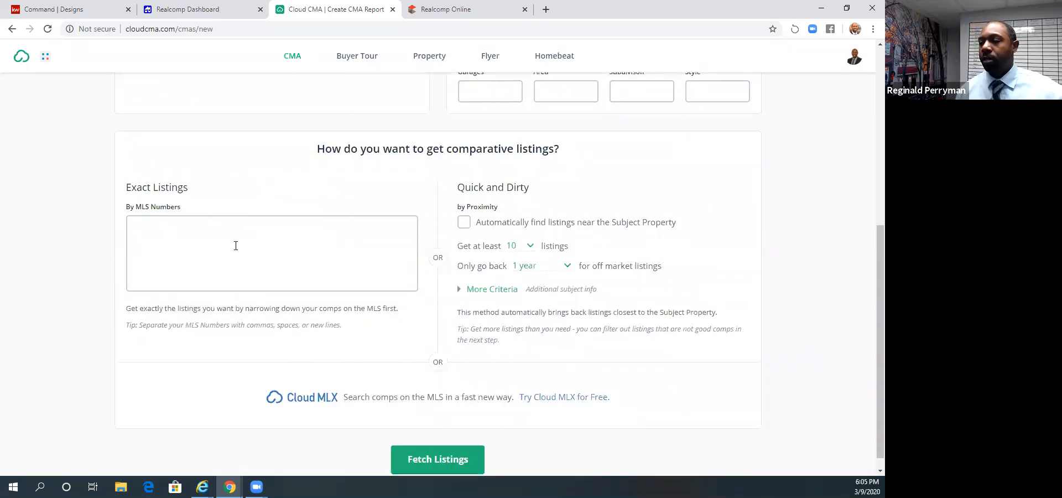
left_click(463, 225)
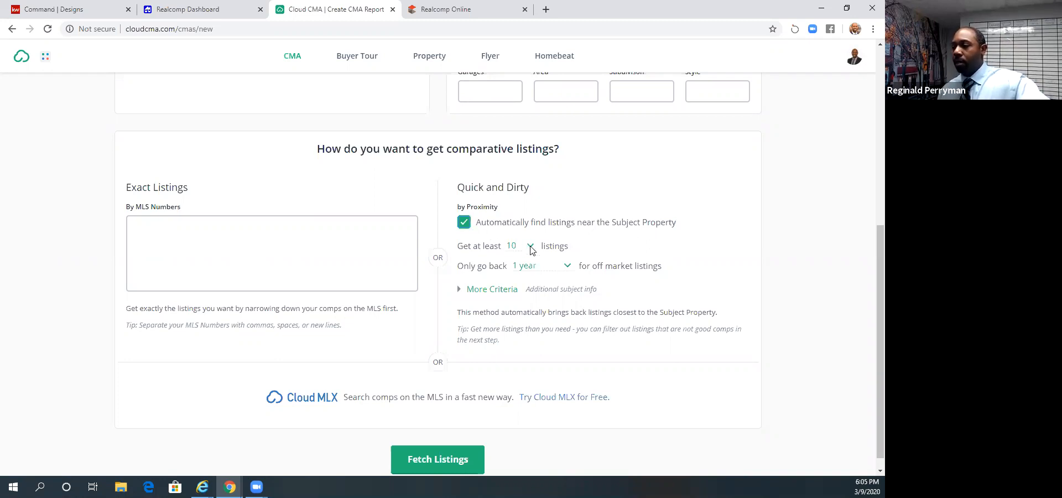
left_click(565, 267)
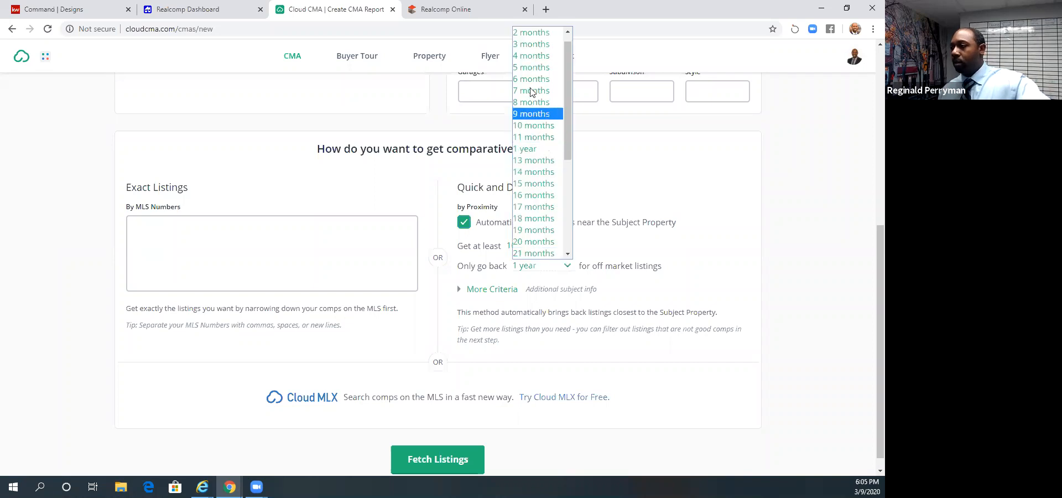
left_click(529, 82)
left_click(564, 267)
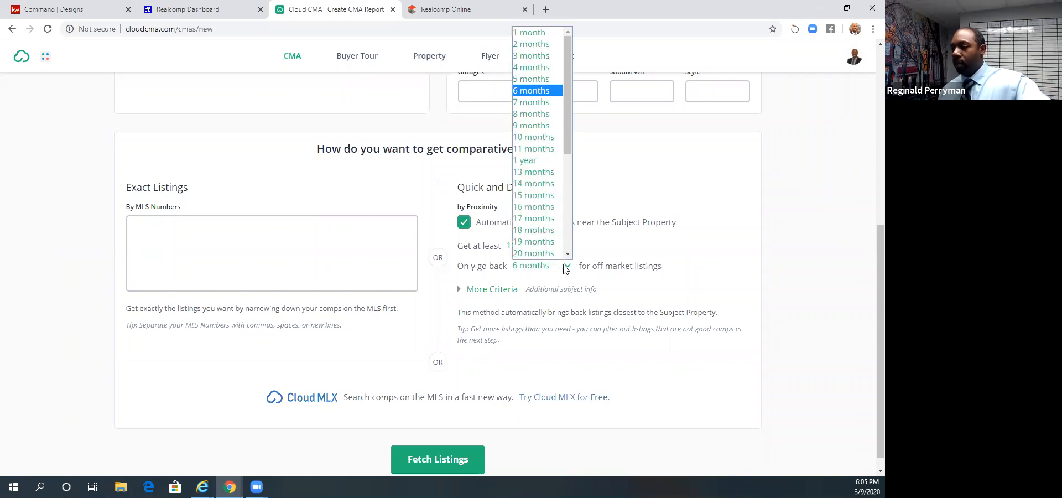
left_click(527, 94)
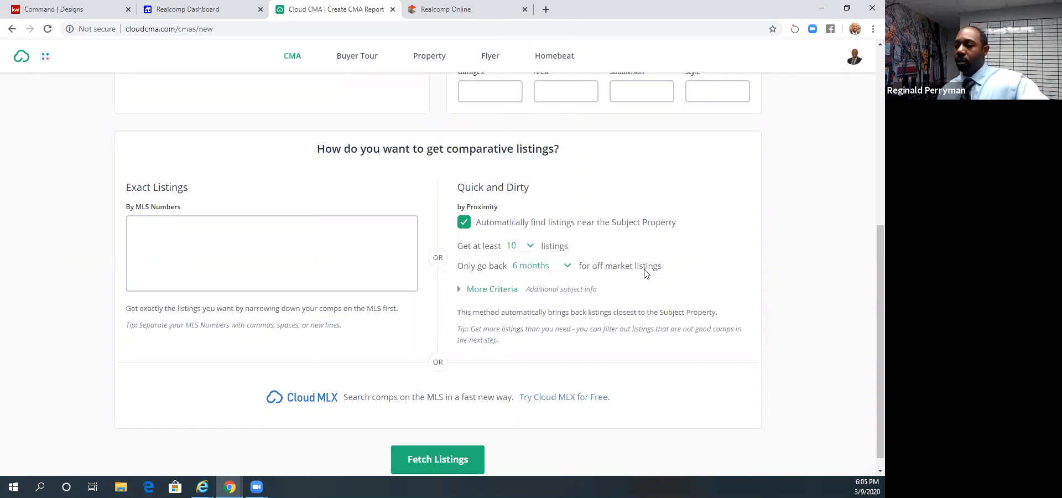
- Expand More Criteria and examine the beds, baths, square footage, lot size and list price filters
left_click(460, 289)
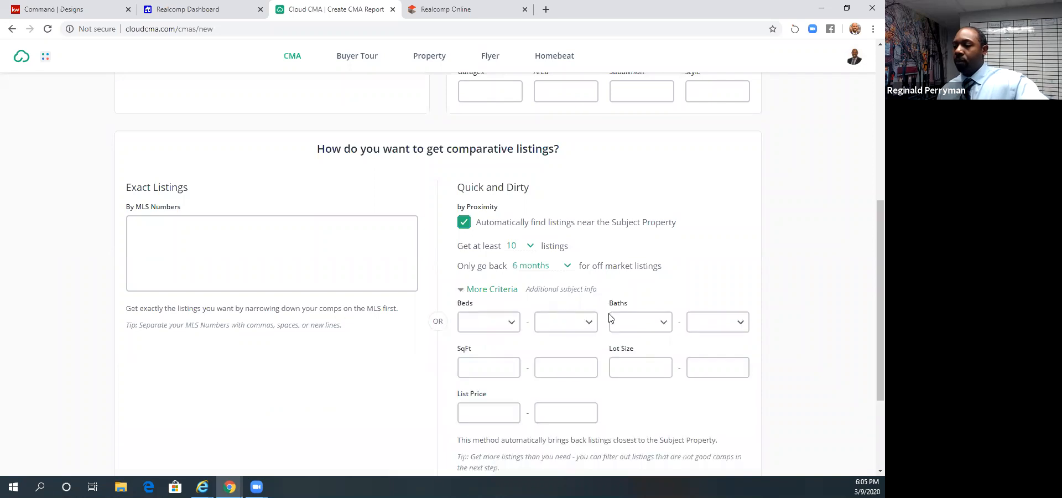
scroll(611, 318, "down", 3)
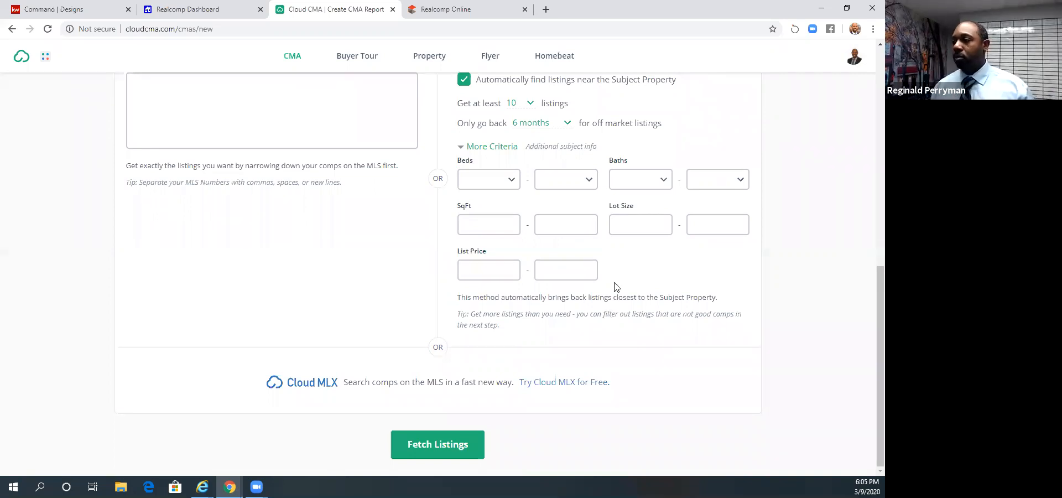
left_click(500, 188)
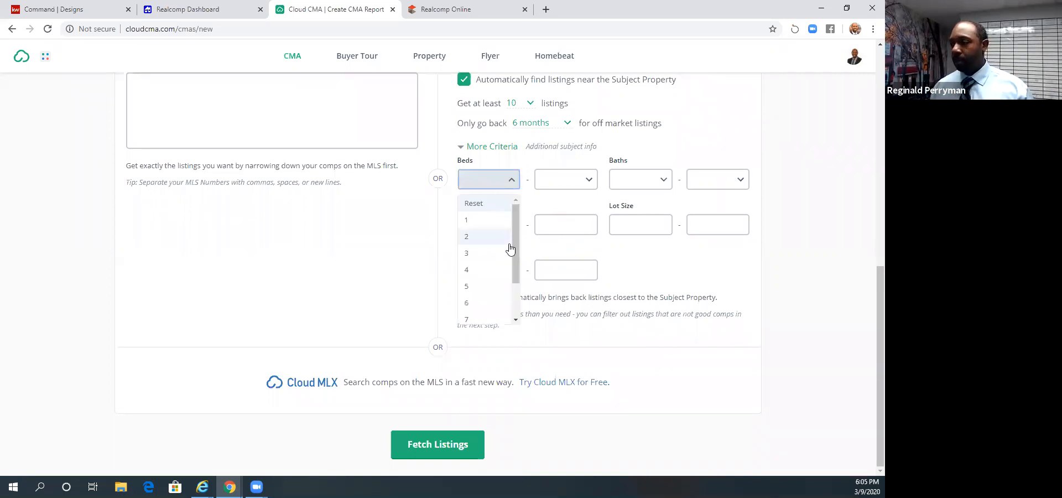
left_click(777, 215)
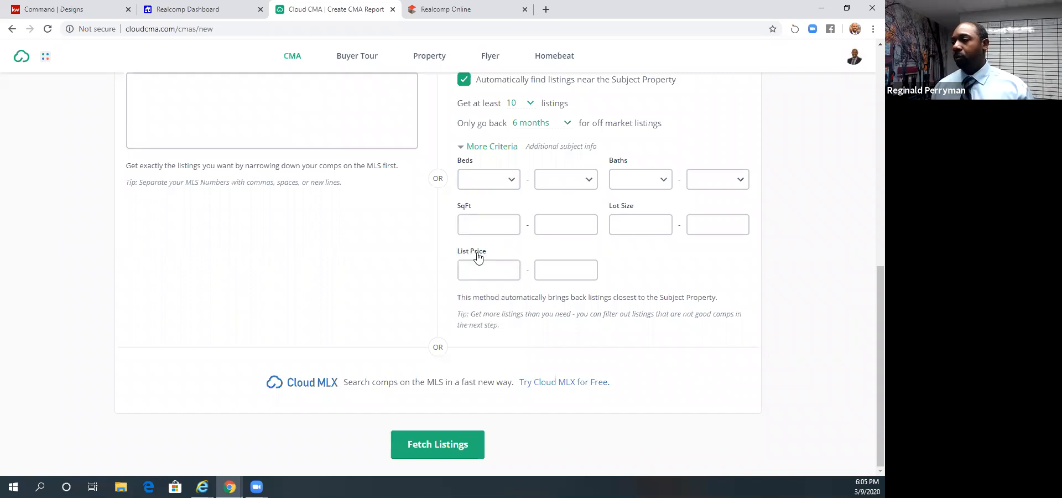
scroll(544, 256, "up", 3)
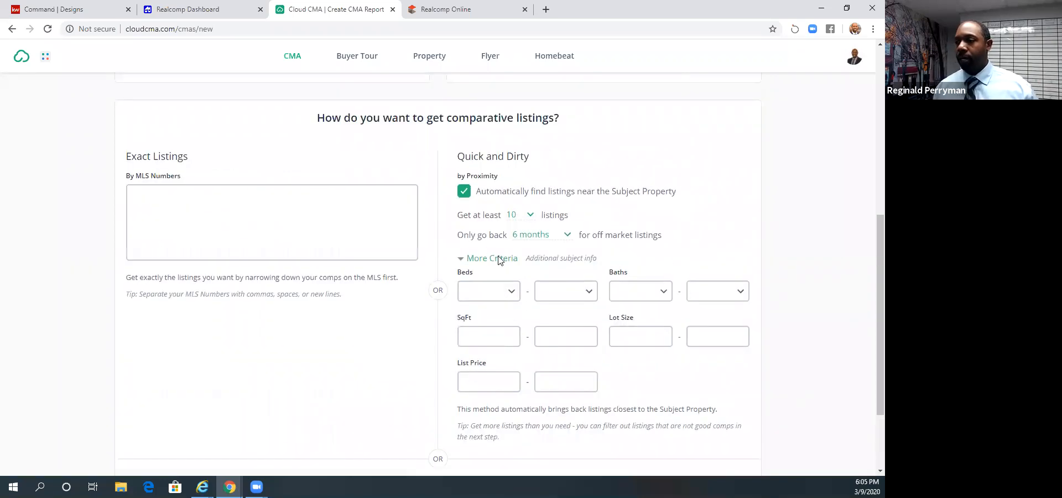
- Leave the exact MLS numbers empty and fetch the comparative listings by proximity
left_click(229, 264)
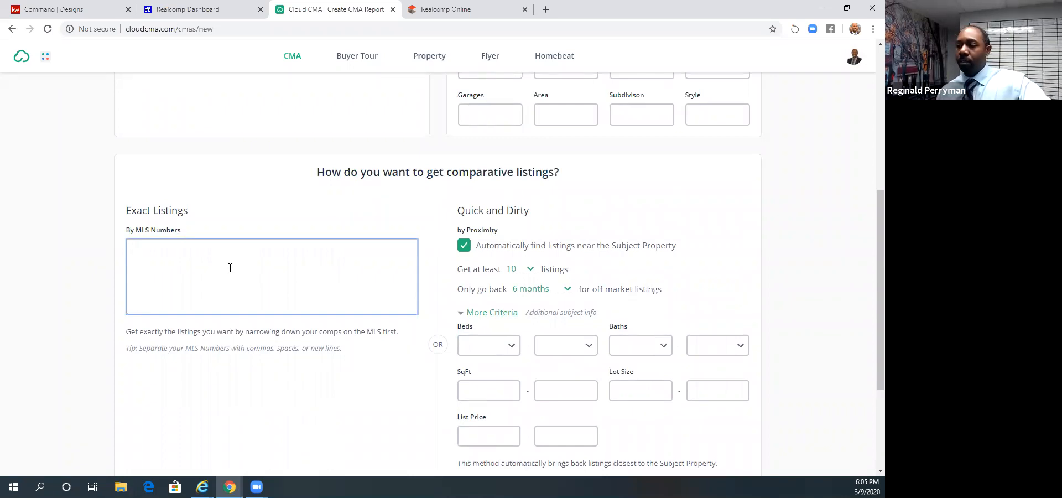
scroll(230, 269, "down", 3)
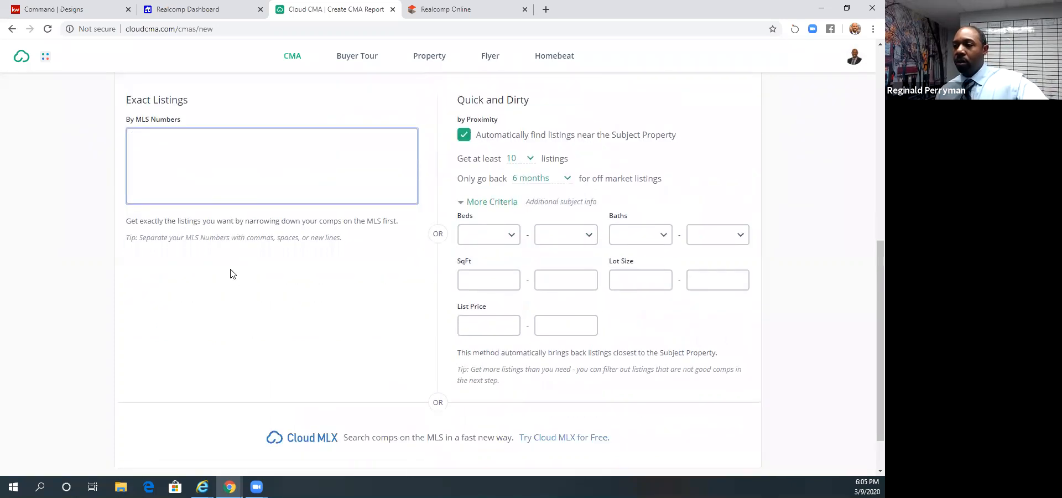
scroll(501, 358, "up", 7)
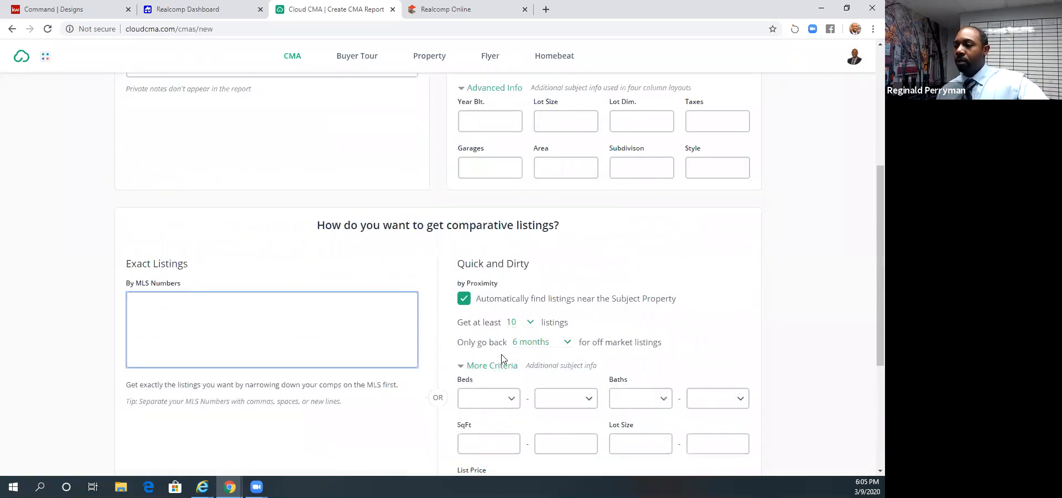
scroll(501, 358, "up", 2)
scroll(344, 324, "down", 8)
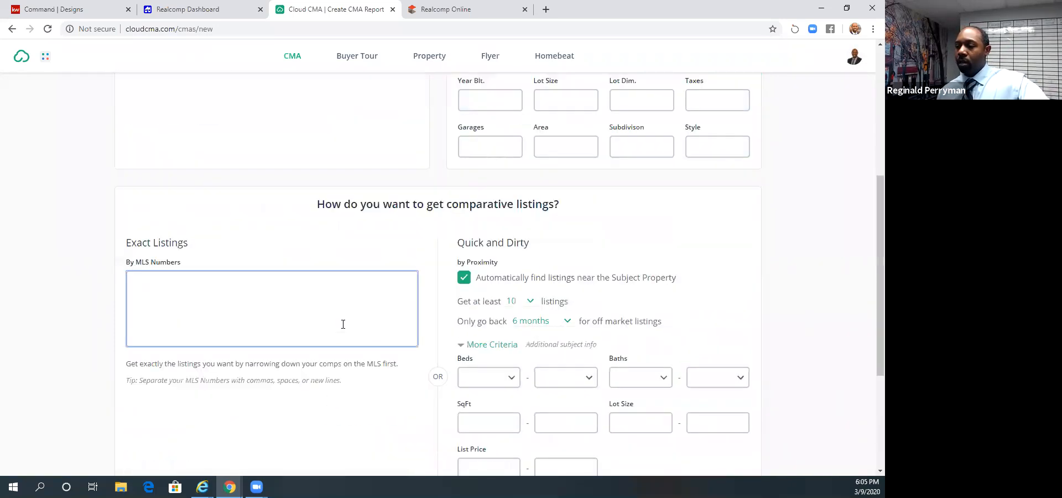
left_click(429, 442)
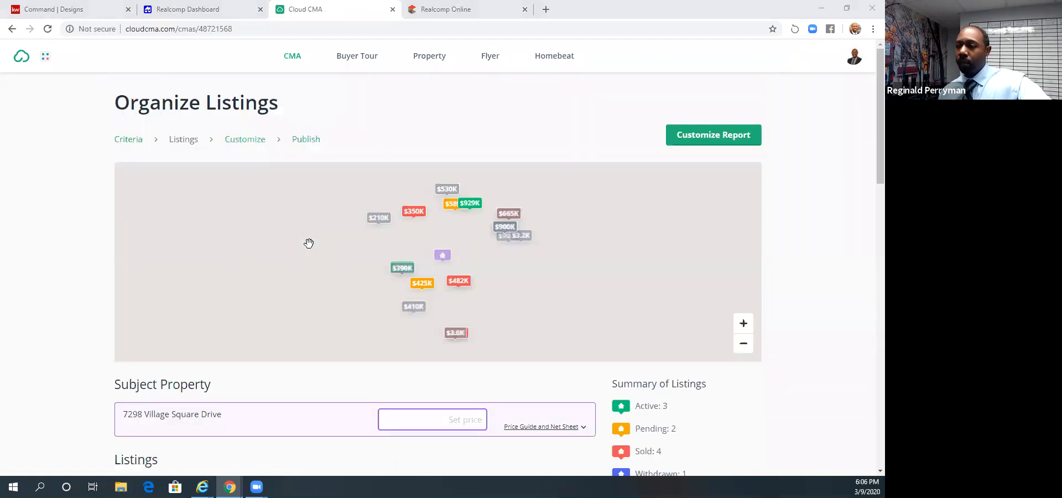
- Review the fetched comparative listings and exclude the three active ones from the report
scroll(627, 229, "down", 3)
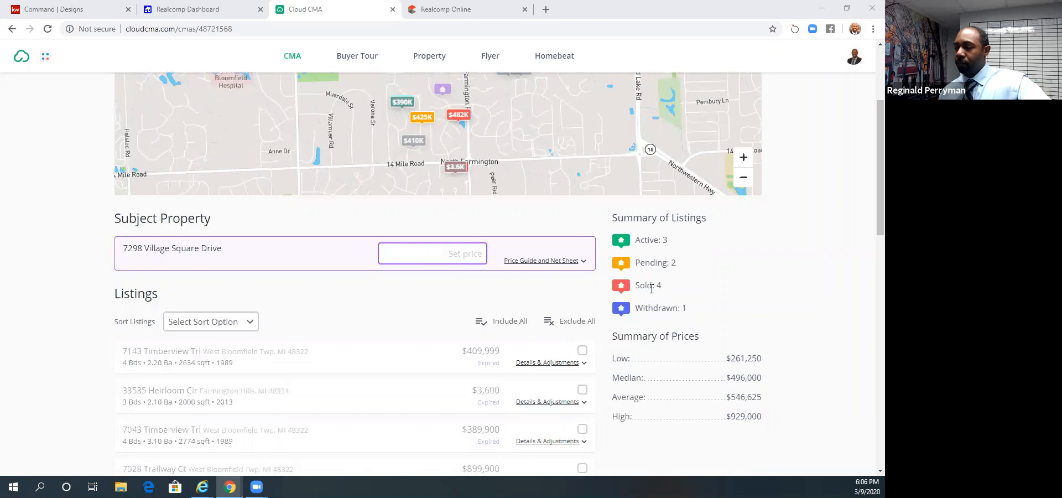
scroll(636, 309, "down", 4)
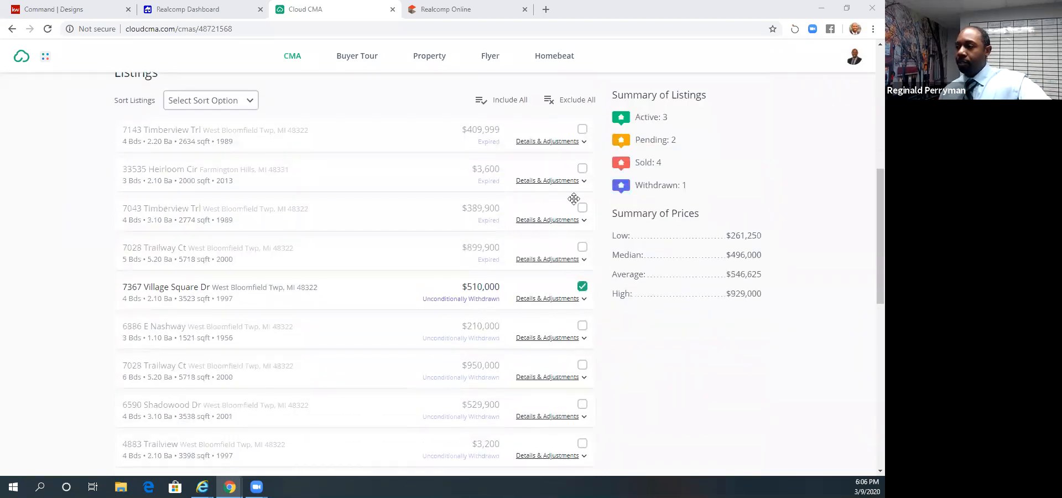
scroll(577, 191, "up", 1)
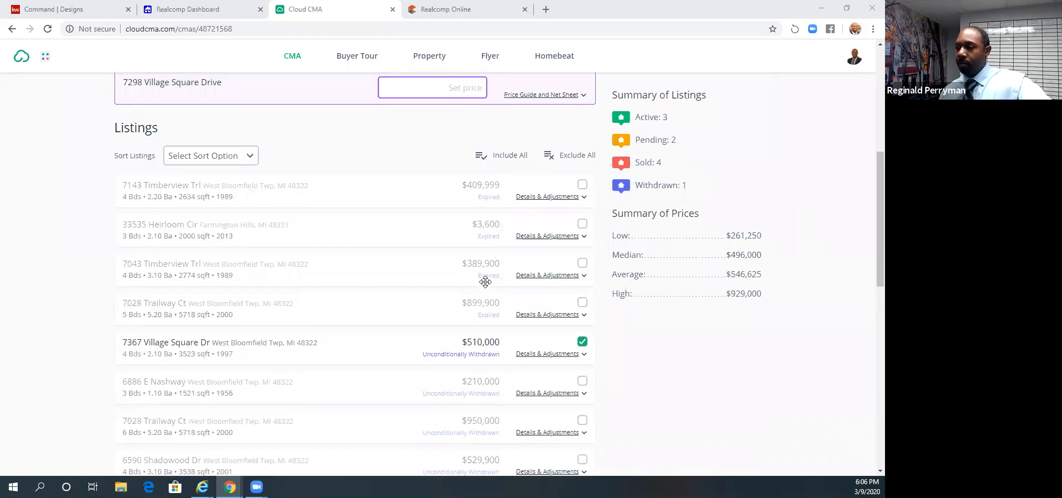
scroll(489, 276, "down", 2)
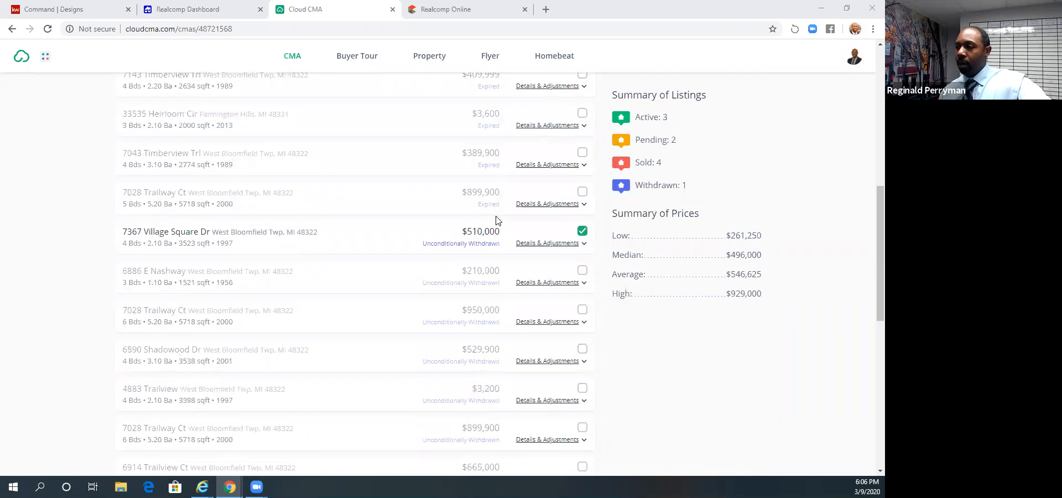
scroll(497, 312, "down", 6)
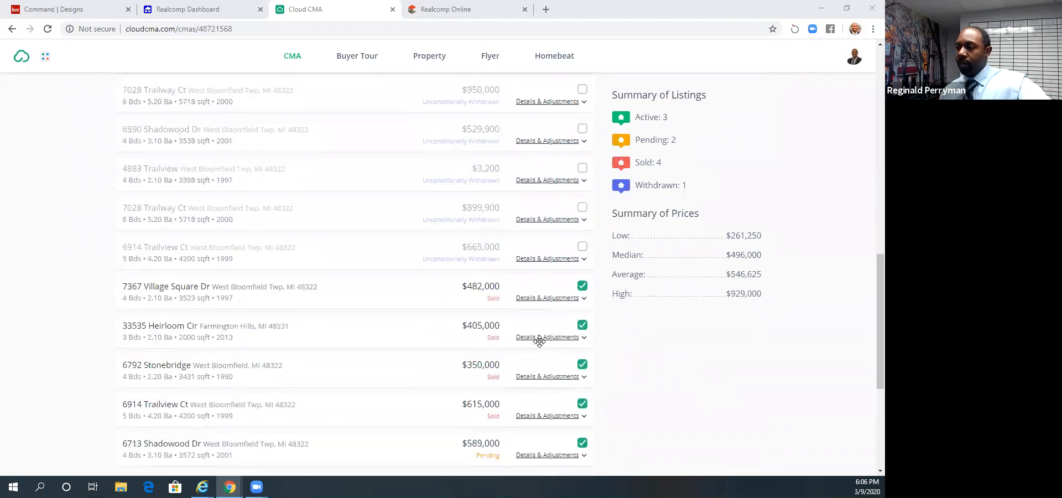
scroll(541, 343, "down", 3)
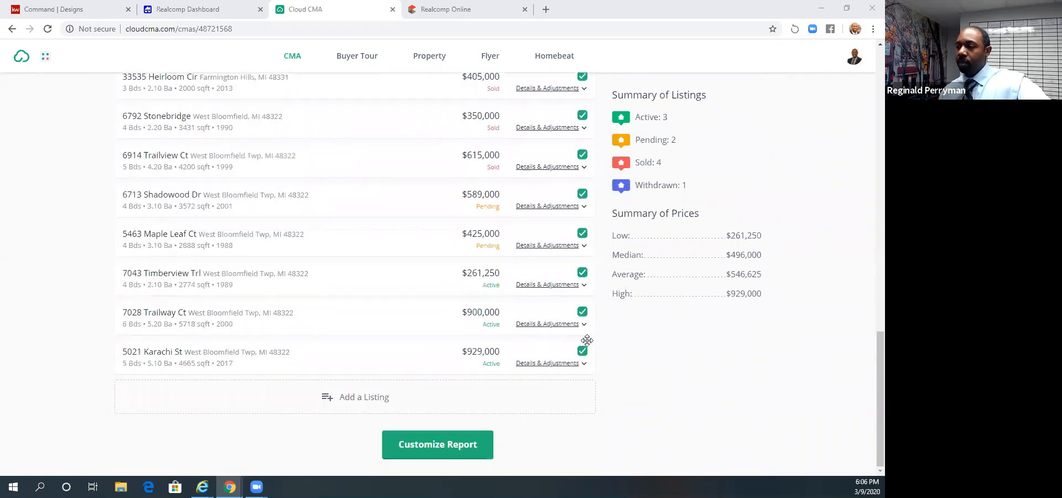
left_click(582, 351)
left_click(582, 312)
left_click(583, 272)
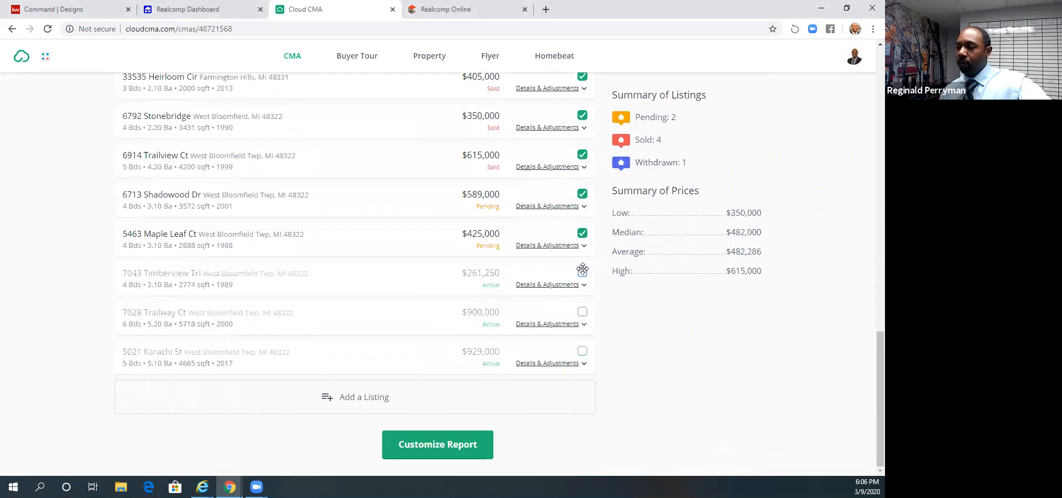
- Review the remaining pending, sold and withdrawn comparables and the map, and continue to customizing the CMA report
scroll(595, 279, "up", 1)
scroll(595, 280, "up", 1)
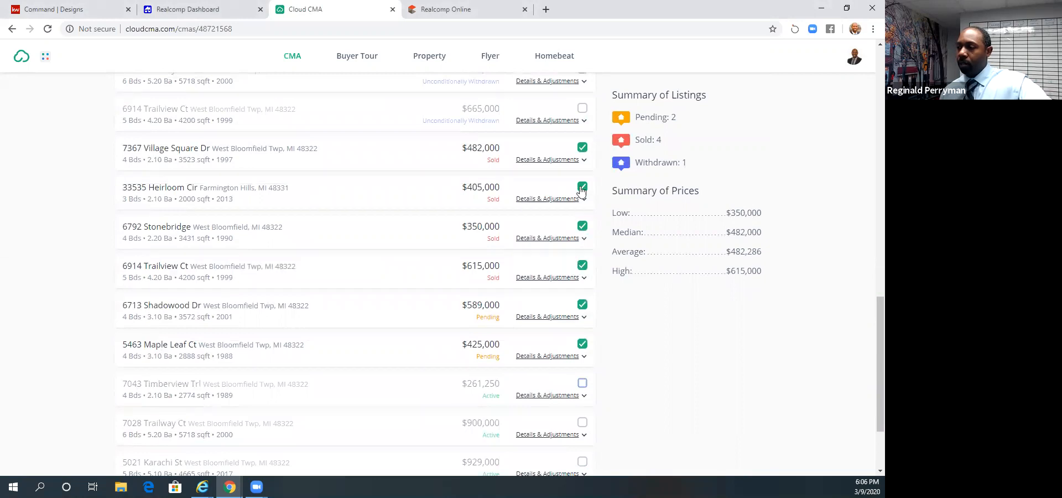
scroll(578, 221, "up", 2)
scroll(569, 296, "up", 10)
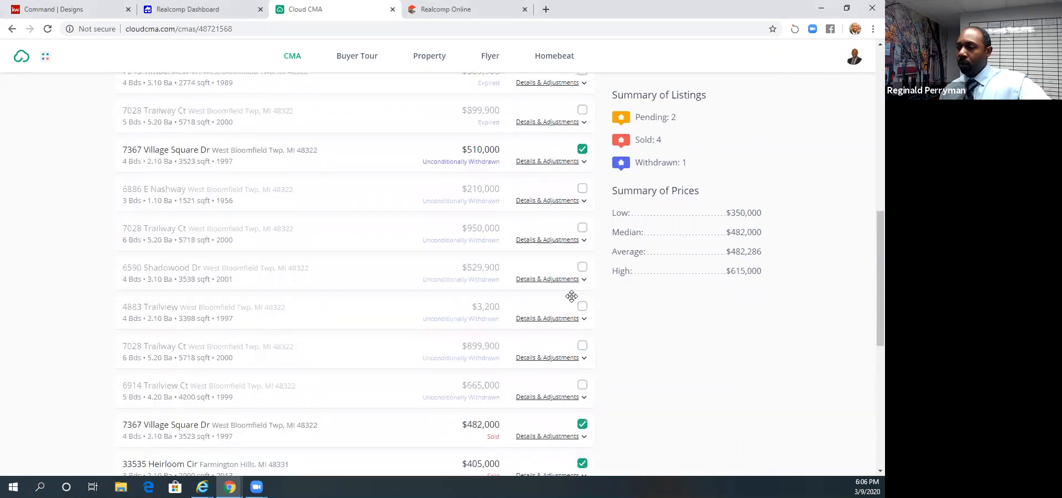
scroll(550, 297, "down", 15)
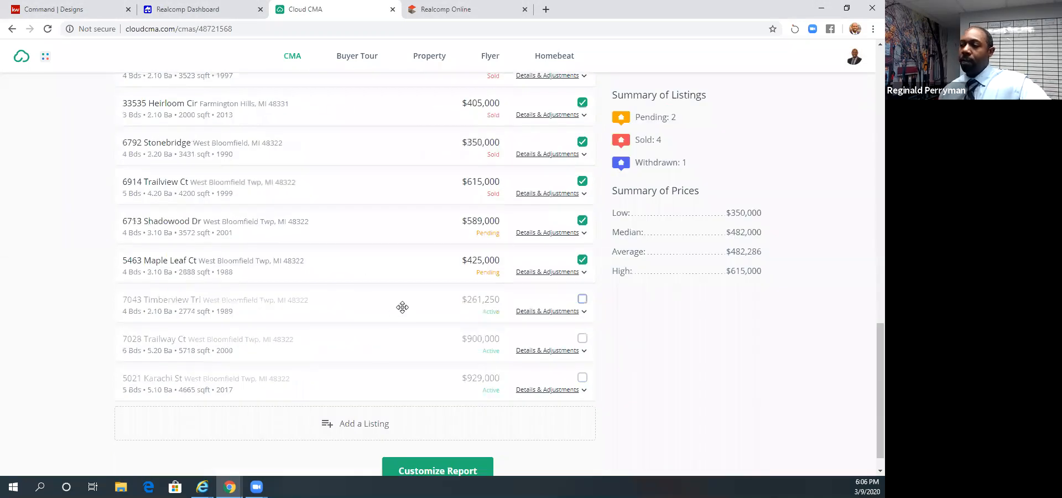
scroll(403, 308, "down", 1)
scroll(402, 307, "up", 4)
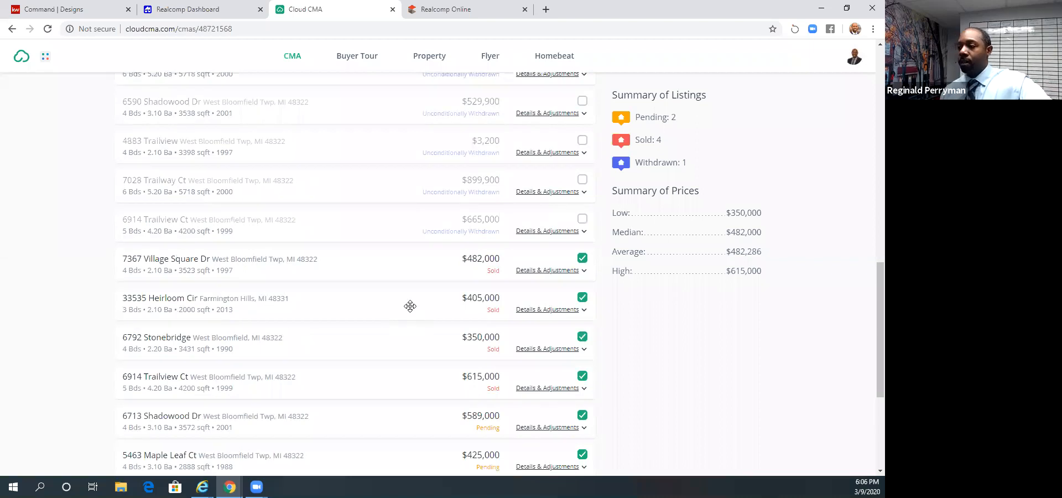
scroll(409, 305, "up", 7)
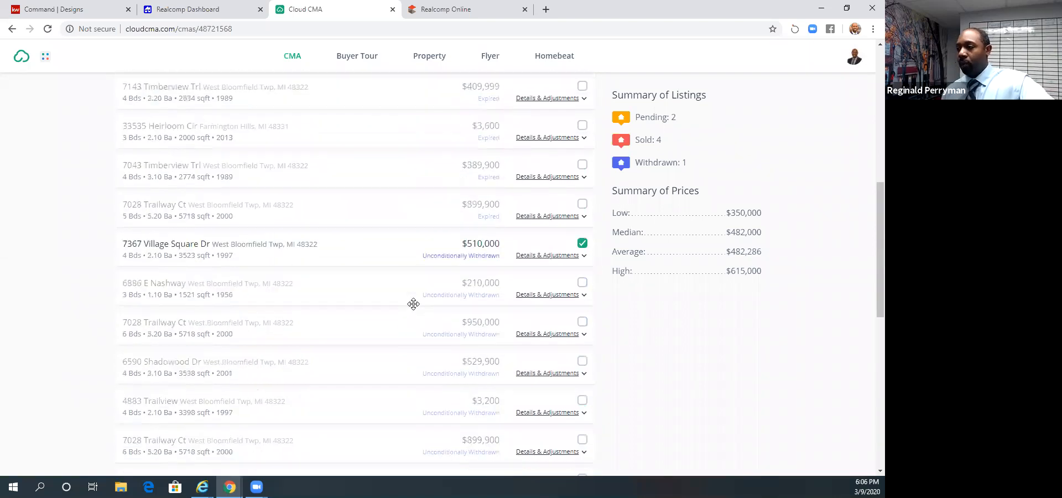
scroll(413, 303, "up", 3)
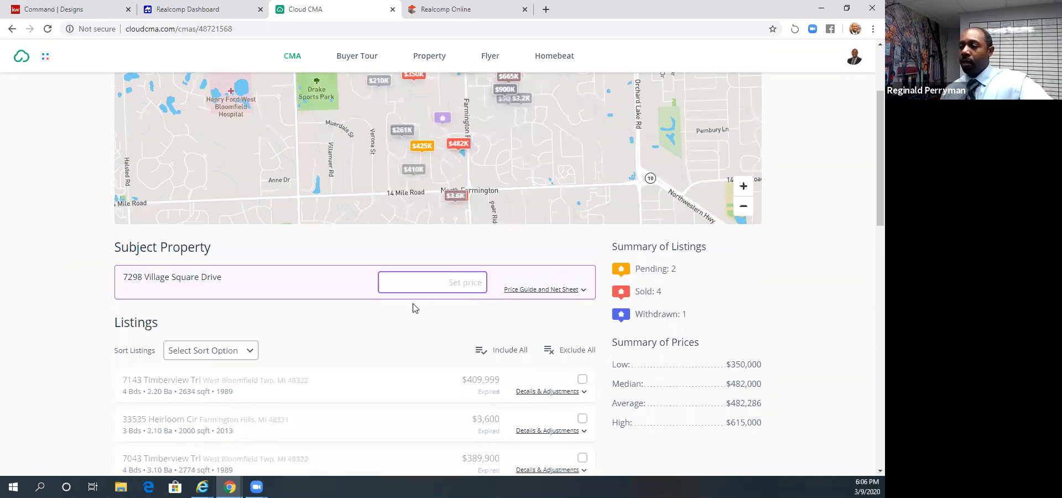
scroll(418, 312, "up", 3)
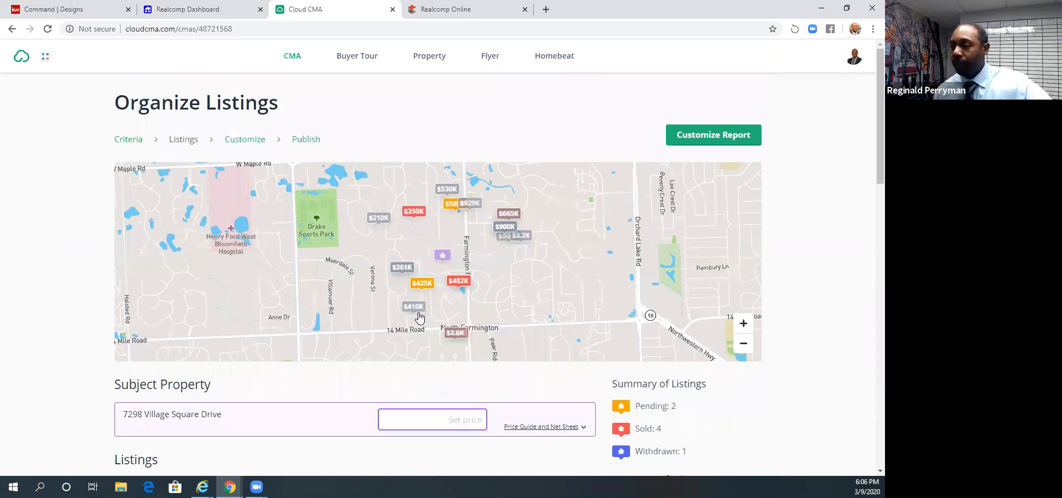
left_click(691, 136)
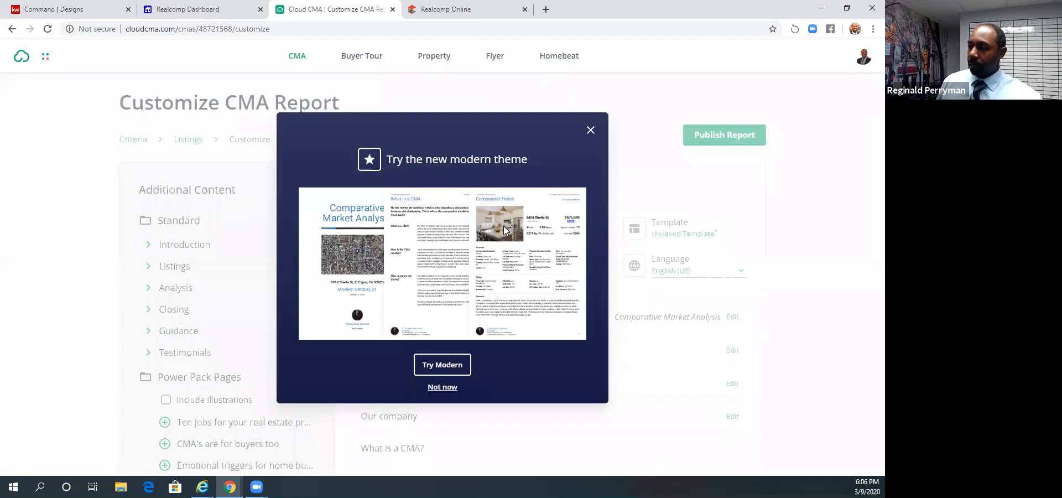
- Dismiss the modern theme offer and add the map version of the title page from the Introduction section to the report
left_click(591, 132)
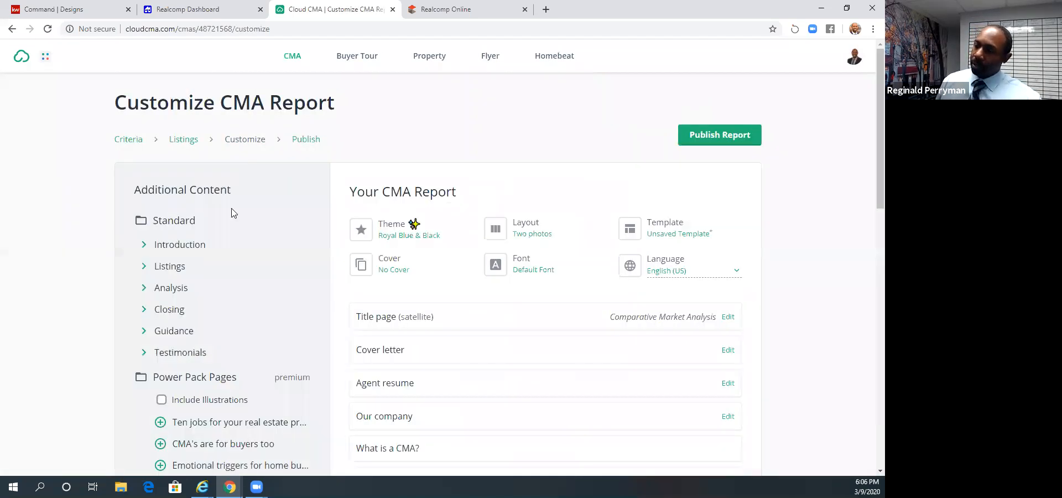
scroll(216, 187, "down", 2)
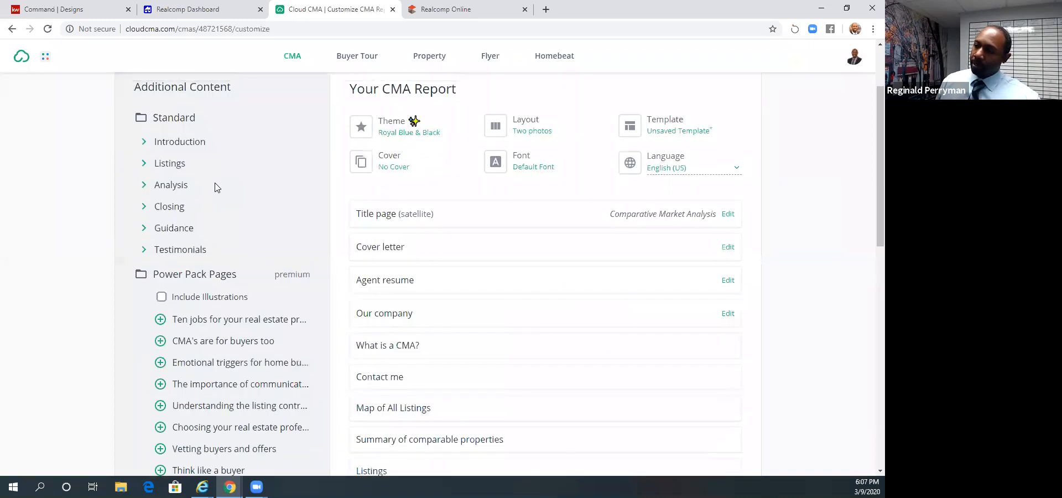
scroll(210, 206, "up", 1)
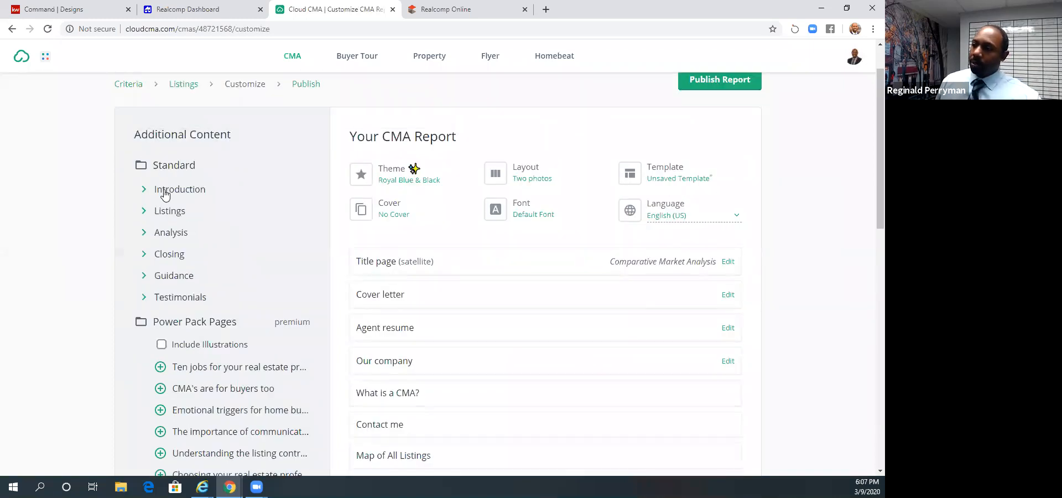
left_click(164, 192)
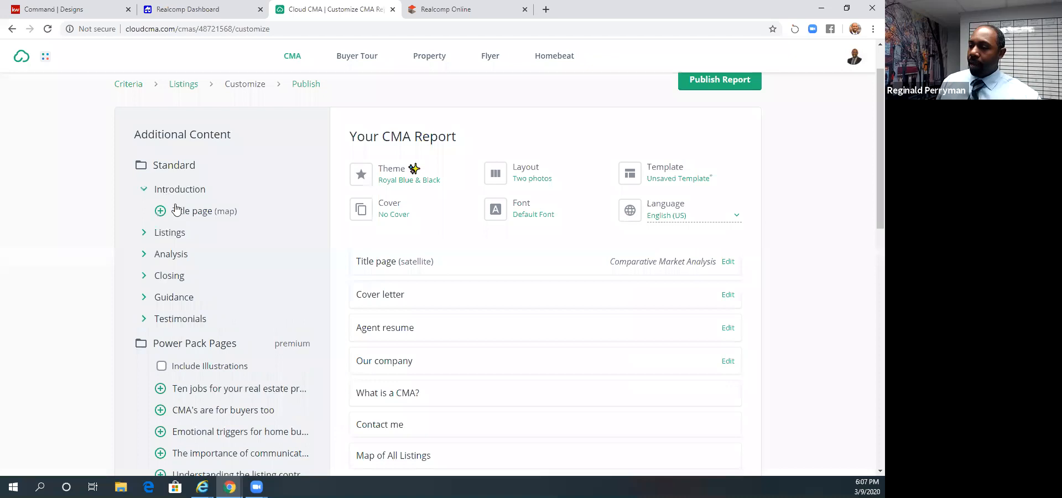
left_click(162, 214)
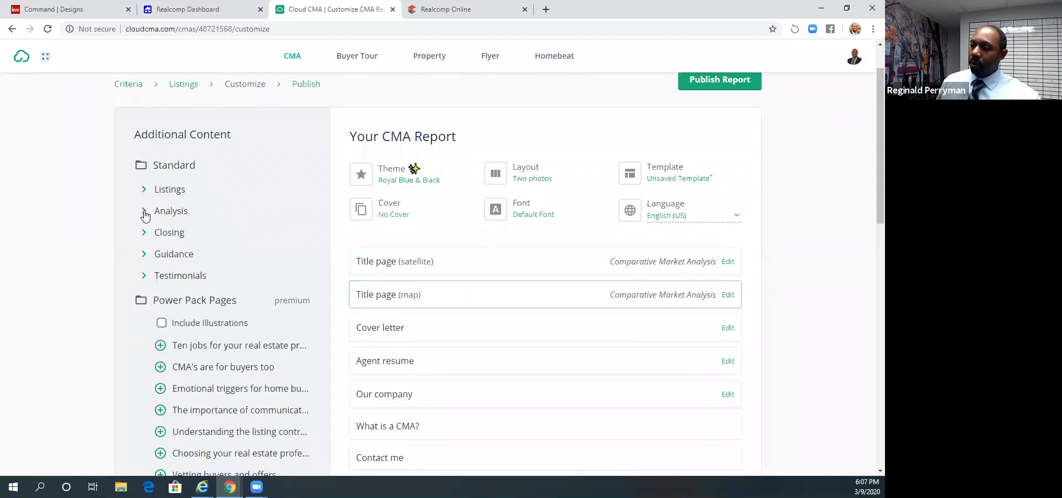
- Add the available Analysis page and the Guidance page "Selling your home in a tough market" to the report
left_click(146, 214)
left_click(162, 233)
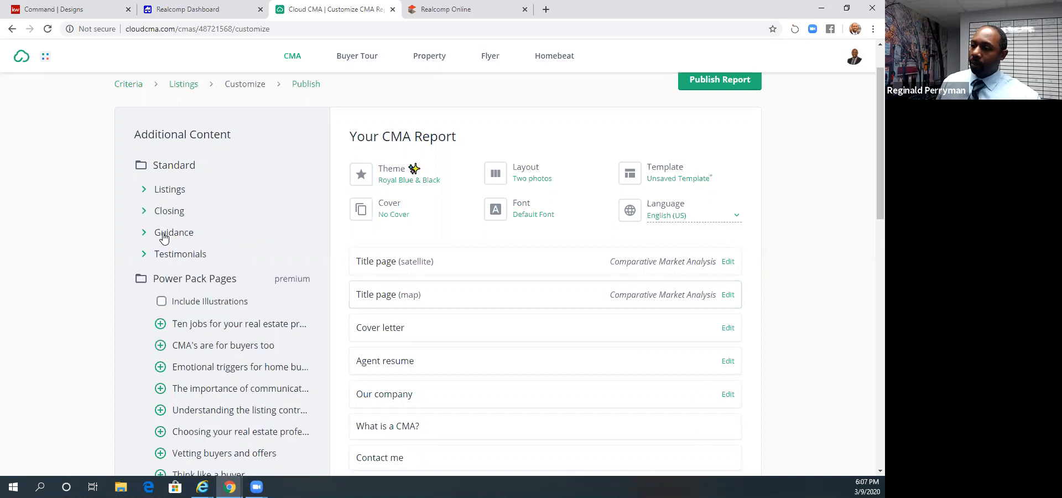
left_click(145, 233)
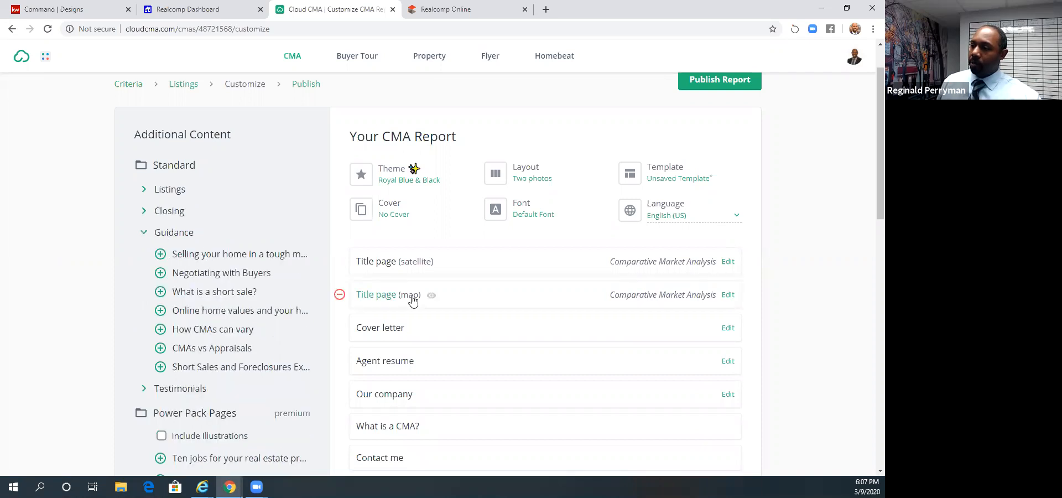
scroll(414, 284, "down", 10)
scroll(418, 284, "down", 3)
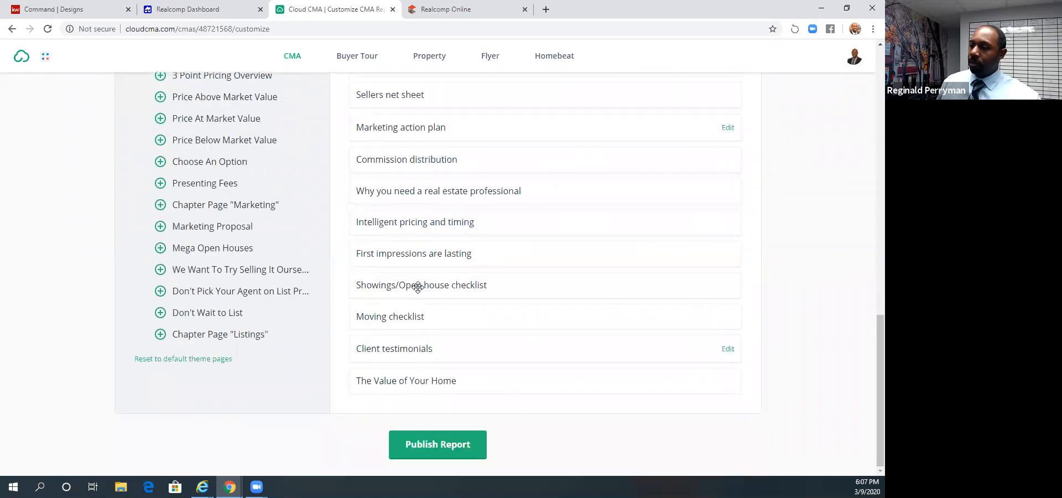
scroll(417, 287, "up", 6)
scroll(418, 288, "up", 6)
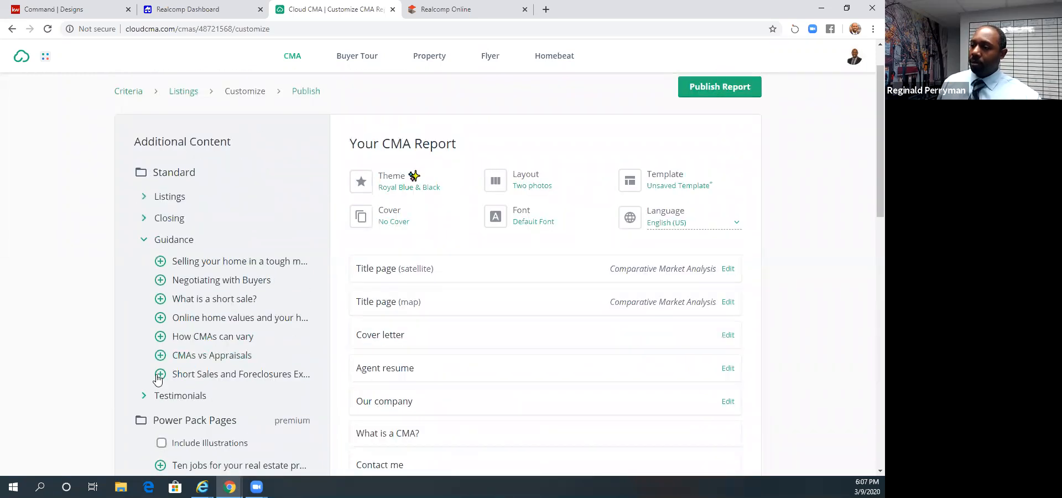
left_click(160, 264)
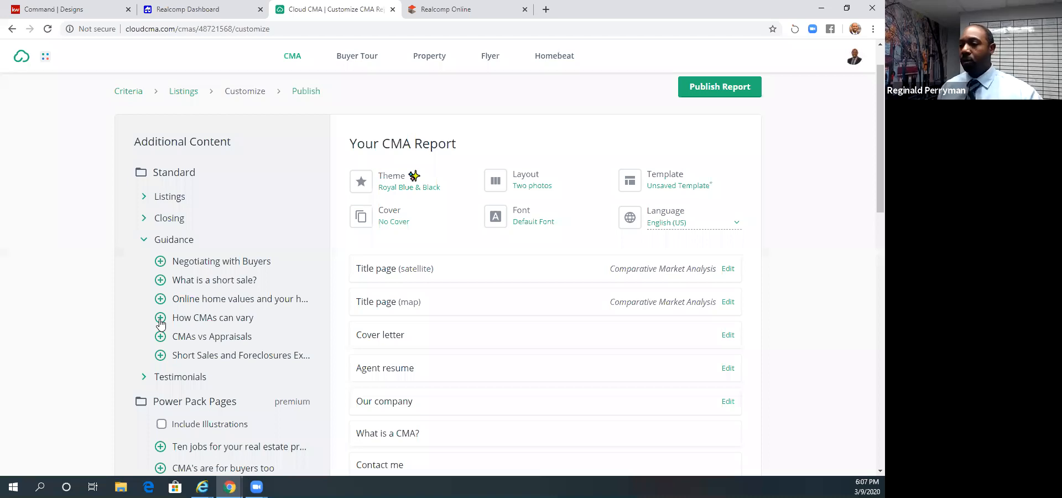
- Collapse the Guidance section and look through the premium Power Pack and Tom Ferry pages on offer
scroll(160, 324, "down", 2)
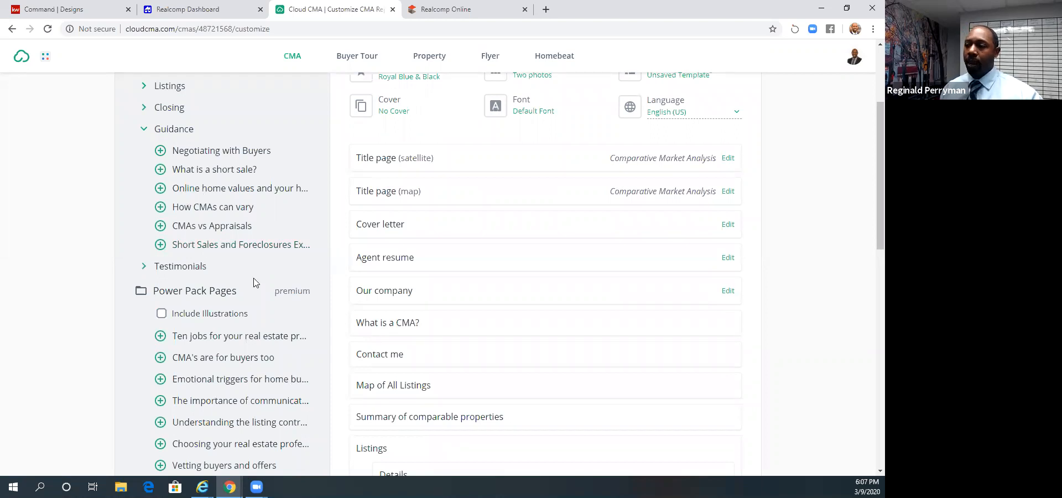
scroll(258, 268, "up", 1)
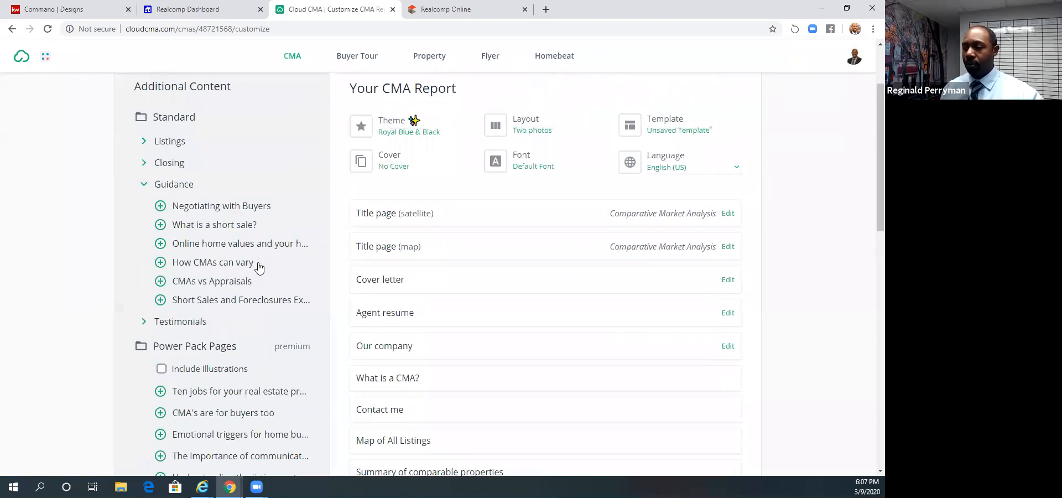
left_click(144, 186)
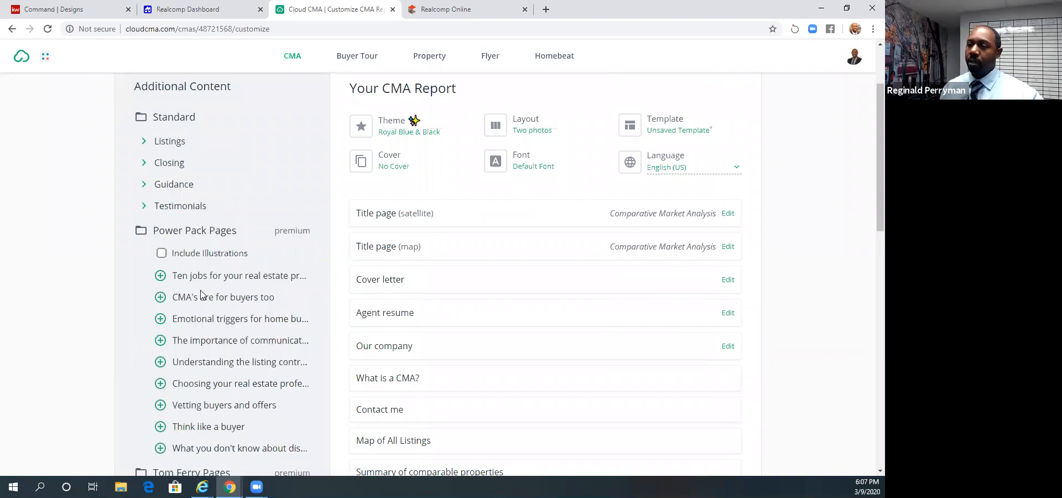
scroll(209, 289, "down", 1)
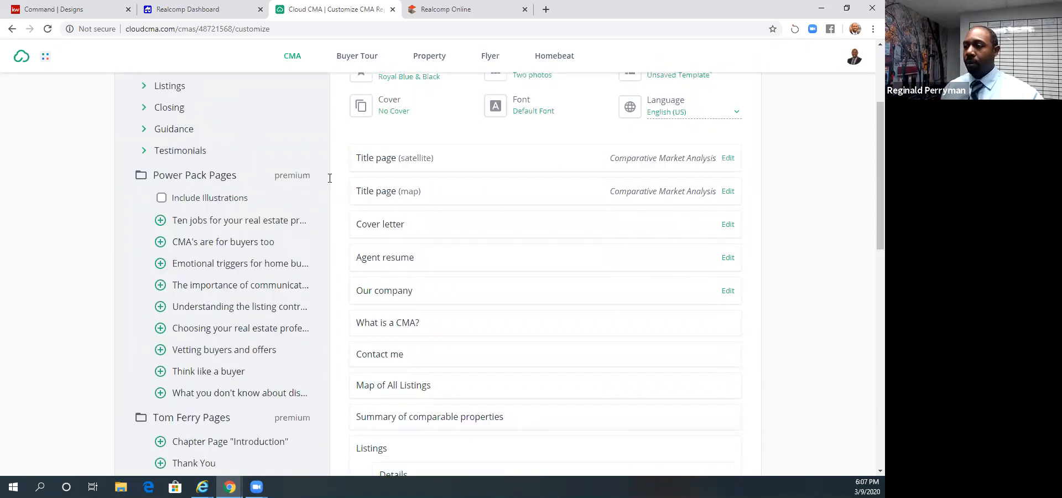
scroll(185, 302, "down", 3)
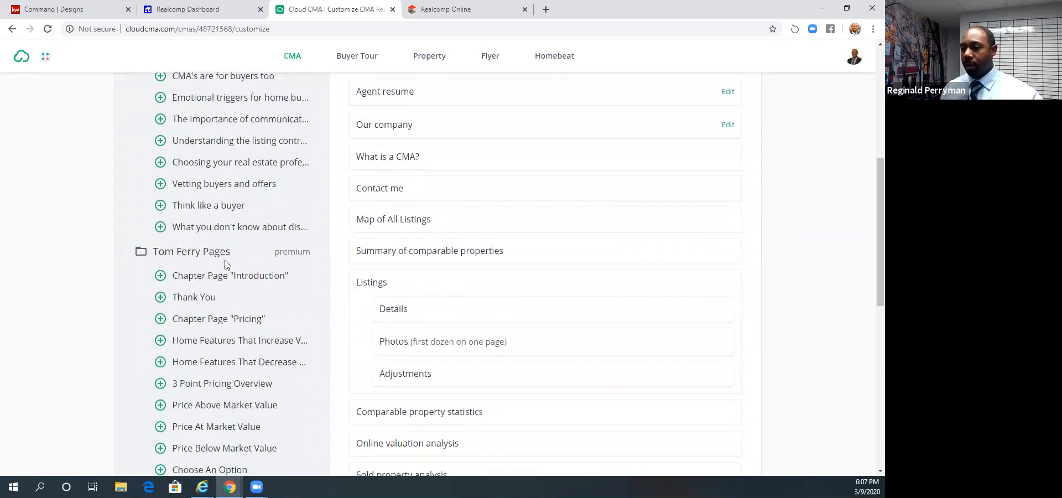
scroll(283, 271, "down", 5)
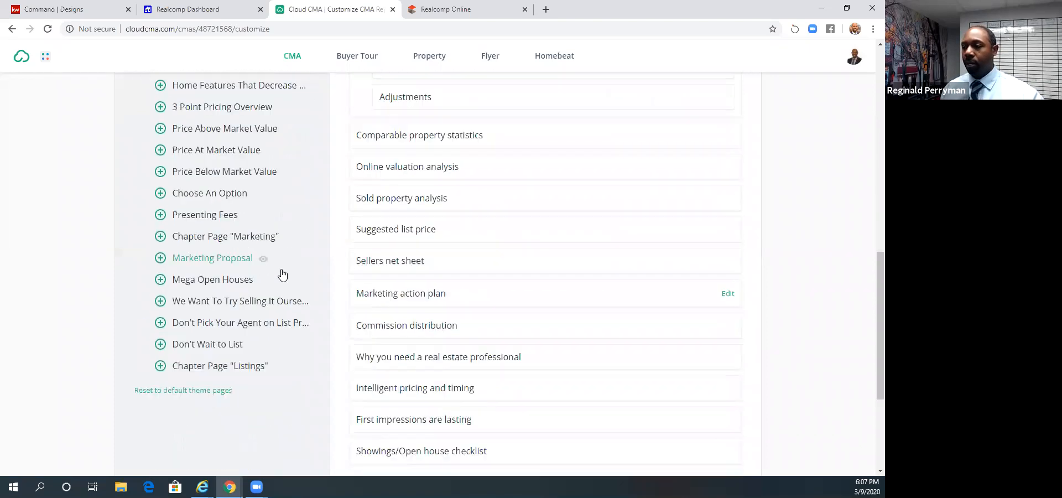
scroll(283, 273, "up", 10)
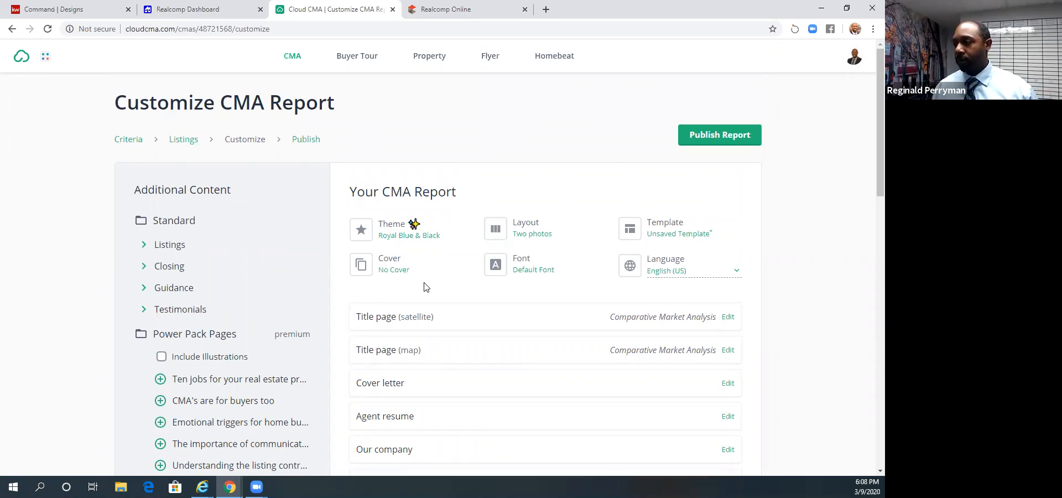
- Review the list of pages included in the CMA report and publish the report
scroll(424, 287, "down", 3)
scroll(424, 288, "up", 2)
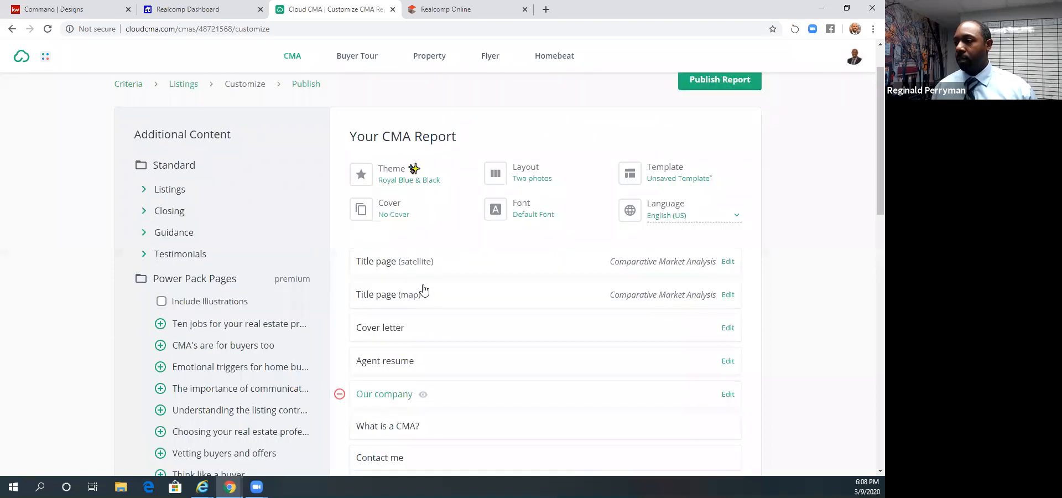
scroll(423, 288, "down", 15)
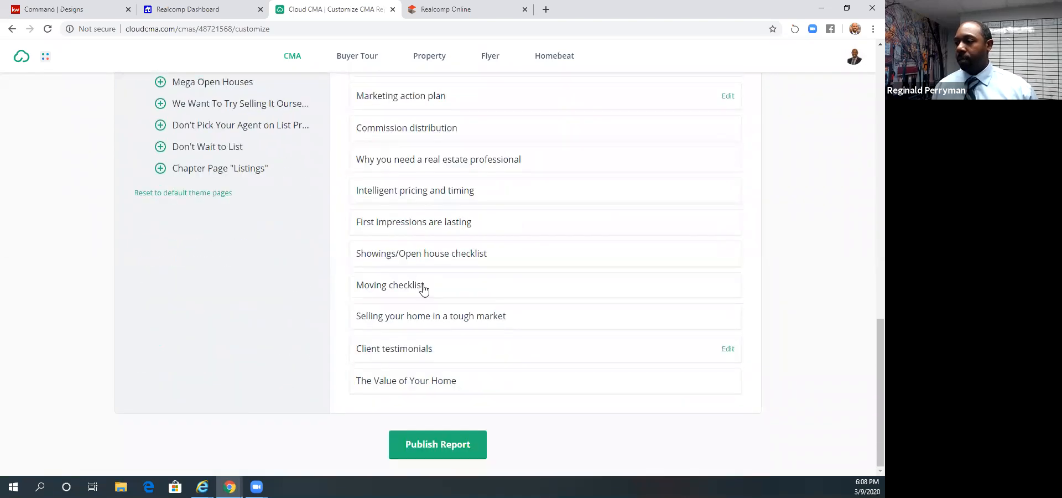
scroll(695, 320, "up", 4)
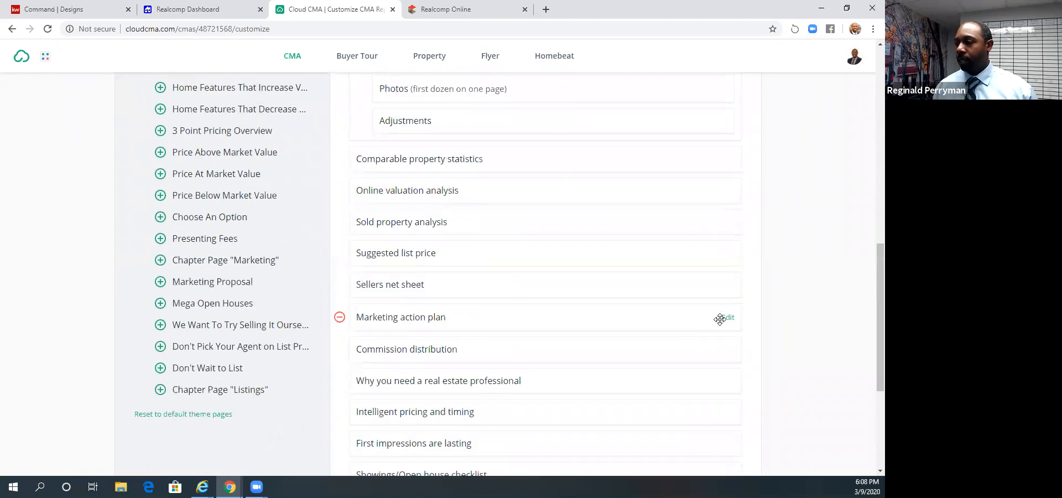
scroll(472, 254, "up", 2)
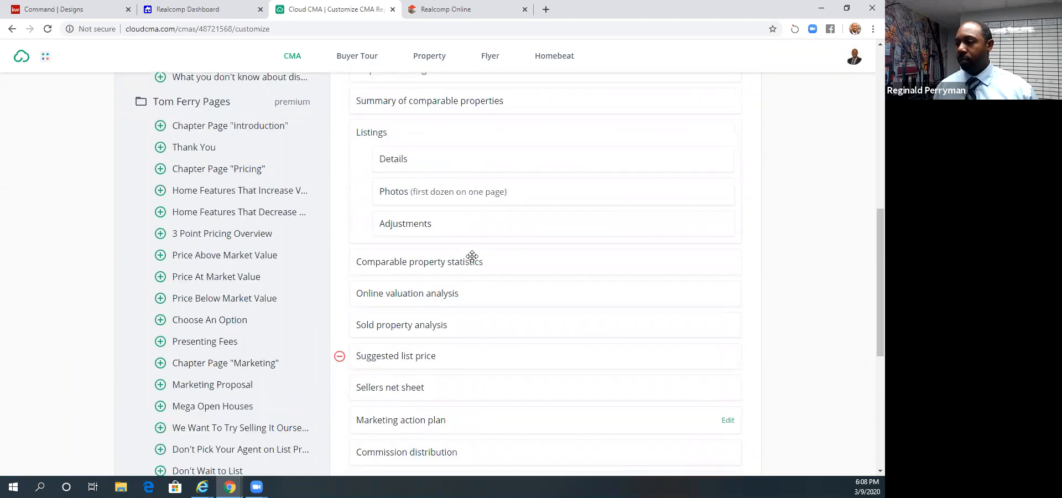
scroll(472, 256, "down", 2)
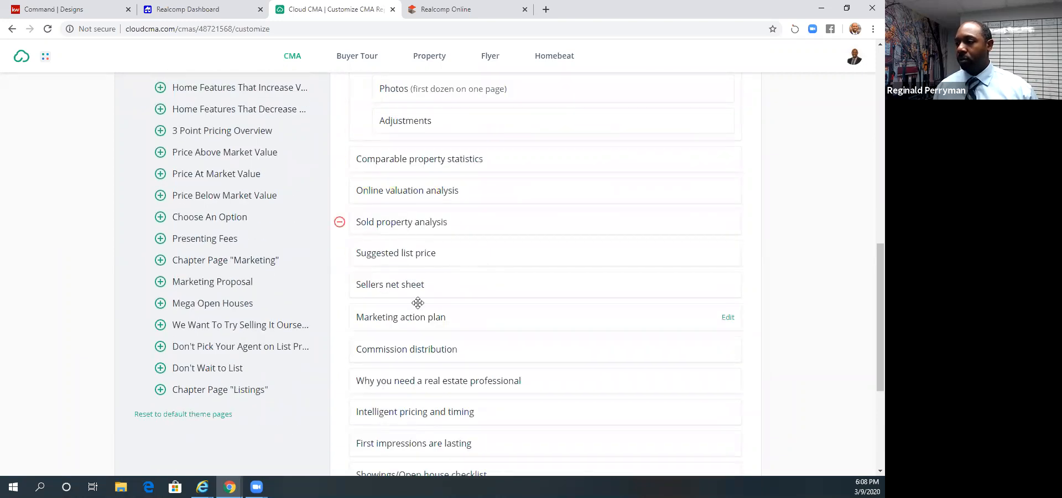
scroll(426, 334, "down", 4)
left_click(438, 443)
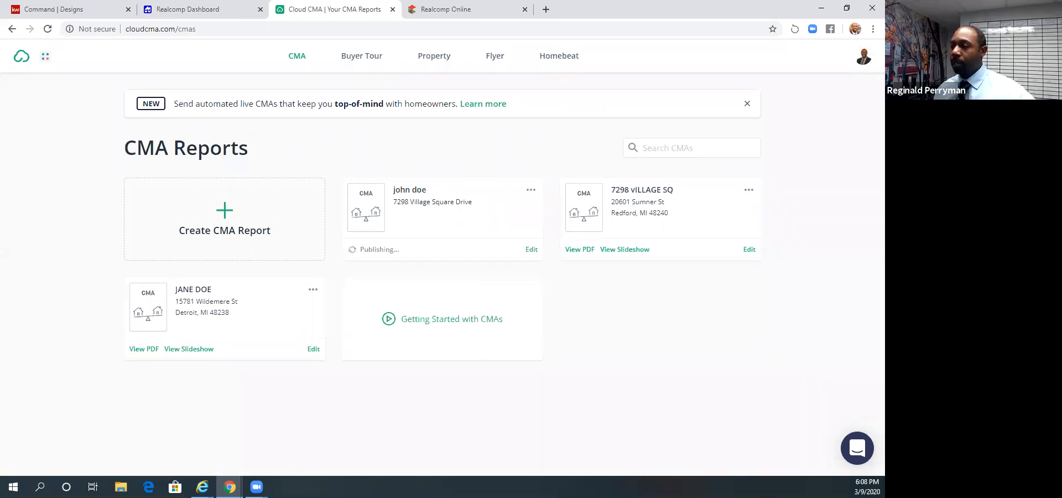
- Check the sharing options of the newly published CMA report, open its PDF and view the satellite title page
left_click(531, 190)
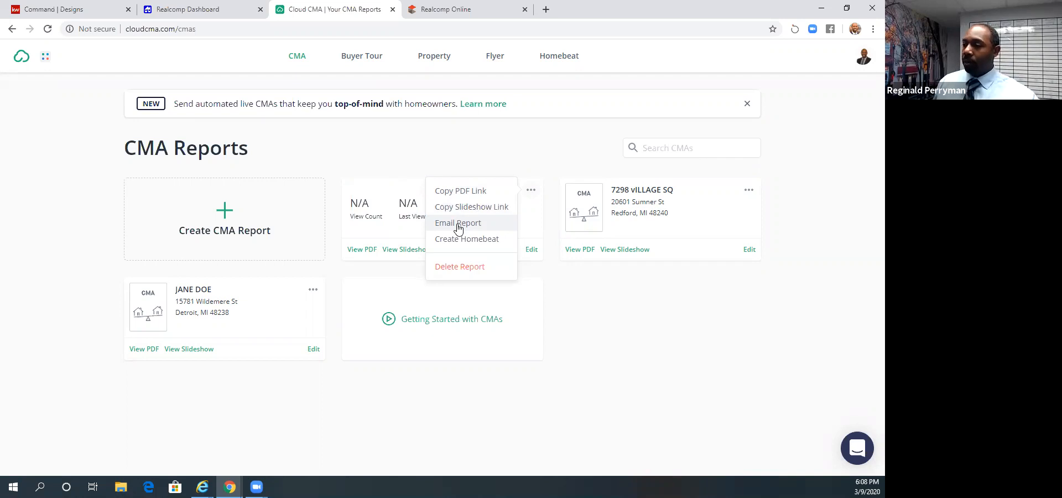
left_click(356, 253)
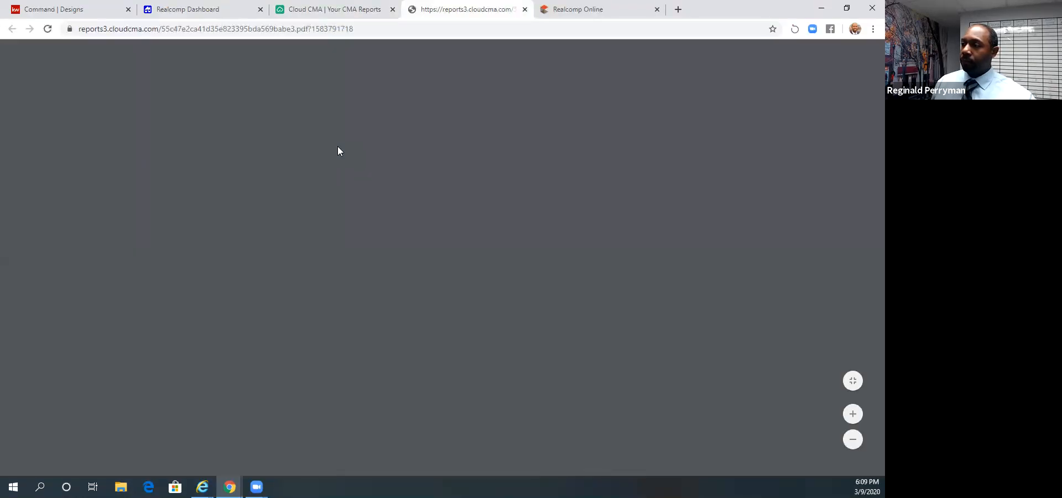
scroll(337, 146, "down", 5)
scroll(340, 151, "down", 5)
scroll(338, 147, "up", 10)
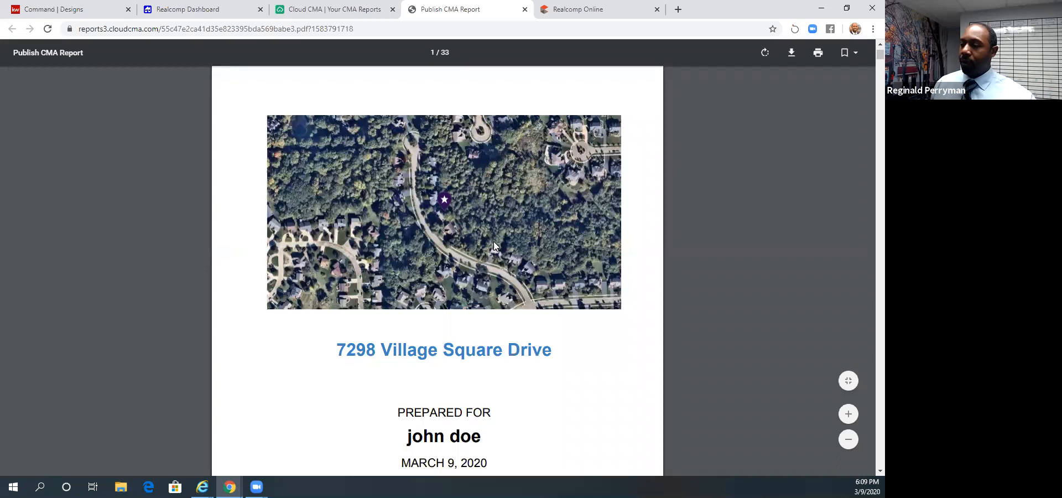
scroll(338, 248, "up", 1)
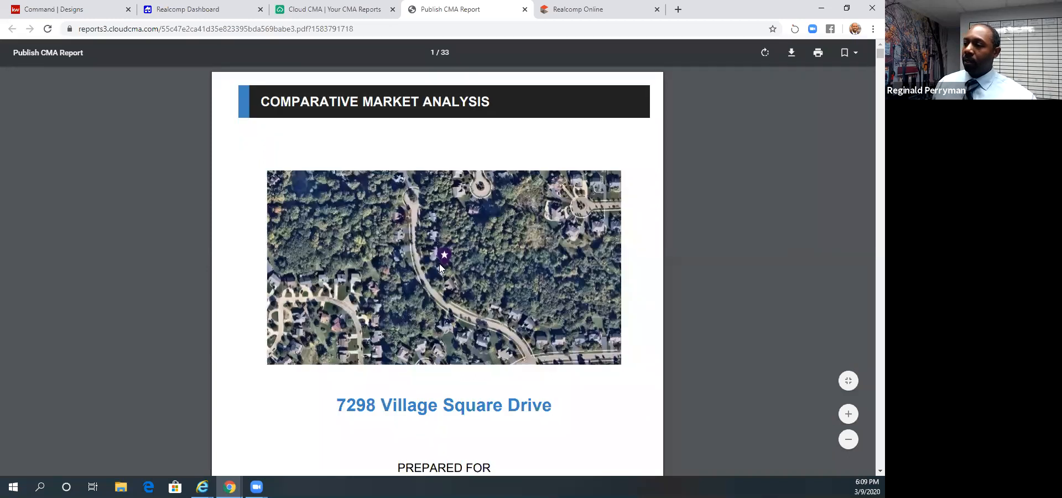
- Review the PDF's street-map title page, the Contact Me page with its QR code, and the map and summary of comparable listings
scroll(439, 263, "down", 10)
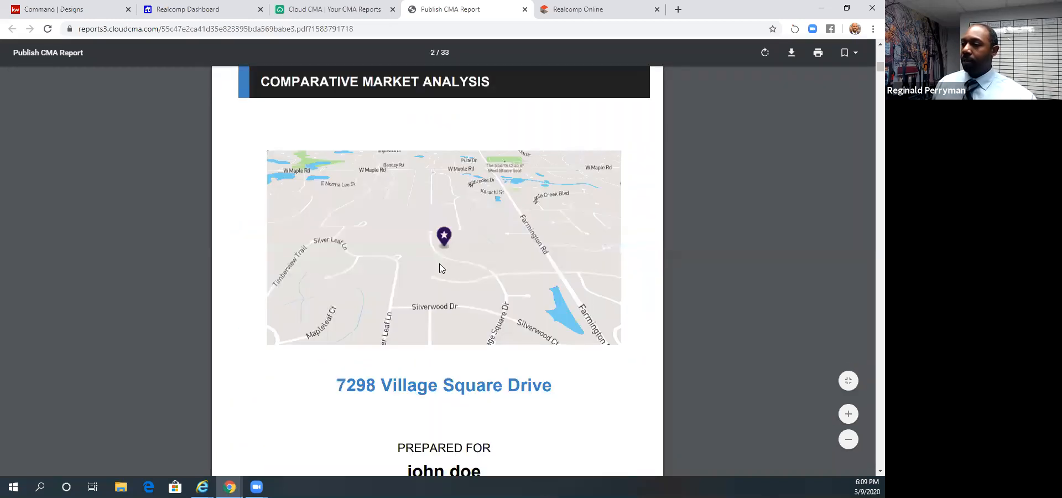
scroll(440, 267, "down", 10)
scroll(440, 268, "down", 10)
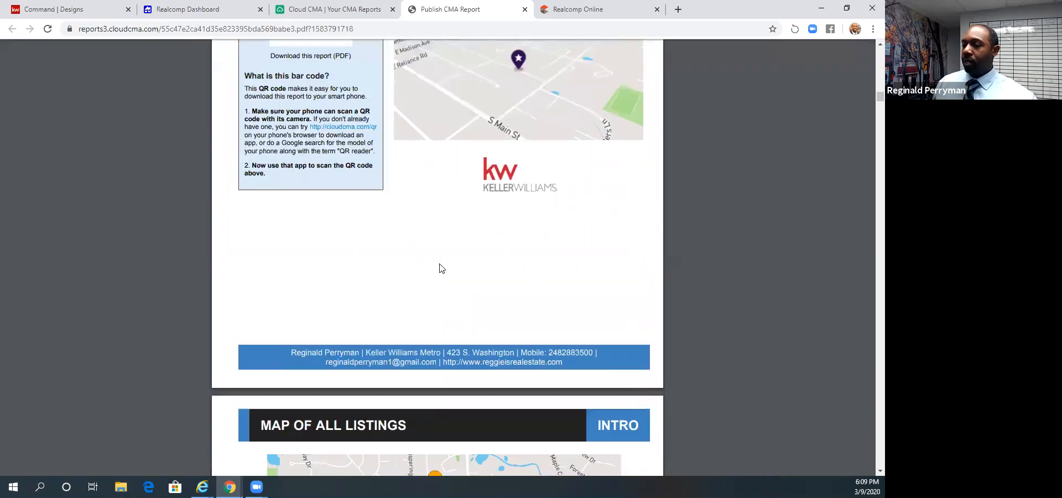
scroll(441, 269, "up", 4)
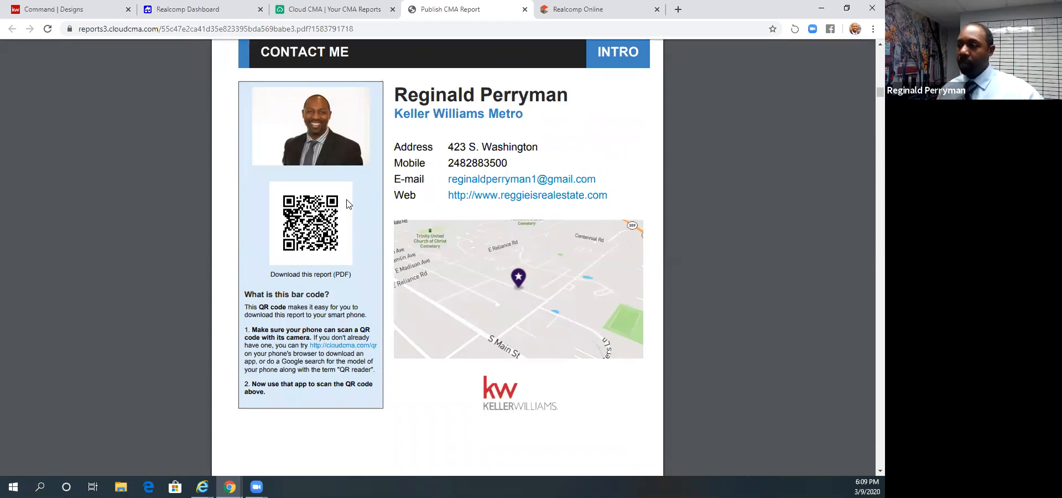
scroll(348, 203, "down", 10)
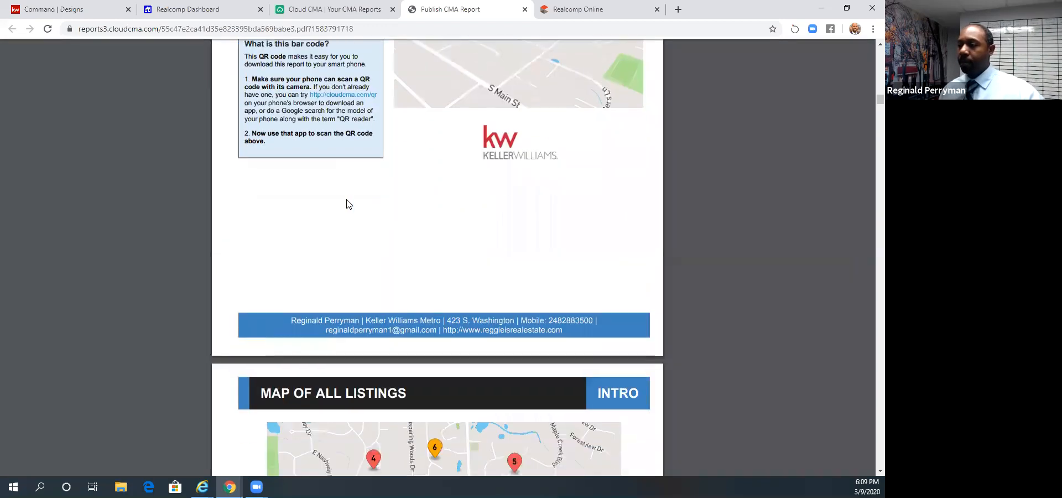
scroll(347, 204, "down", 15)
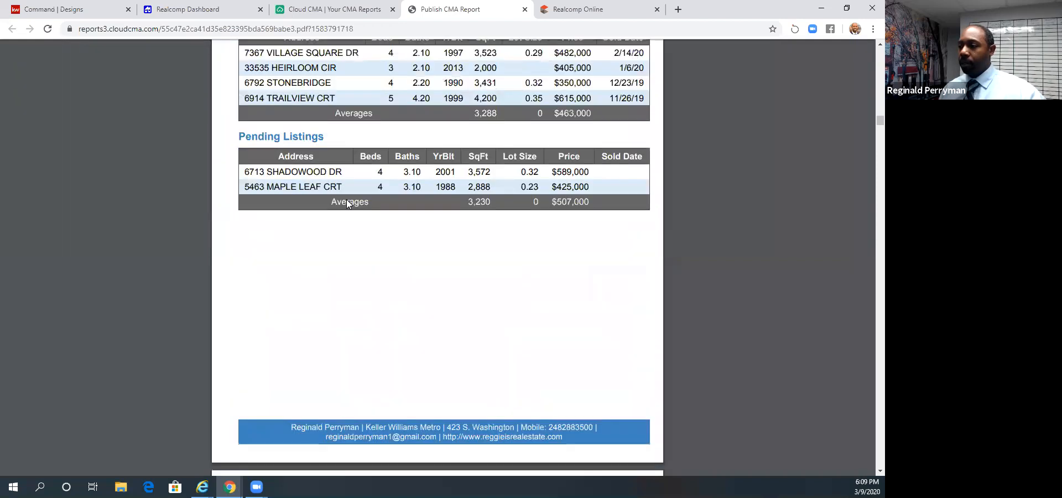
- Look through the property details and listing photos of the comparables in the report PDF
scroll(348, 204, "down", 10)
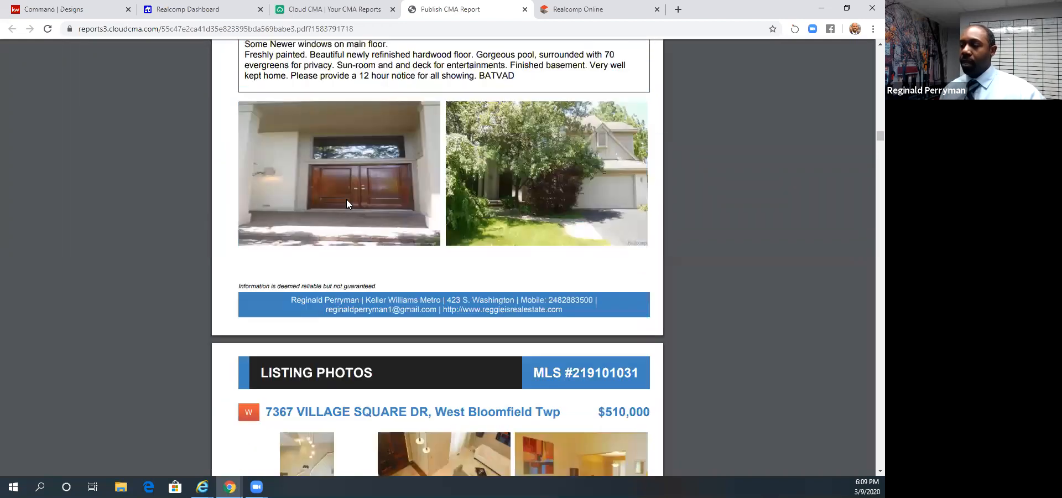
scroll(347, 205, "down", 10)
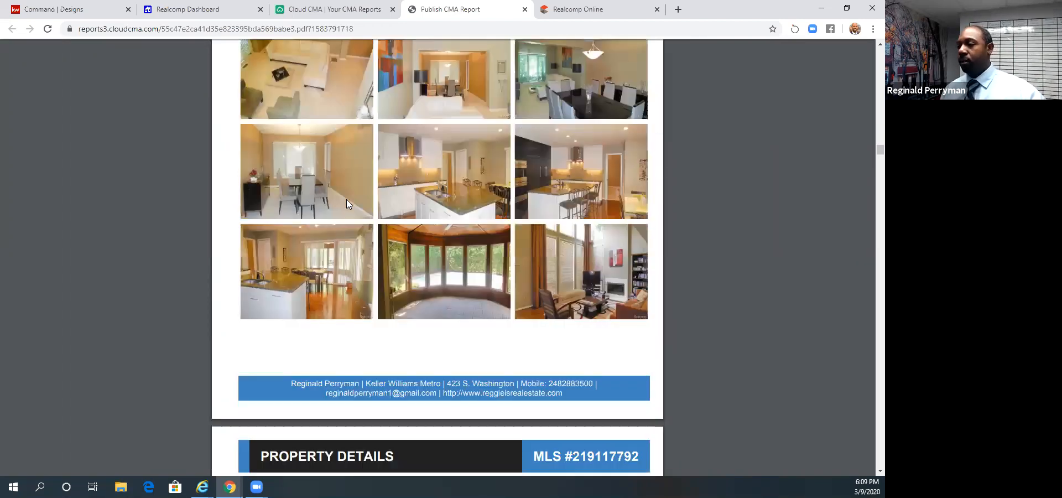
scroll(347, 204, "down", 12)
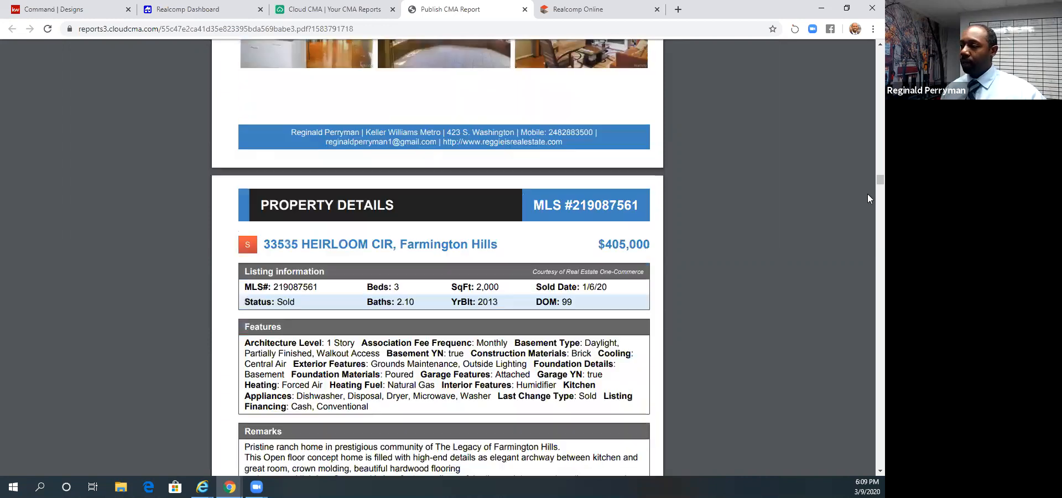
left_click_drag(867, 180, 855, 293)
scroll(845, 333, "down", 10)
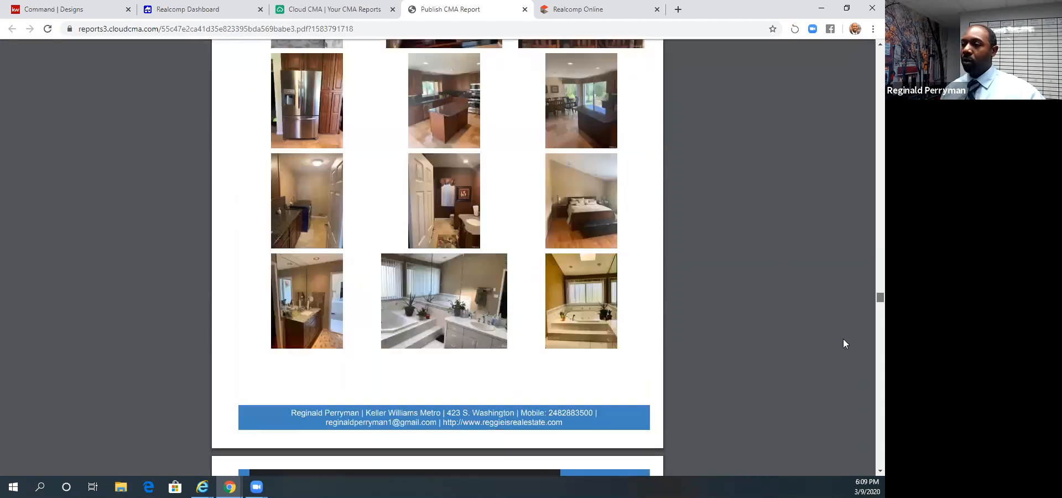
- Examine the PDF's info pages on commission distribution, needing a real estate professional, and intelligent pricing and timing
scroll(843, 338, "down", 6)
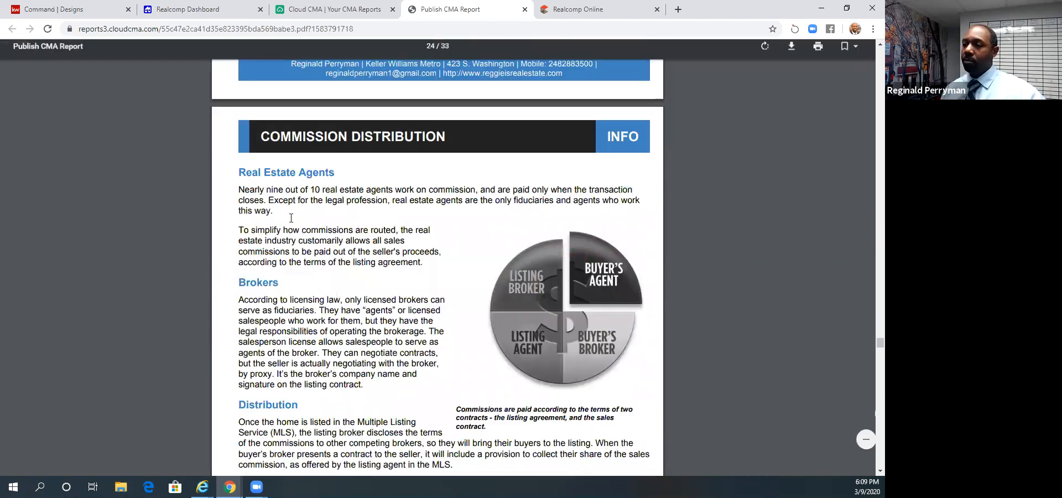
scroll(291, 218, "down", 3)
scroll(291, 217, "down", 10)
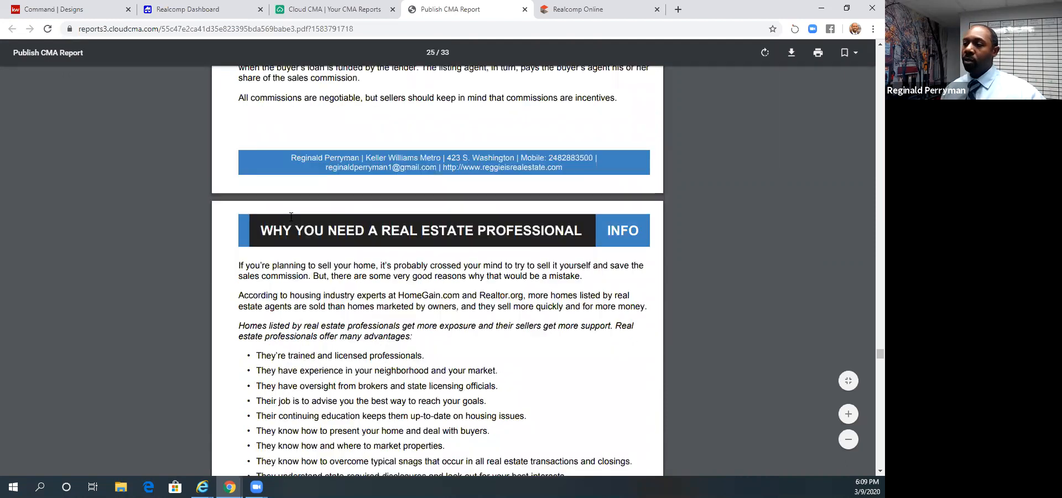
scroll(291, 217, "down", 13)
scroll(291, 216, "down", 5)
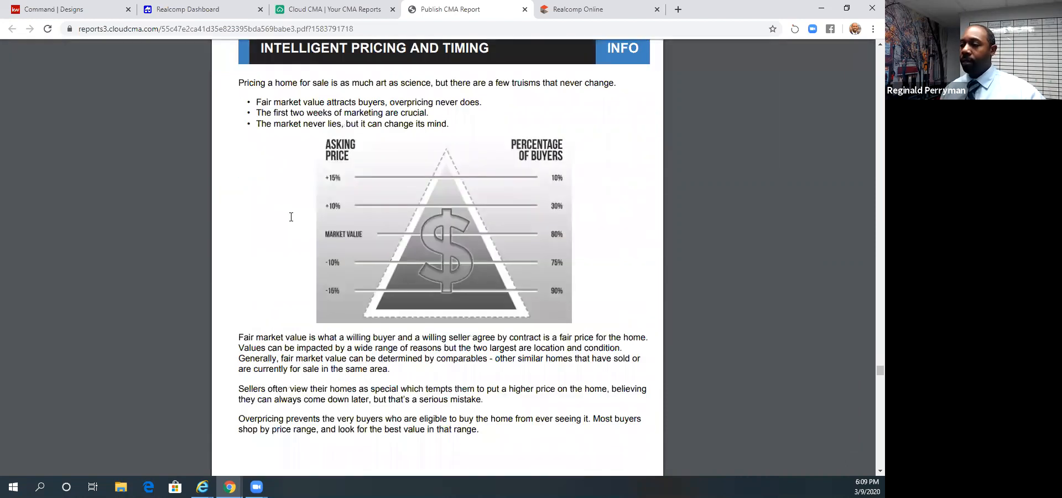
scroll(291, 217, "down", 7)
scroll(291, 217, "down", 9)
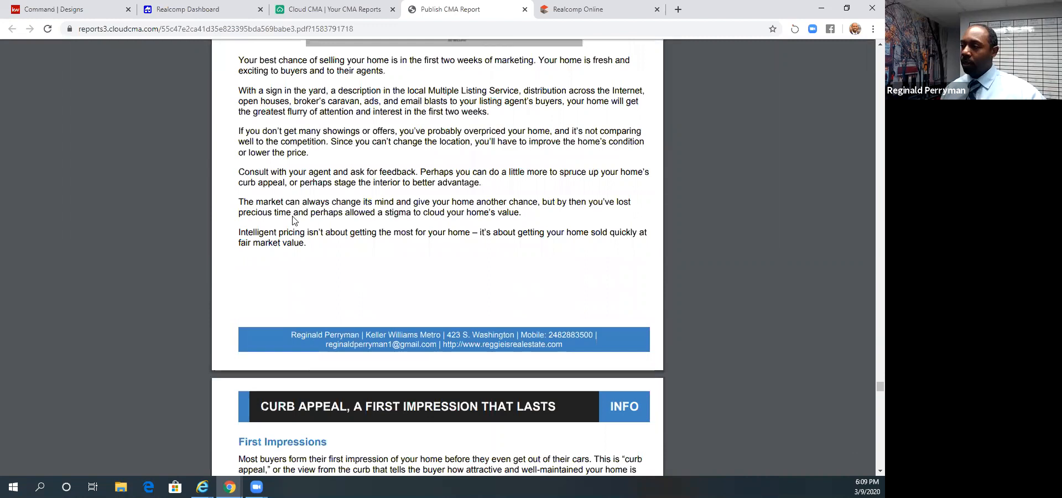
scroll(293, 220, "up", 14)
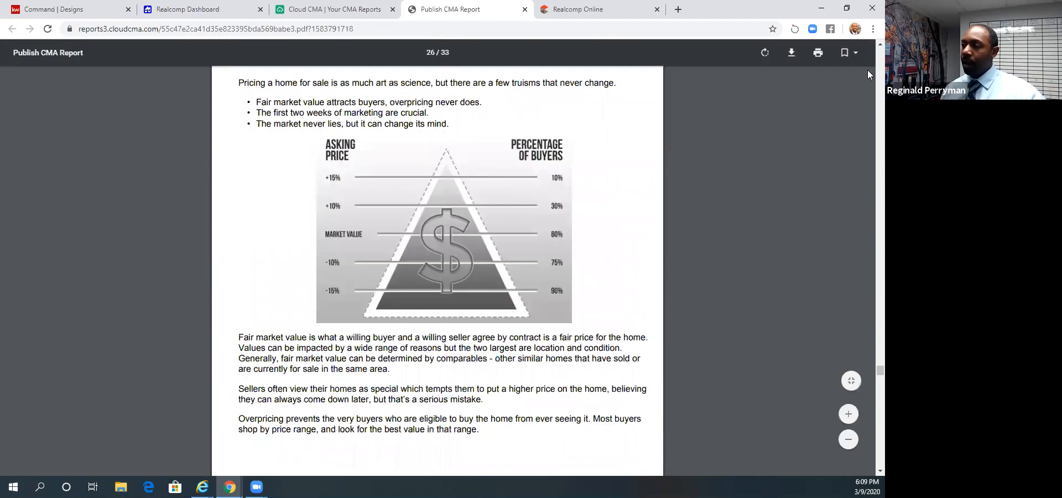
scroll(867, 69, "up", 20)
- Go back to the first page of the report PDF and close it to return to the CMA reports list
left_click_drag(880, 285, 873, 54)
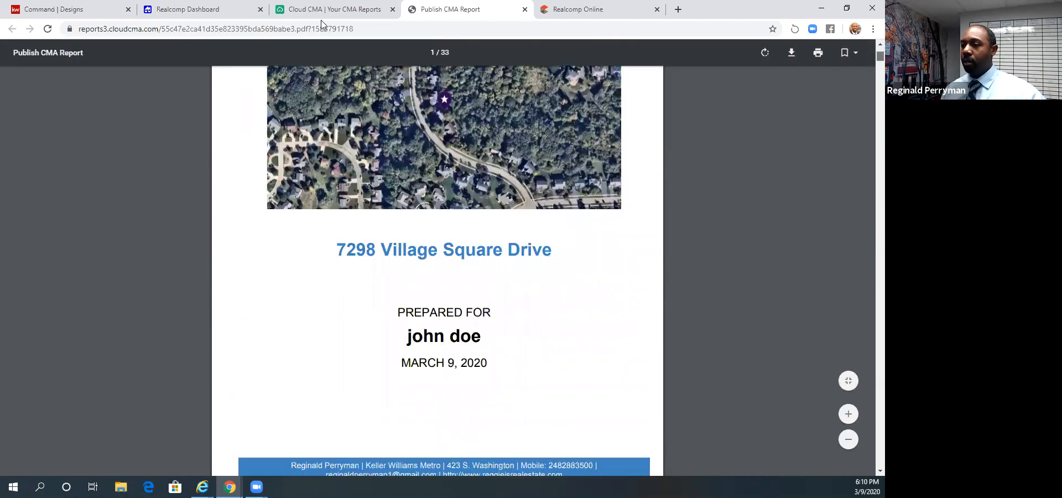
left_click(325, 13)
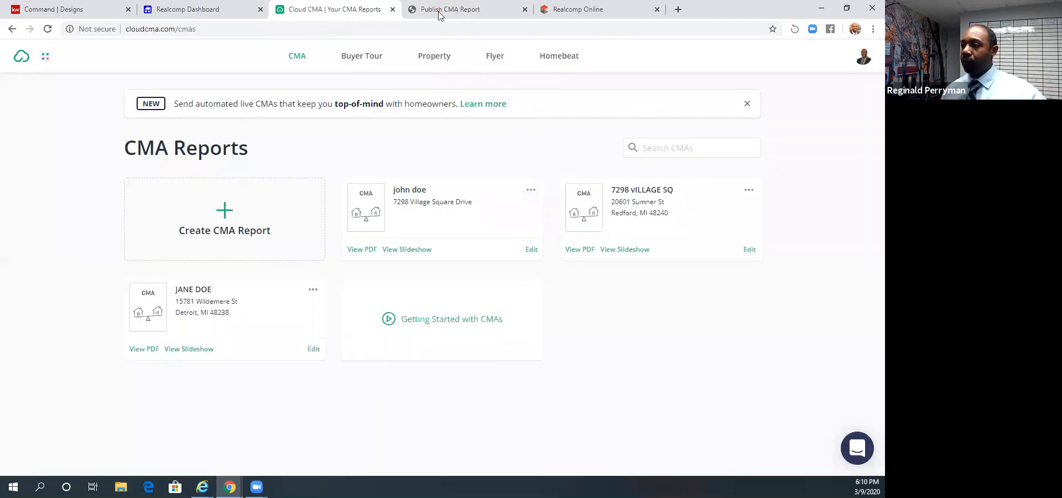
left_click(522, 6)
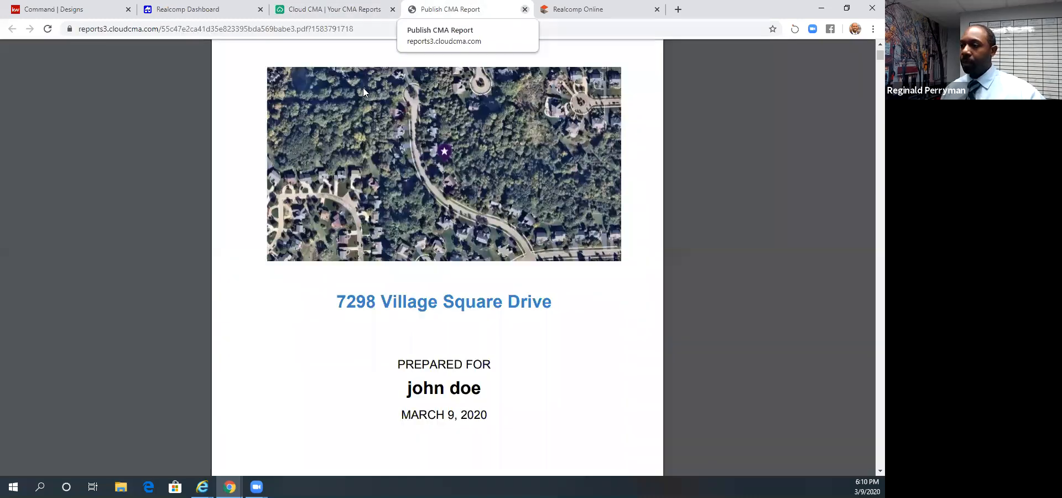
left_click(524, 10)
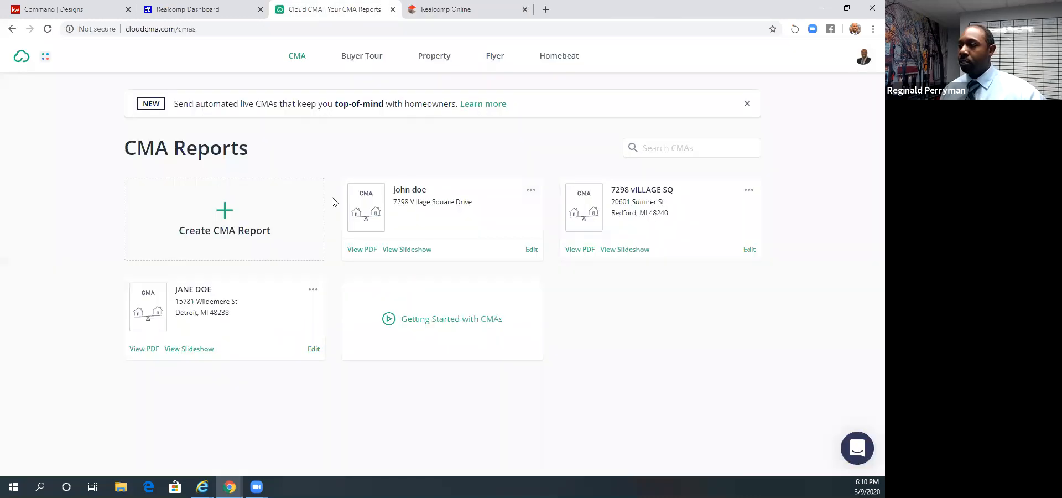
- Open the slideshow of the newly published CMA report and view its cover, listings map and Sold Listings slides
left_click(407, 252)
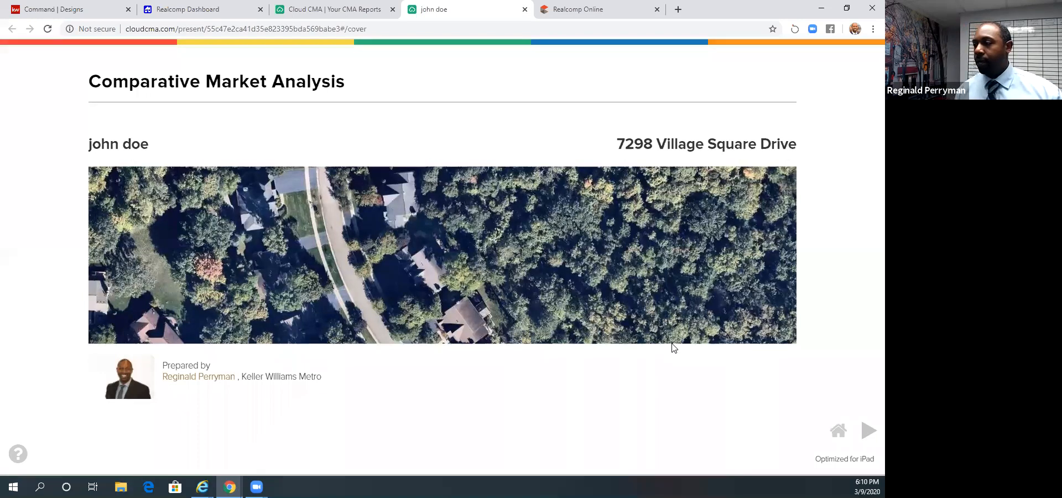
left_click(867, 438)
left_click(868, 436)
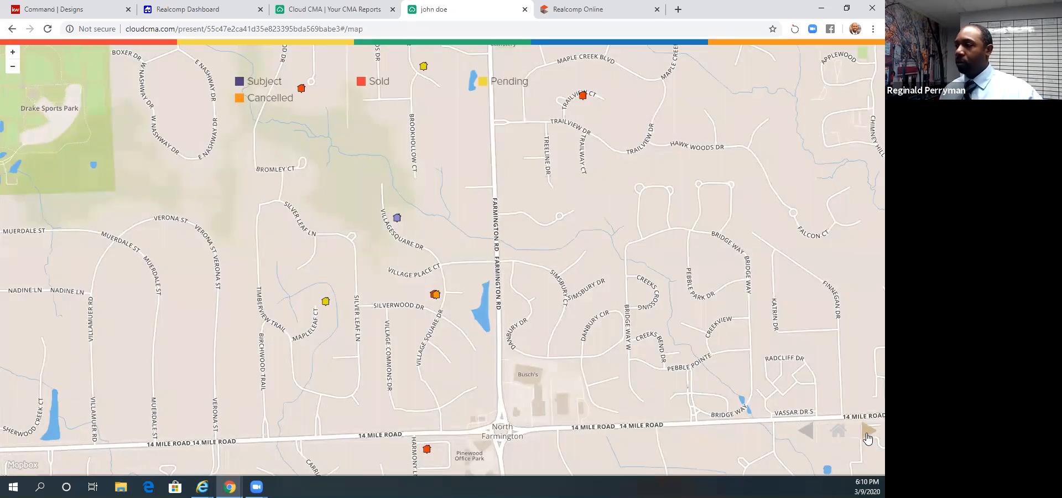
left_click(867, 438)
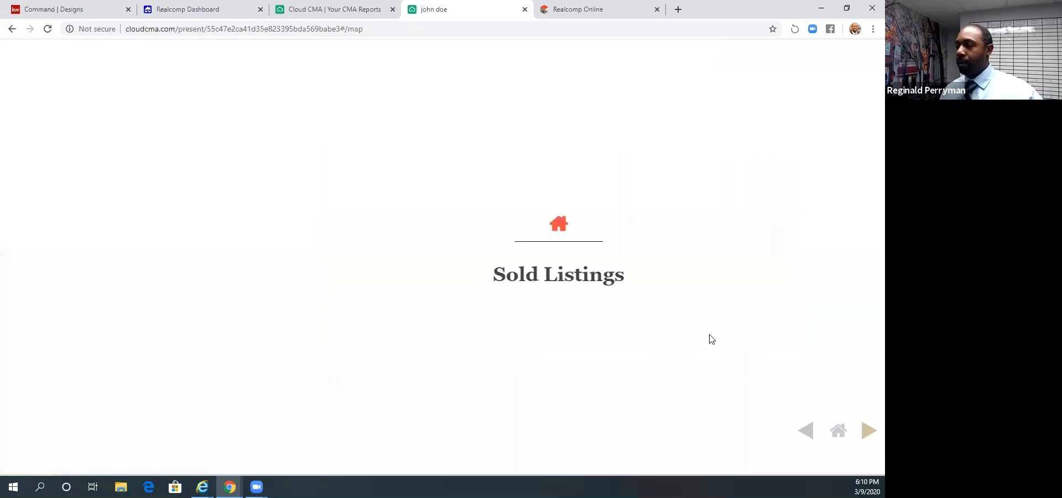
- Check the published report's link and email options in the CMA reports list, and return to its slideshow
left_click(351, 10)
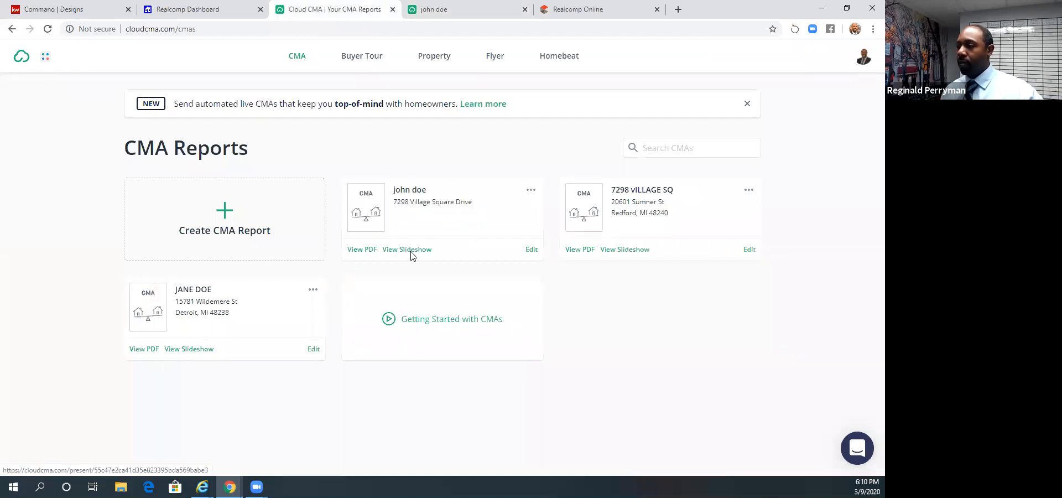
left_click(531, 190)
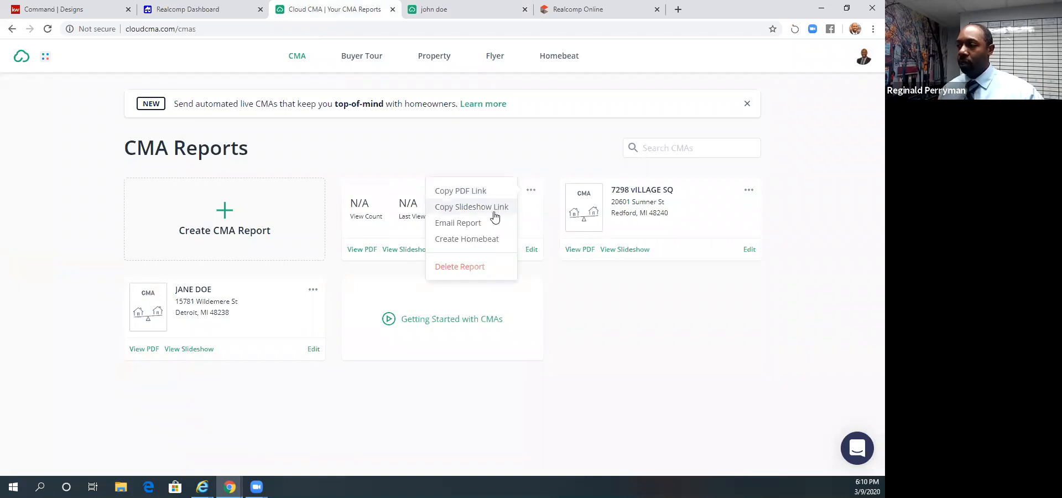
left_click(442, 15)
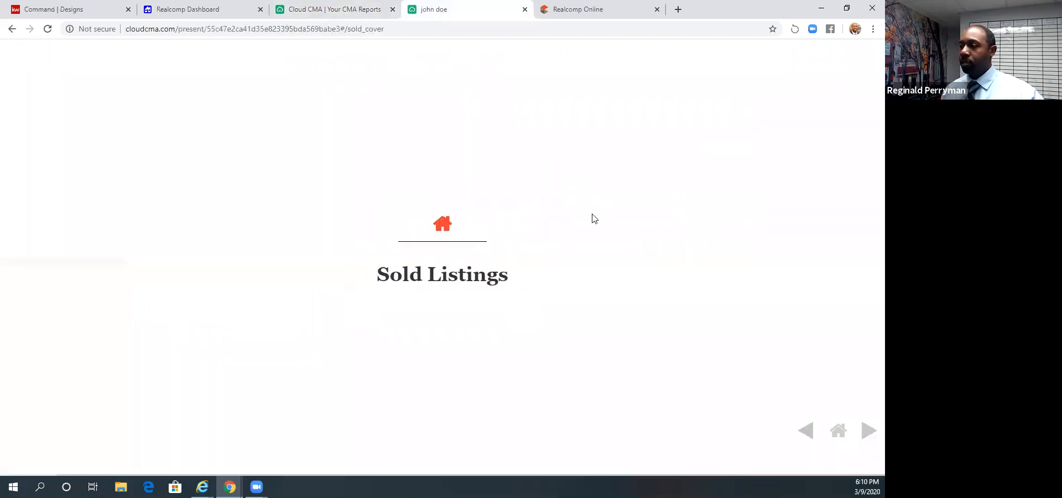
- Page through the sold listing slides of the report slideshow up to the pending sales section
left_click(870, 432)
left_click(870, 434)
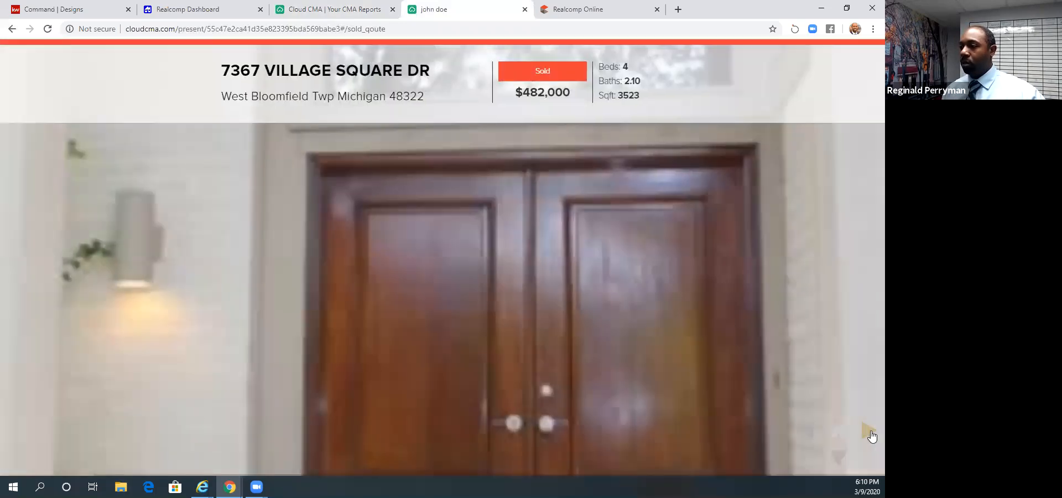
left_click(870, 433)
left_click(870, 433)
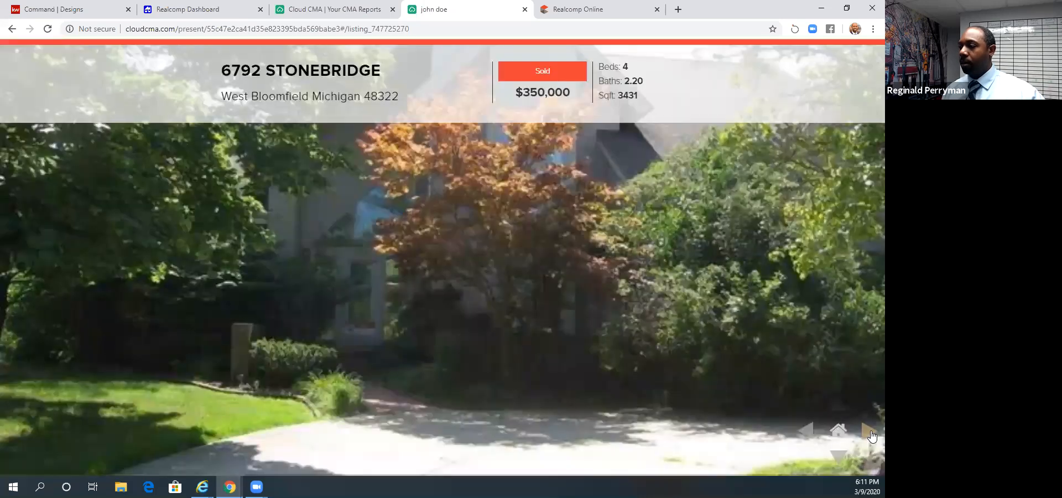
left_click(870, 434)
left_click(869, 433)
left_click(870, 433)
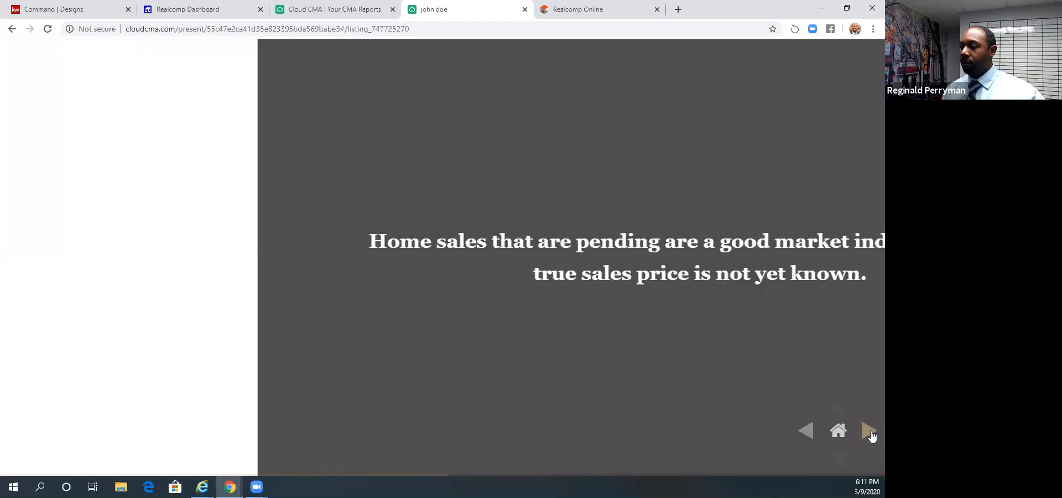
- View the pending and cancelled/withdrawn listing slides through to the Average of Comparables chart, and close the slideshow
left_click(869, 433)
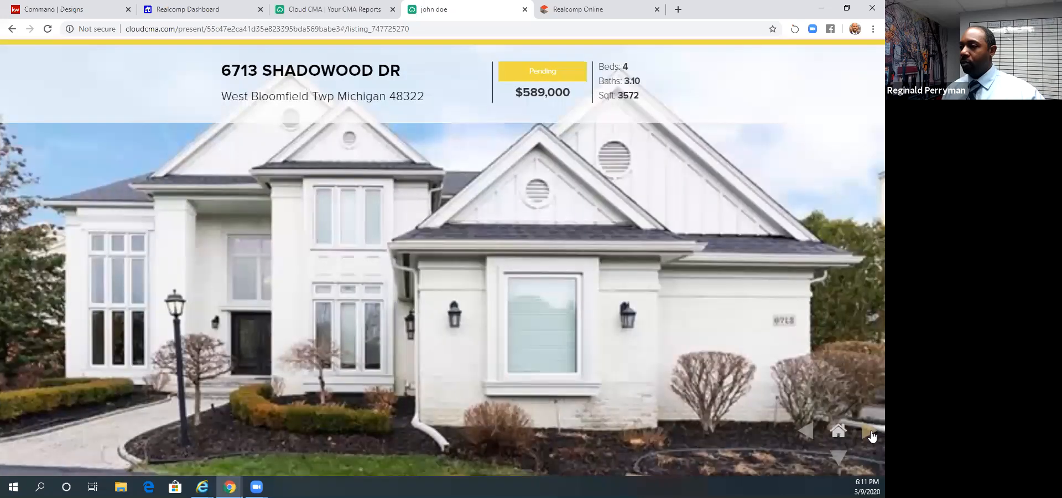
left_click(870, 433)
left_click(870, 433)
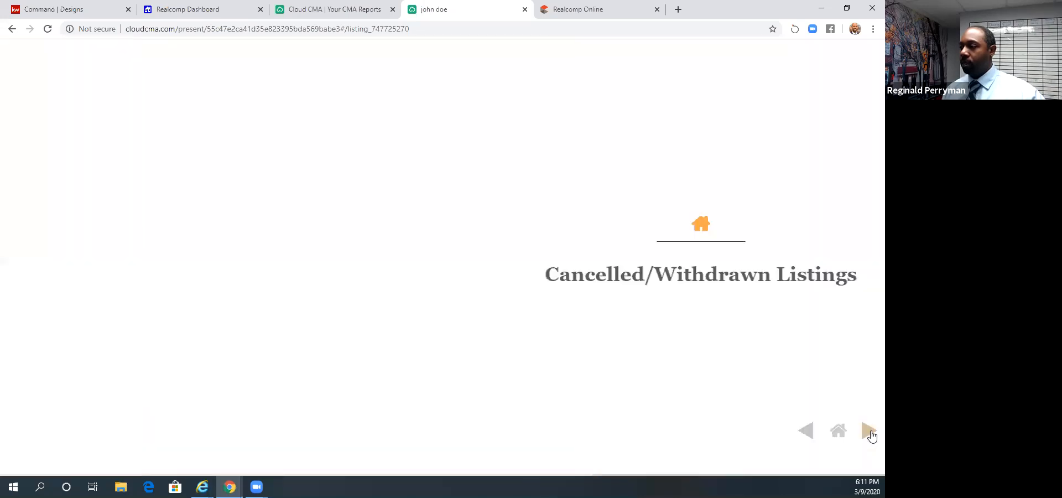
left_click(870, 434)
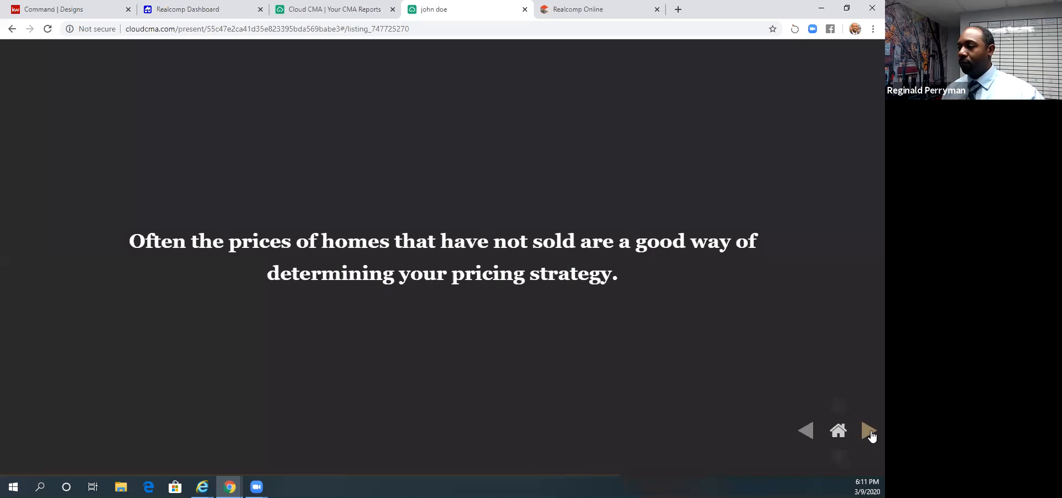
left_click(870, 434)
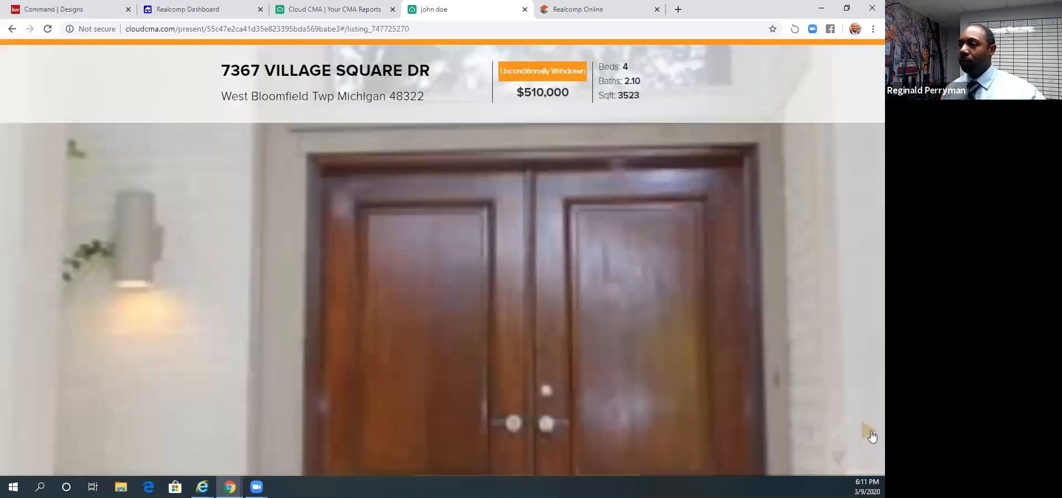
left_click(870, 433)
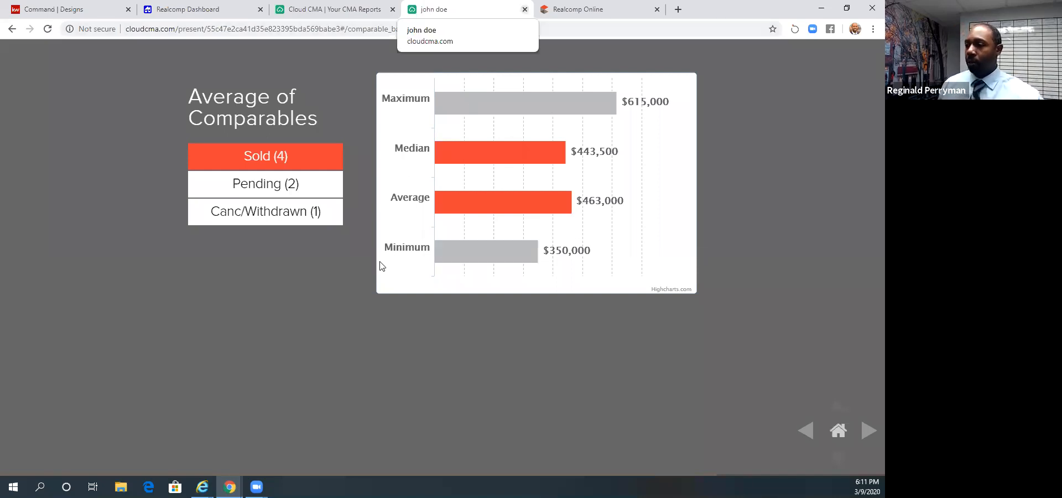
key("ctrl+w")
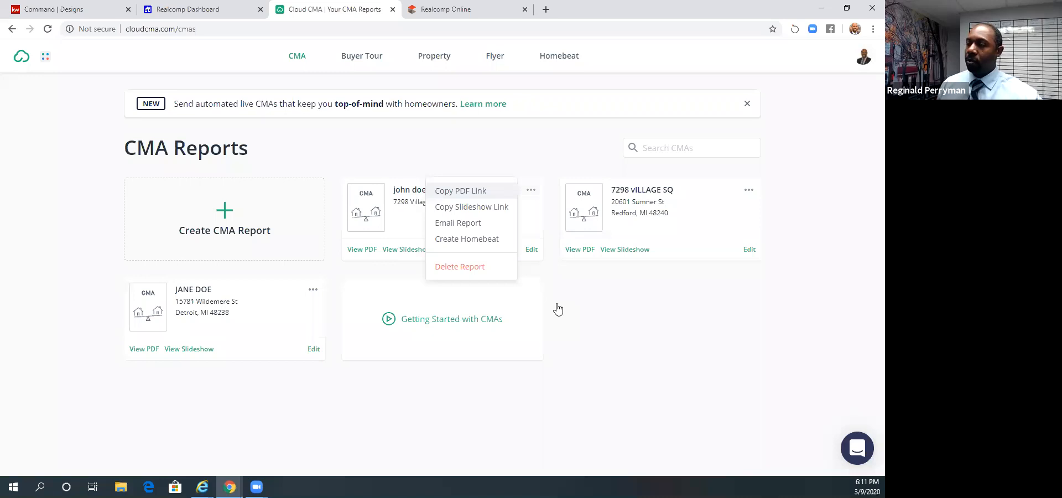
- Choose to create a Homebeat from the published CMA report and look through the Homebeat introduction page
mouse_move(375, 200)
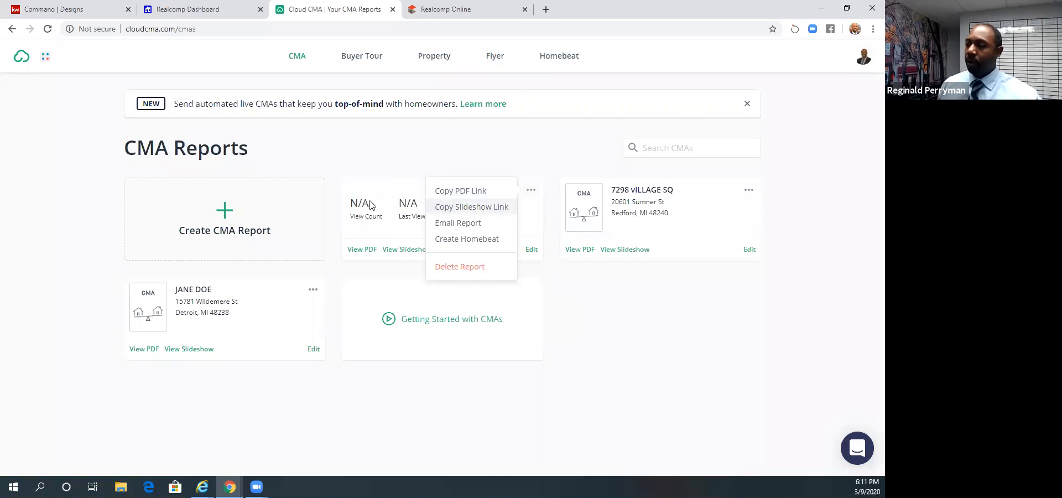
left_click(462, 243)
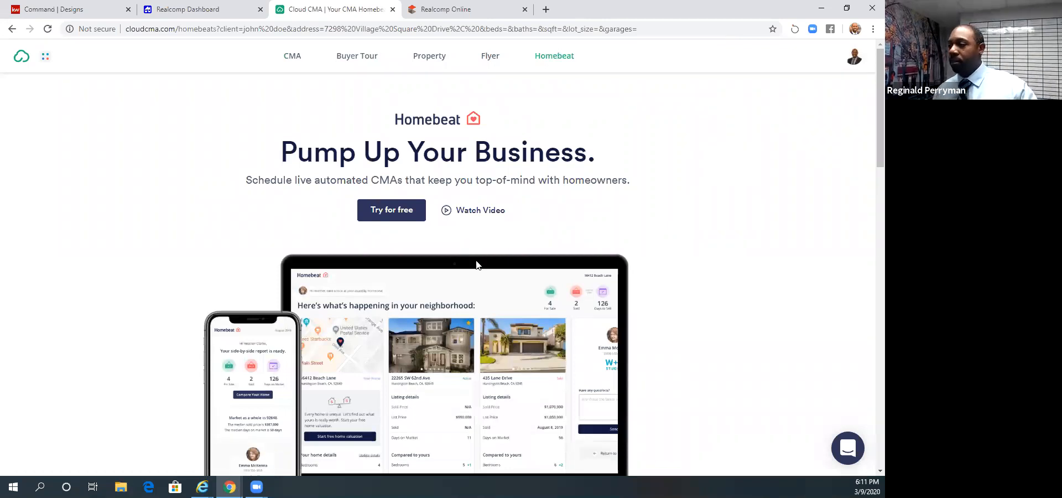
scroll(476, 265, "down", 1)
scroll(476, 264, "down", 2)
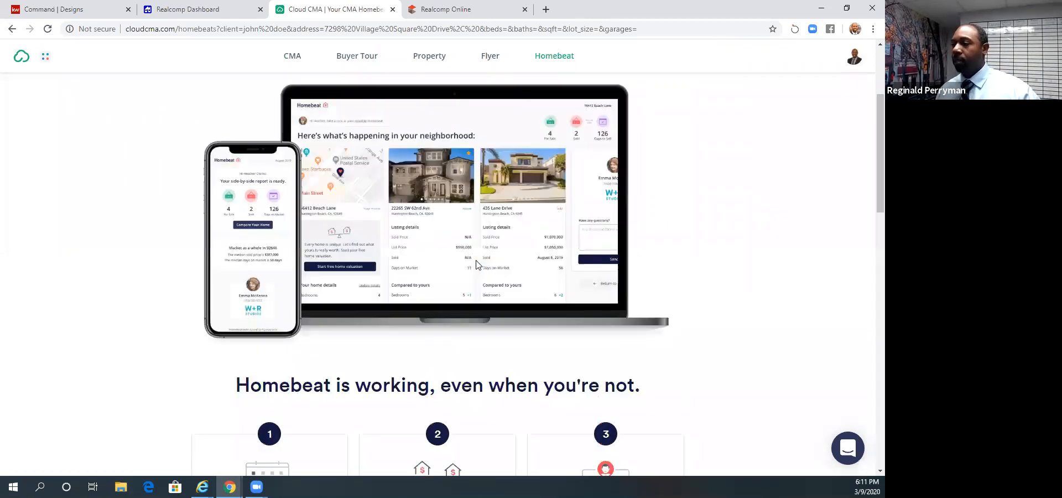
- Look through the Homebeat introduction page's client benefits and getting-started sections, including the free trial offer
scroll(476, 265, "down", 5)
scroll(503, 275, "down", 4)
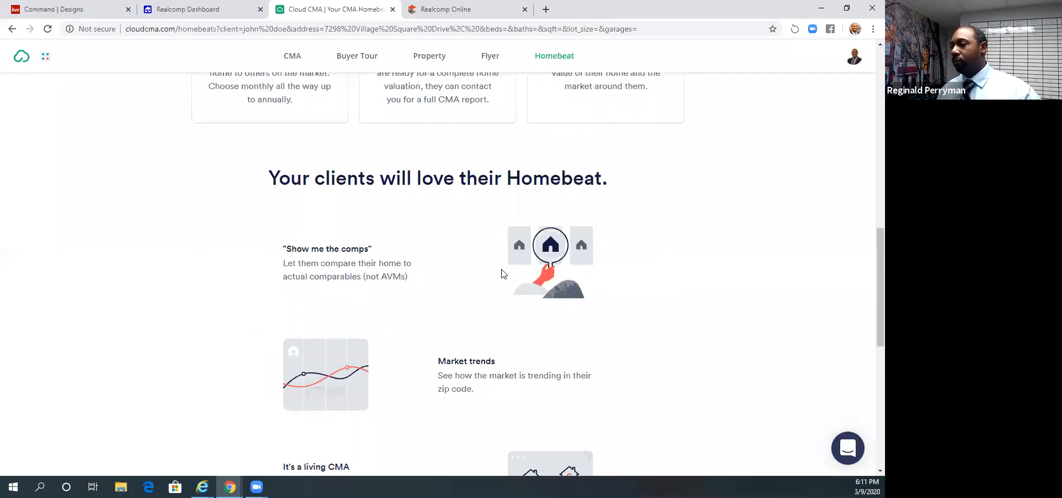
scroll(488, 282, "down", 1)
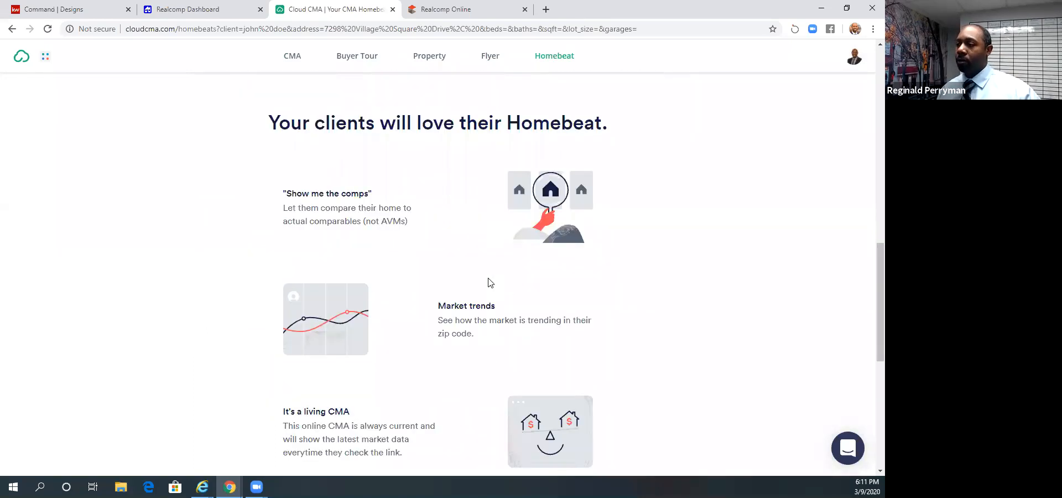
scroll(490, 283, "down", 5)
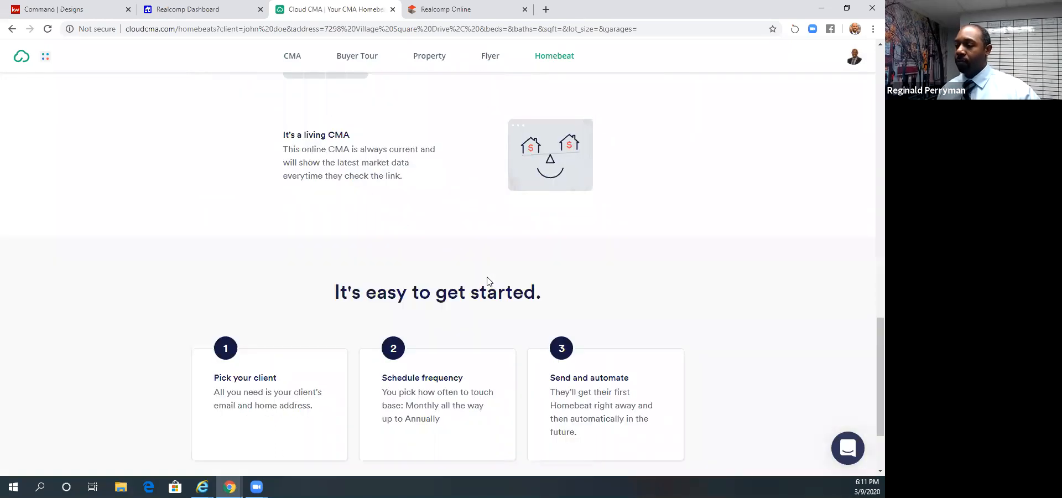
scroll(458, 413, "up", 2)
scroll(454, 416, "down", 4)
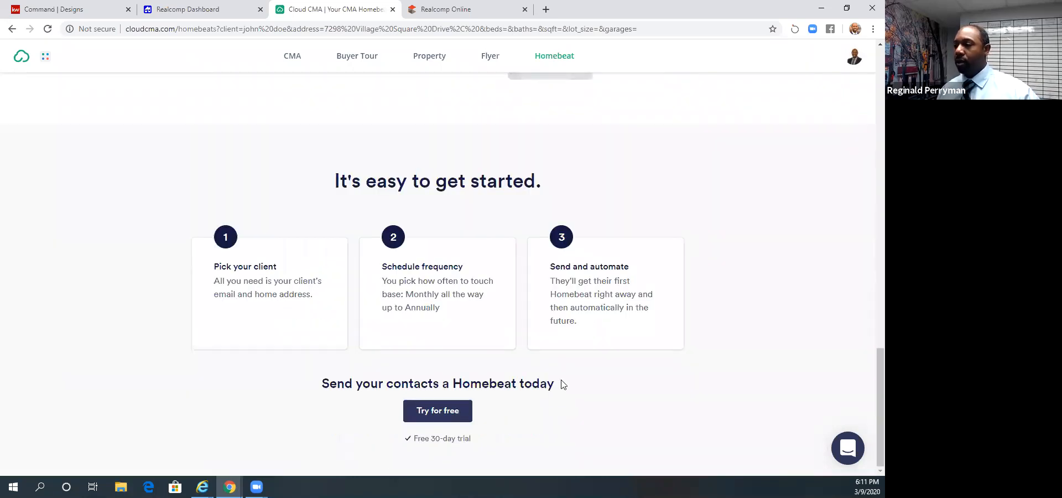
scroll(562, 382, "up", 10)
scroll(466, 217, "up", 6)
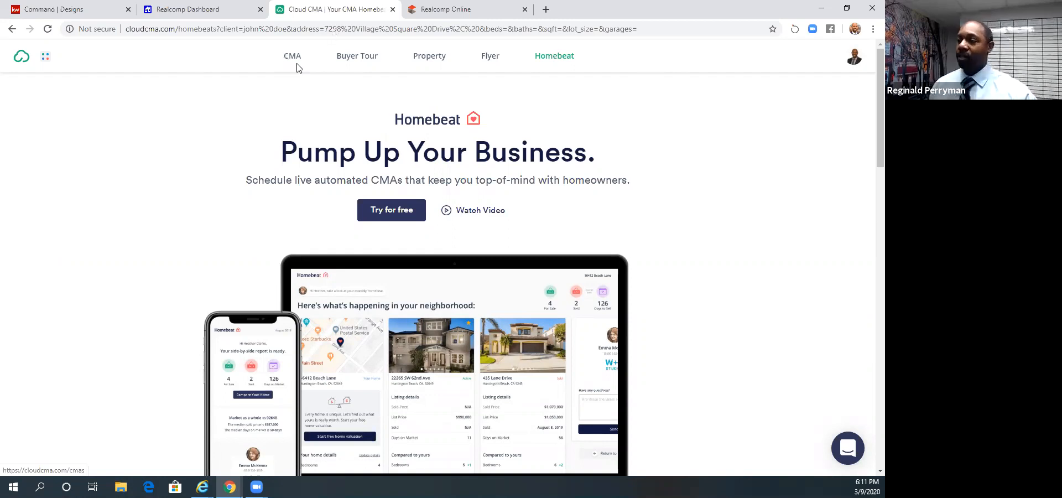
- View the Property Reports and Buyer Tours lists, and open the form for creating a buyer tour
left_click(431, 56)
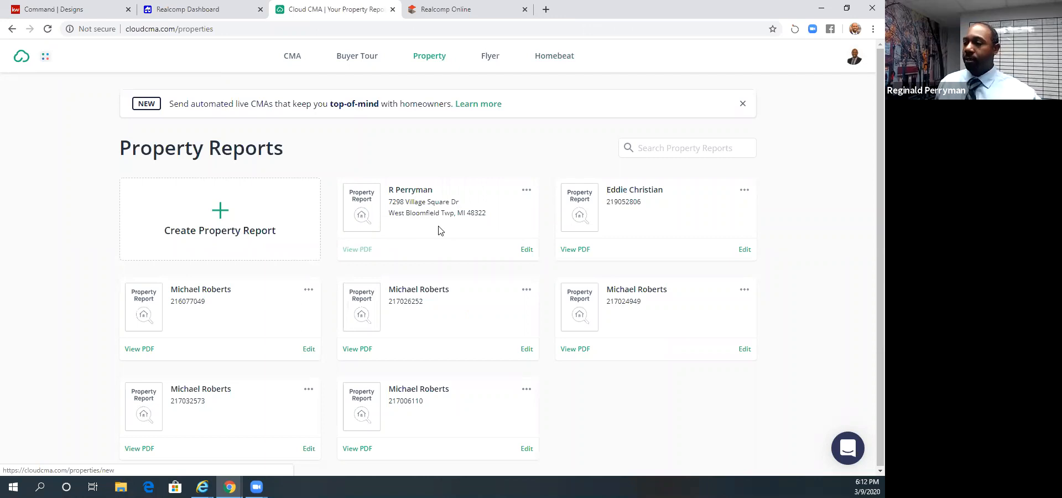
mouse_move(403, 243)
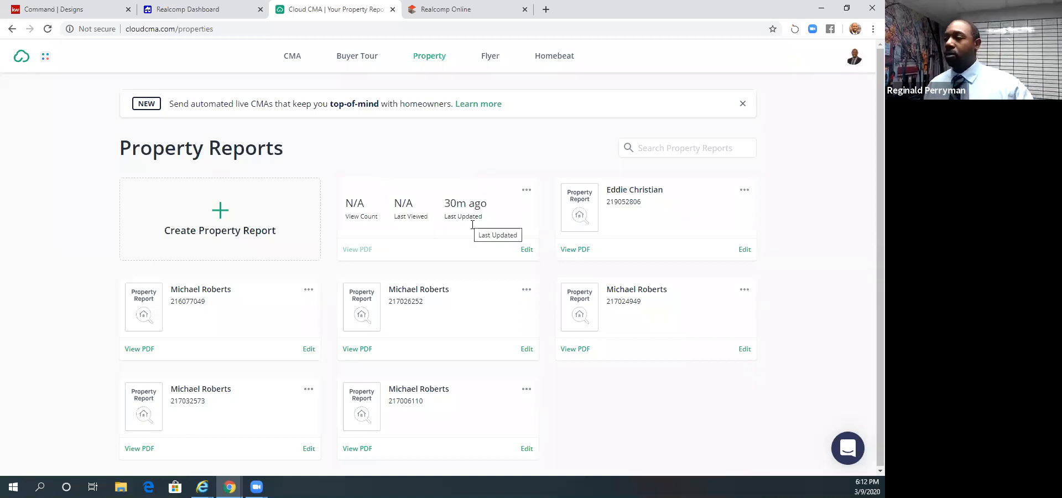
left_click(365, 61)
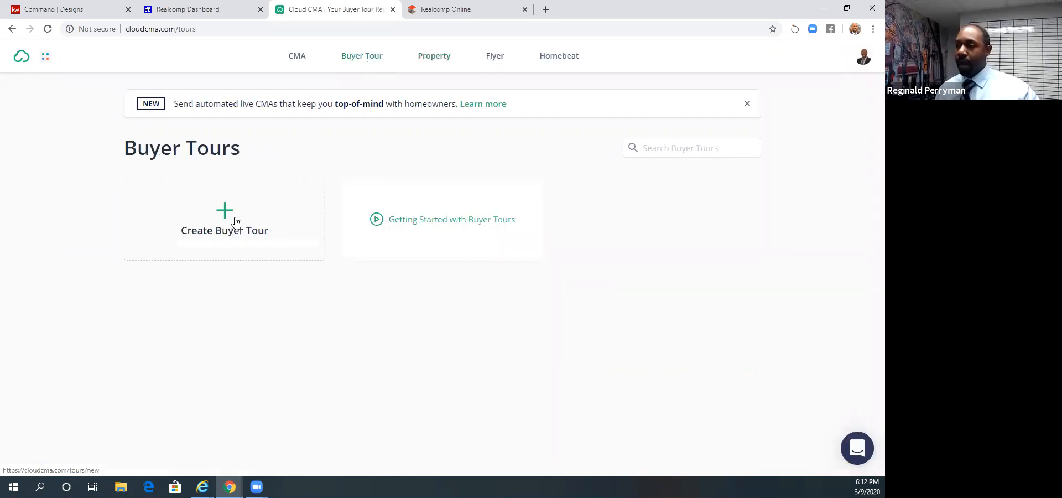
left_click(300, 219)
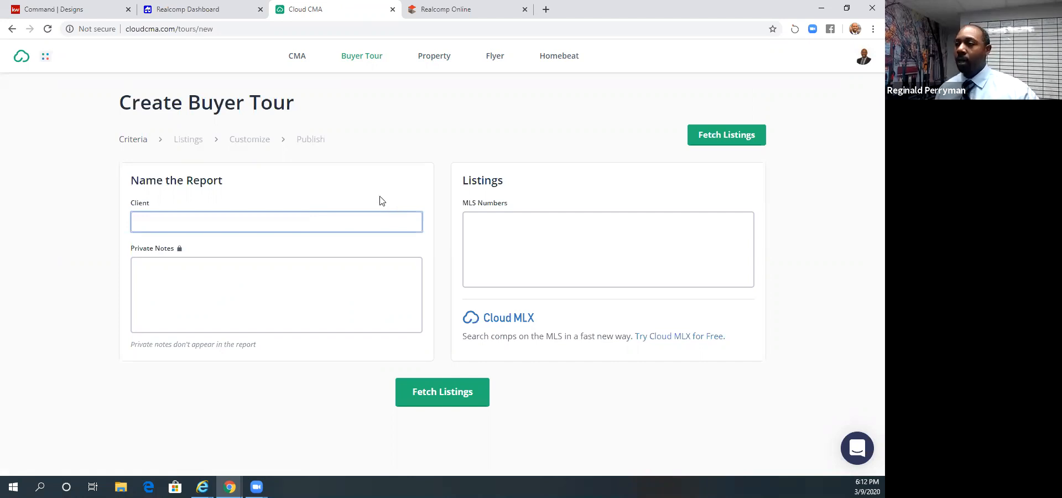
- Return to the CMA reports list, close Cloud CMA, and open RPR from the Realcomp Dashboard
left_click(302, 57)
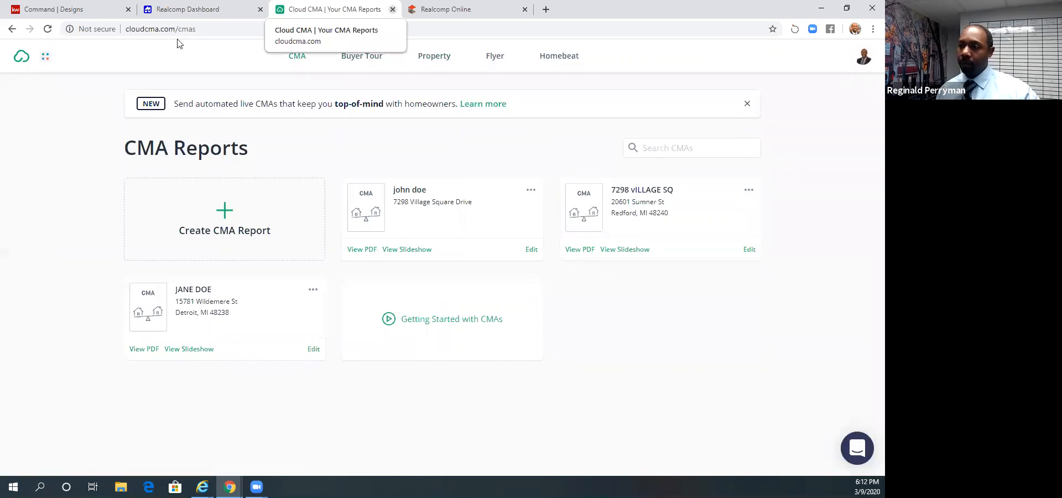
key("ctrl+w")
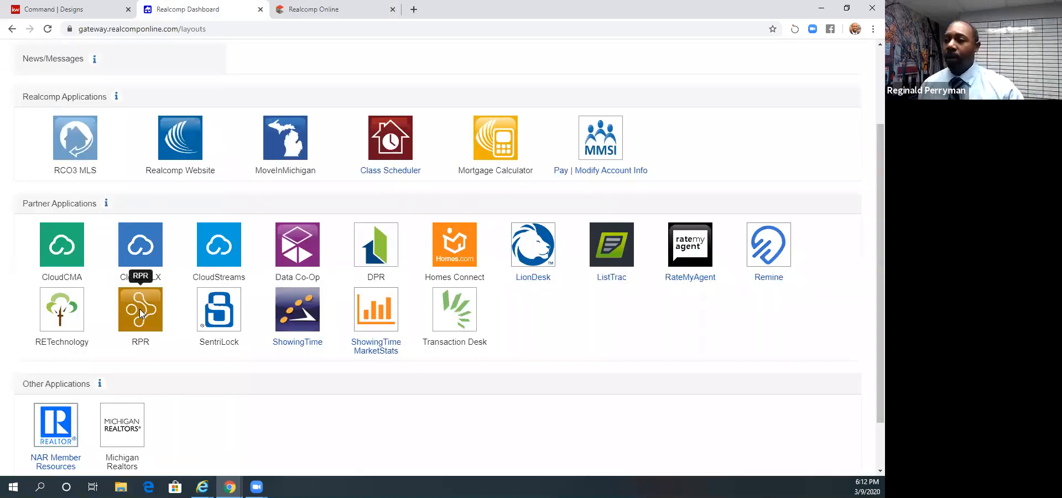
left_click(141, 313)
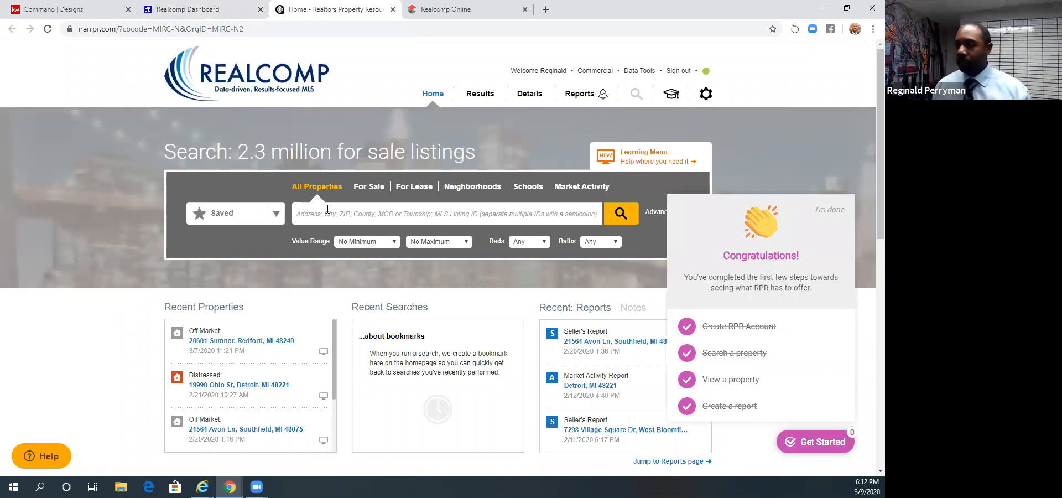
- Search all properties in RPR for the Redford home's street address and open its property details
left_click(328, 209)
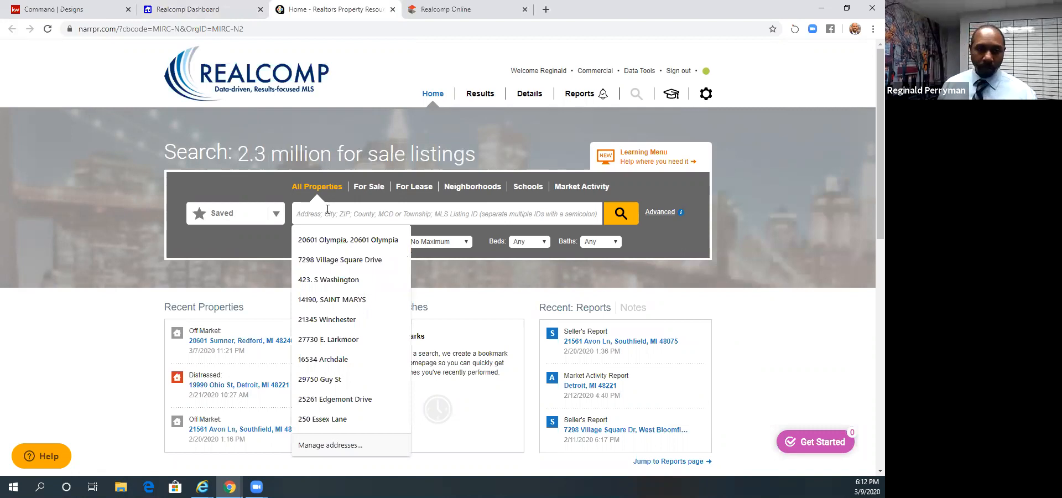
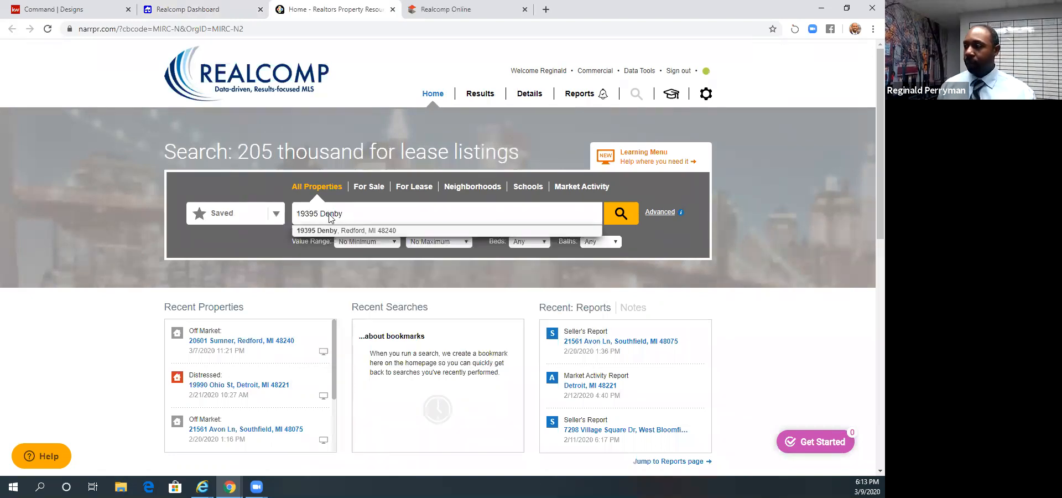
left_click(621, 213)
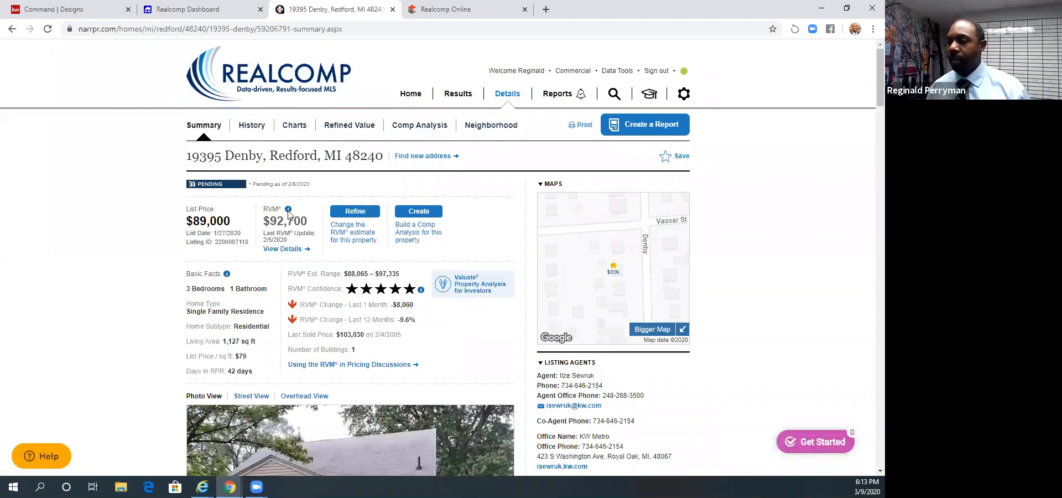
- Examine the property summary's valuation, photos, listing description, homeowner facts and Home Facts table
scroll(370, 387, "down", 3)
scroll(363, 361, "down", 2)
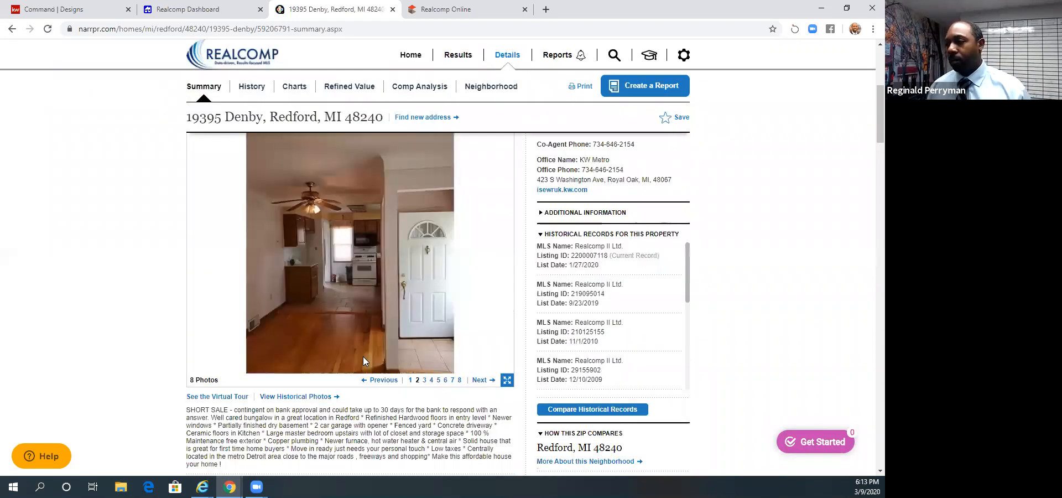
scroll(363, 360, "up", 5)
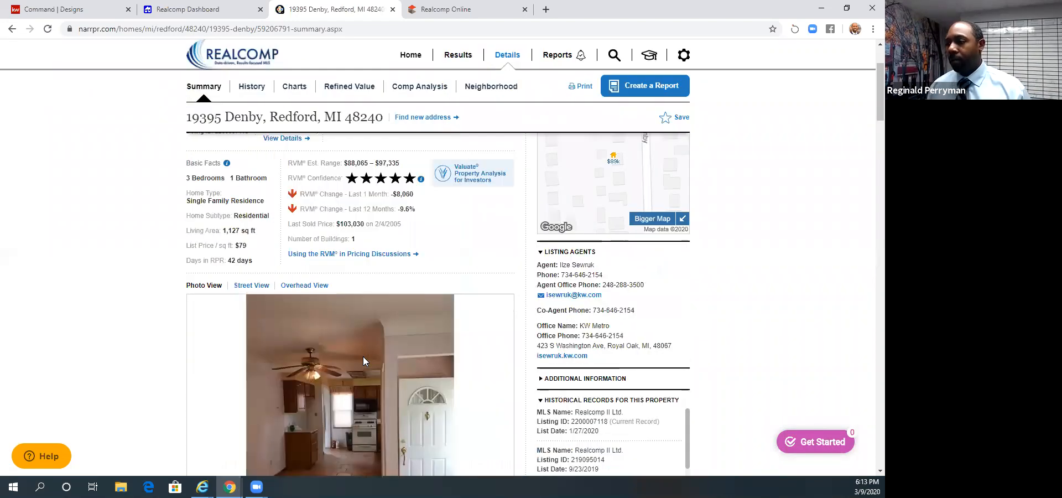
scroll(365, 361, "down", 3)
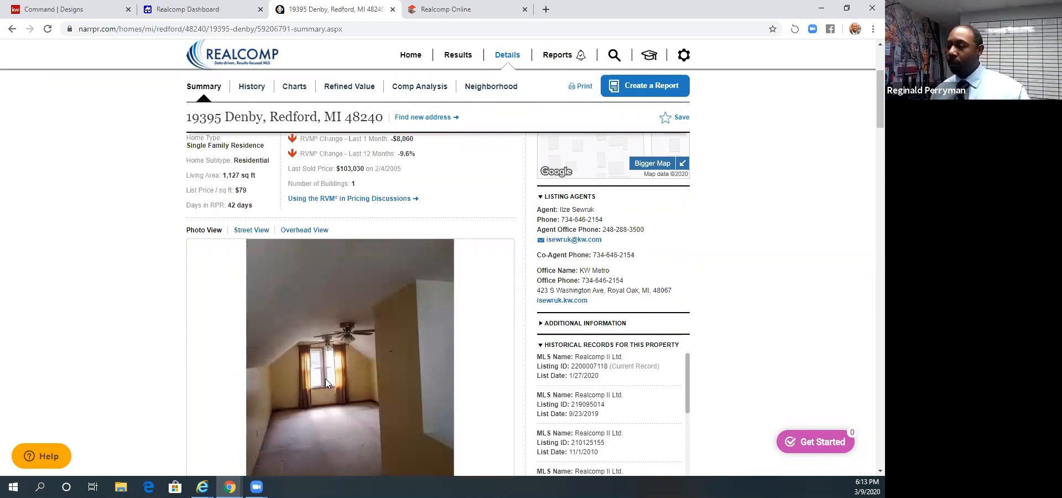
scroll(325, 382, "down", 5)
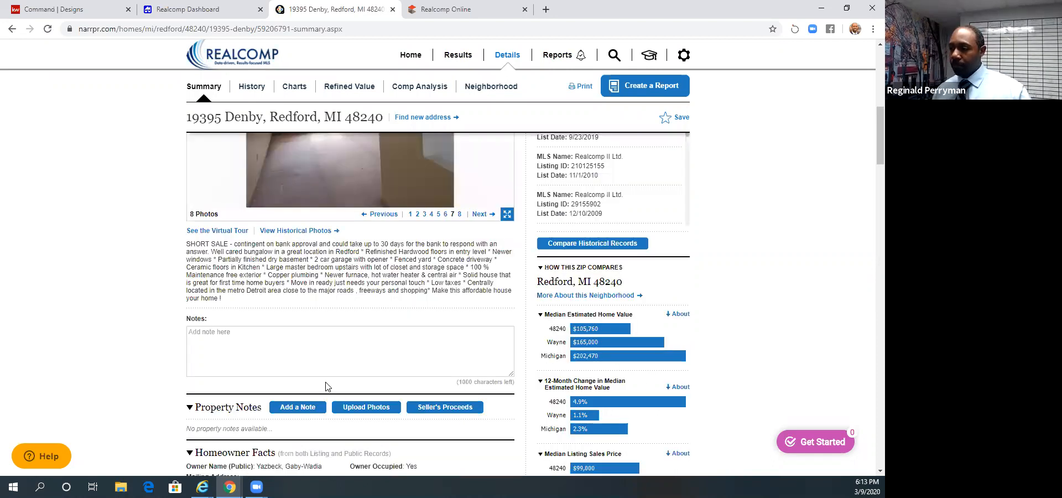
scroll(327, 386, "down", 3)
scroll(326, 386, "down", 2)
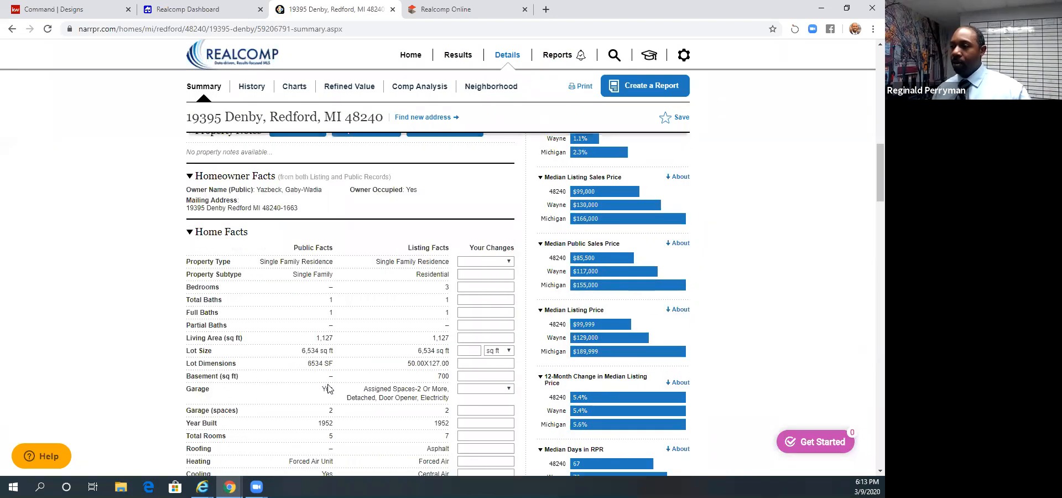
scroll(334, 385, "up", 8)
scroll(334, 385, "up", 4)
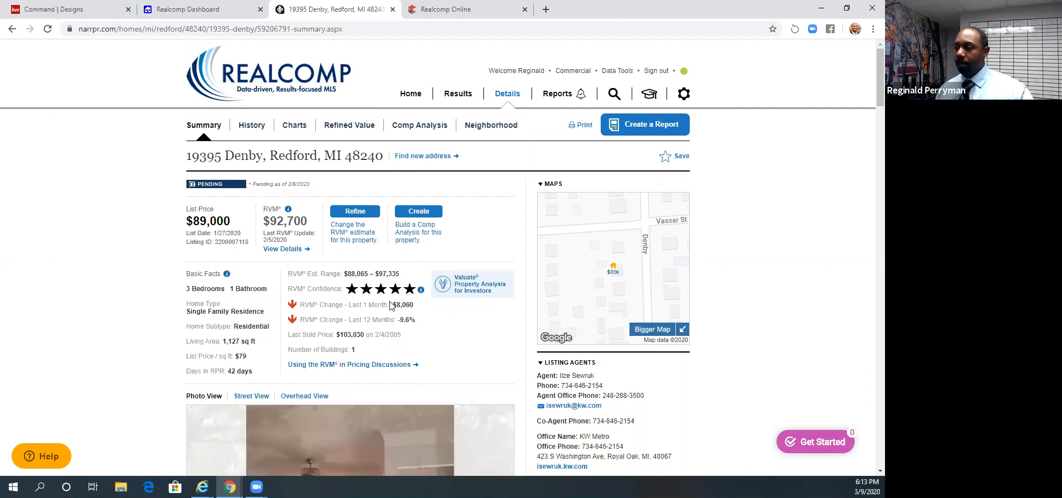
scroll(390, 305, "down", 10)
scroll(391, 305, "down", 4)
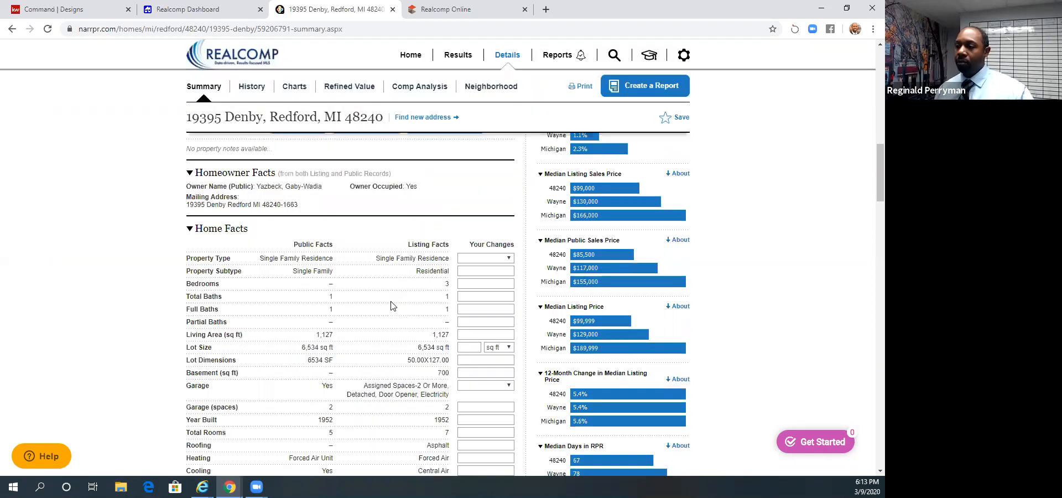
scroll(391, 305, "down", 1)
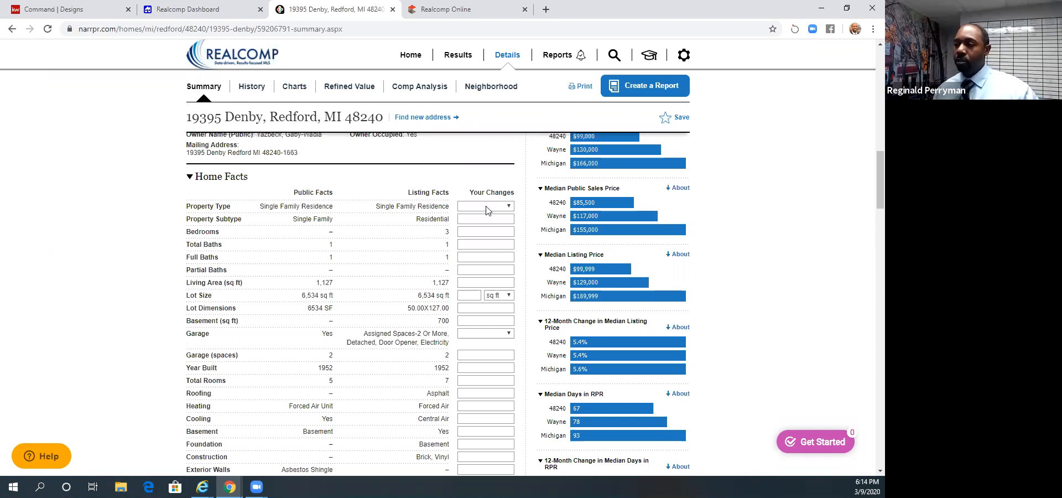
scroll(492, 229, "down", 2)
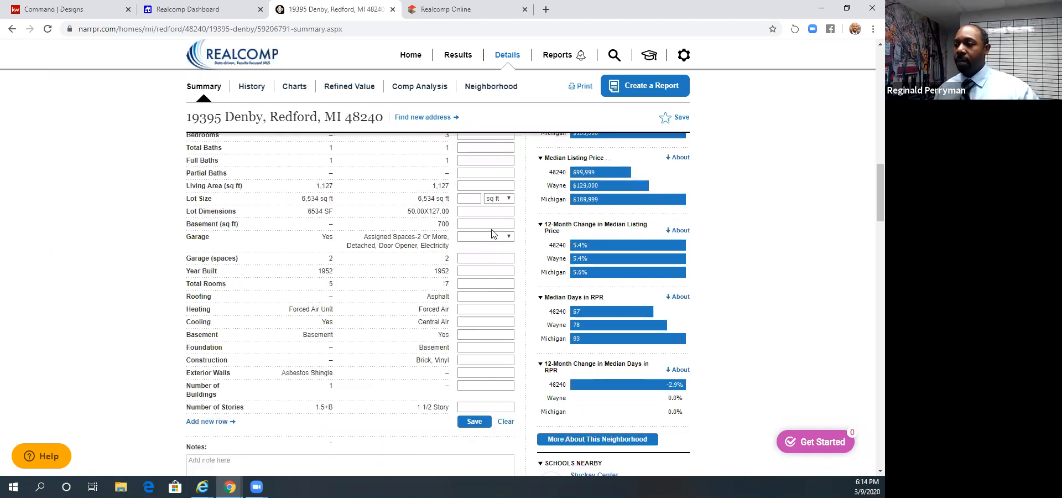
- Try entering 2 as the corrected total baths in the Home Facts table, and clear the entry
scroll(479, 191, "up", 1)
left_click(479, 190)
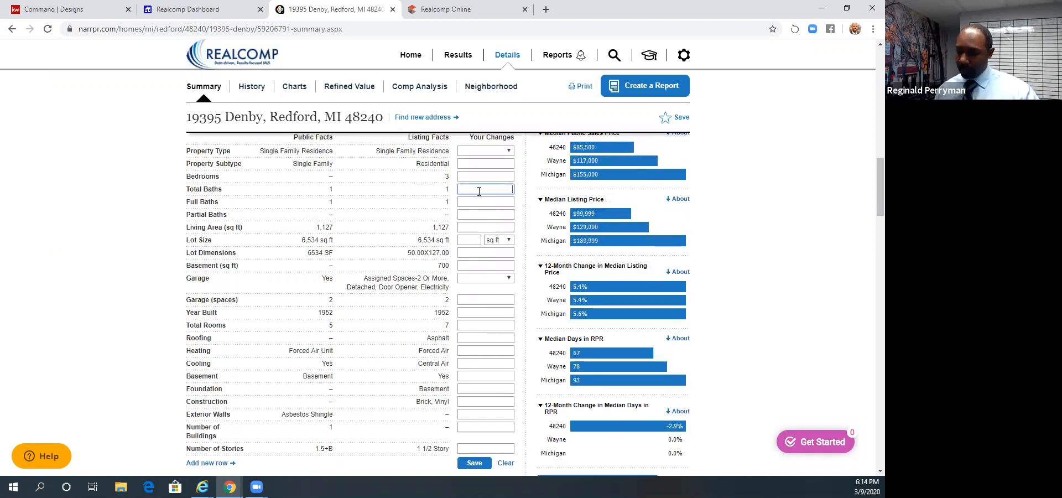
type("2")
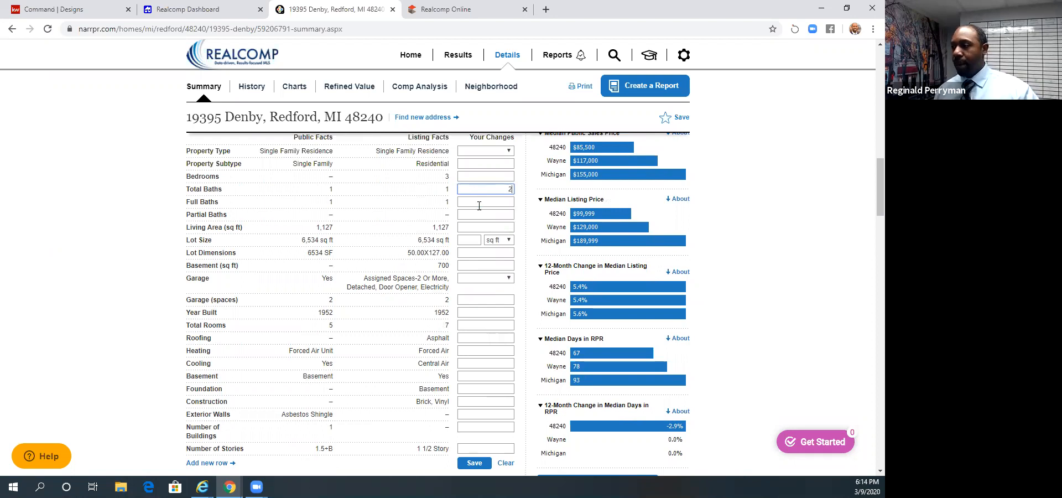
scroll(466, 354, "down", 2)
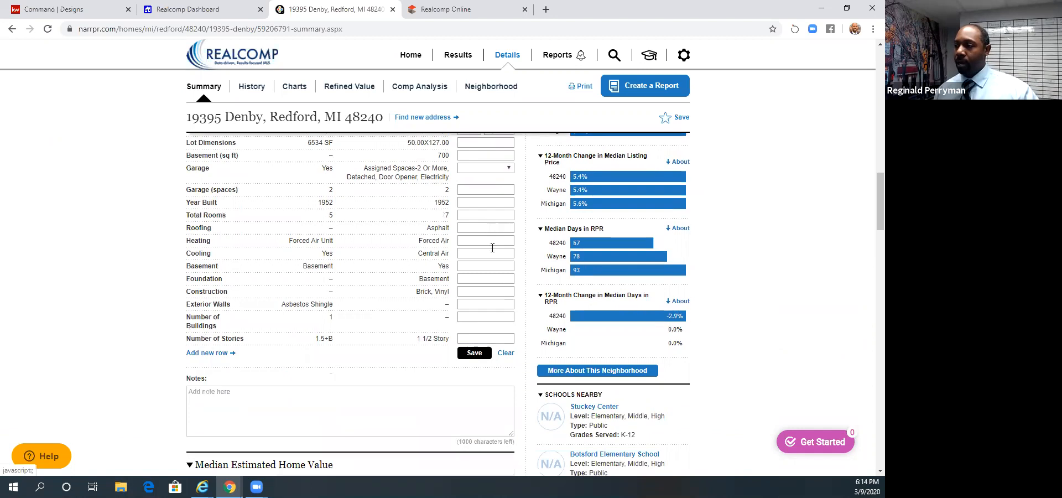
scroll(514, 246, "up", 3)
left_click(512, 245)
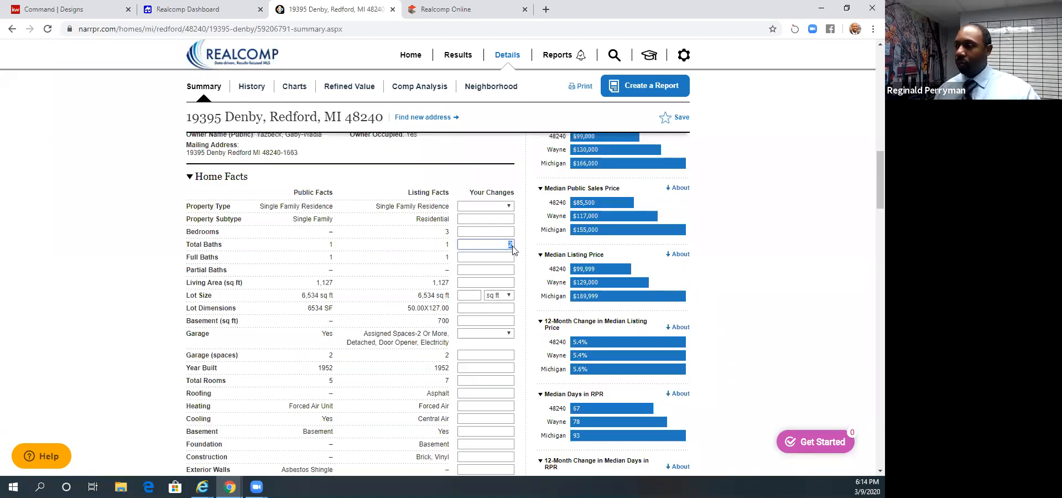
key("BackSpace")
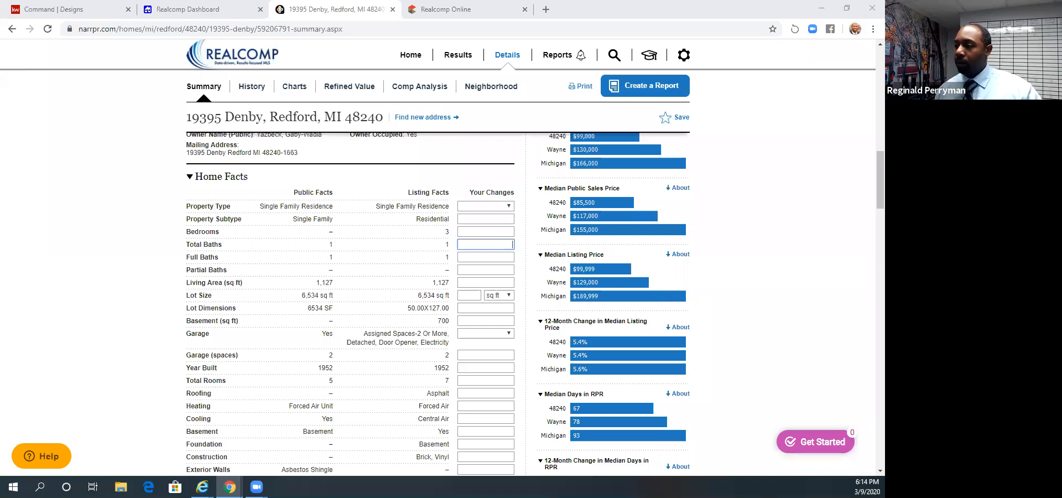
- Check the photo upload option in the Property Notes section and return to the property summary's valuation details
scroll(422, 367, "up", 5)
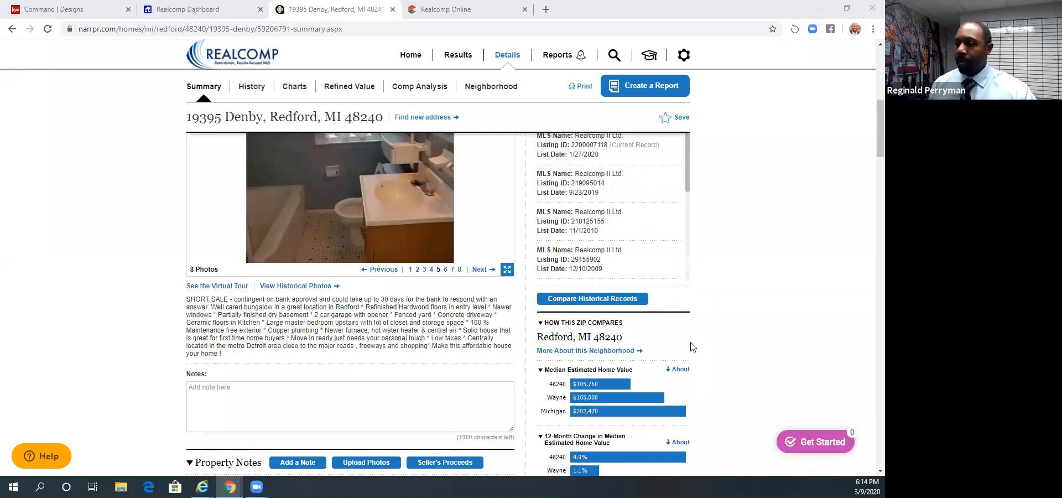
scroll(372, 364, "down", 1)
scroll(372, 364, "down", 1)
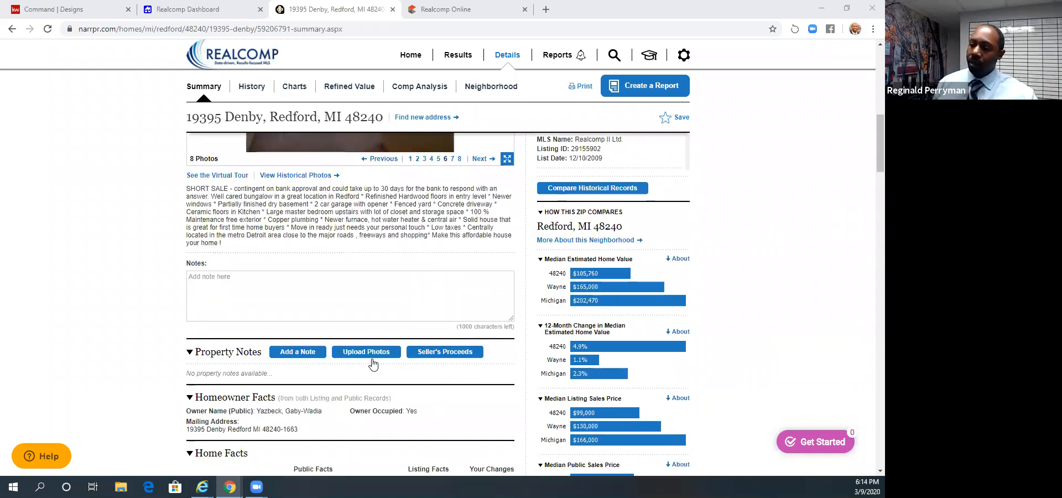
left_click(370, 356)
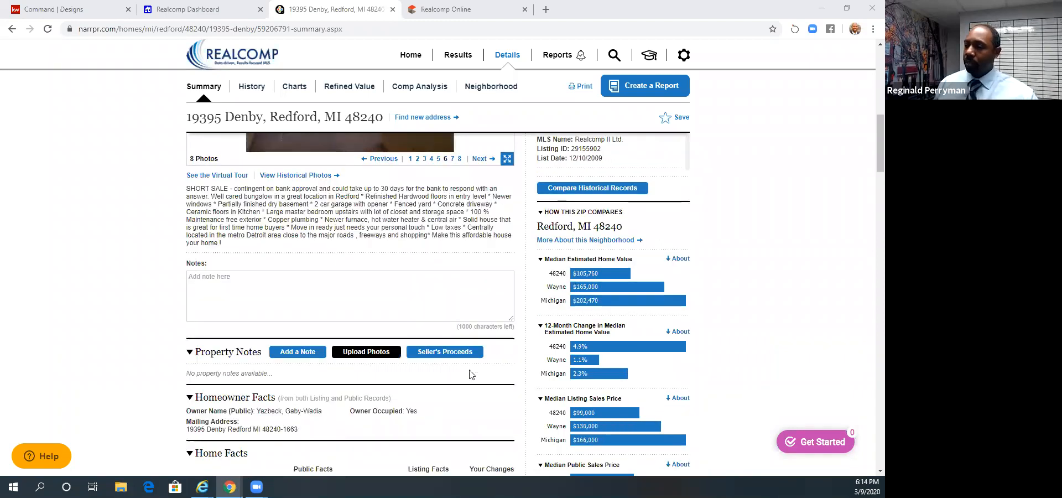
scroll(422, 313, "up", 10)
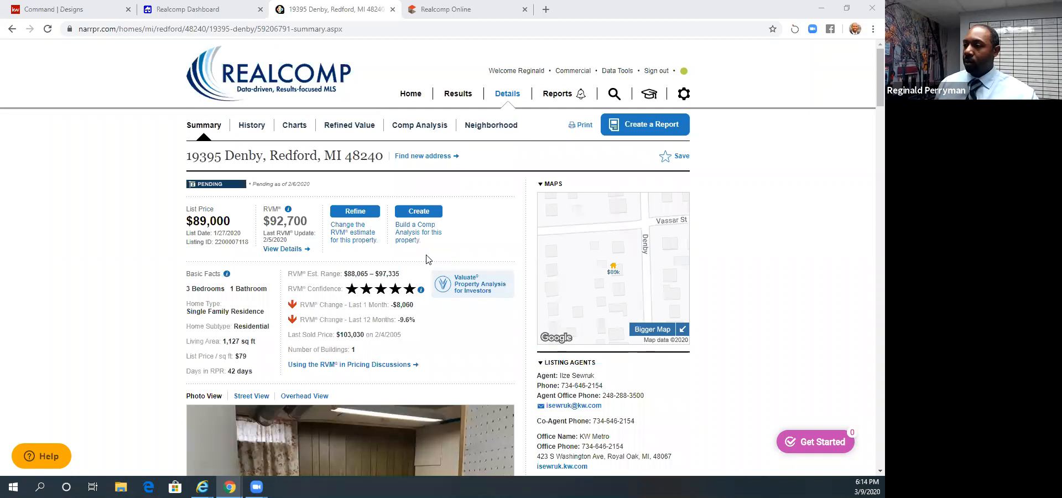
- Start a comp analysis for the property and view the explanation of how Comparative Analysis differs from Sales Comparison Analysis
left_click(419, 212)
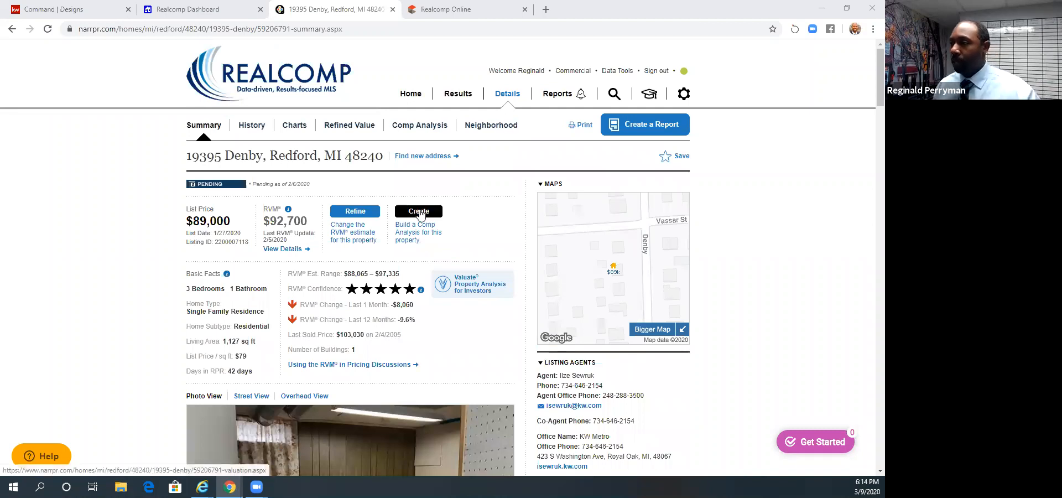
left_click(420, 212)
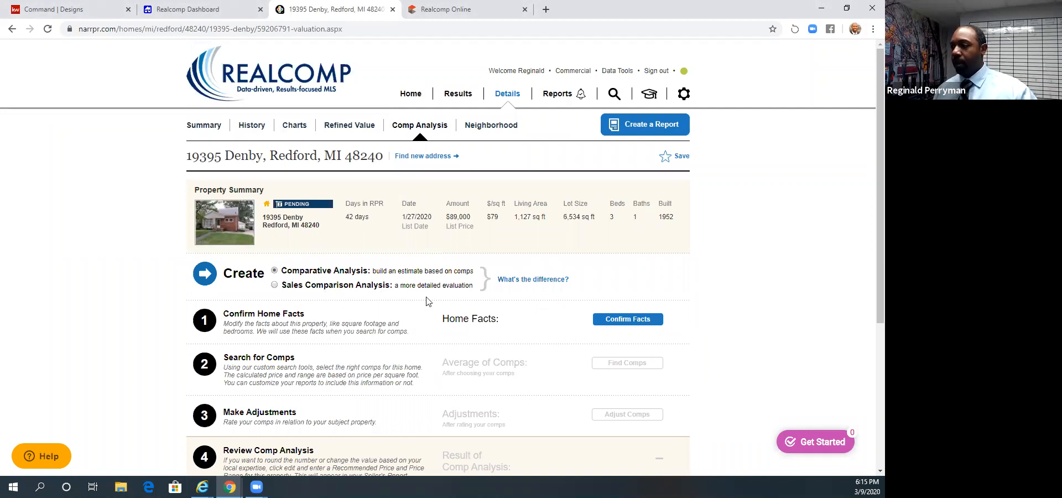
left_click(514, 282)
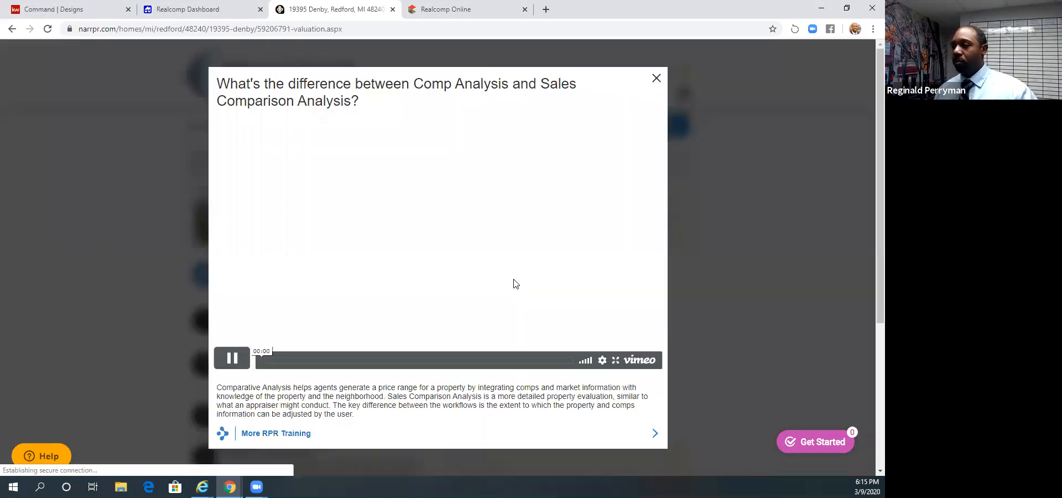
scroll(653, 277, "down", 1)
scroll(656, 78, "up", 1)
left_click(657, 78)
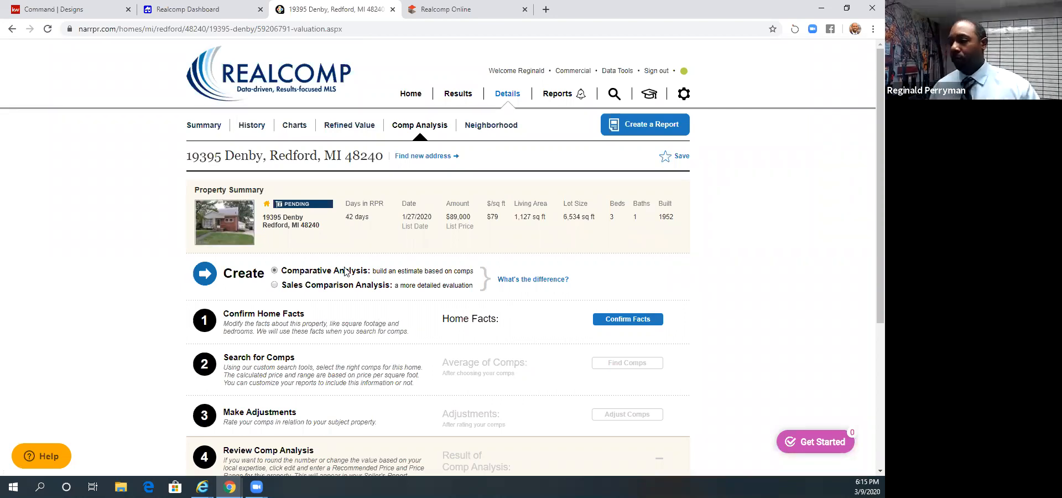
- Review the public record and listing data for the home and confirm the home facts without entering changes
scroll(588, 234, "down", 2)
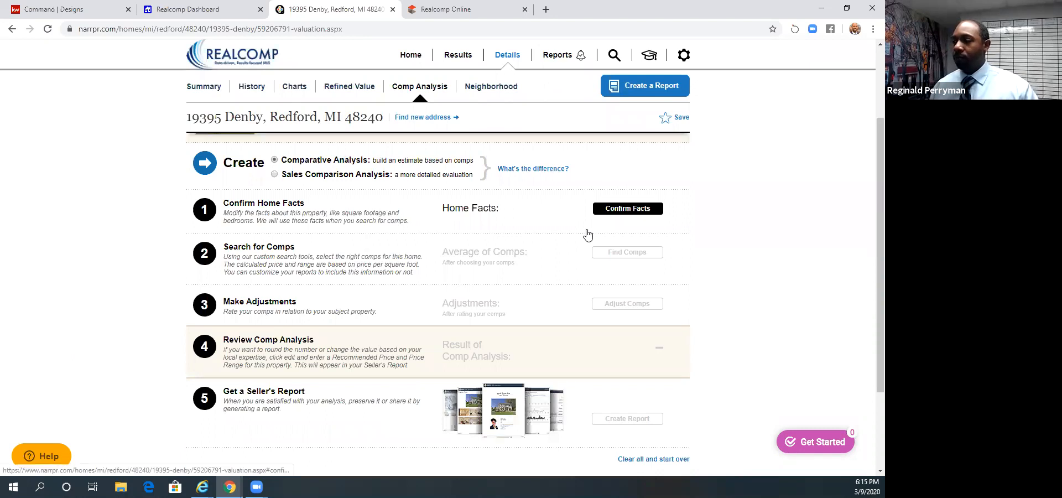
left_click(619, 209)
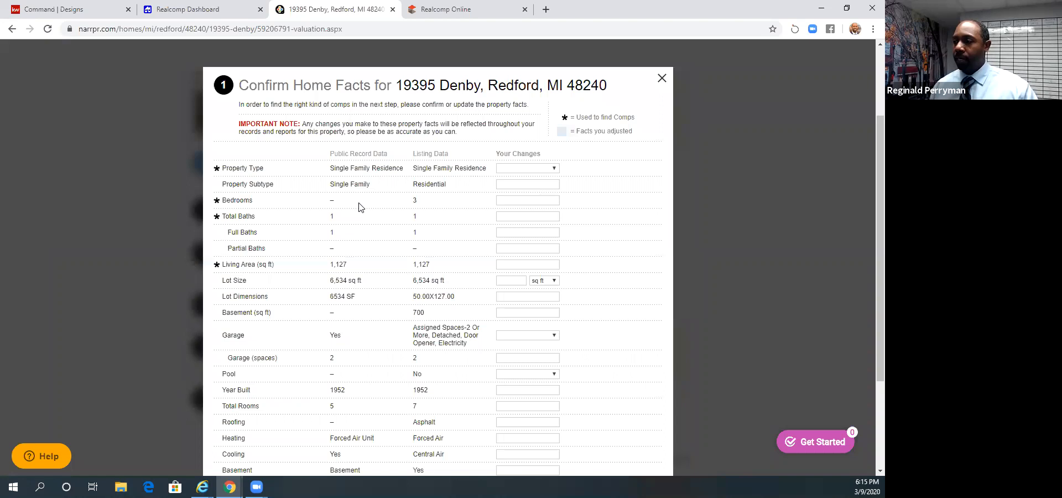
scroll(471, 240, "down", 3)
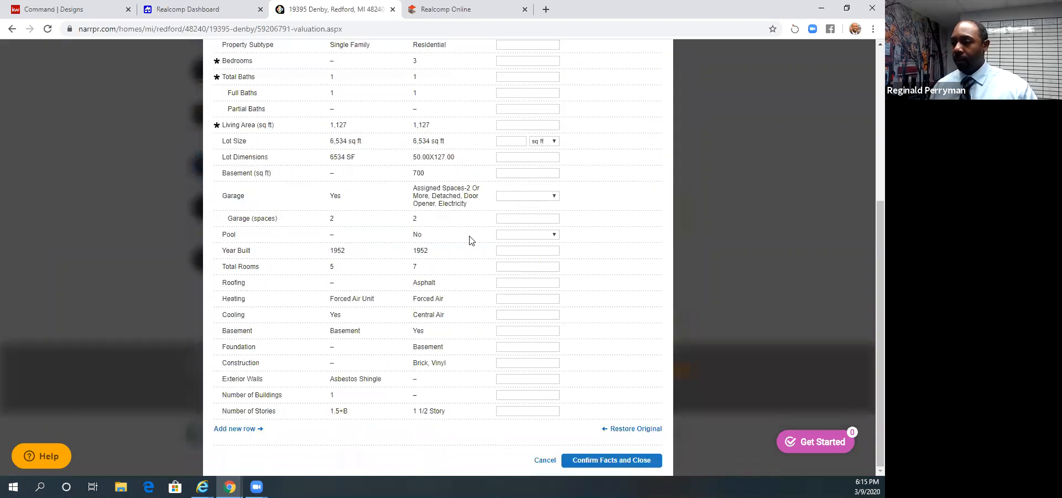
scroll(338, 174, "up", 3)
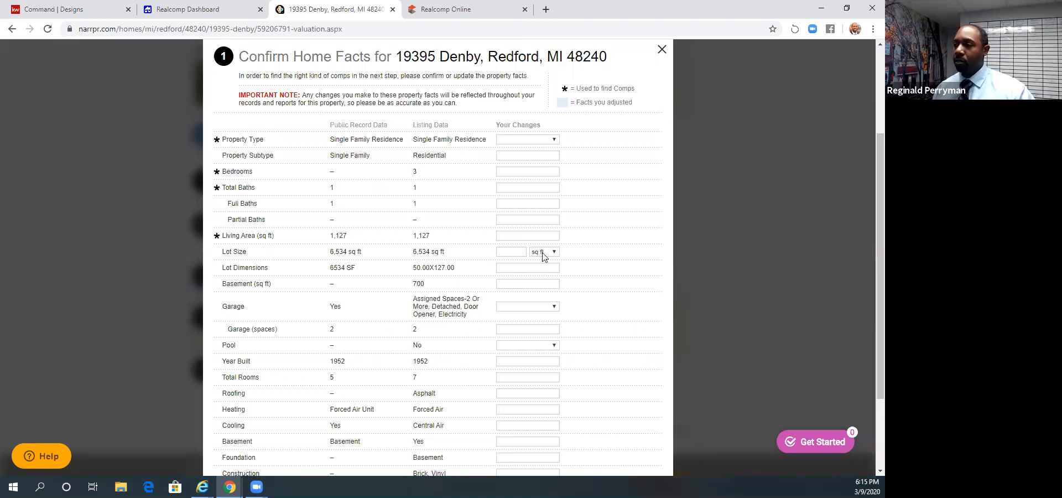
scroll(542, 255, "down", 1)
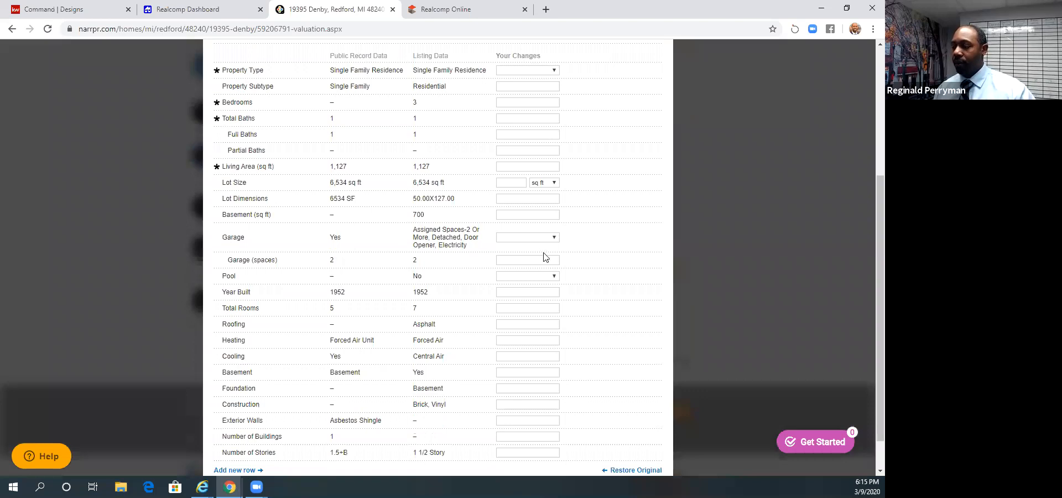
scroll(604, 473, "down", 1)
left_click(603, 466)
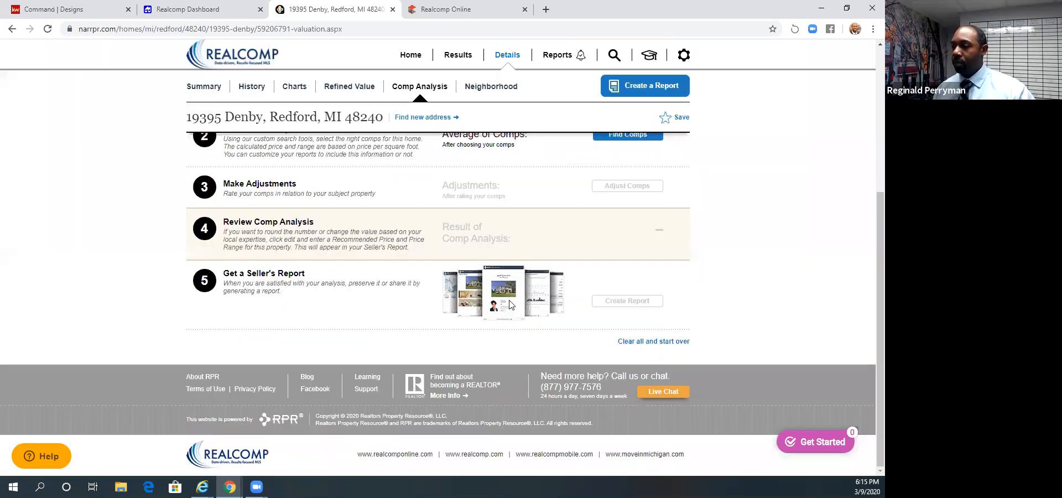
- Open the comps search and review its property type, property status, keyword and property detail filters
left_click(618, 247)
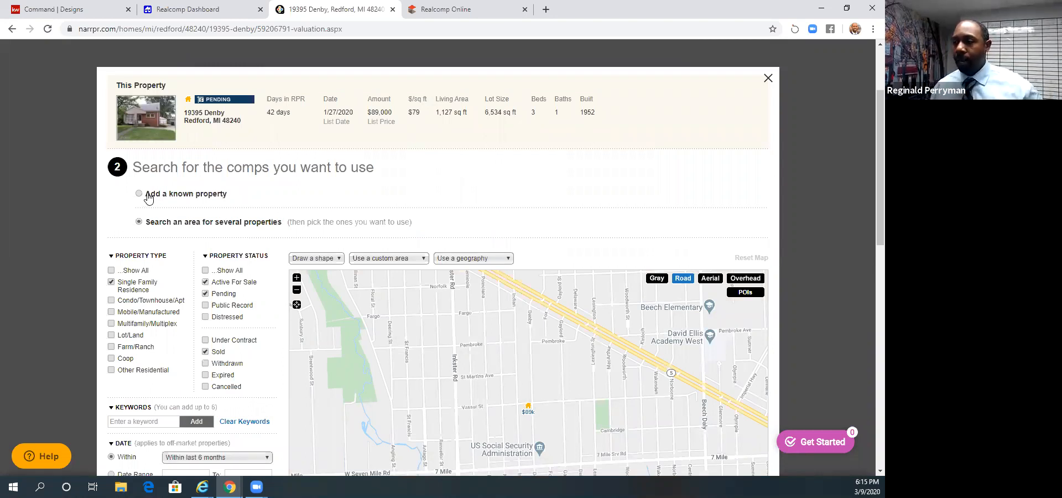
scroll(144, 203, "down", 3)
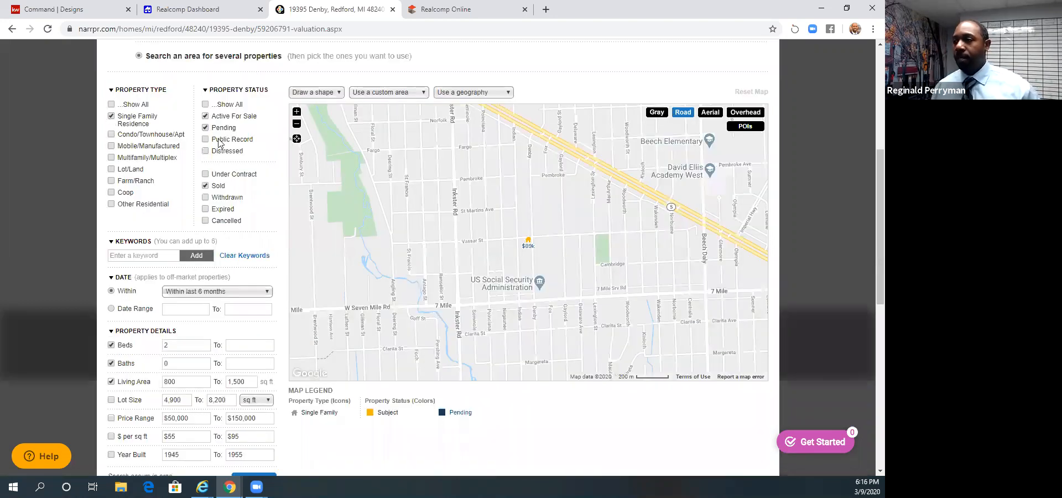
scroll(220, 130, "up", 1)
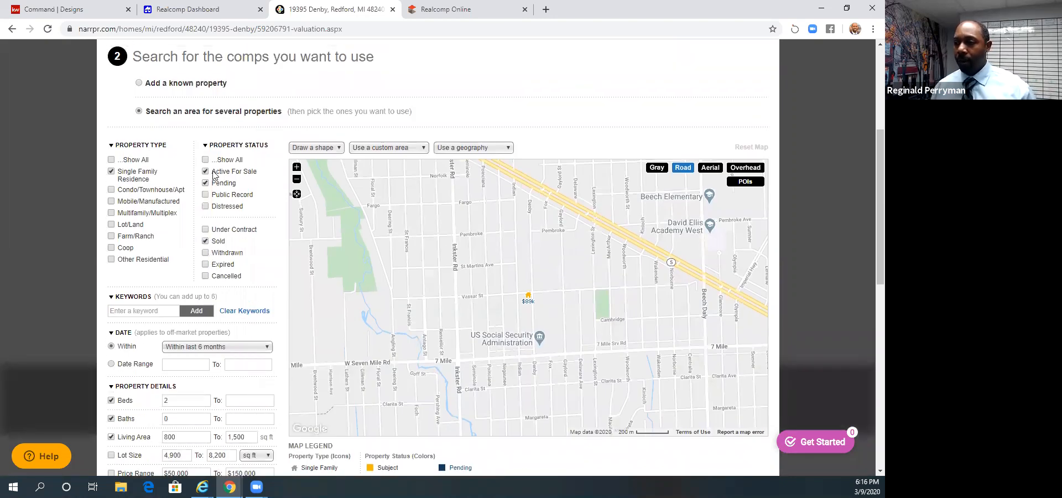
scroll(214, 176, "down", 1)
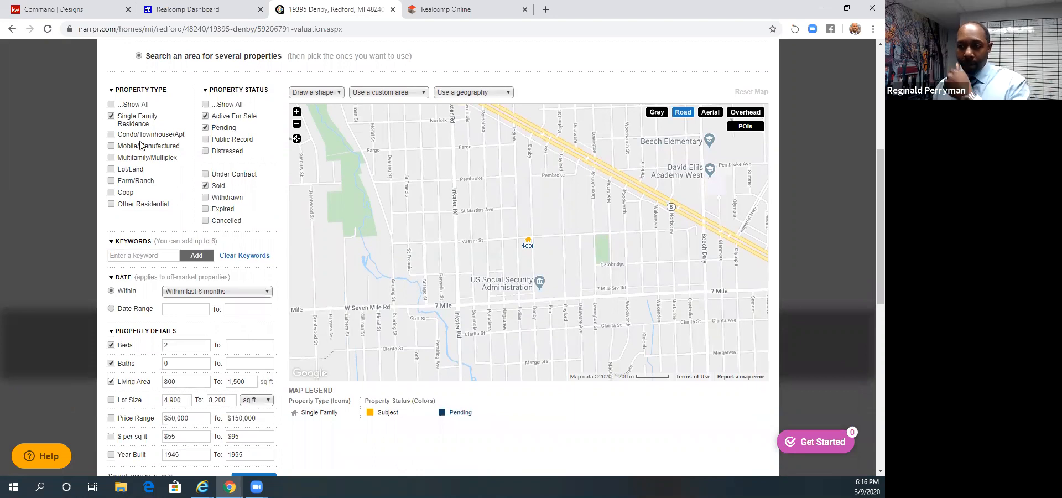
scroll(142, 144, "down", 1)
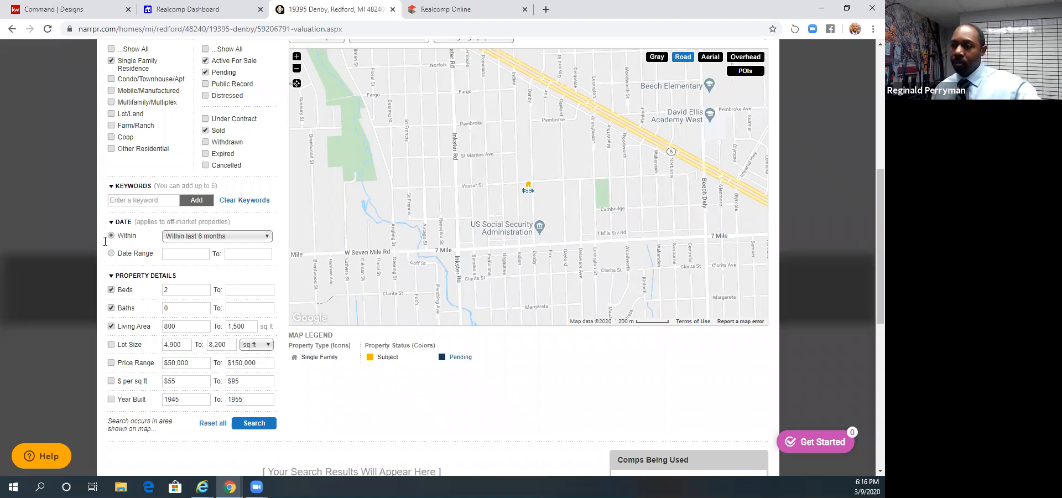
- Check the available time periods and the custom date range calendar for off-market comps, keeping the existing date filter
left_click(220, 238)
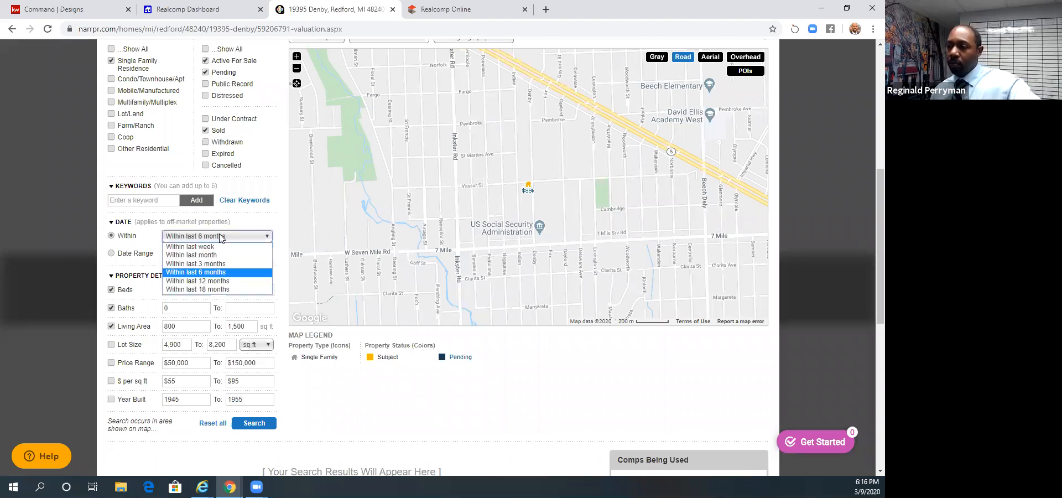
left_click(220, 238)
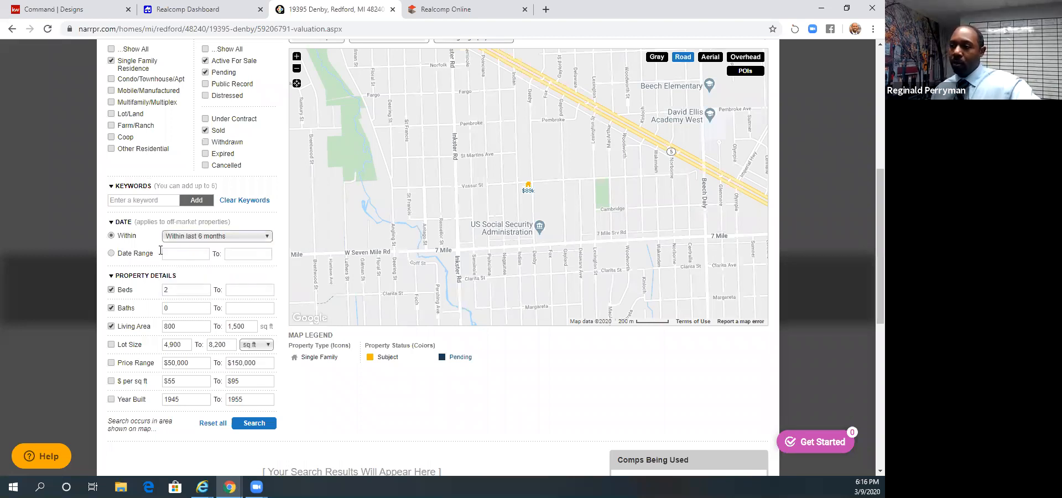
left_click(161, 252)
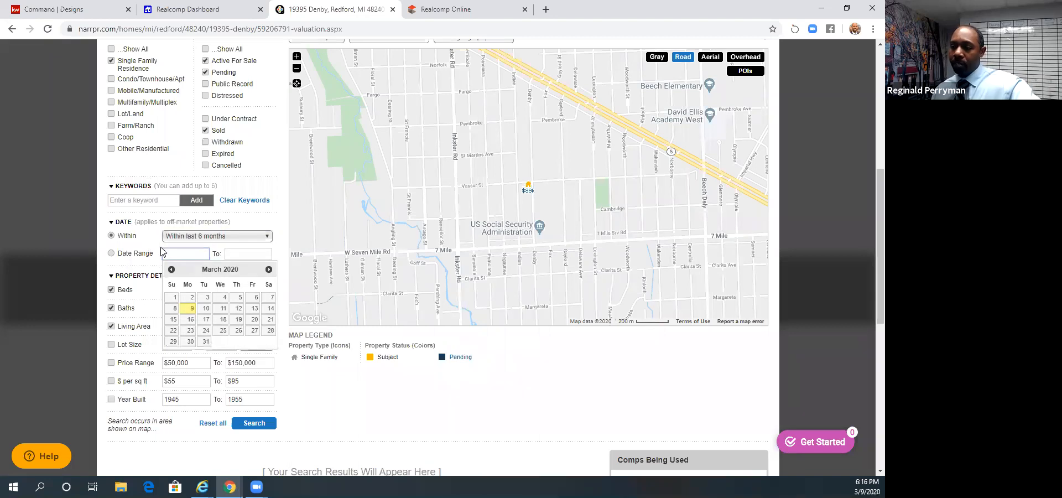
left_click(148, 244)
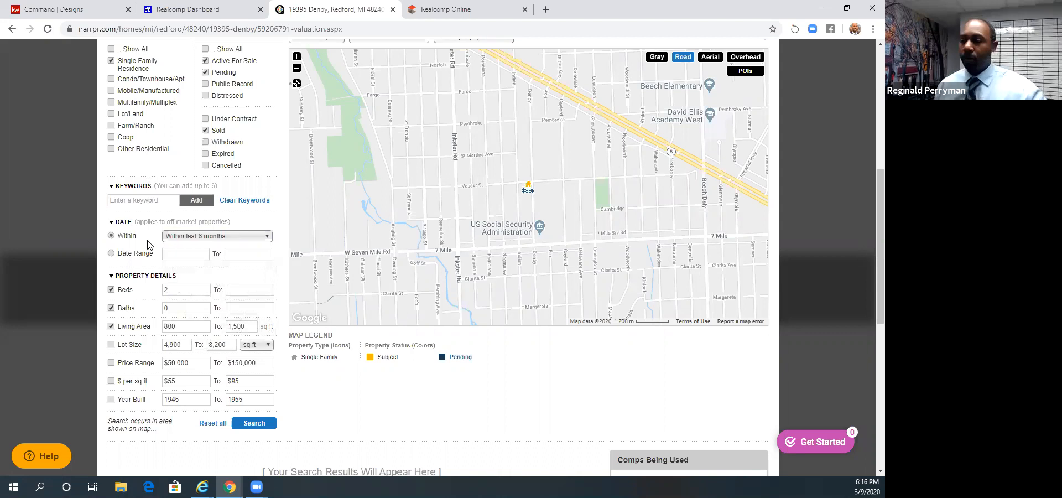
- Set the comps search's bedroom range to 3 to 3
scroll(177, 255, "down", 1)
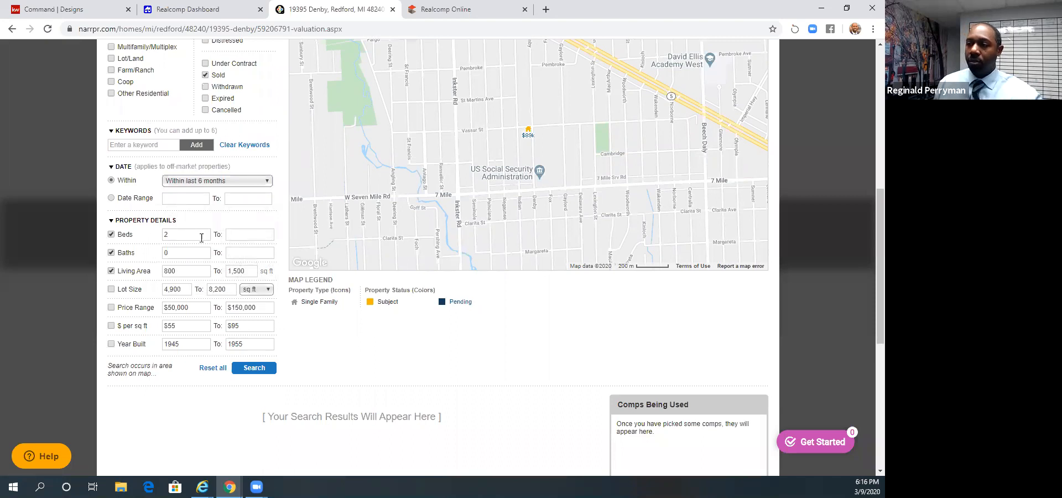
double_click(166, 235)
type("3")
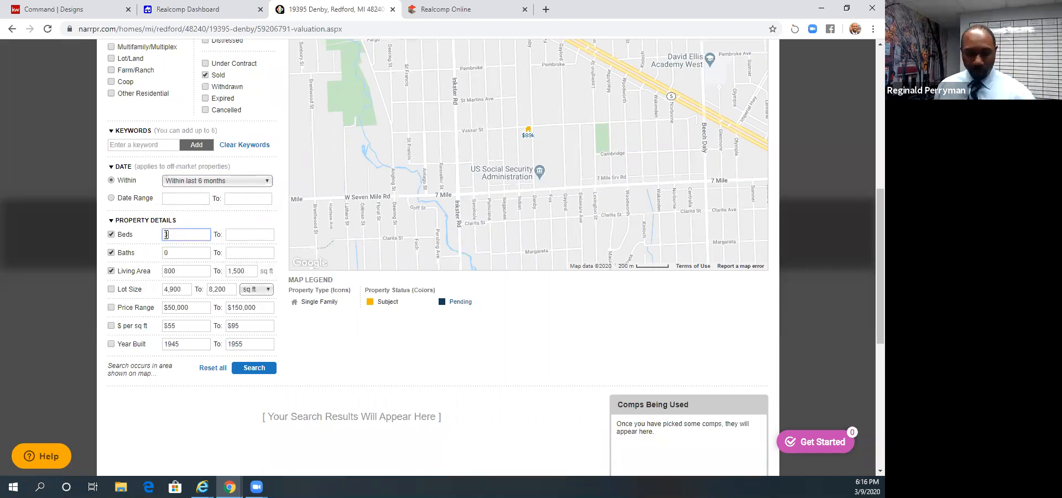
key("Tab")
type("3")
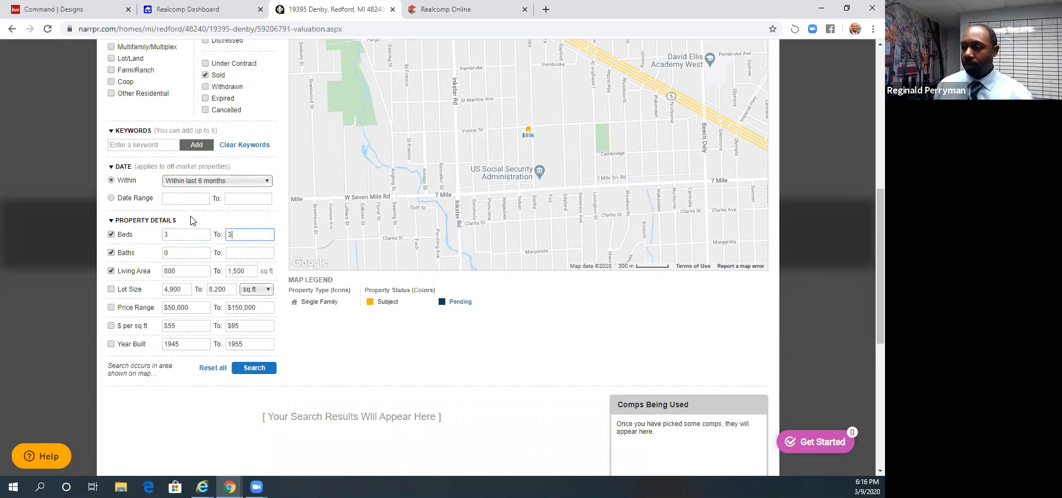
double_click(183, 229)
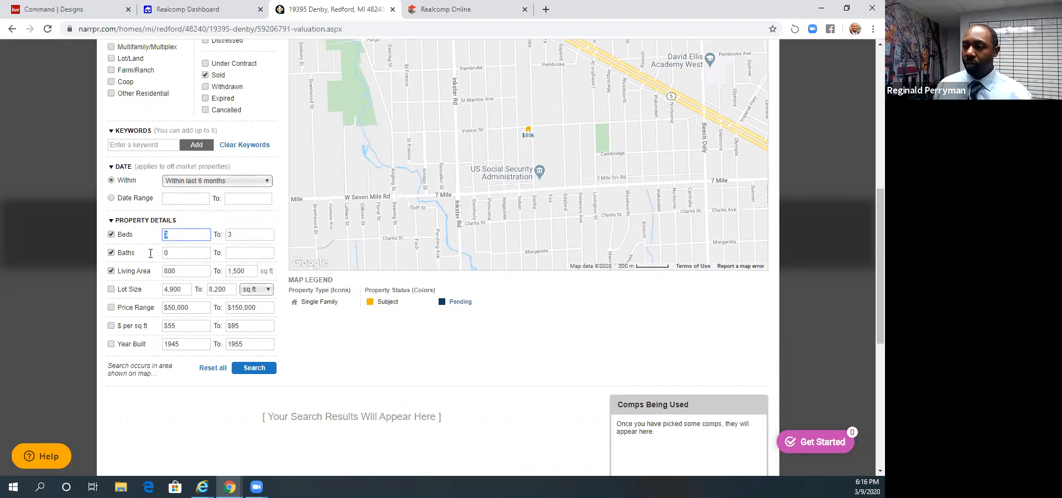
- Set the minimum year built to 1920 and search the map area for comps
left_click(187, 326)
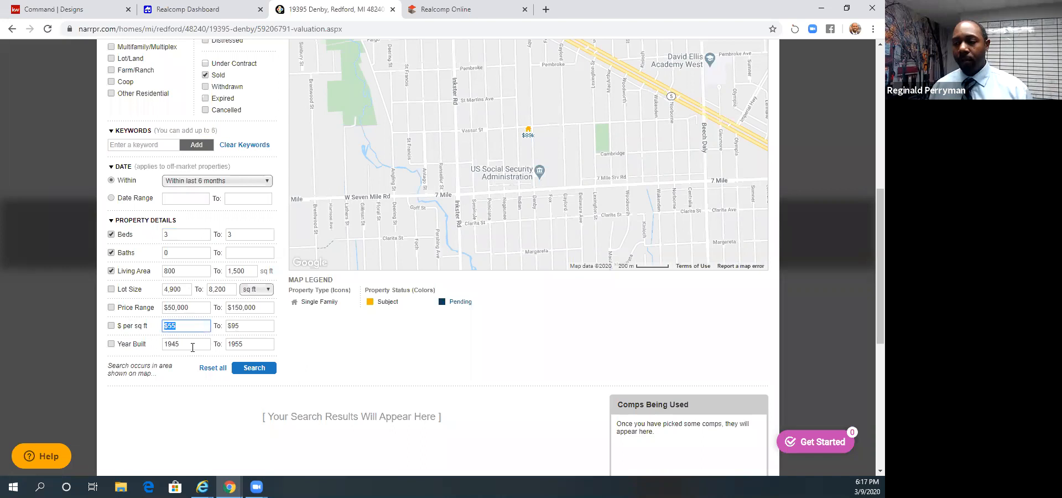
left_click_drag(192, 344, 143, 343)
scroll(396, 261, "up", 7)
scroll(396, 264, "down", 10)
scroll(199, 266, "up", 3)
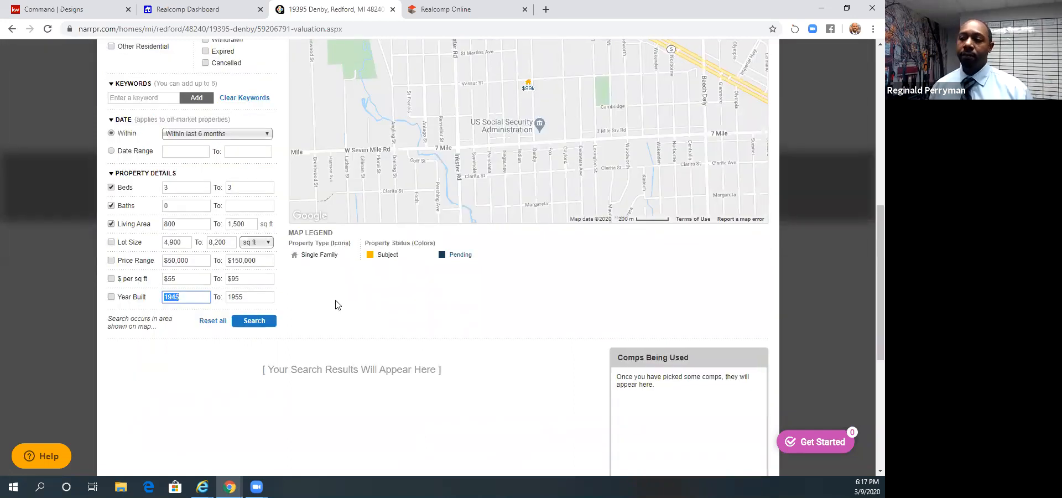
scroll(335, 300, "up", 6)
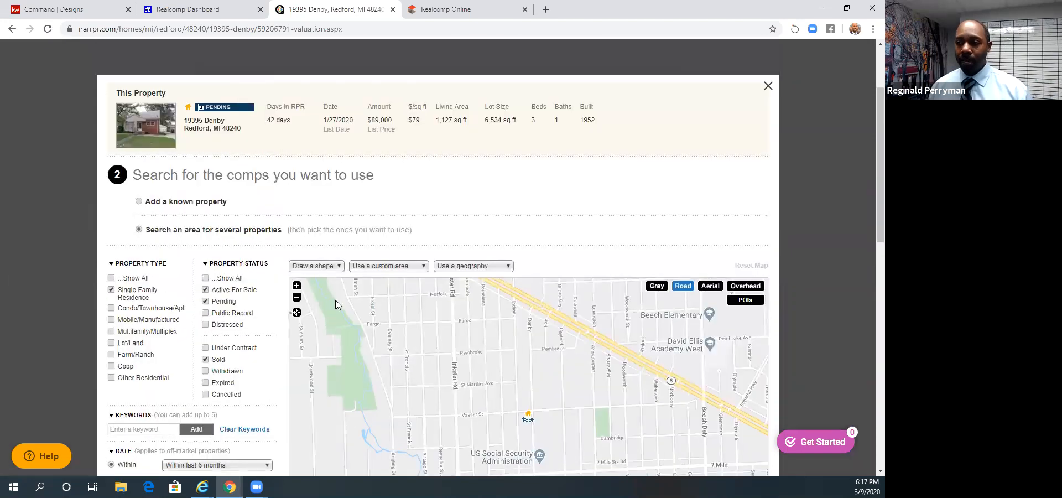
scroll(335, 300, "up", 2)
scroll(335, 300, "down", 9)
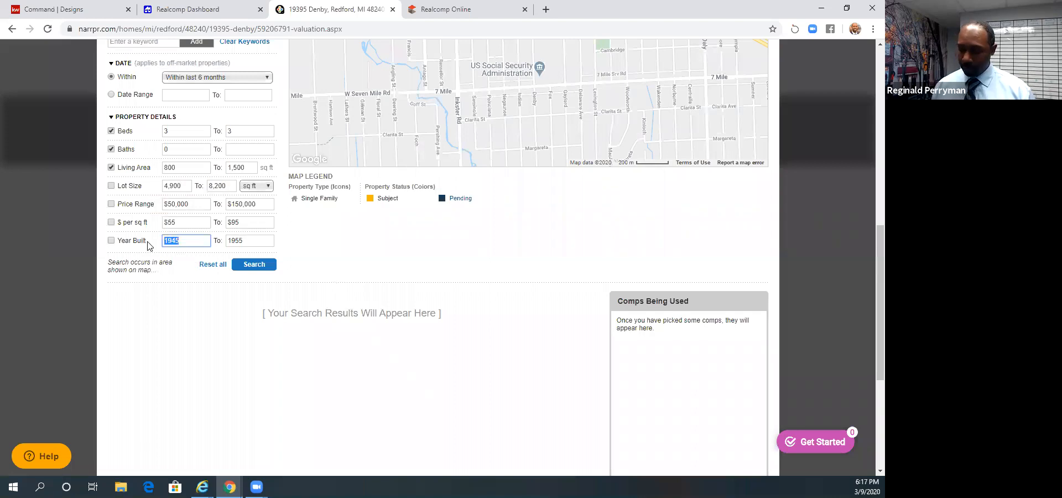
key("BackSpace")
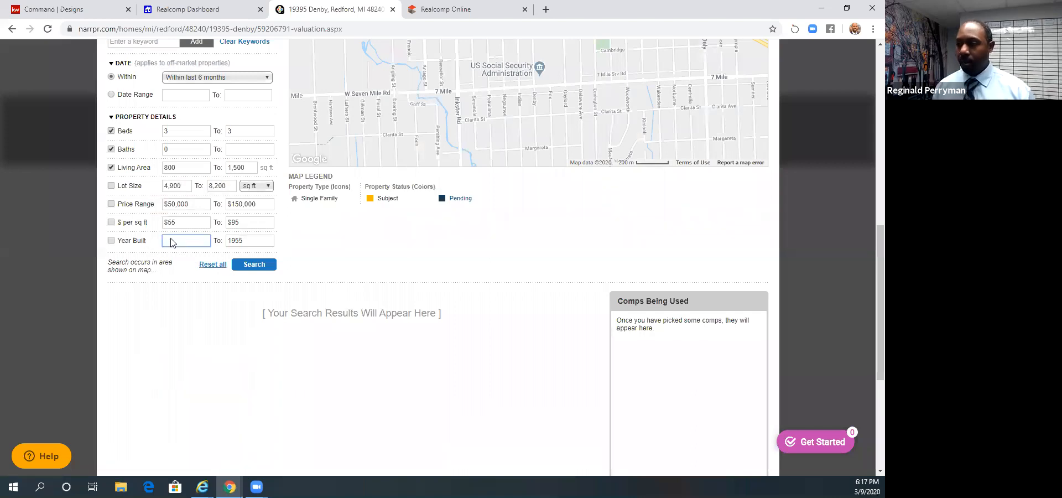
type("1920")
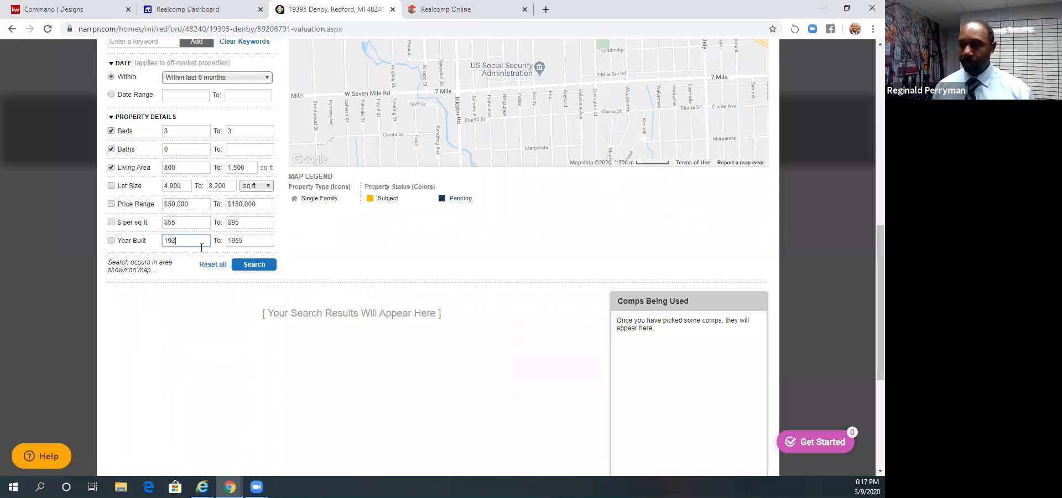
left_click(254, 267)
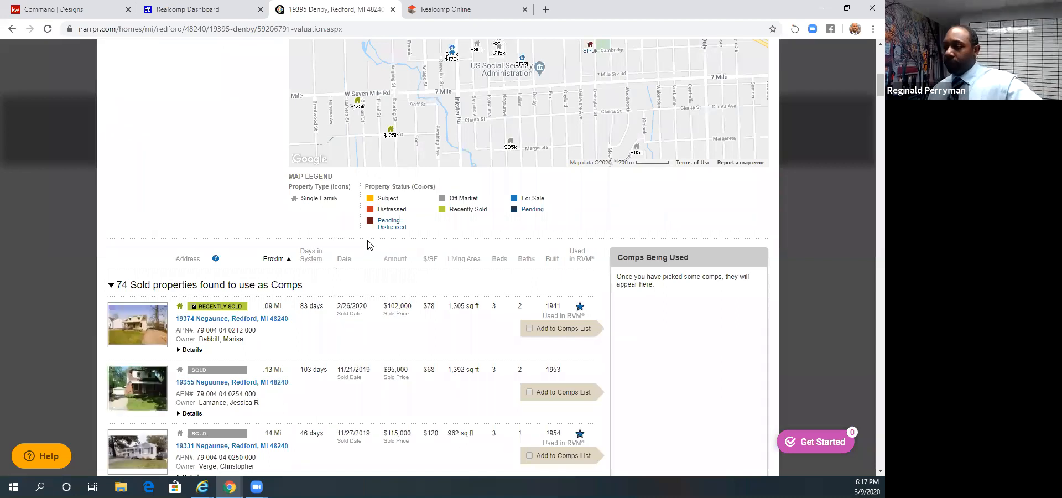
- Add the recently sold $113,000 and $85,000 homes and the sold $65,000 home to the comps list
scroll(368, 246, "down", 3)
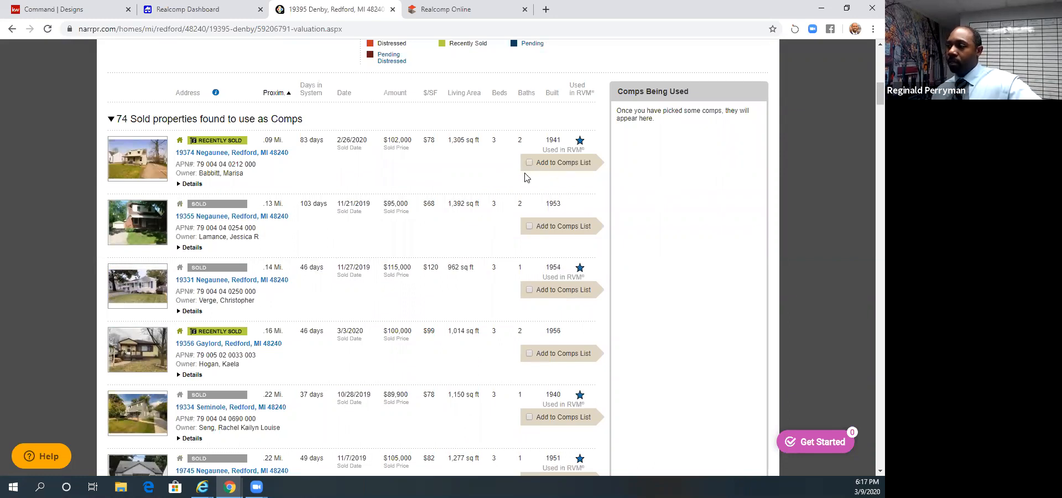
scroll(528, 261, "down", 3)
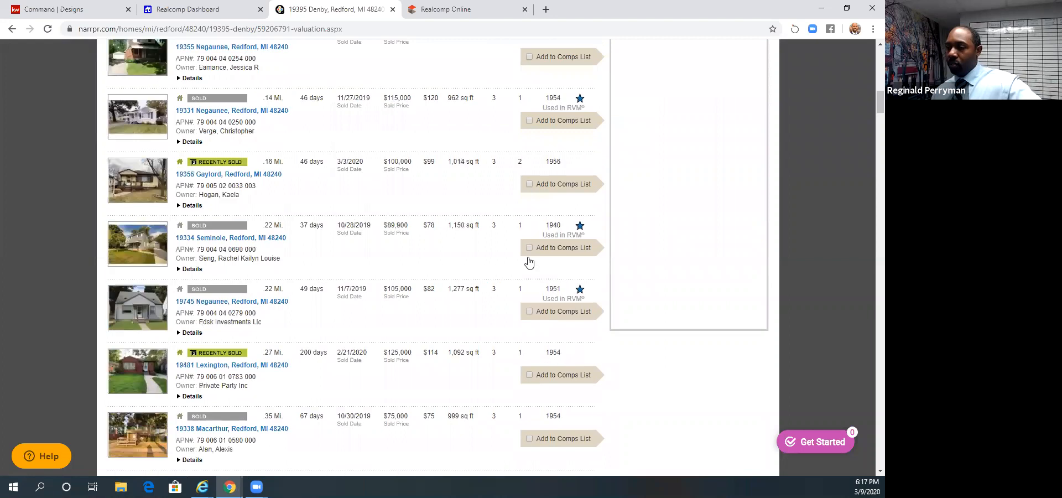
scroll(529, 262, "down", 1)
scroll(528, 261, "down", 4)
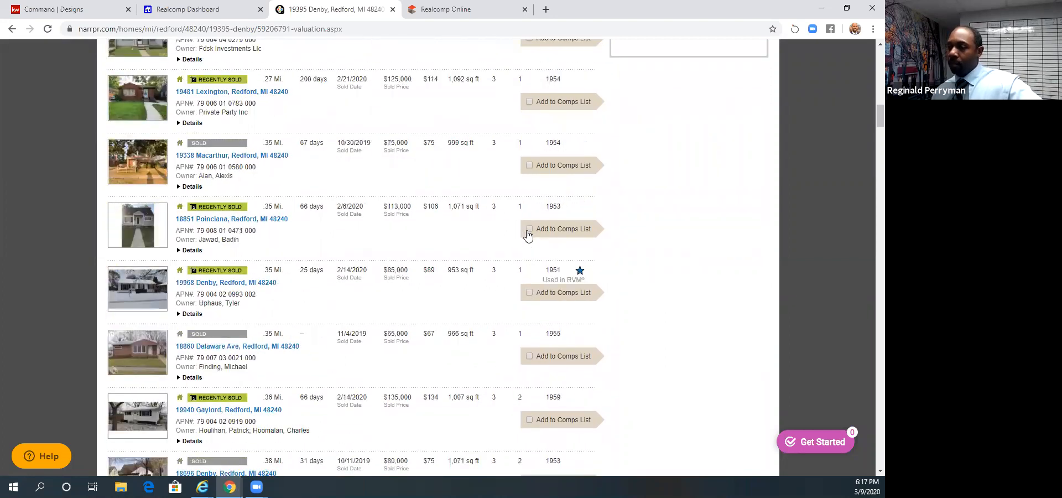
left_click(527, 229)
left_click(529, 293)
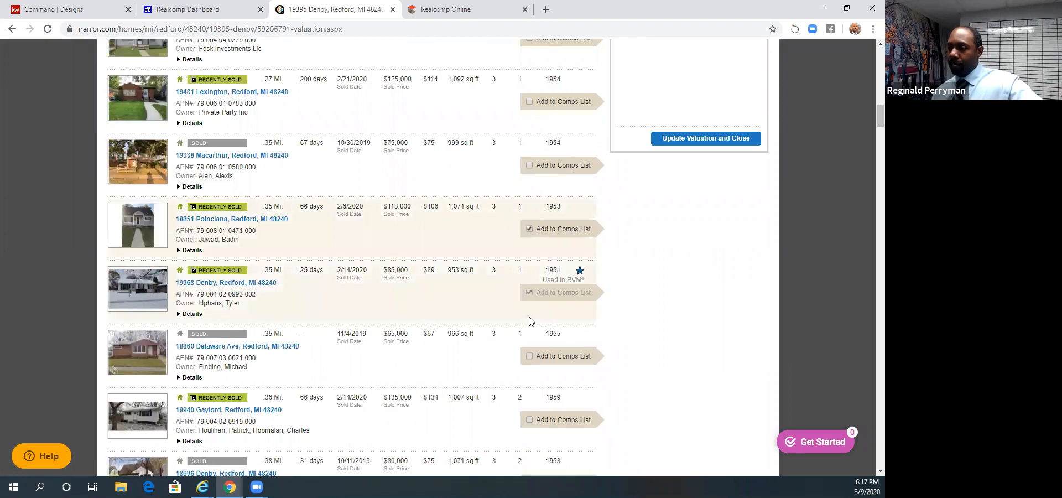
scroll(530, 321, "down", 3)
left_click(528, 191)
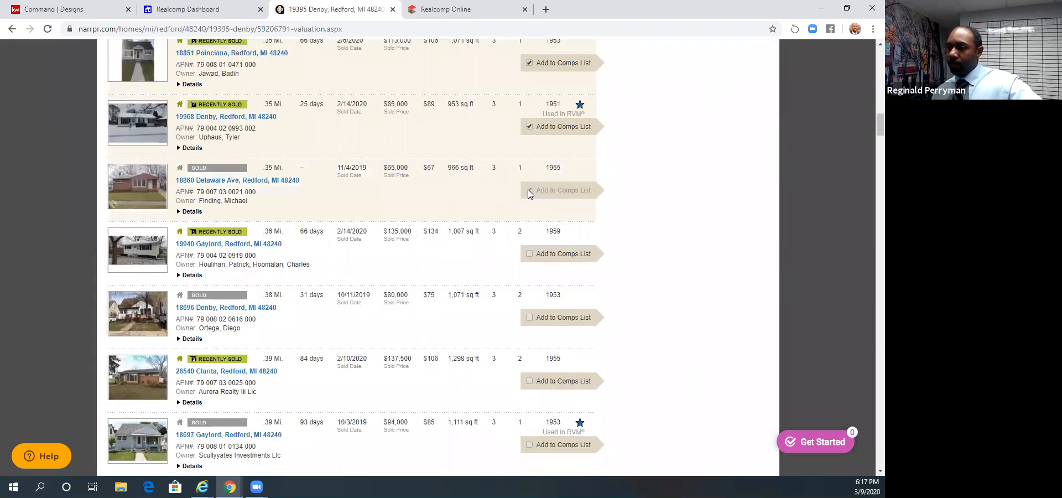
- Add the recently sold $137,500 home and the sold $94,000 home to the comps list
left_click(528, 381)
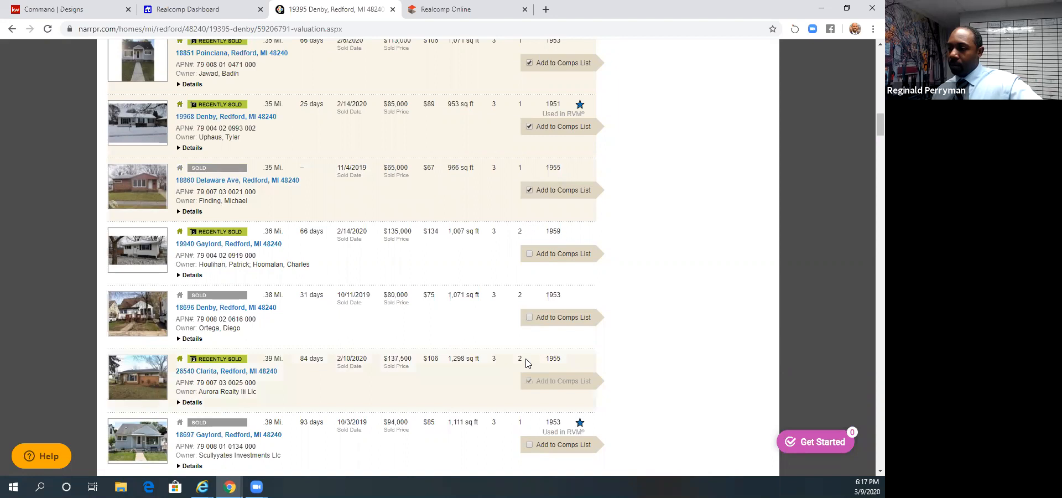
scroll(527, 362, "down", 3)
left_click(529, 278)
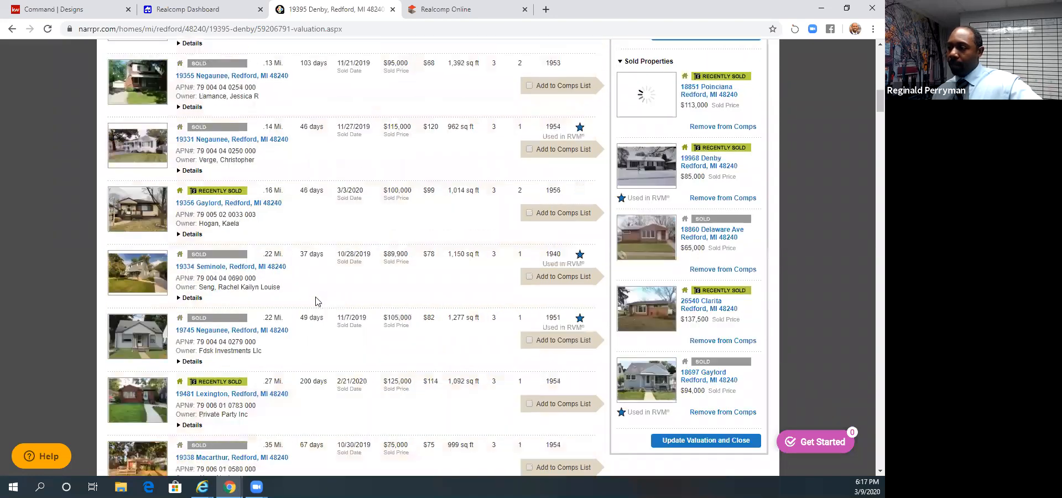
- Review the chosen comps and their price range against the list of sold properties
scroll(316, 301, "up", 2)
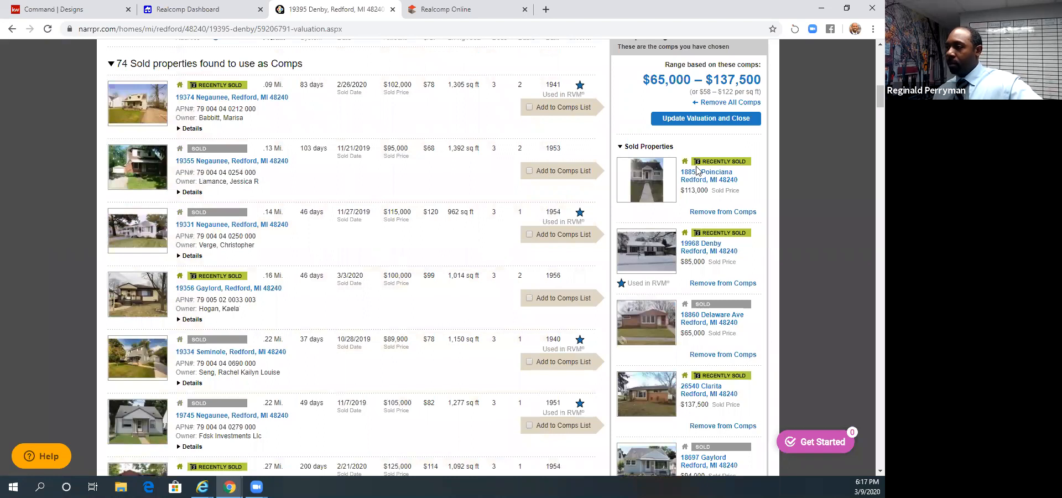
scroll(696, 170, "up", 2)
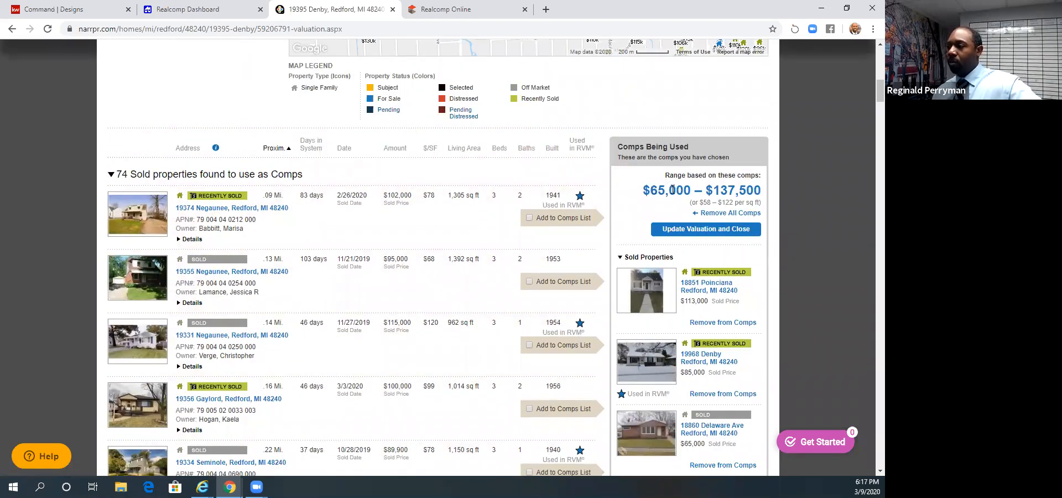
scroll(565, 246, "down", 2)
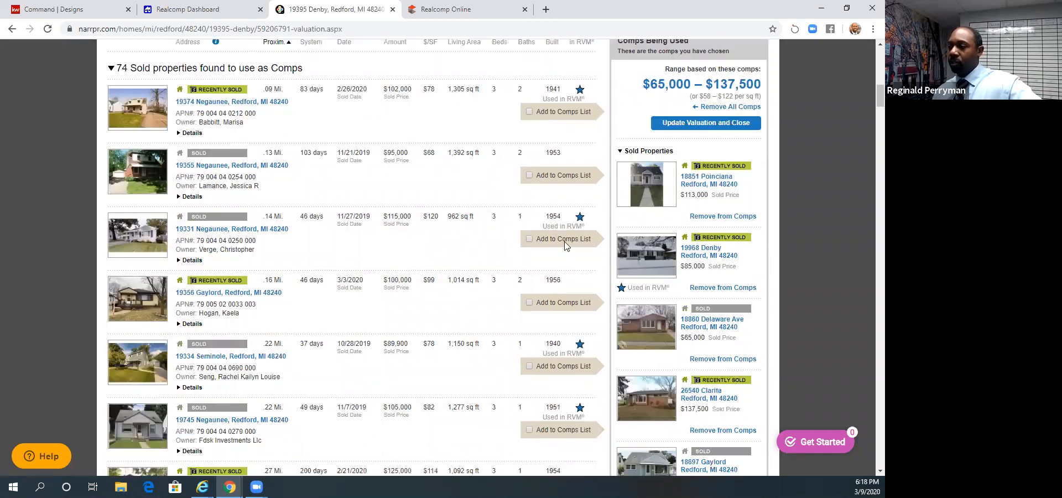
scroll(515, 209, "down", 3)
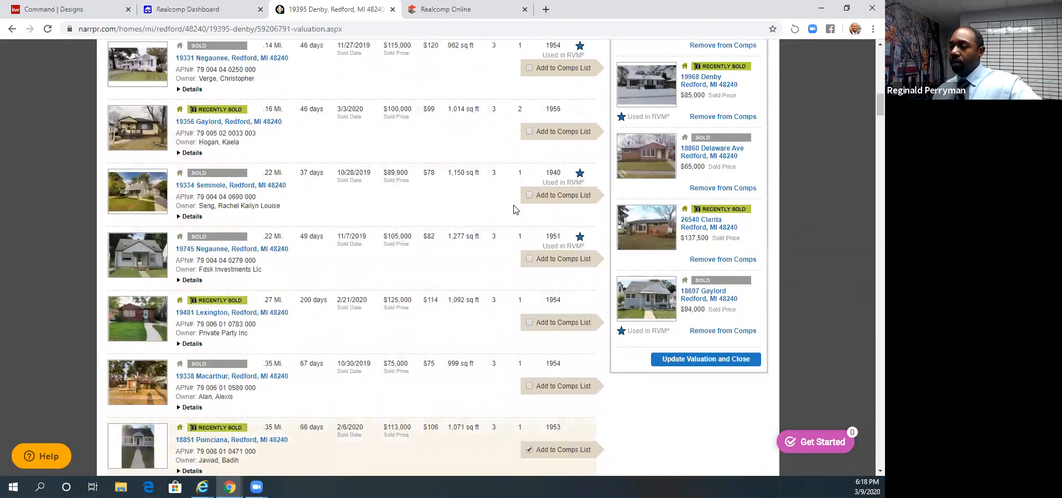
scroll(514, 209, "down", 4)
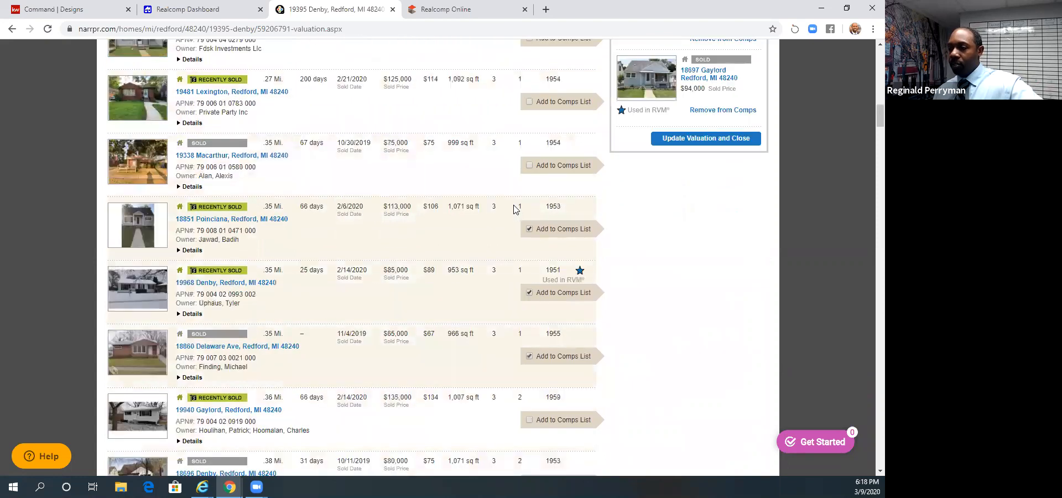
scroll(553, 226, "up", 7)
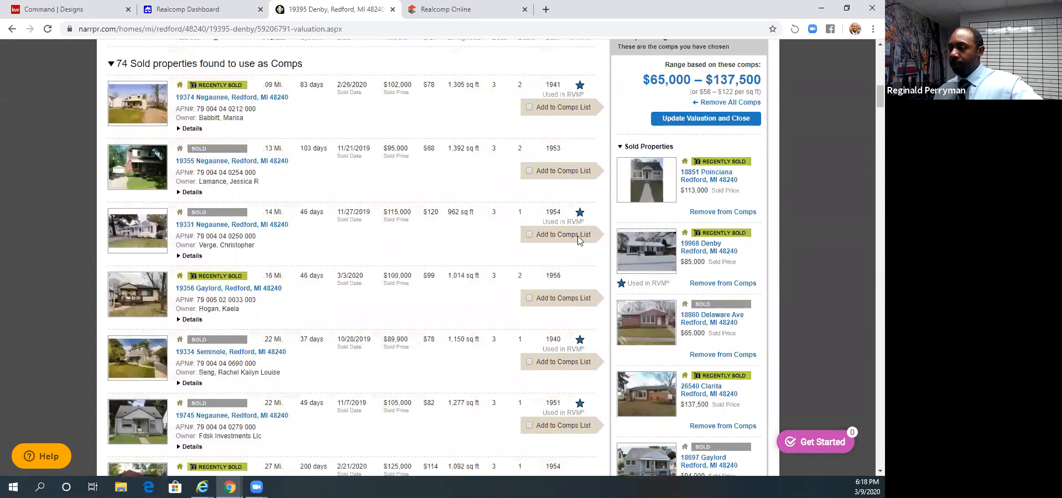
scroll(525, 249, "up", 1)
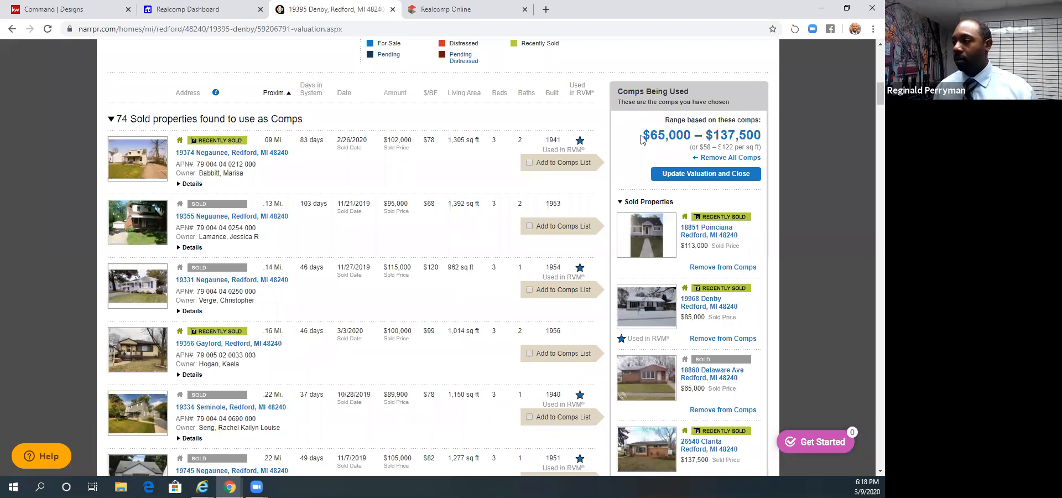
scroll(662, 168, "down", 1)
scroll(662, 169, "up", 2)
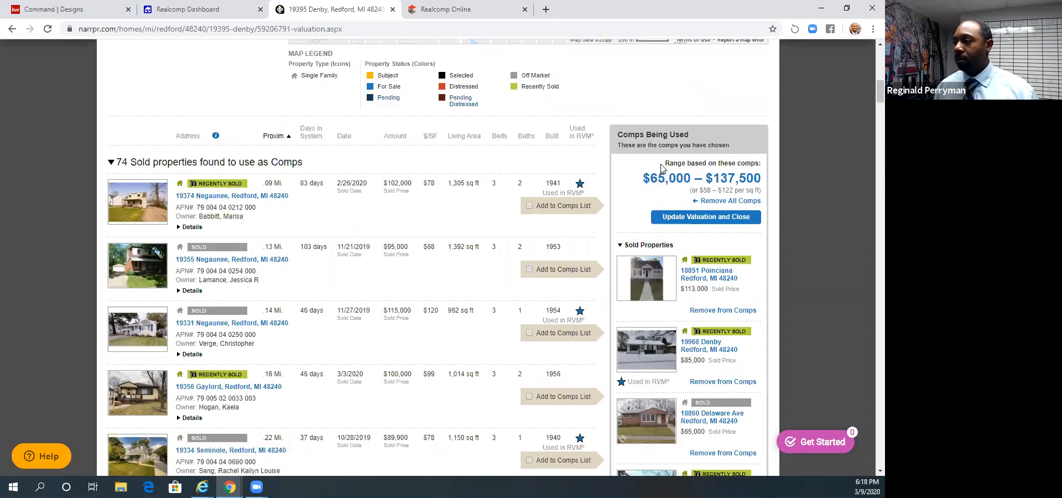
scroll(661, 171, "down", 10)
scroll(659, 176, "down", 15)
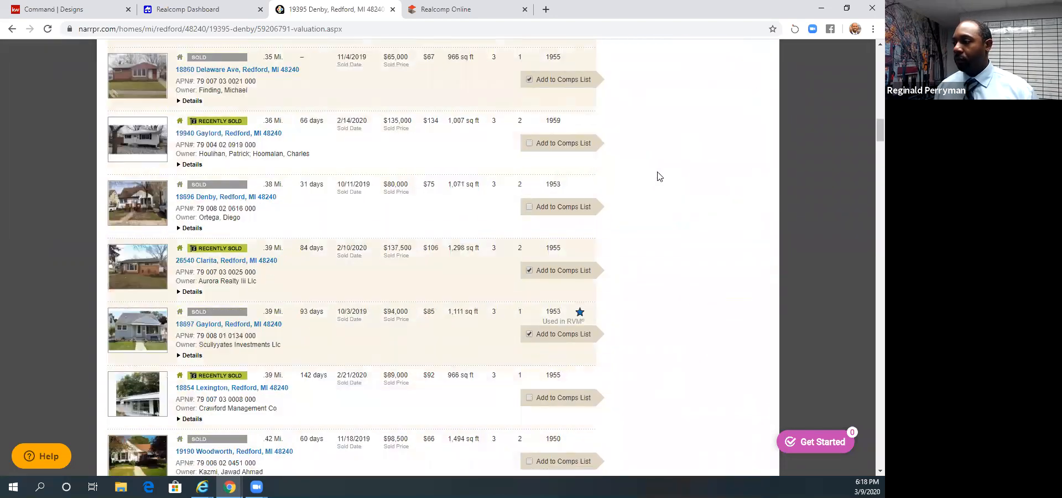
scroll(659, 176, "up", 12)
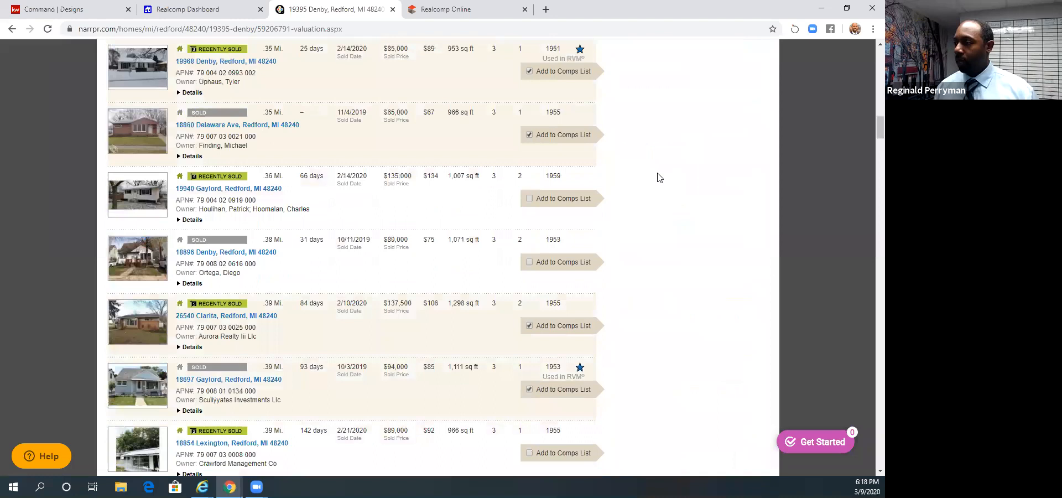
- Update the valuation with the chosen comps and open the comp adjustments
left_click(704, 305)
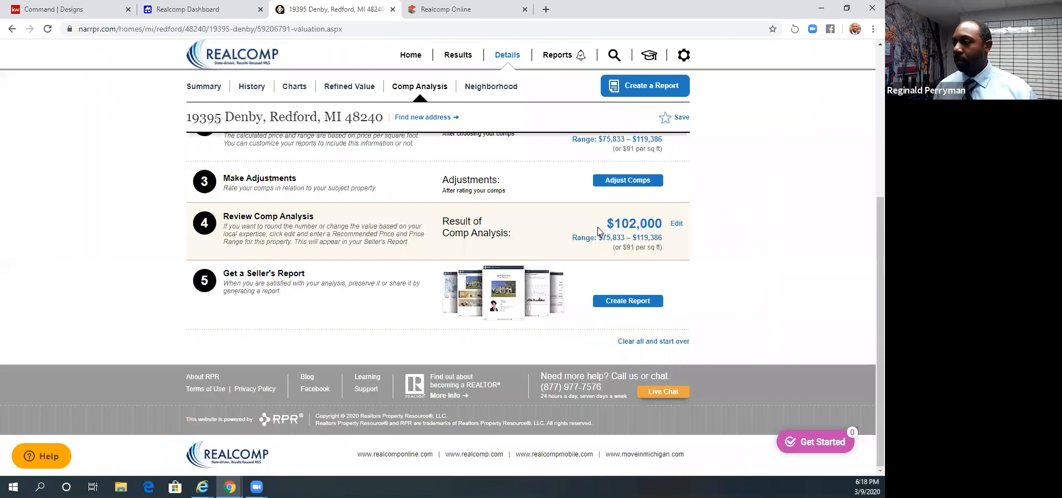
left_click(614, 190)
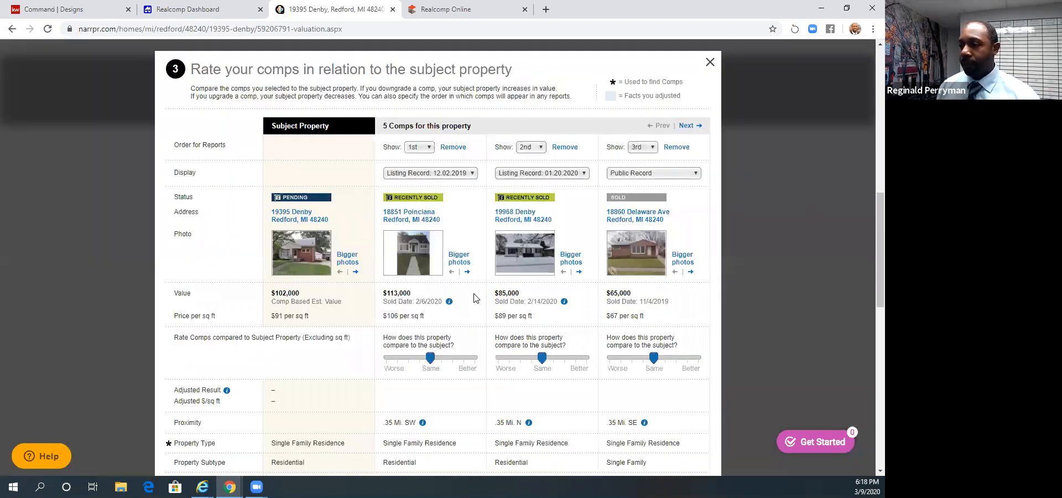
- Examine the side-by-side comparison of the subject property and its comps, including sold values, rating scales and home facts
scroll(474, 298, "down", 1)
scroll(474, 298, "down", 1)
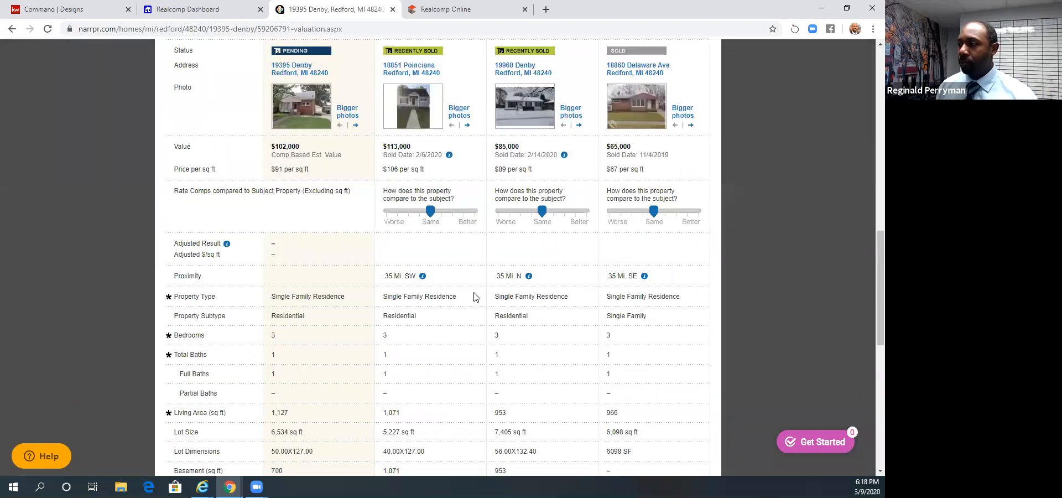
scroll(474, 297, "up", 3)
scroll(474, 297, "down", 1)
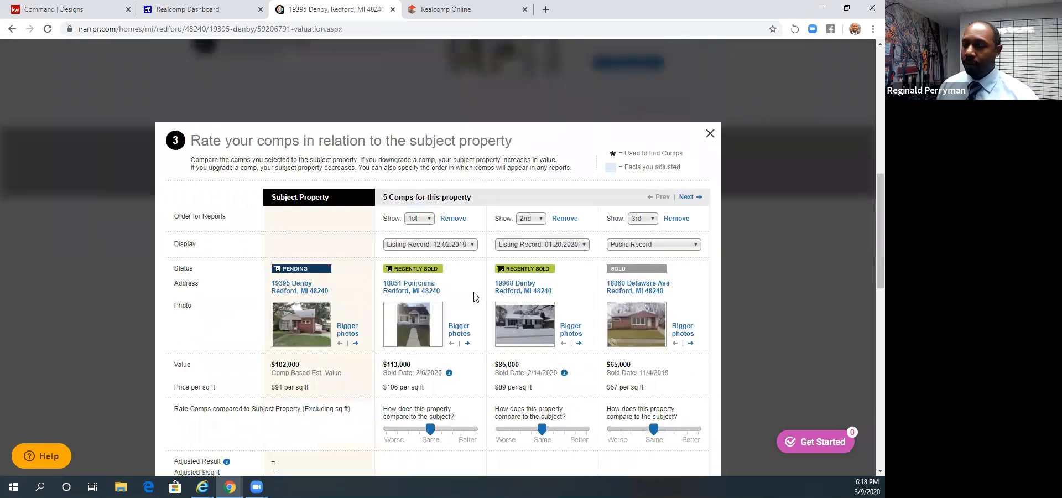
scroll(437, 299, "down", 1)
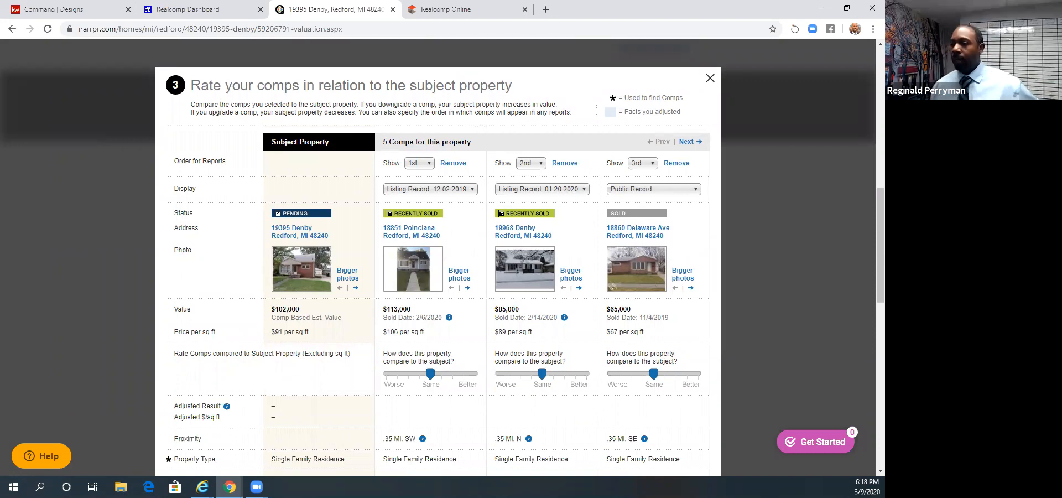
scroll(497, 264, "down", 1)
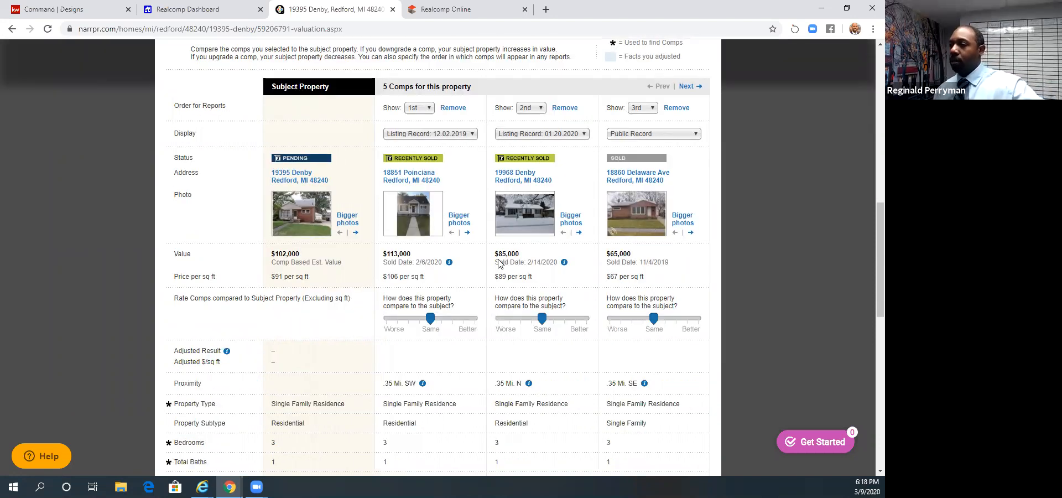
scroll(490, 264, "down", 1)
scroll(490, 264, "down", 1)
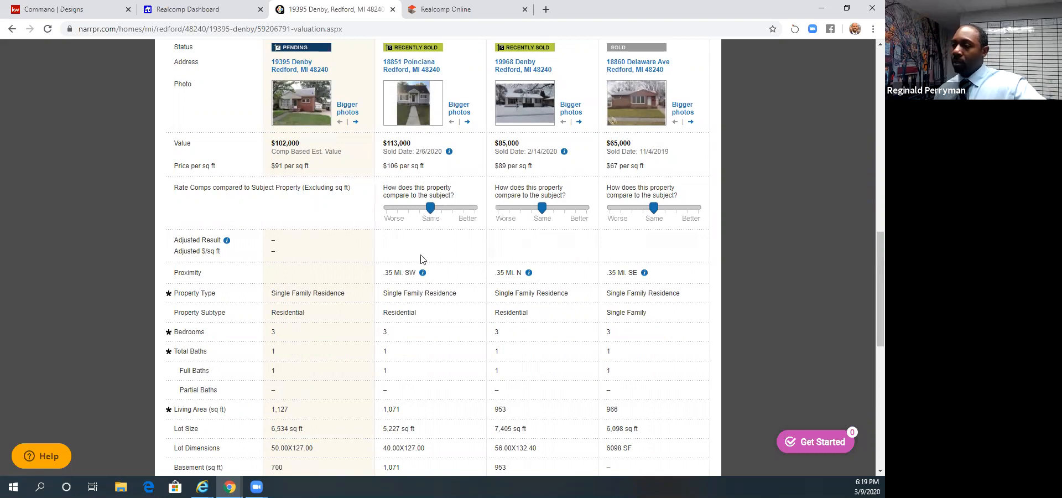
- Rate the $113,000 comp two notches worse than the subject, the $85,000 comp two notches better and the $65,000 comp one notch worse
scroll(420, 259, "up", 1)
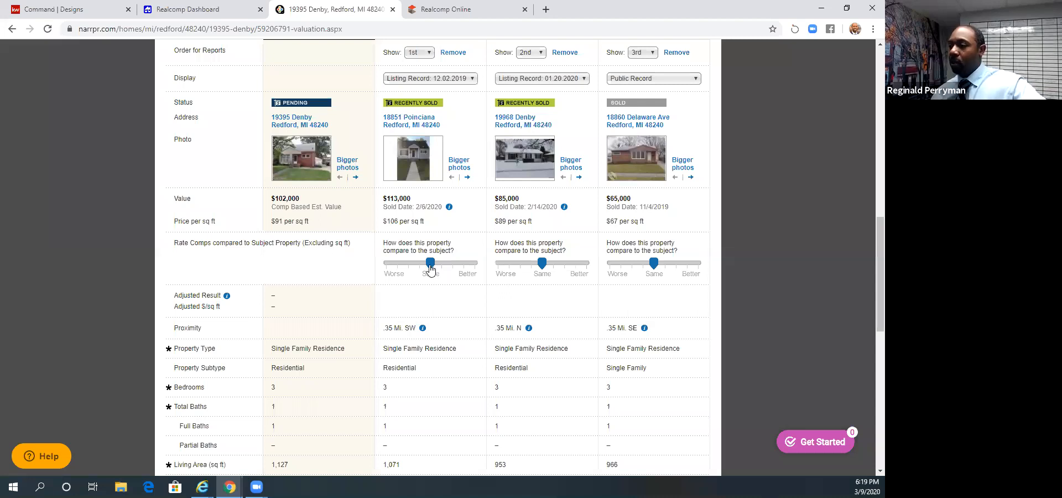
left_click_drag(430, 263, 408, 263)
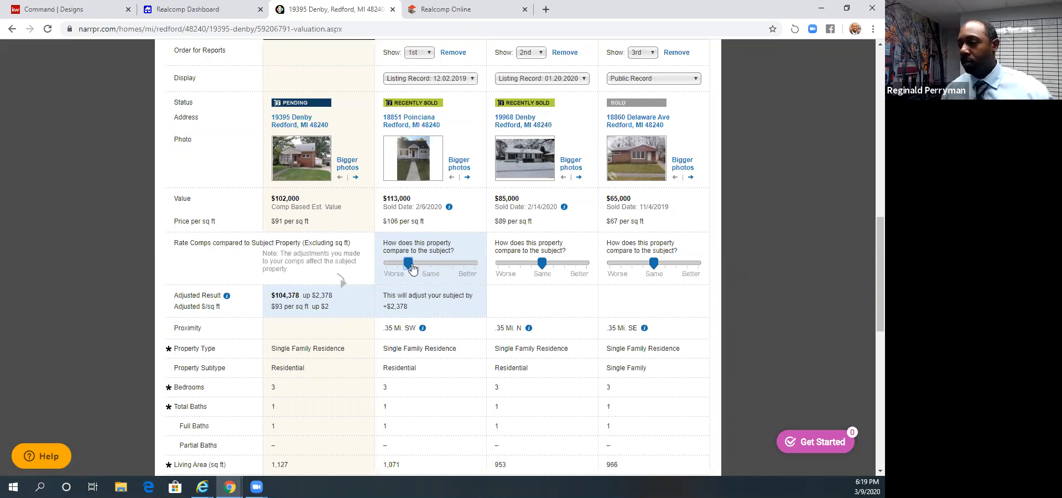
left_click_drag(542, 264, 564, 268)
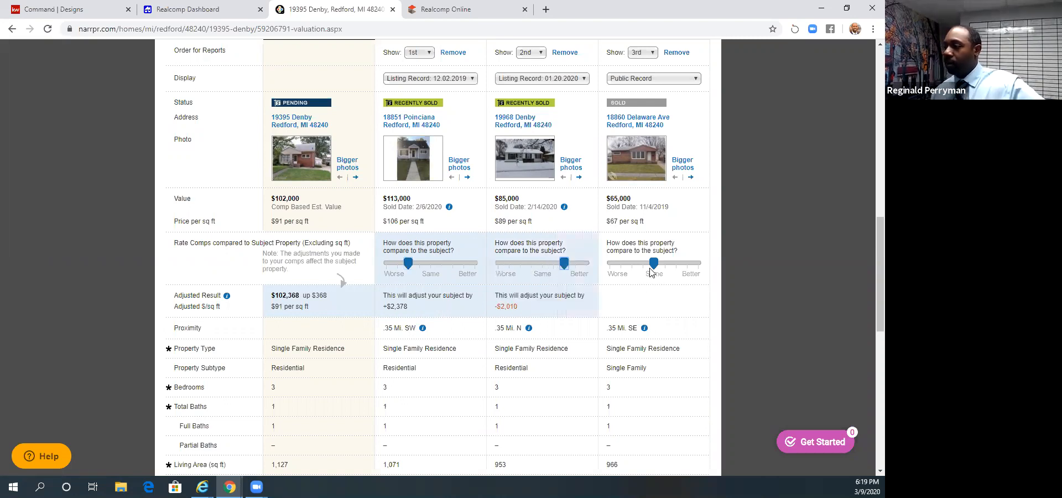
left_click_drag(658, 269, 643, 265)
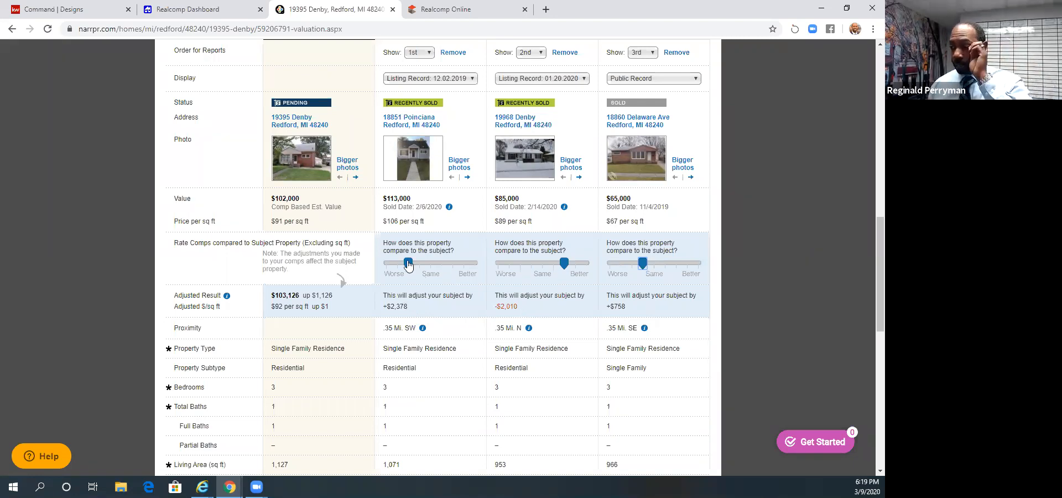
- Try the $113,000 comp's rating at one and two notches below Same, ending one notch worse
left_click_drag(407, 263, 424, 264)
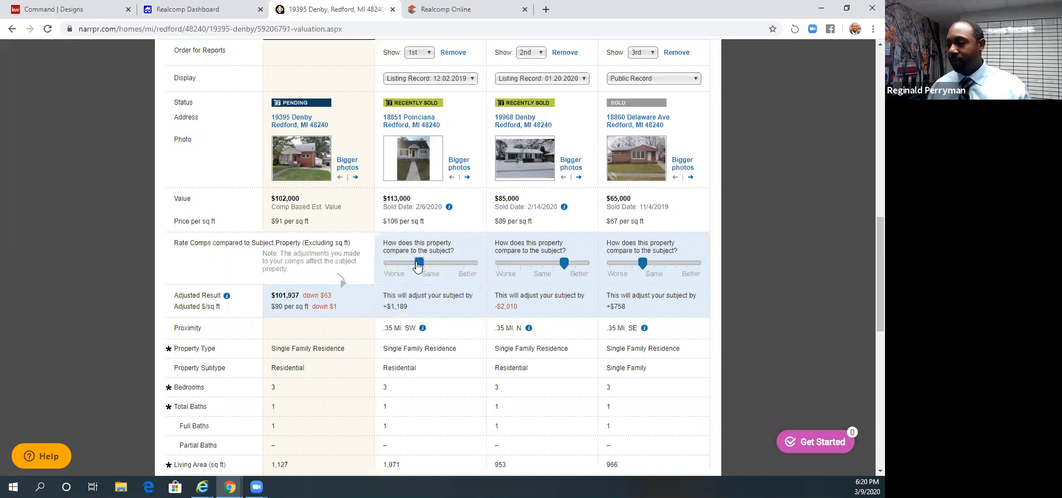
left_click_drag(418, 266, 408, 266)
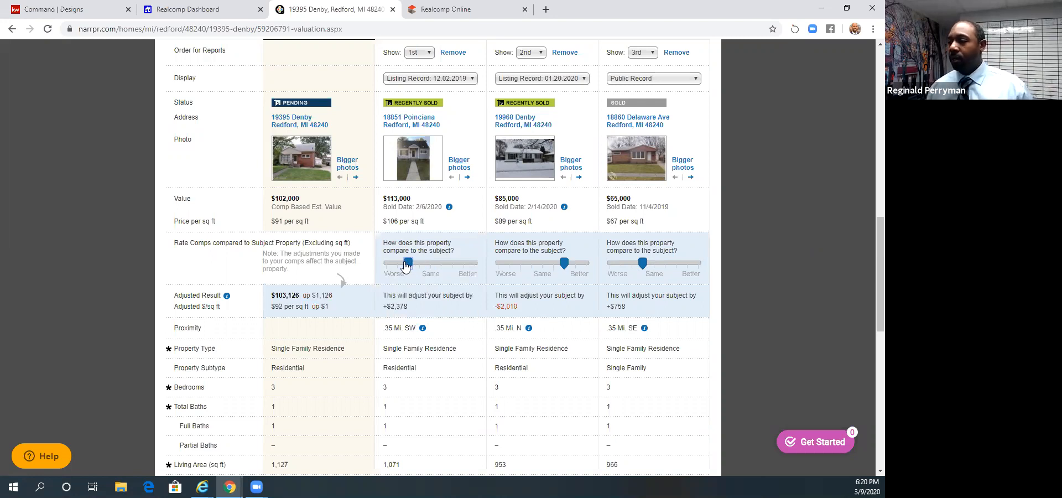
mouse_move(405, 266)
left_mouse_down()
mouse_move(430, 266)
mouse_move(417, 266)
left_mouse_up()
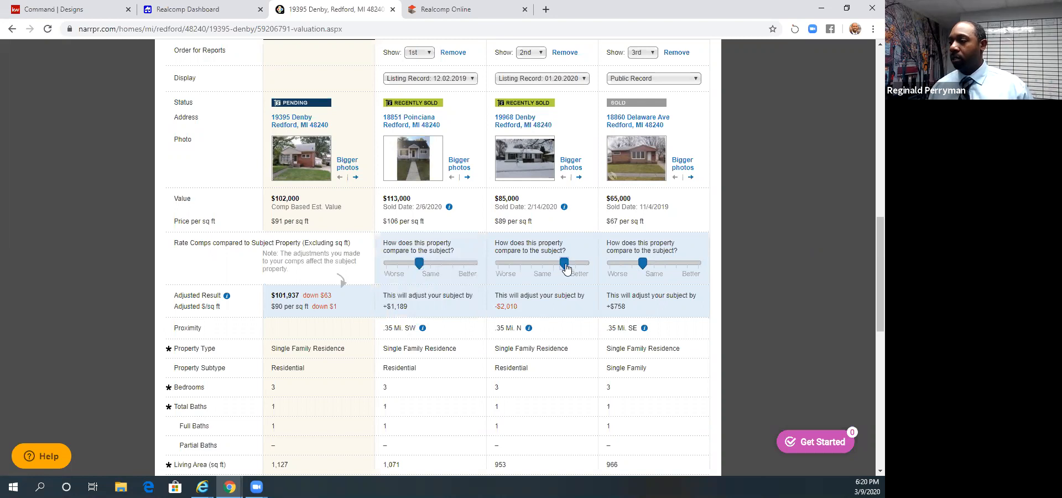
- Rate the $85,000 comp fully Better, the $65,000 comp fully Worse and the $113,000 comp two notches worse, and update the valuation
scroll(402, 313, "down", 2)
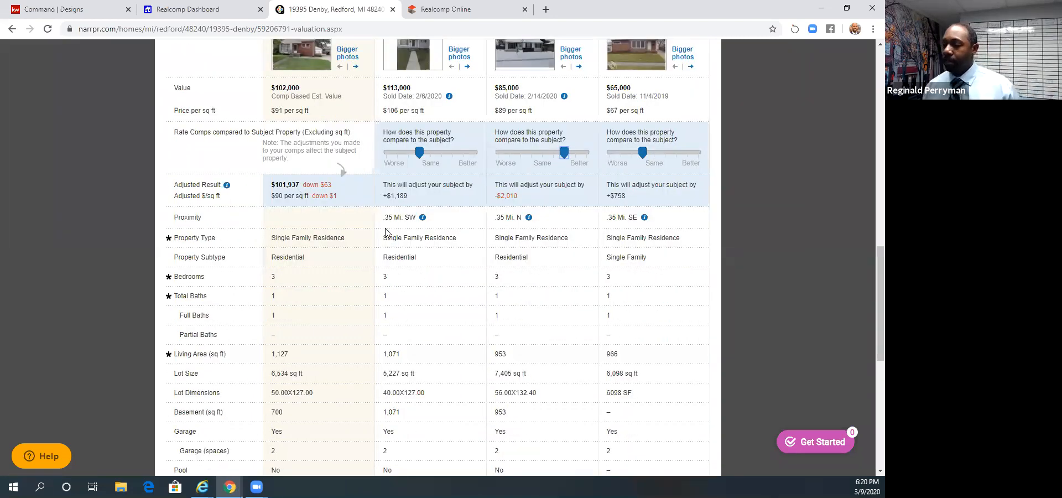
scroll(390, 235, "down", 7)
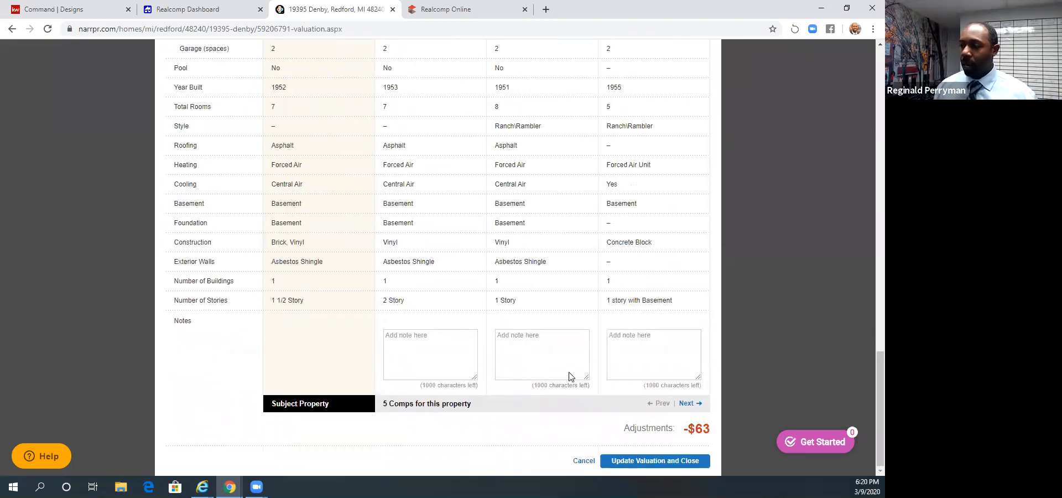
scroll(568, 373, "up", 15)
scroll(565, 306, "down", 1)
left_click_drag(565, 306, 609, 305)
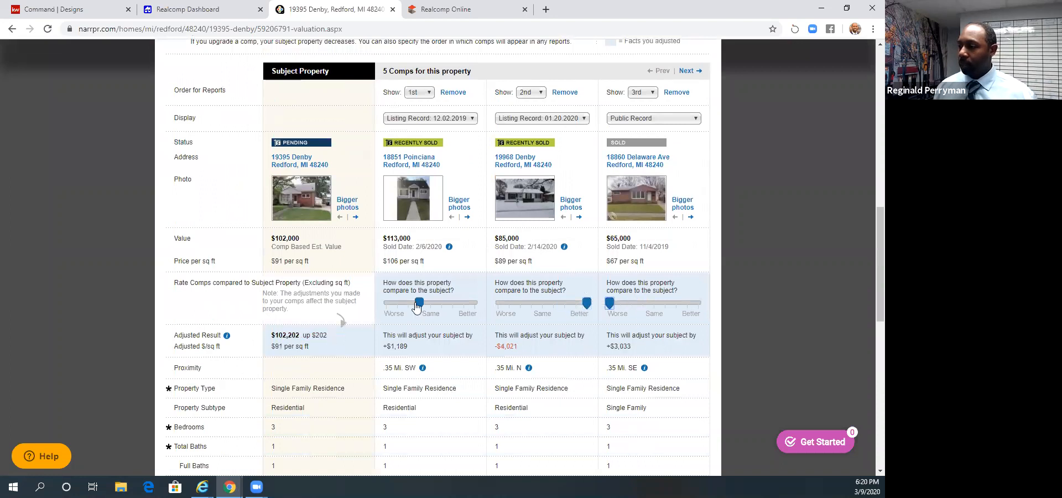
left_click_drag(419, 304, 409, 308)
scroll(561, 341, "down", 10)
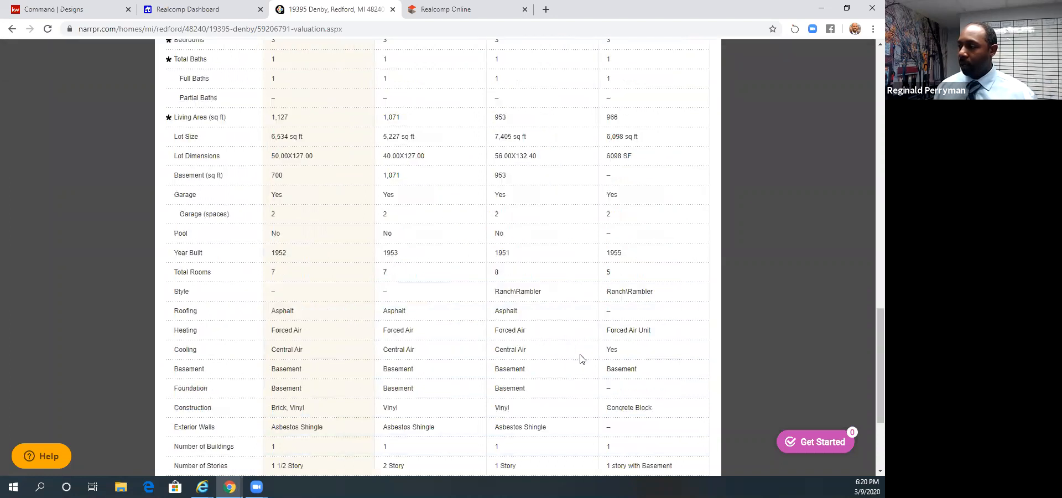
left_click(656, 465)
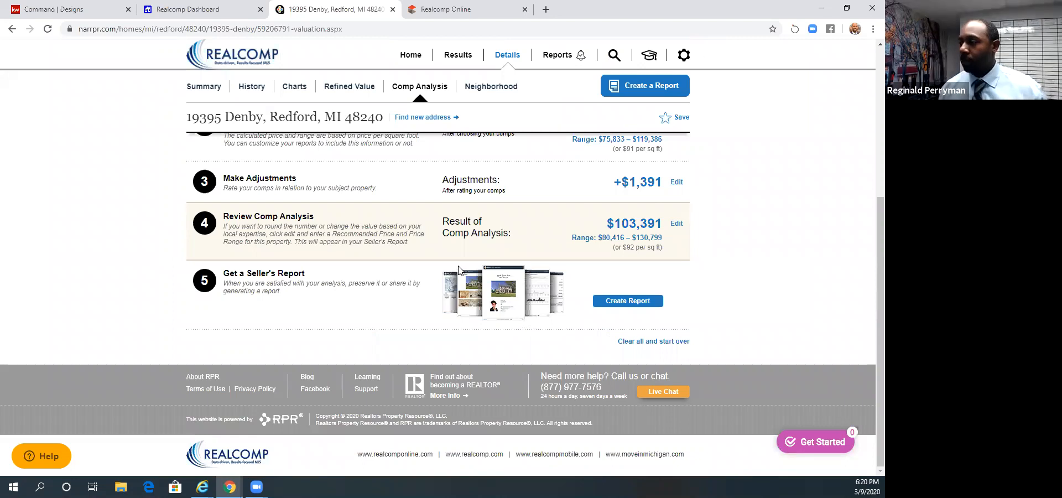
- Start a report from the comp analysis, choose Property Report as its type and look over its report elements
scroll(558, 294, "up", 5)
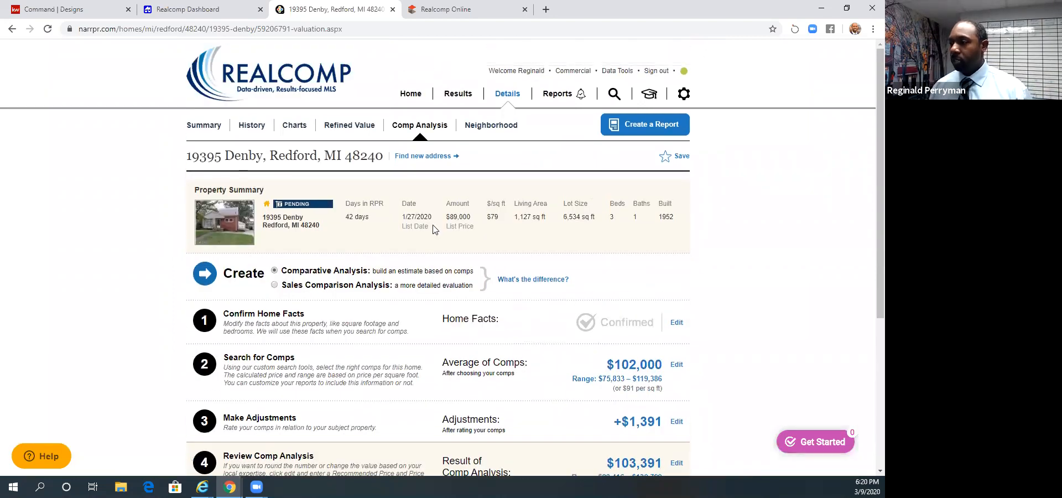
scroll(619, 238, "down", 5)
left_click(623, 302)
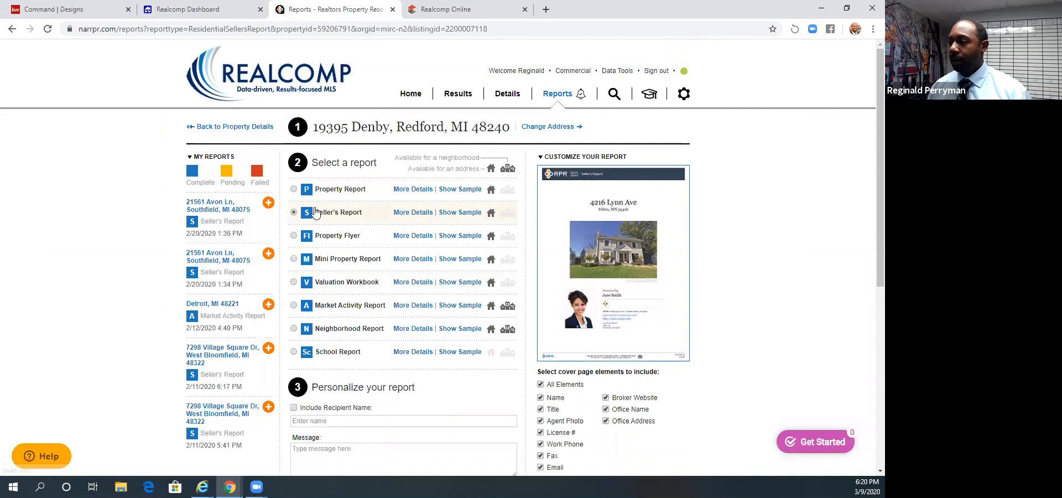
left_click(294, 190)
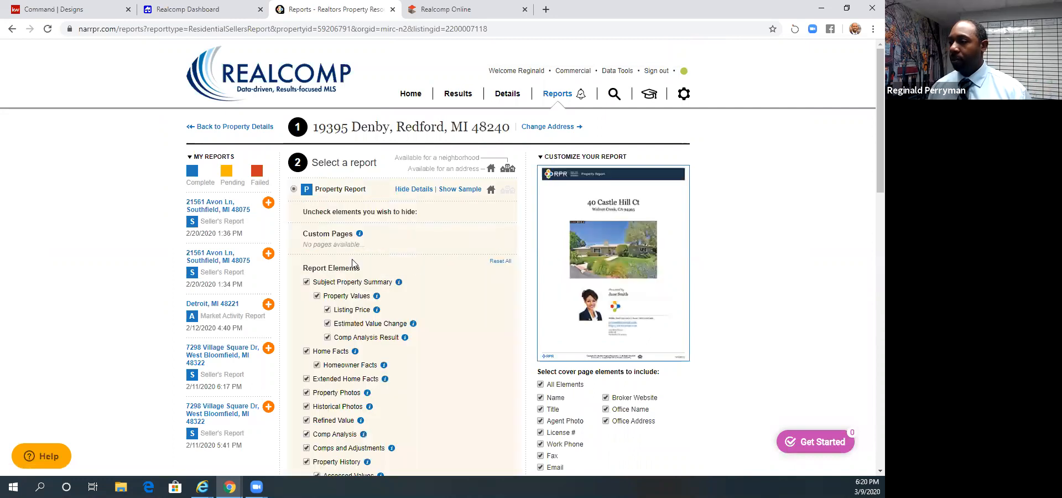
scroll(423, 266, "down", 2)
scroll(332, 233, "up", 1)
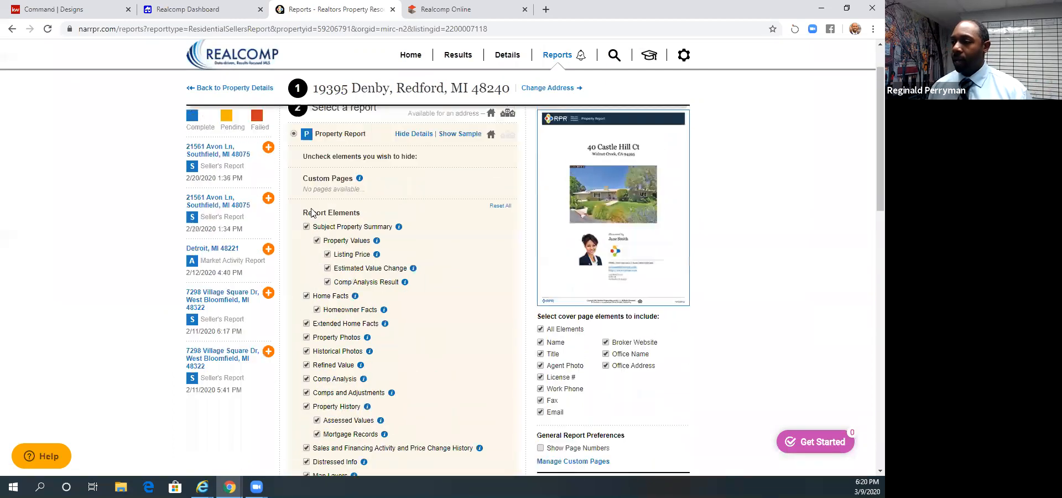
- Examine the Property Report's elements, photo settings and sales data sources, and collapse its details
scroll(339, 278, "down", 5)
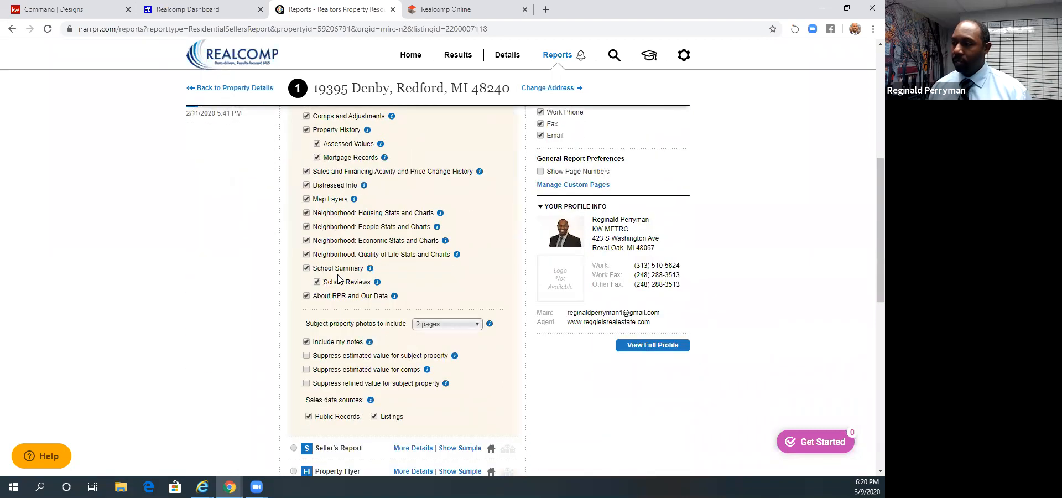
scroll(339, 279, "up", 5)
scroll(339, 279, "down", 3)
scroll(339, 278, "up", 2)
scroll(339, 278, "down", 3)
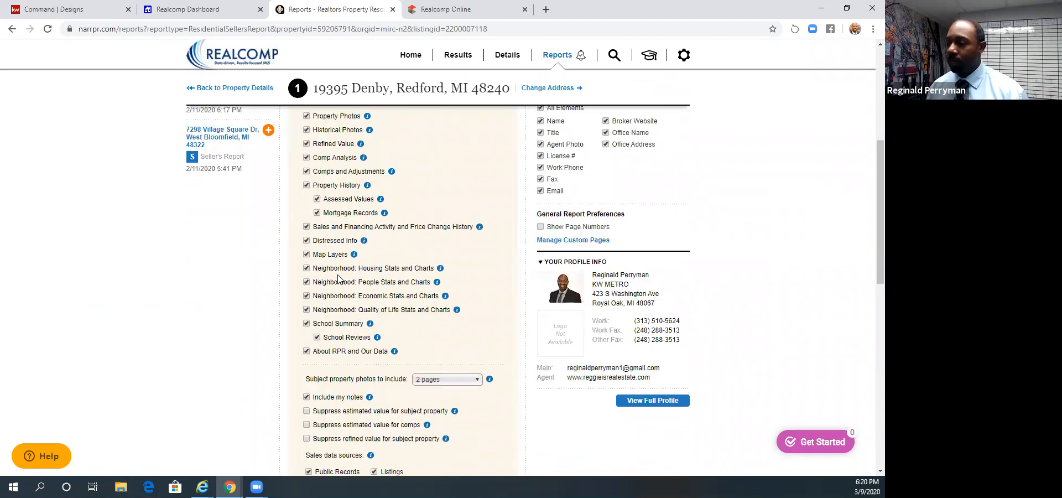
scroll(339, 279, "down", 1)
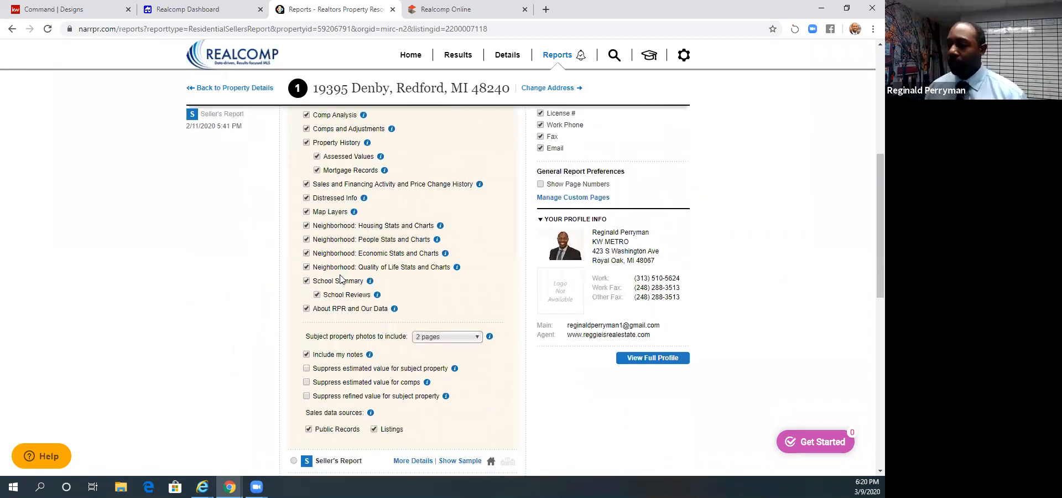
scroll(340, 279, "up", 7)
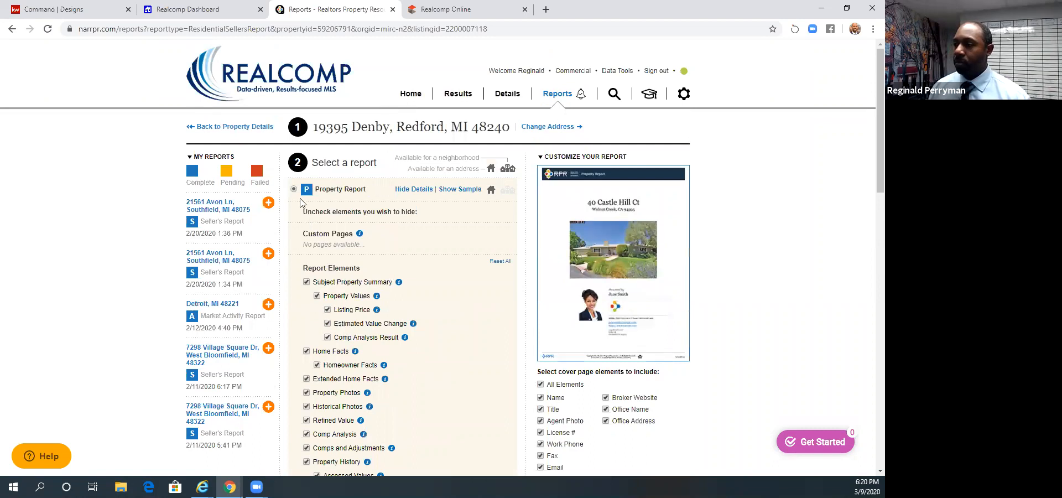
left_click(295, 189)
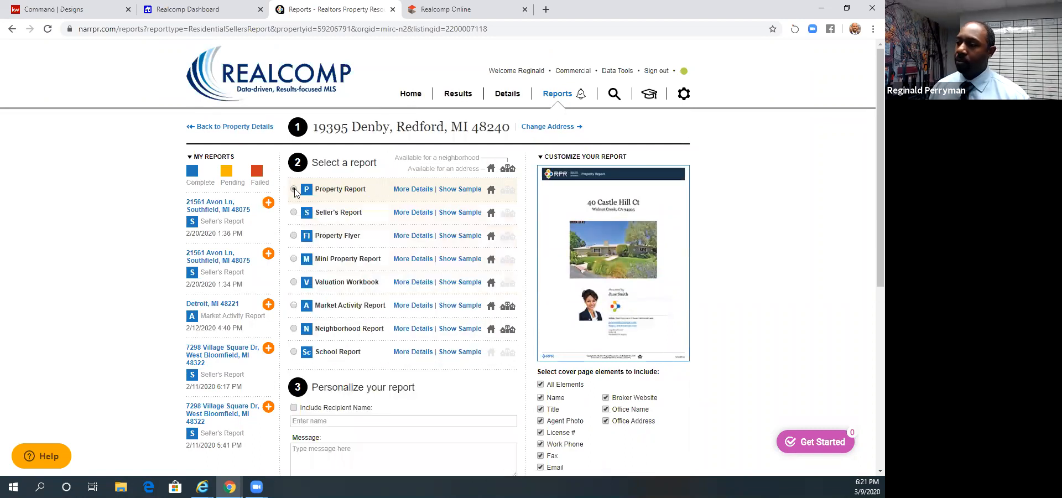
- Choose Seller's Report as the report type, try adding its Historical Photos and Property History elements, leave both excluded and collapse the details
left_click(294, 213)
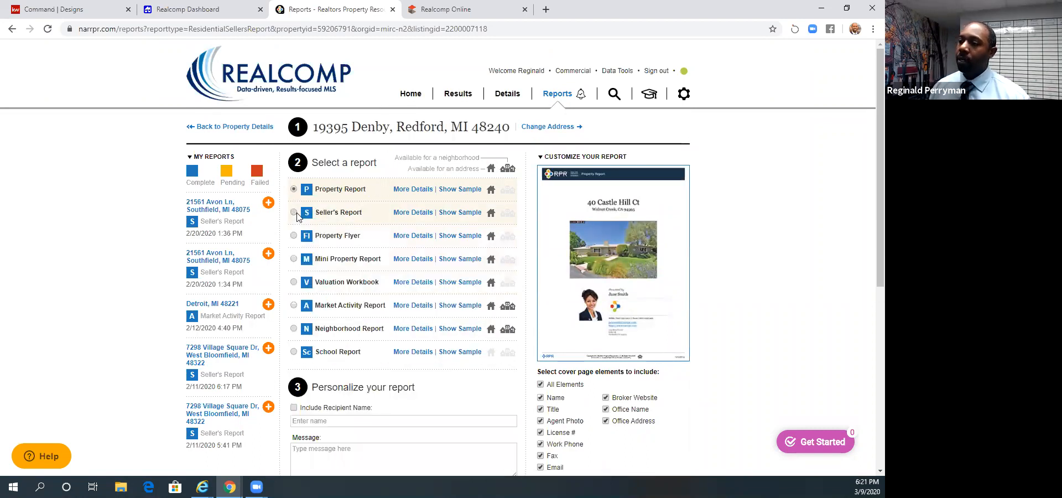
scroll(457, 299, "down", 5)
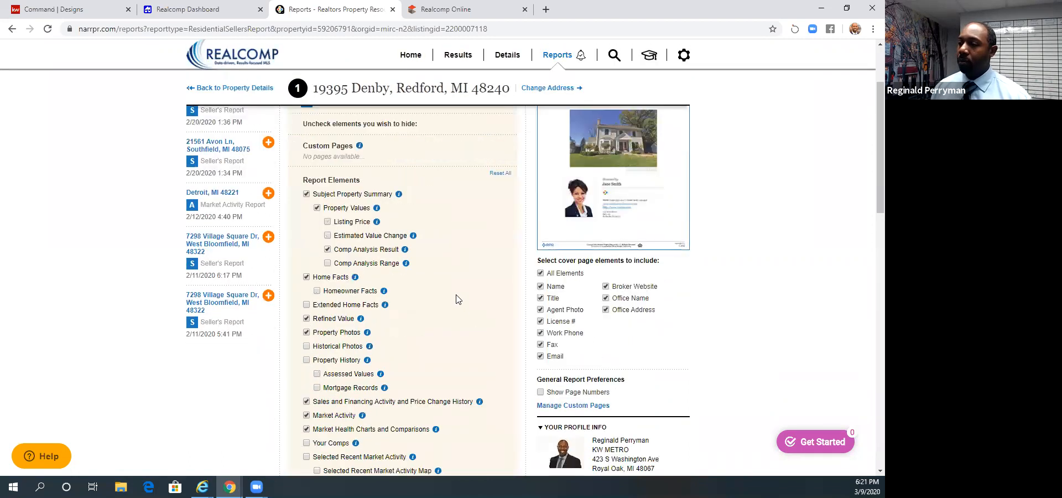
scroll(362, 227, "down", 1)
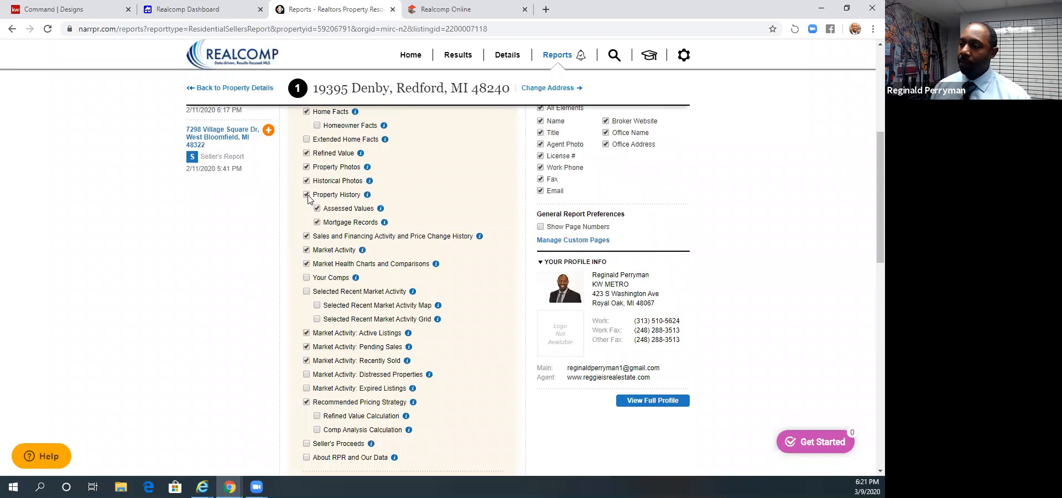
left_click(307, 181)
scroll(375, 221, "up", 5)
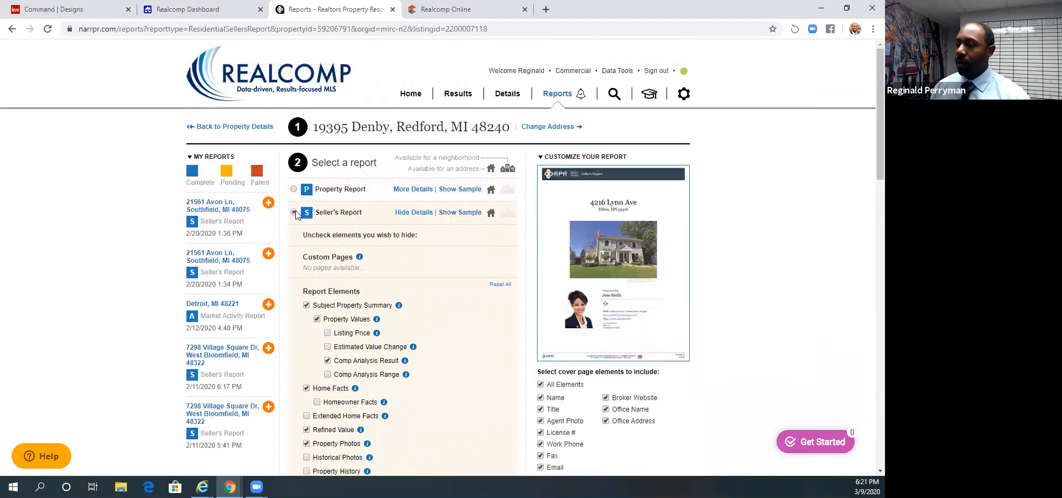
left_click(293, 212)
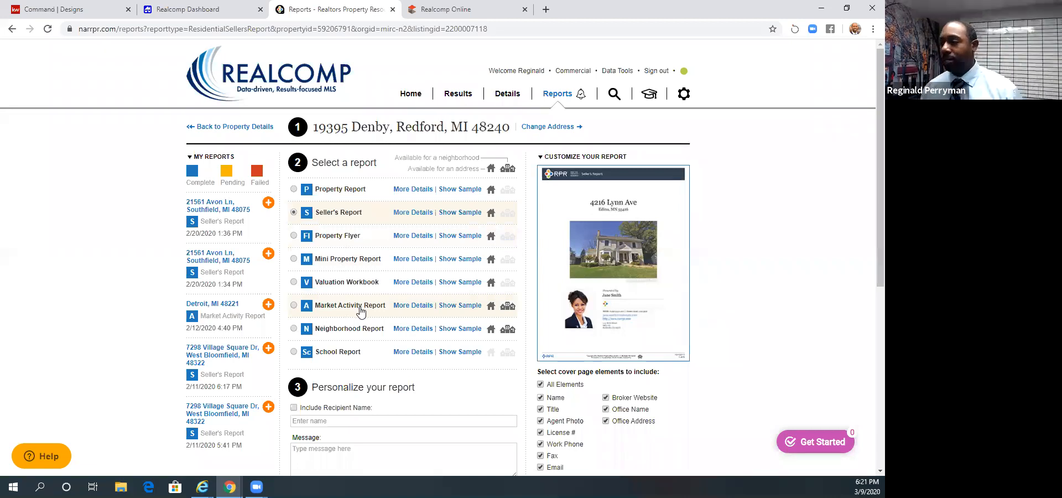
- Open the Seller's Report sample, page through its example pages and close it
scroll(356, 335, "down", 2)
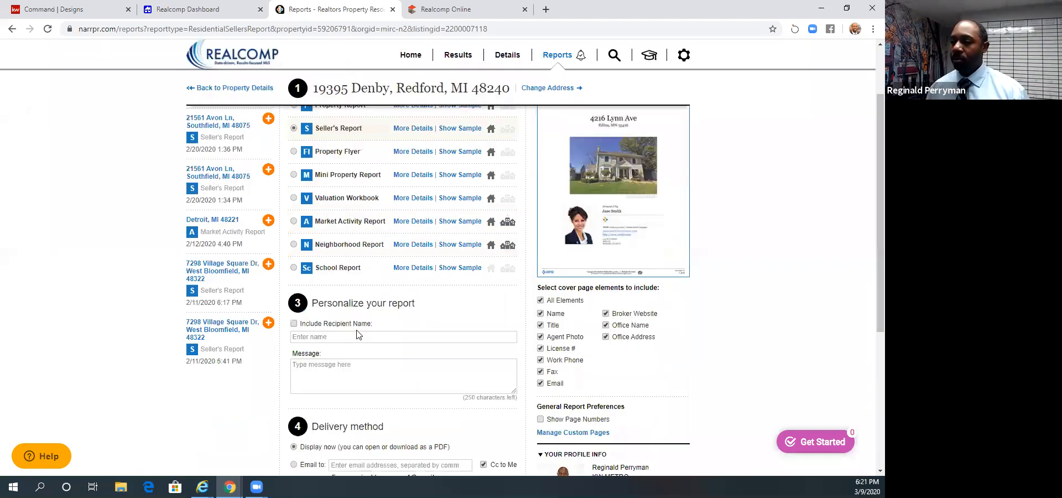
scroll(355, 332, "up", 2)
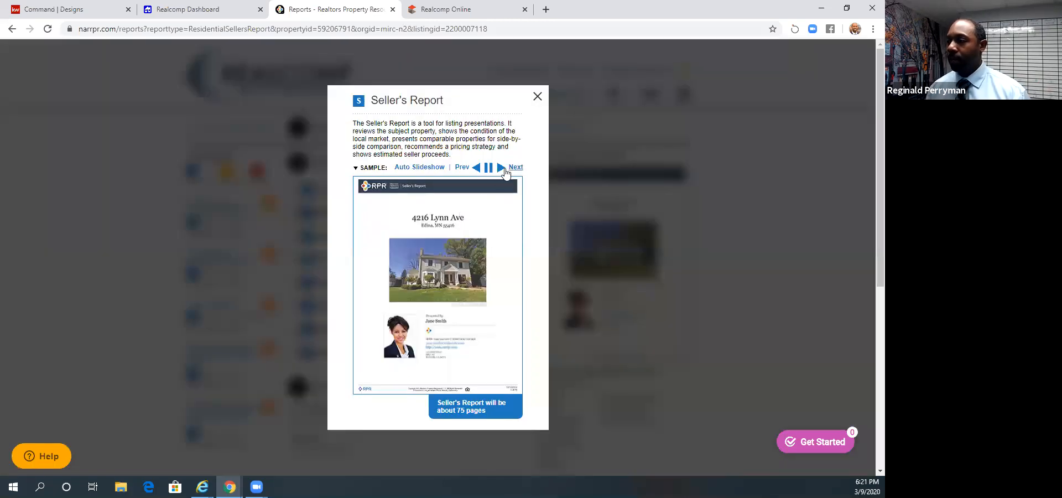
left_click(504, 174)
left_click(504, 173)
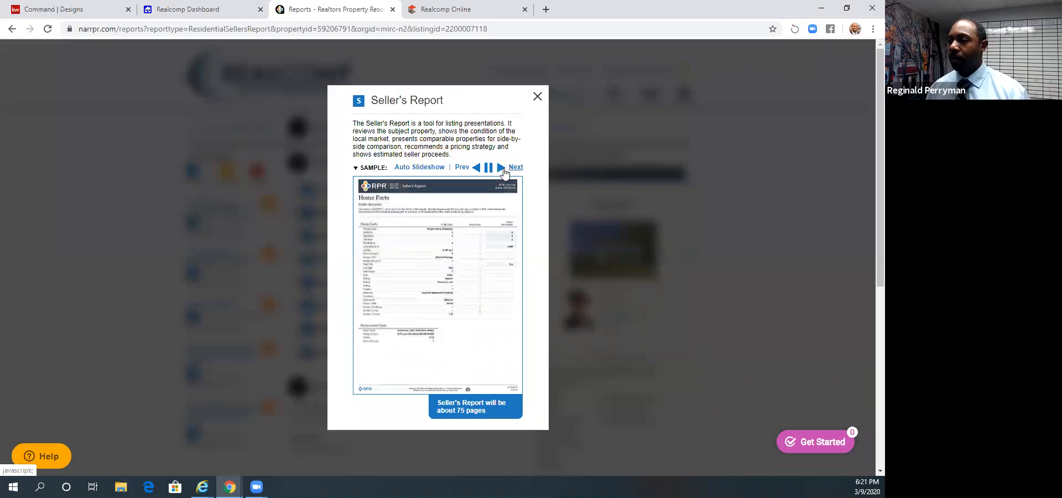
left_click(505, 174)
left_click(503, 173)
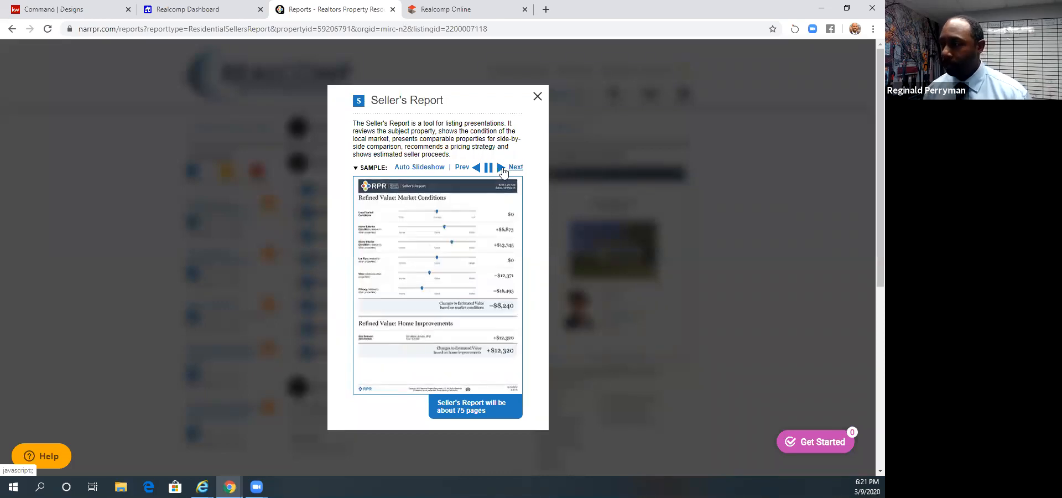
left_click(504, 173)
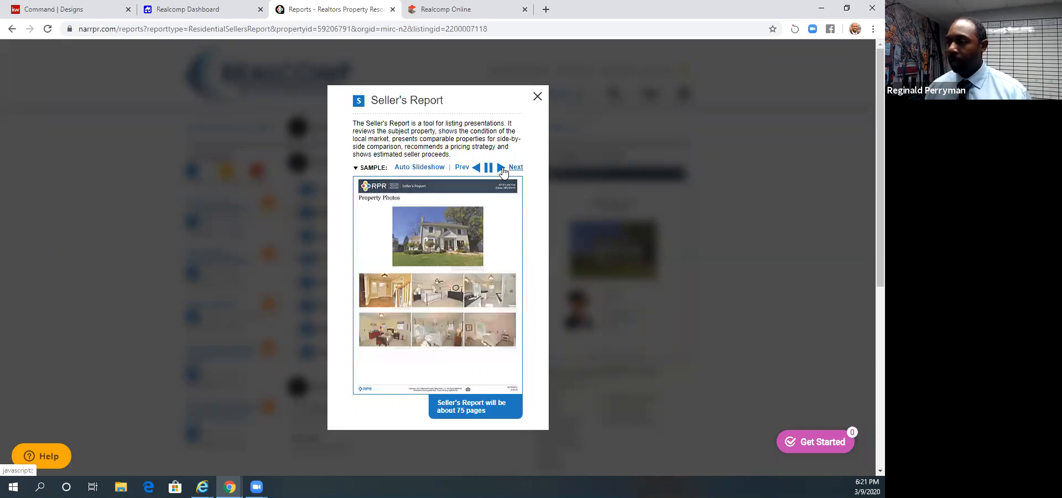
left_click(503, 172)
left_click(504, 173)
left_click(503, 172)
left_click(503, 173)
left_click(503, 173)
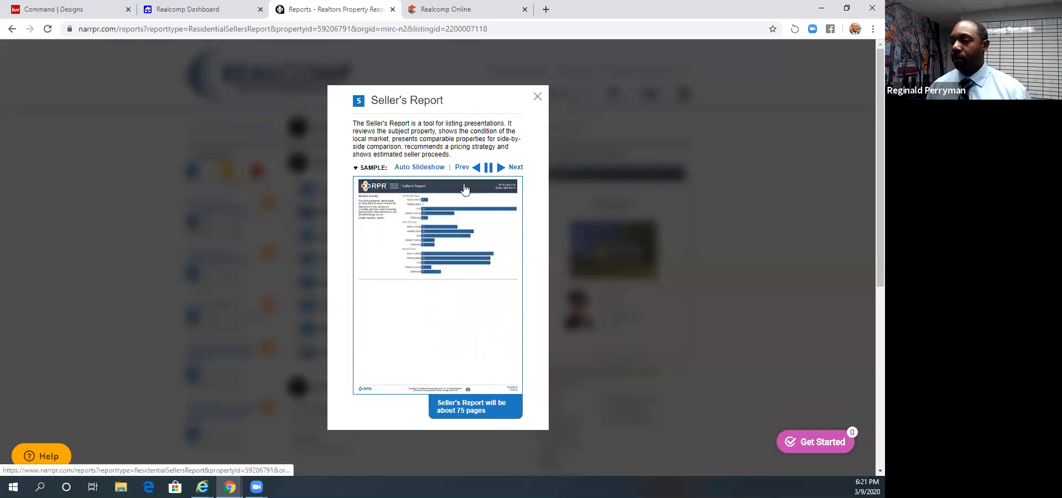
left_click(535, 99)
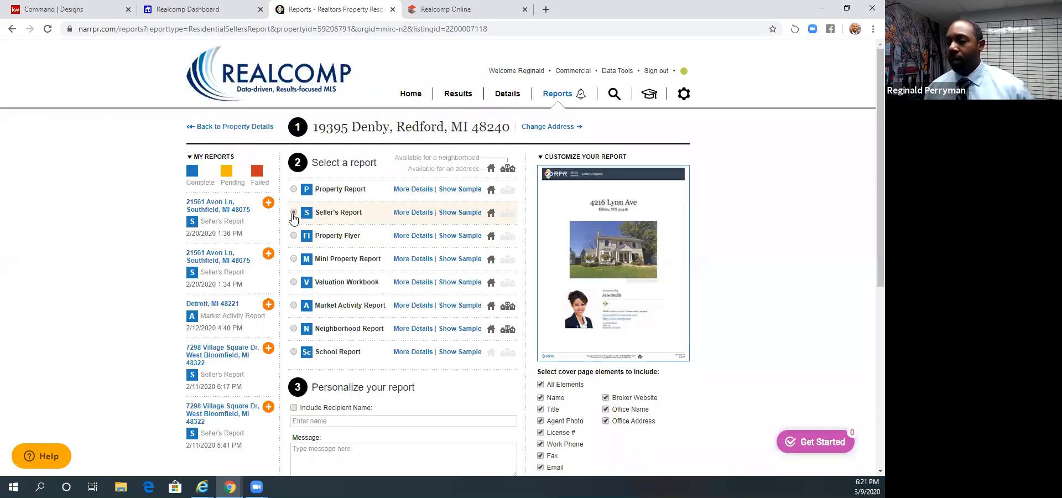
- Expand the Seller's Report details and examine its report elements, personalization fields, delivery options and agent profile info
left_click(293, 213)
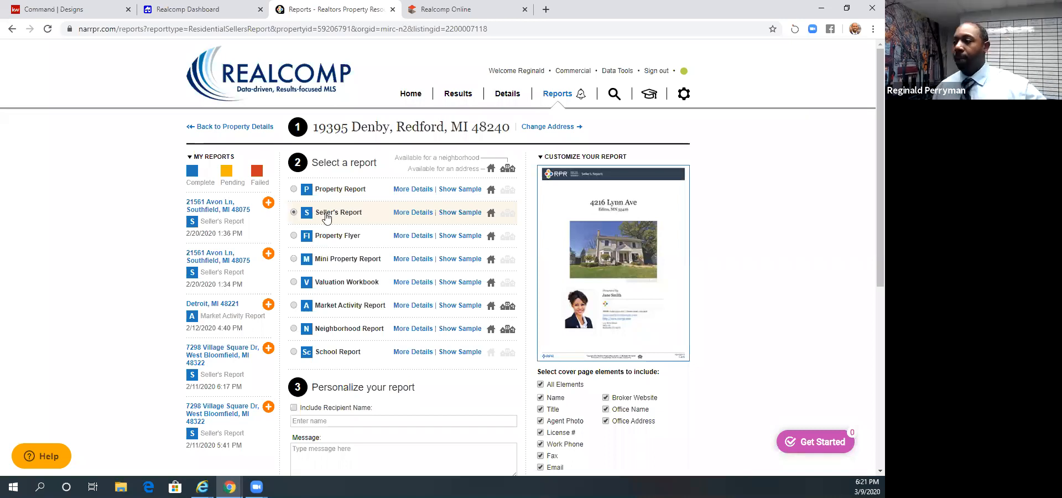
left_click(412, 213)
scroll(439, 262, "down", 12)
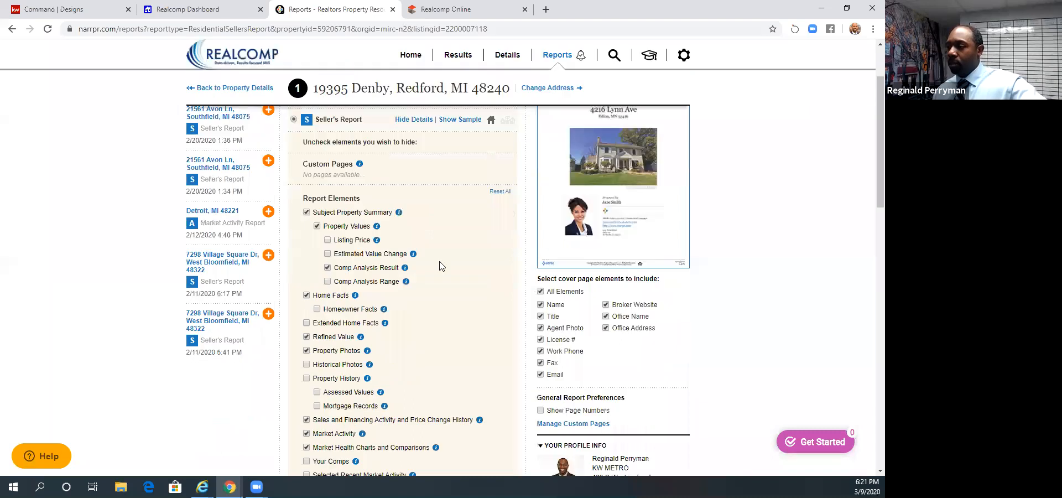
scroll(514, 288, "down", 8)
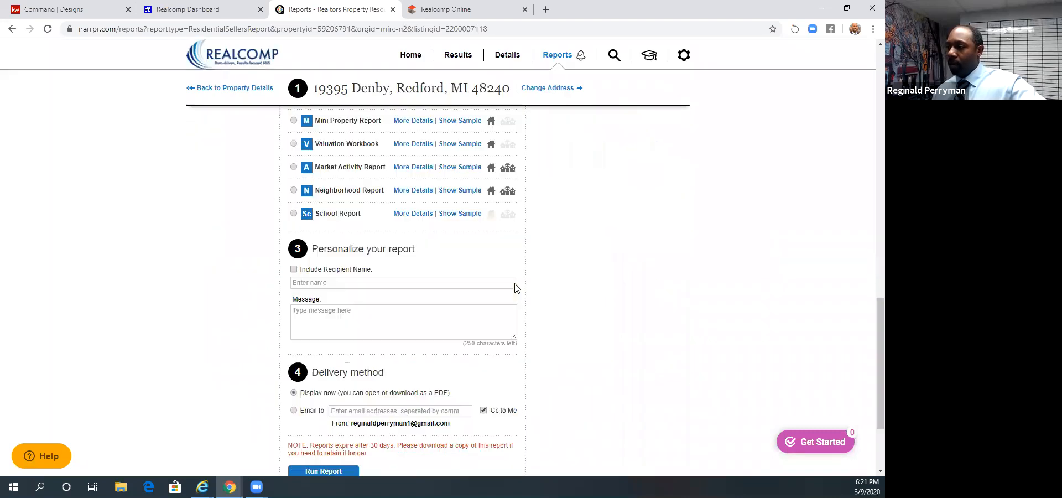
scroll(717, 325, "up", 6)
scroll(717, 324, "up", 6)
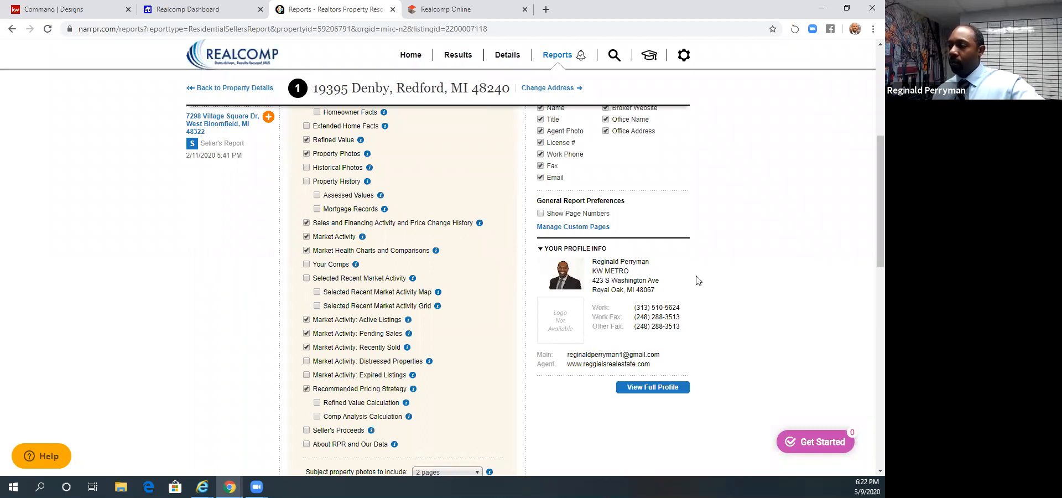
- Run the Seller's Report for the subject property with Display now as the delivery method, and dismiss the generation notice
scroll(597, 350, "down", 3)
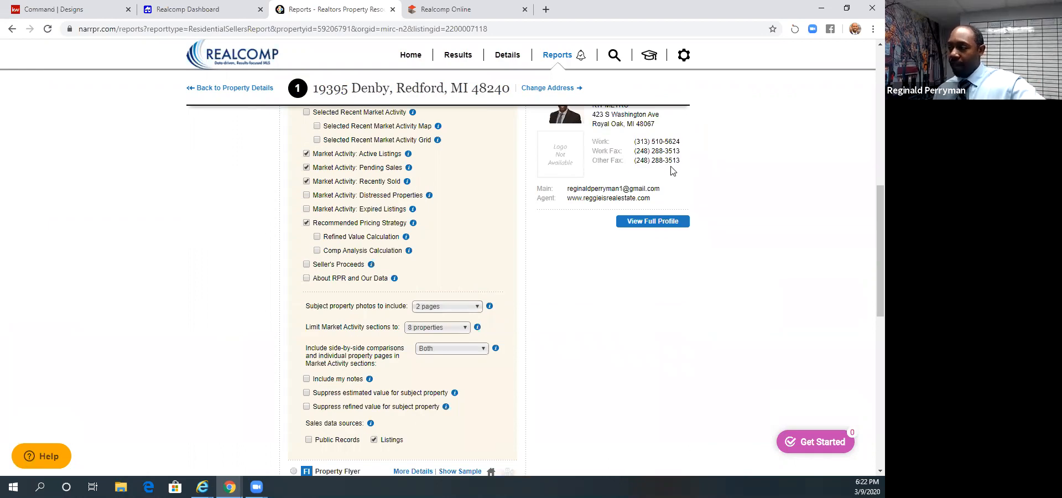
scroll(583, 261, "down", 5)
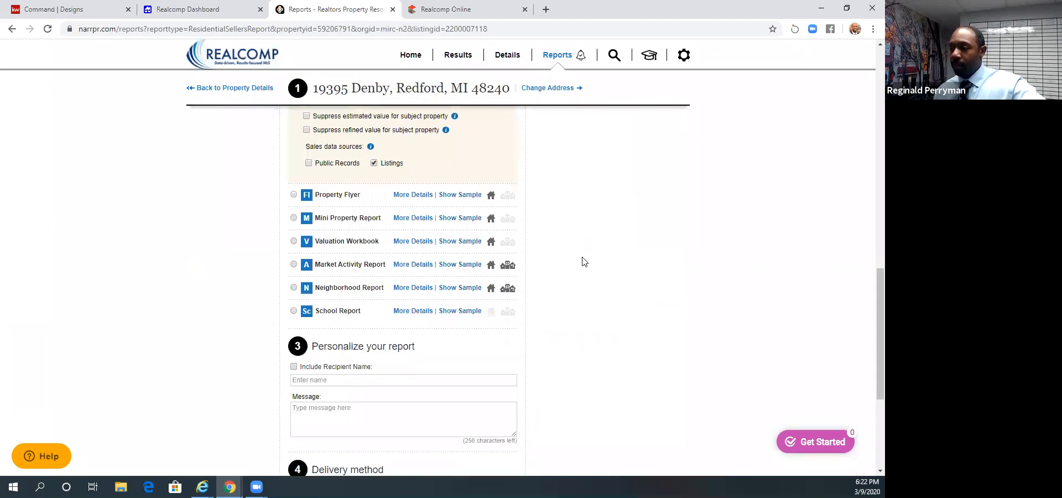
scroll(583, 261, "down", 4)
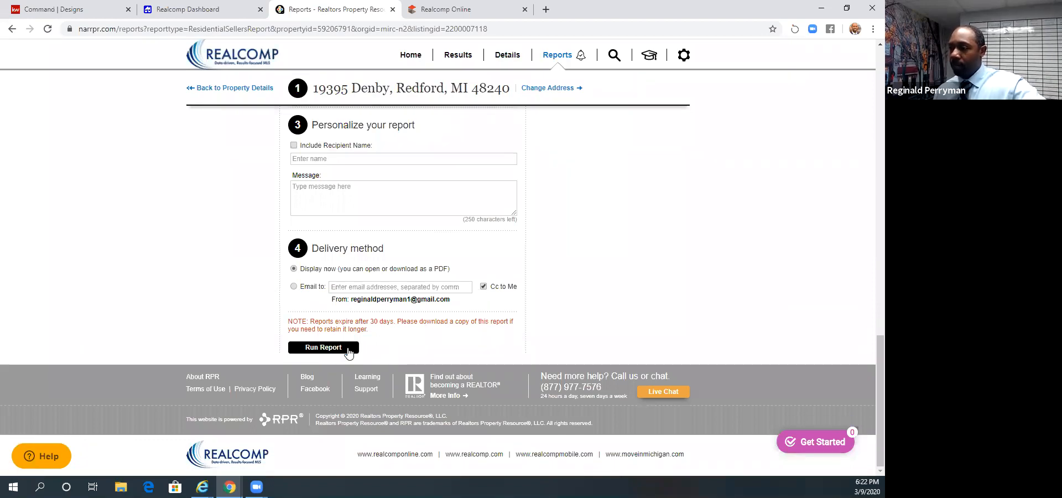
scroll(325, 283, "up", 2)
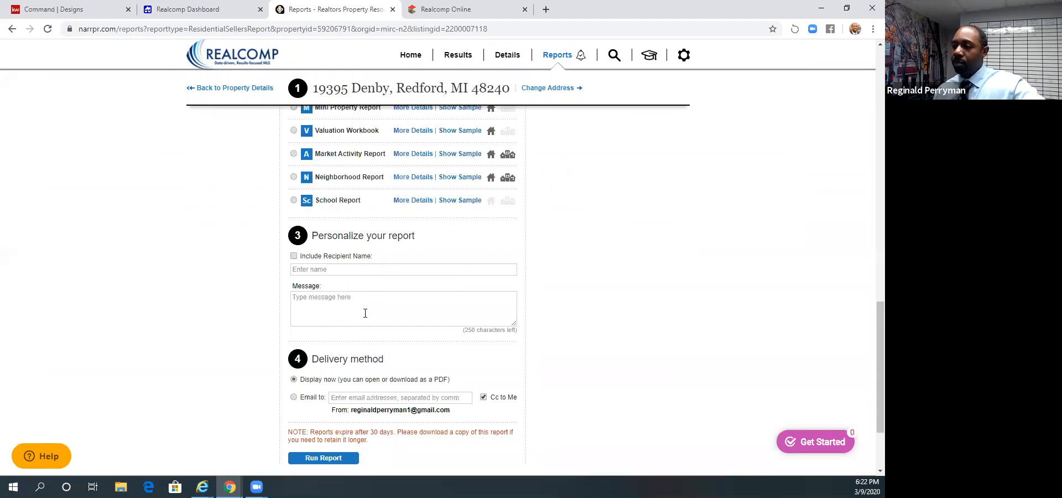
scroll(377, 303, "down", 2)
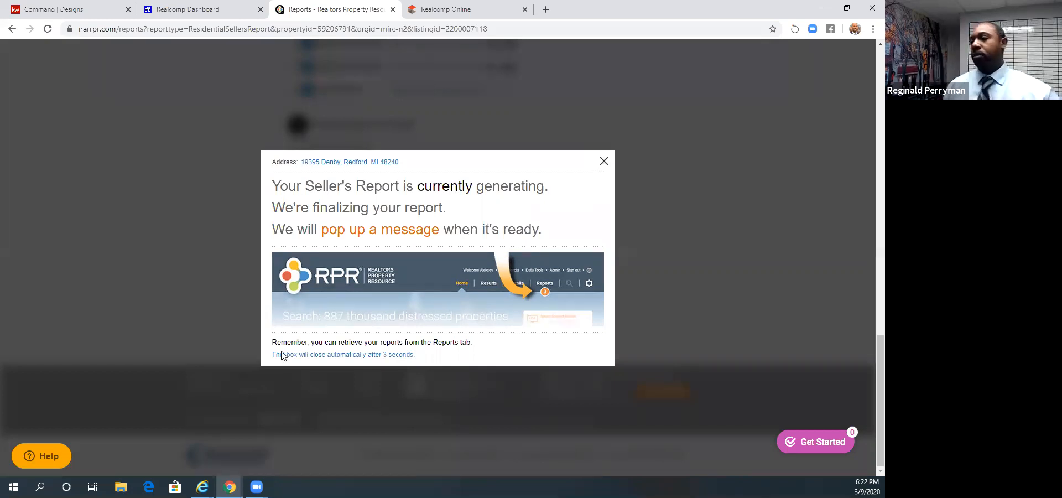
left_click(604, 162)
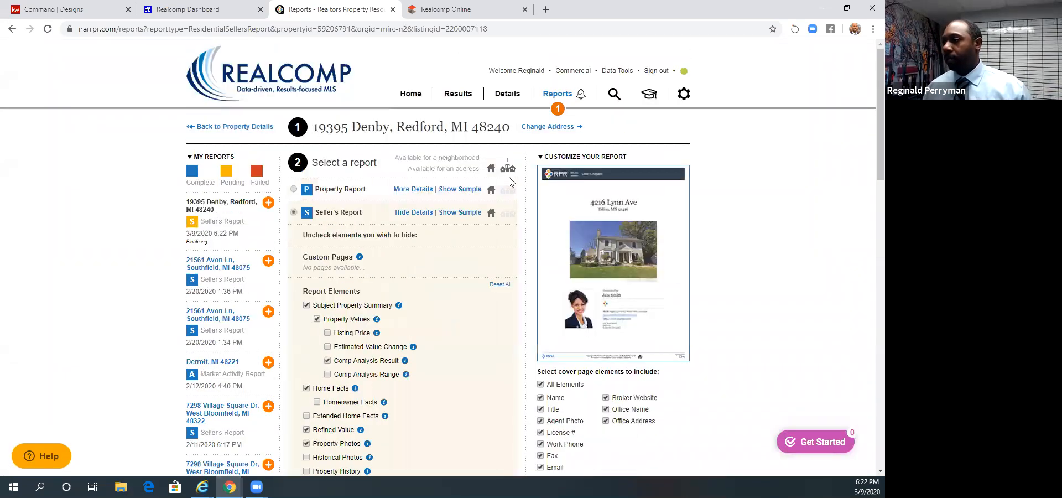
- Check the status of the requested Seller's Report and open the Reports page
left_click(556, 110)
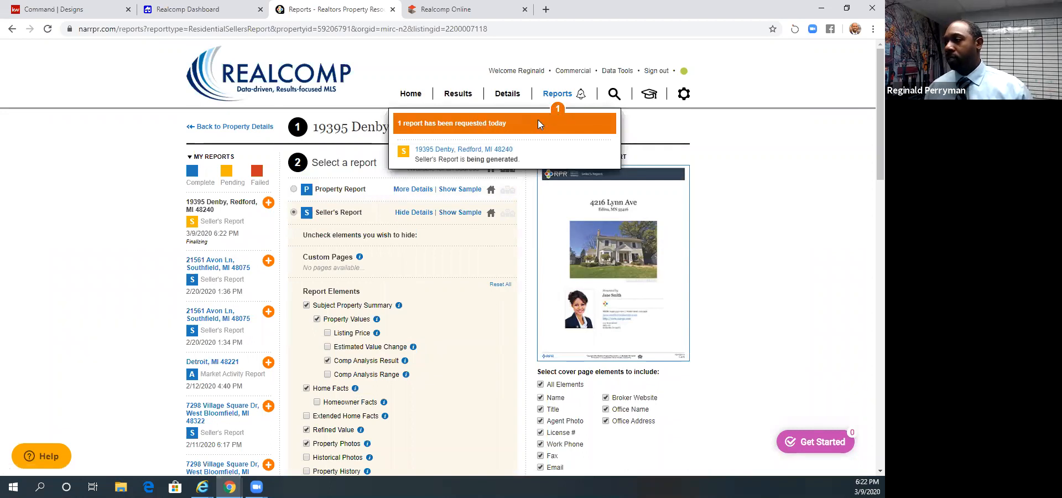
left_click(556, 96)
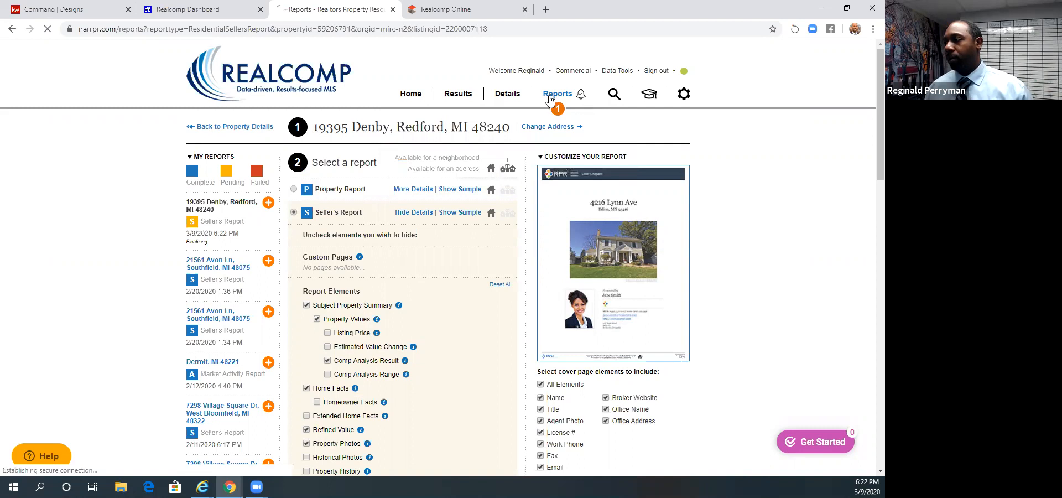
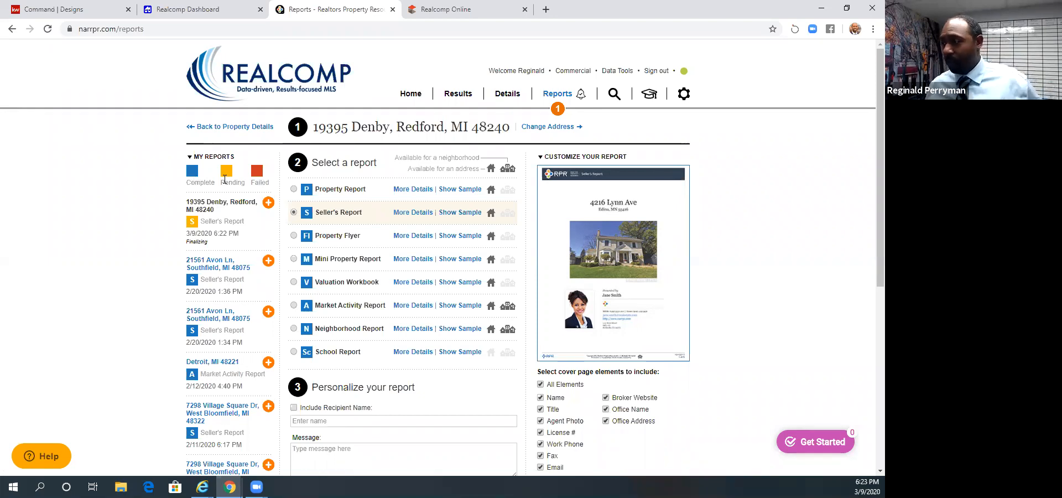
- Reload the Reports page and check whether the subject property's Seller's Report is still pending
mouse_move(194, 223)
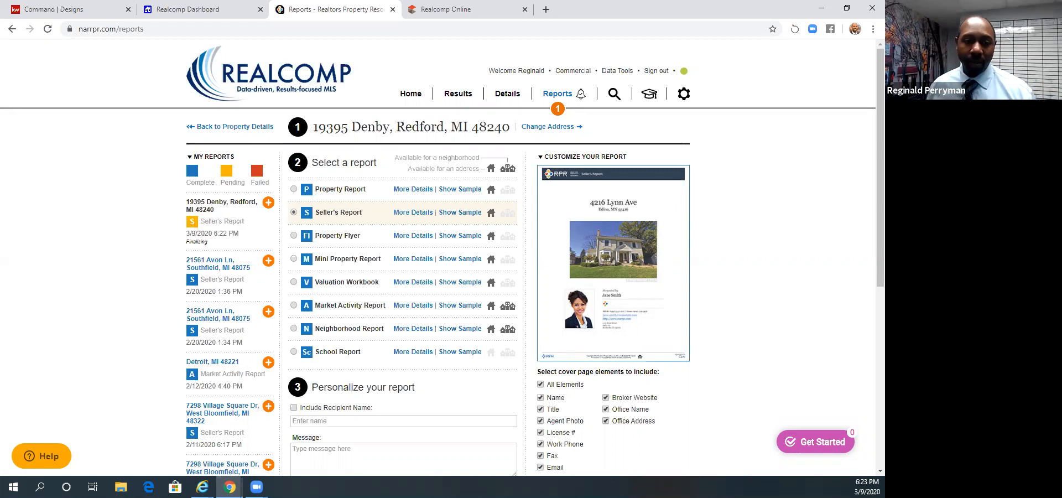
mouse_move(230, 224)
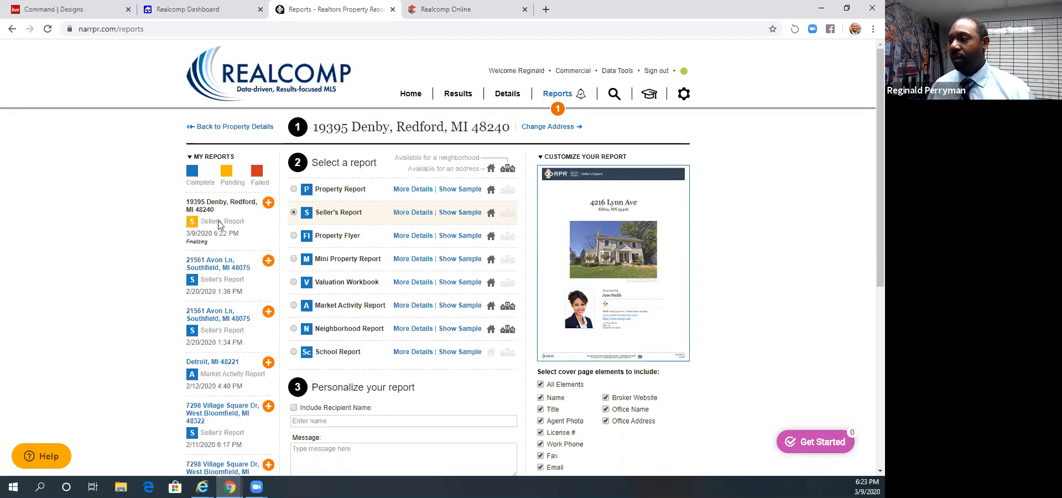
left_click(51, 31)
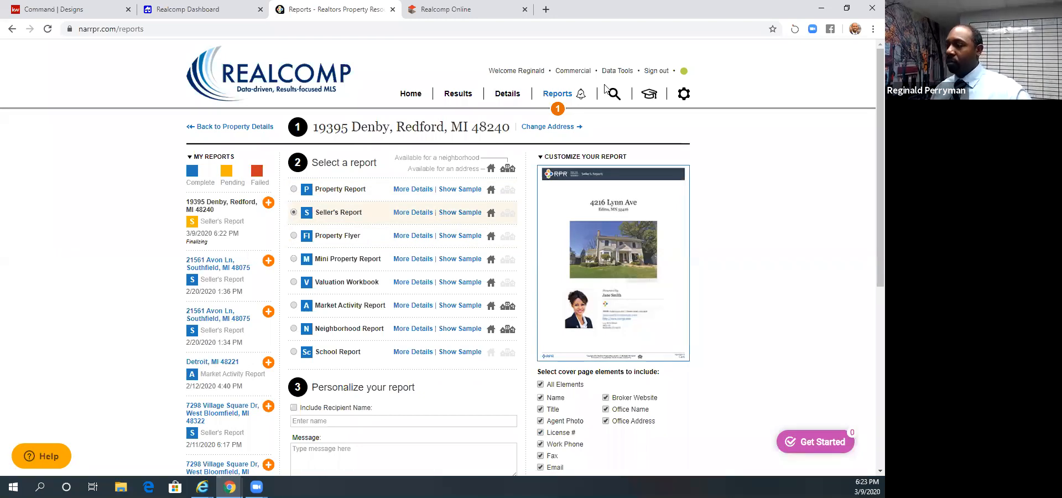
scroll(640, 290, "down", 2)
scroll(367, 195, "up", 2)
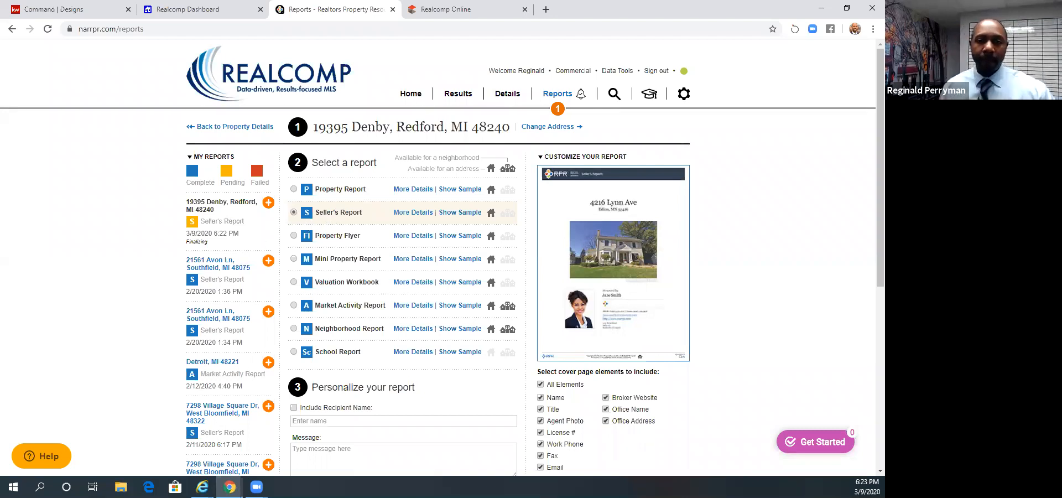
- Switch to KW Command, view its home dashboard and open the Designs page
left_click(171, 8)
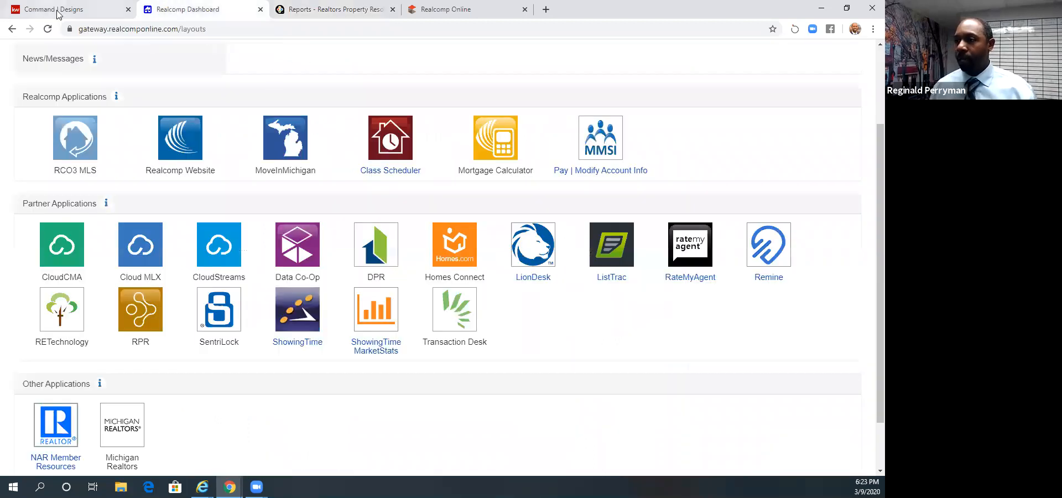
left_click(94, 11)
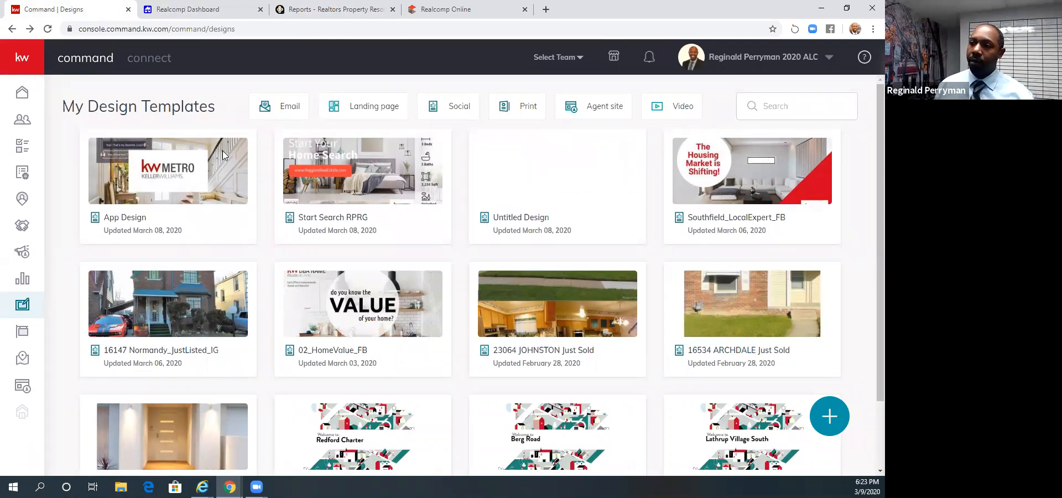
left_click(24, 98)
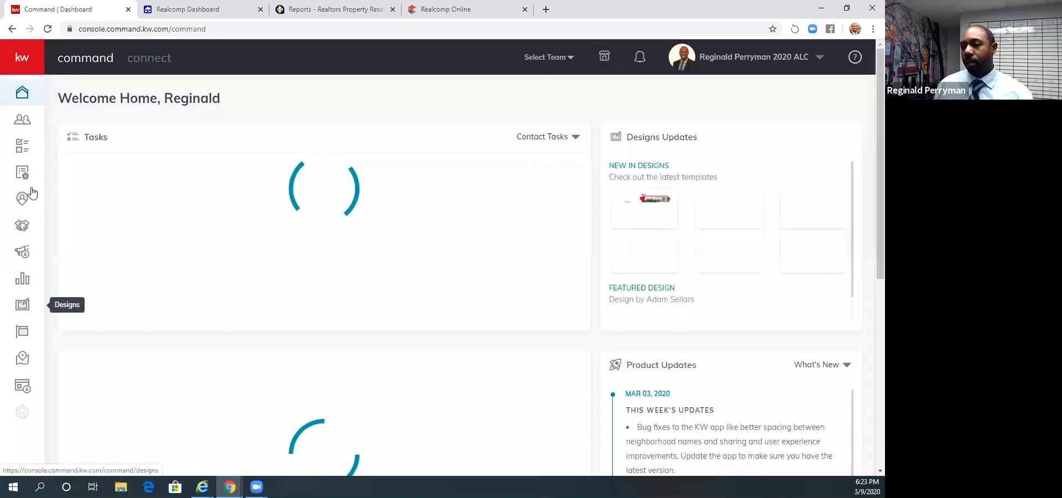
left_click(23, 308)
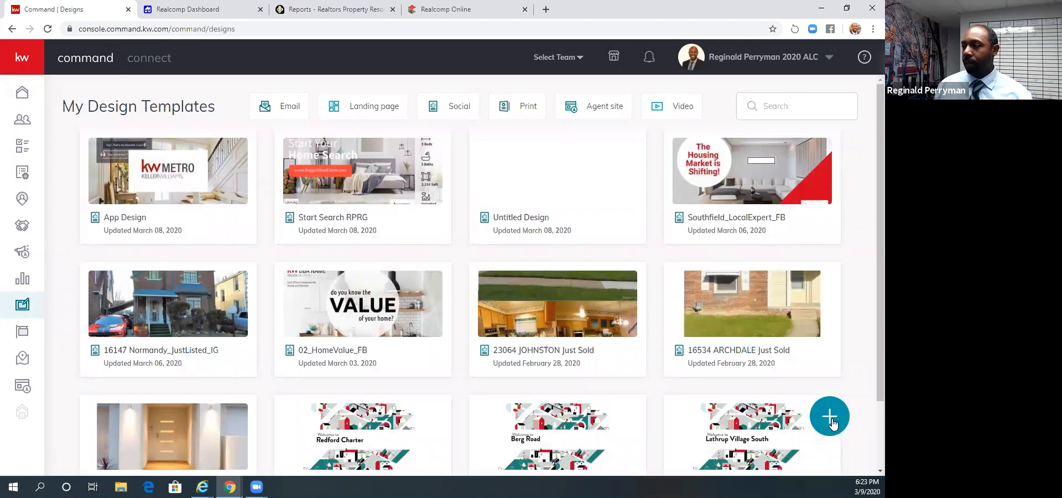
left_click(831, 418)
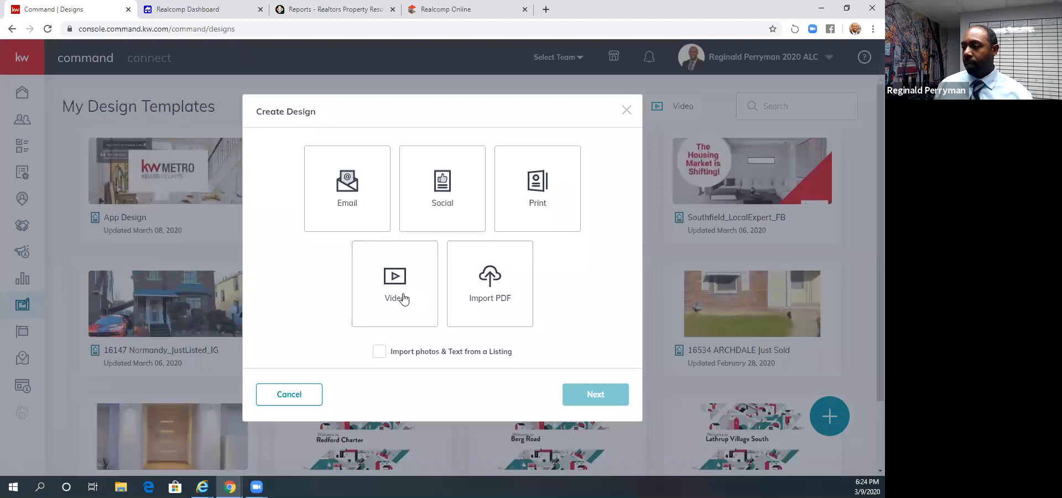
left_click(440, 219)
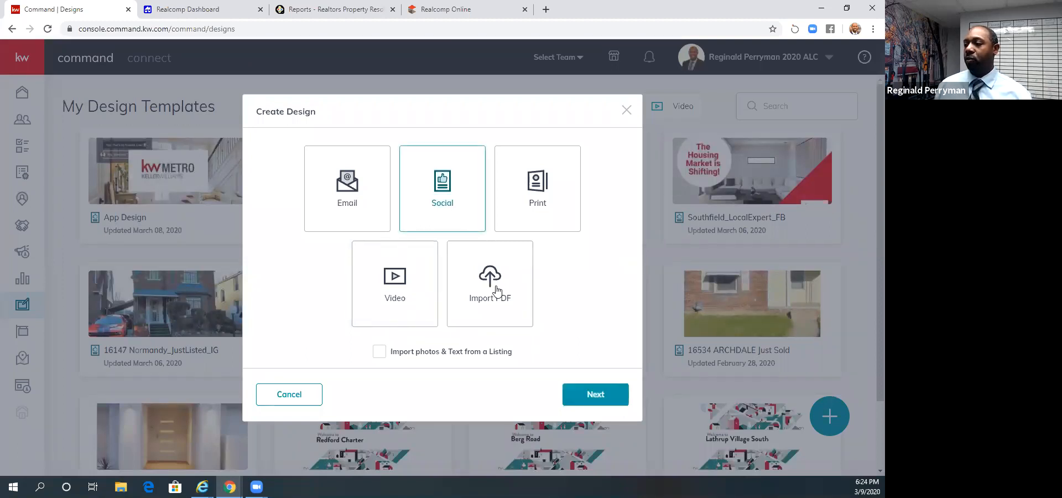
left_click(625, 111)
- Filter the design templates to Print and start creating a new Print design
left_click(519, 110)
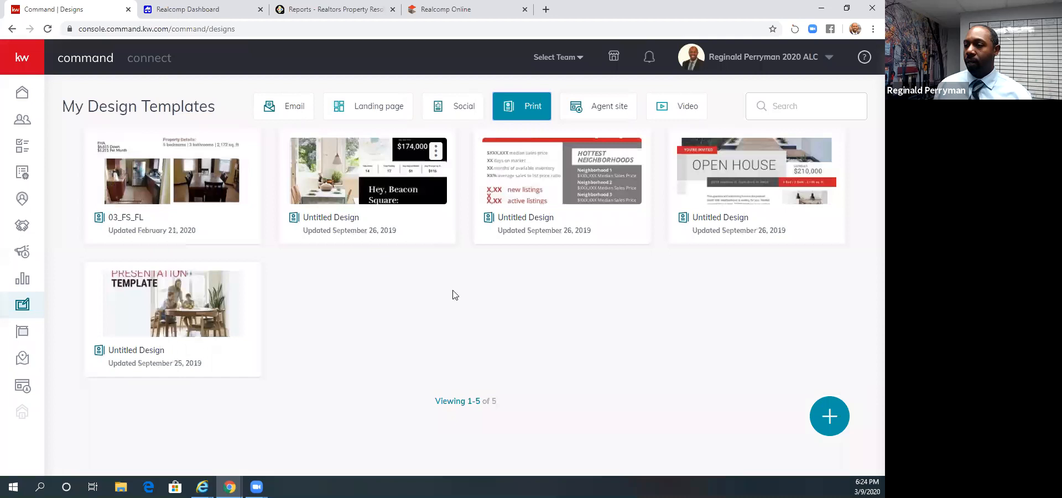
left_click(829, 421)
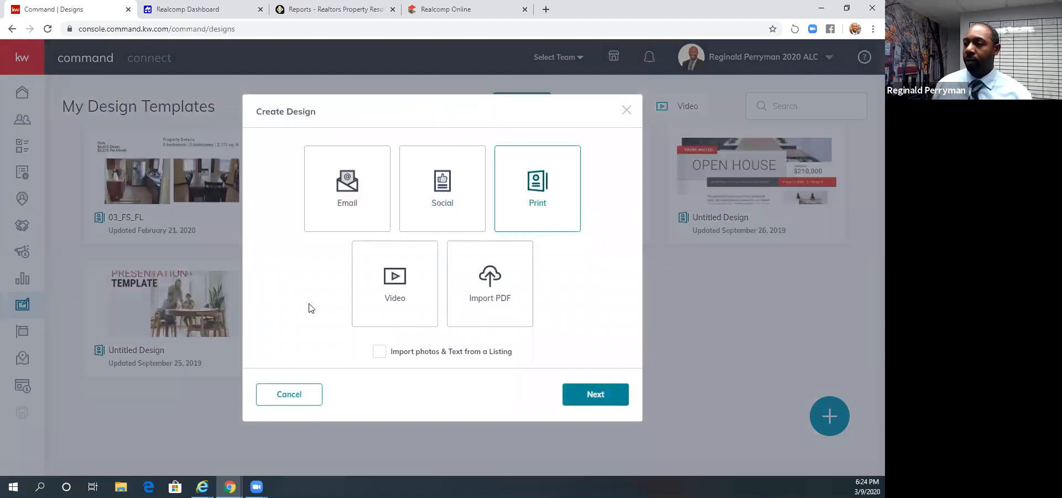
key("Escape")
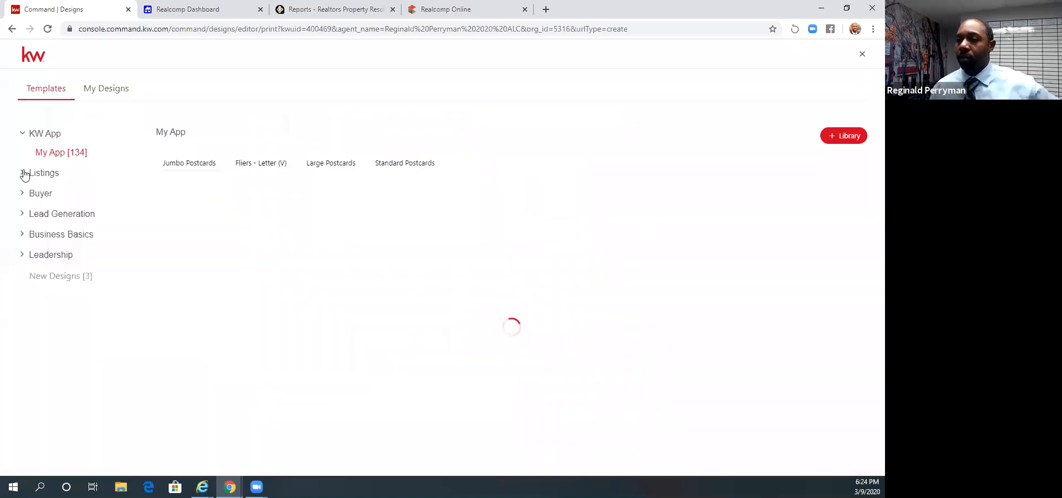
- Browse the Listing Presentation templates under Listings and use the one with the dining table photo
left_click(24, 175)
left_click(53, 192)
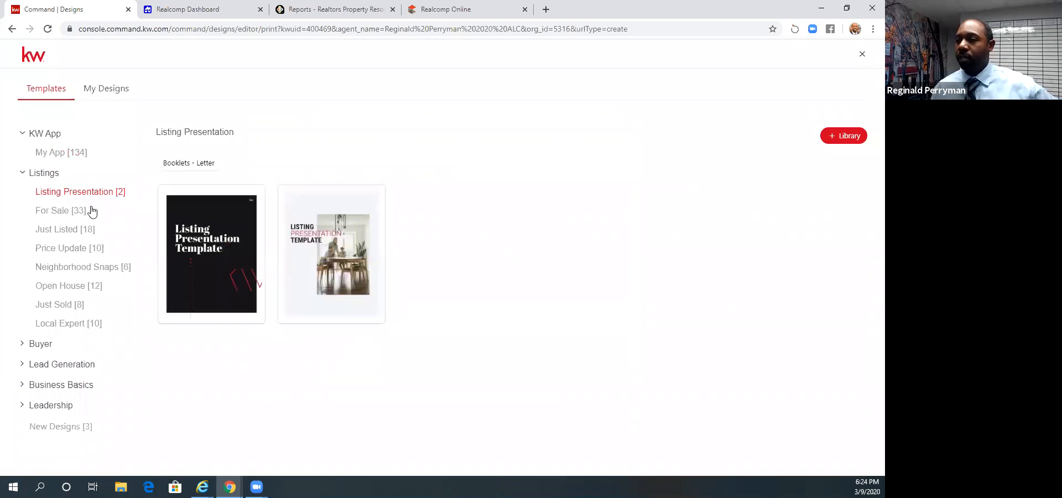
mouse_move(247, 205)
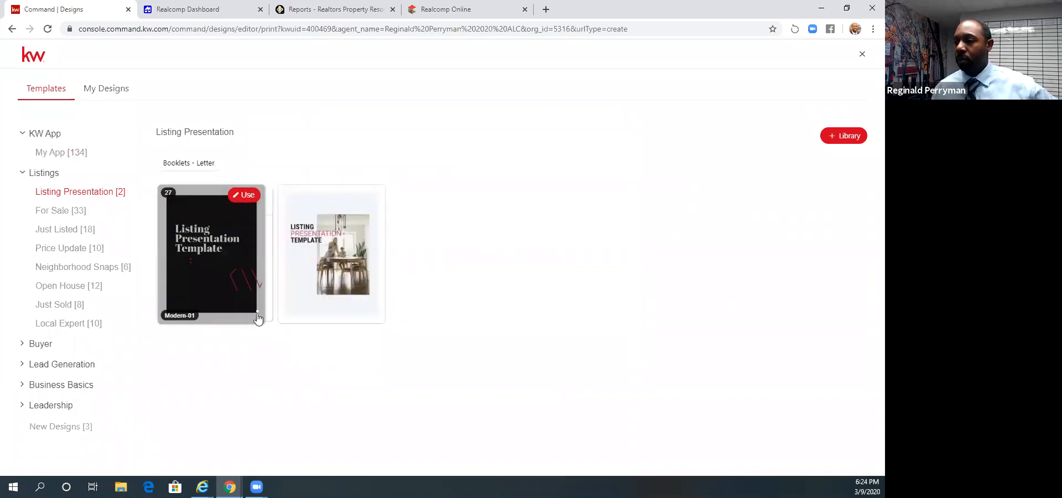
left_click(362, 196)
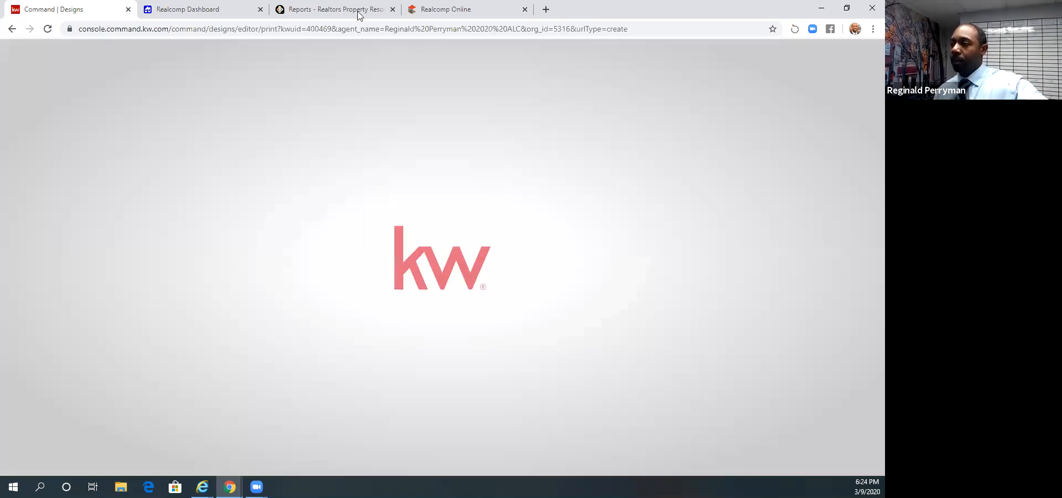
- Switch back to RPR, download the generated Seller's Report and view its cover page
left_click(319, 12)
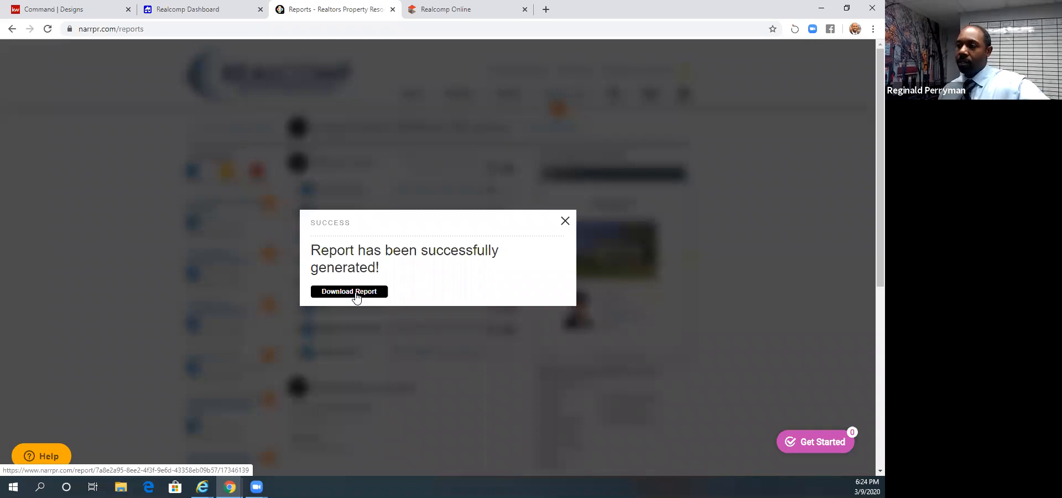
left_click(356, 296)
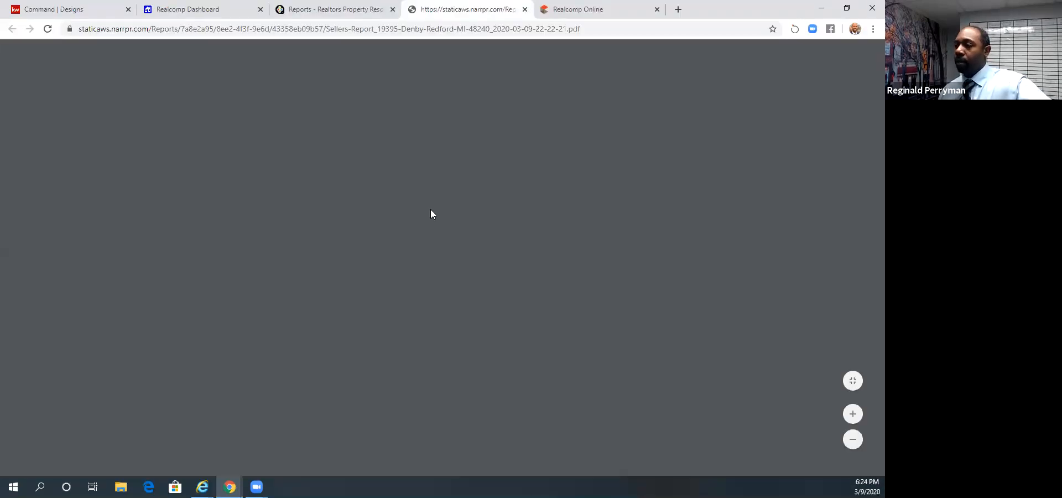
scroll(430, 209, "down", 4)
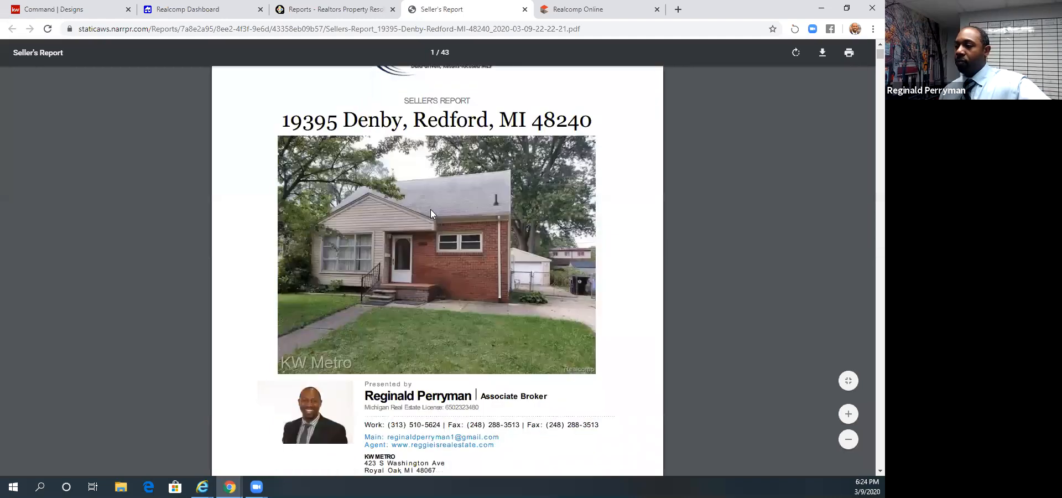
- Examine the Seller's Report pages on estimated value and comp analysis, home facts, photos, and sales and financing activity
scroll(434, 213, "down", 9)
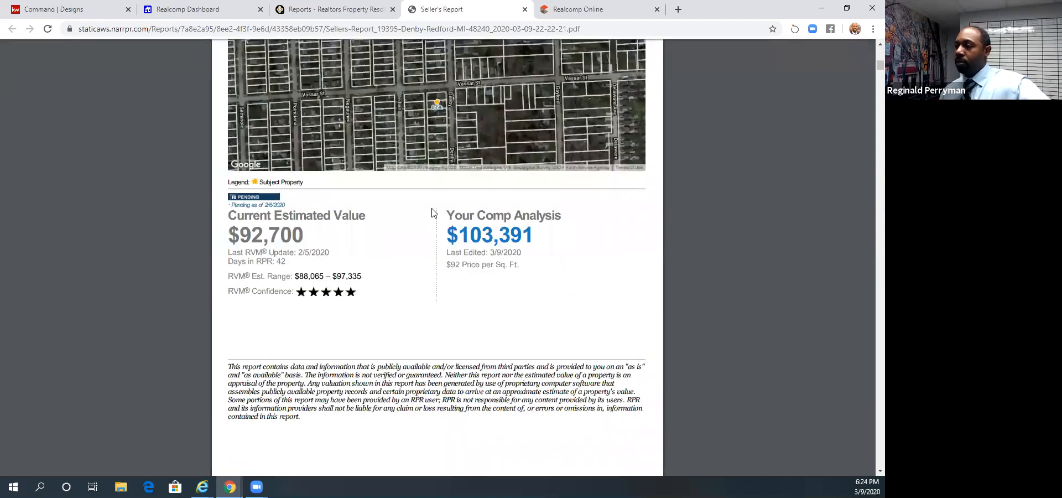
scroll(775, 44, "down", 9)
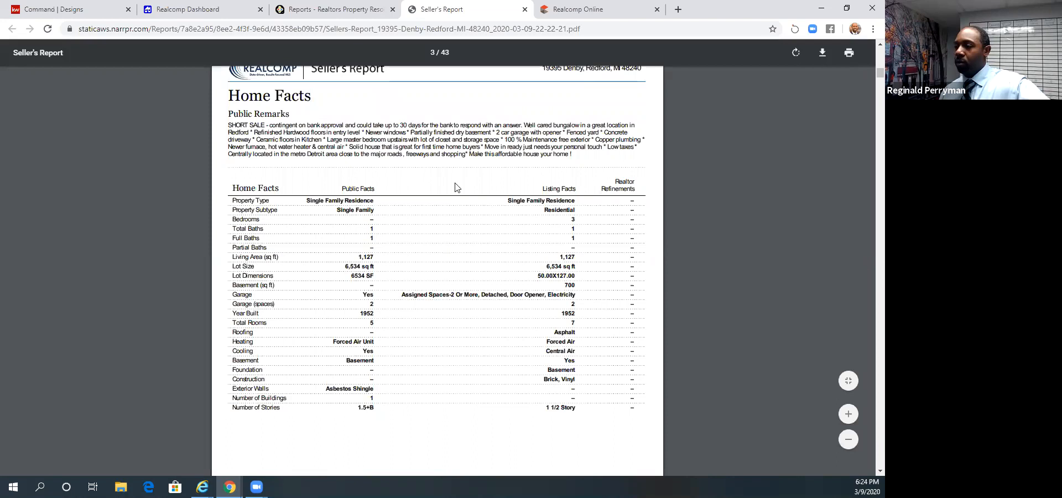
scroll(457, 189, "down", 1)
scroll(457, 188, "down", 10)
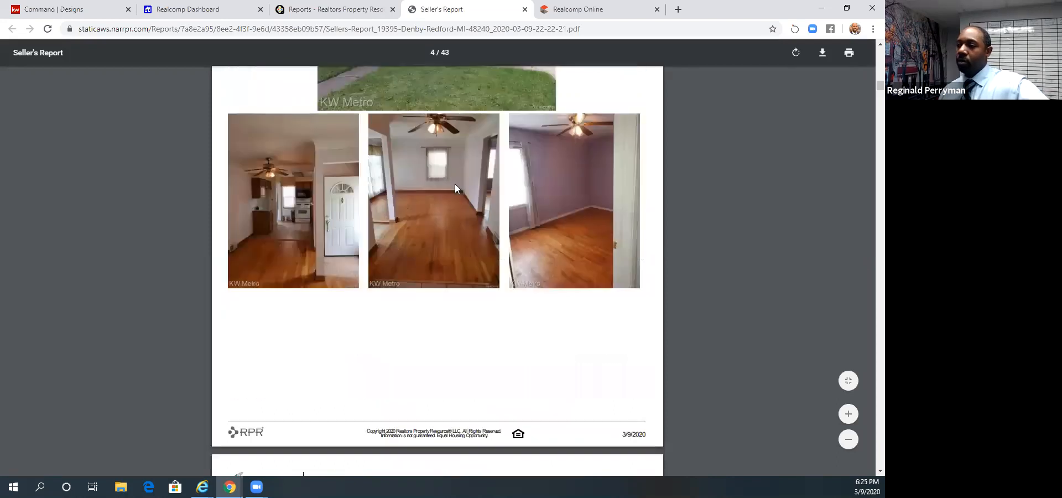
scroll(457, 188, "down", 5)
scroll(457, 188, "down", 8)
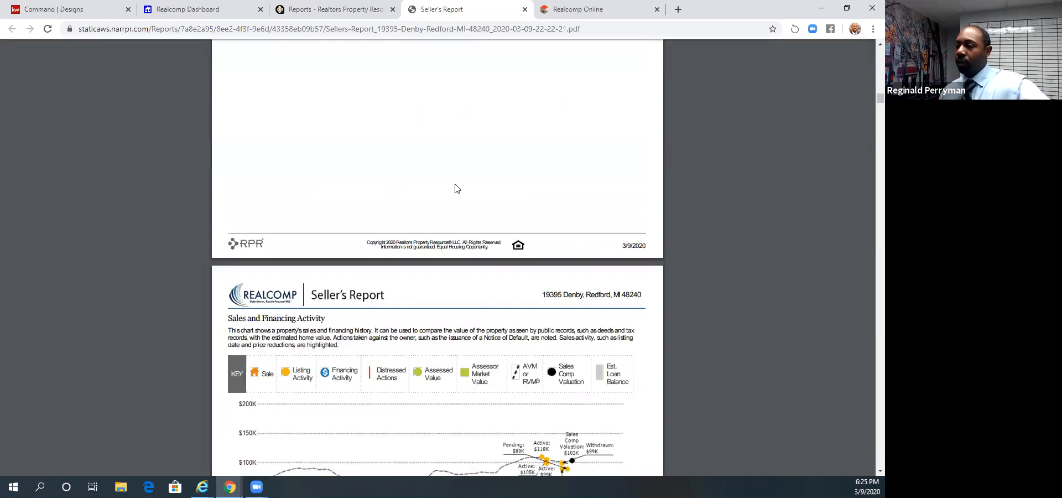
scroll(456, 189, "down", 8)
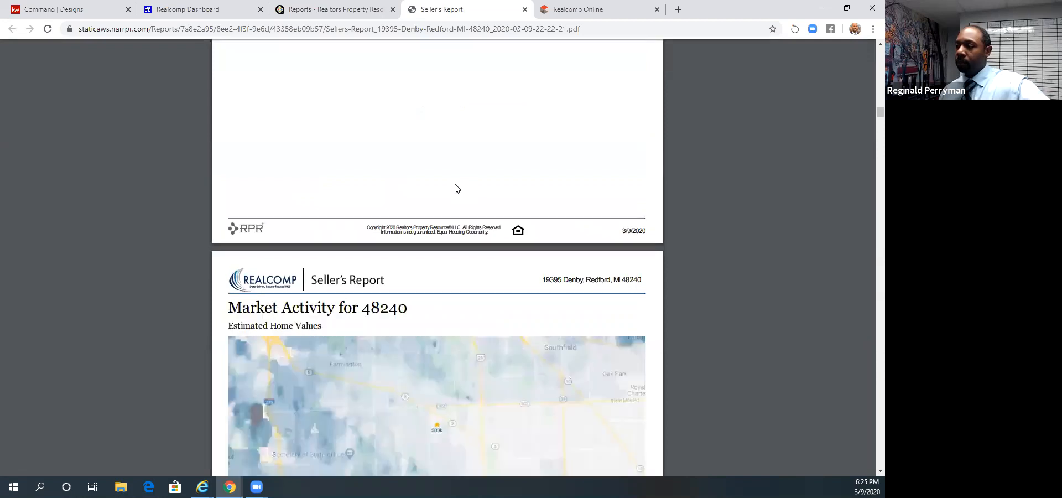
- Examine the report's charts on listing versus sales price, average price adjustments, median home value and sales volume
scroll(456, 189, "down", 8)
scroll(457, 189, "up", 5)
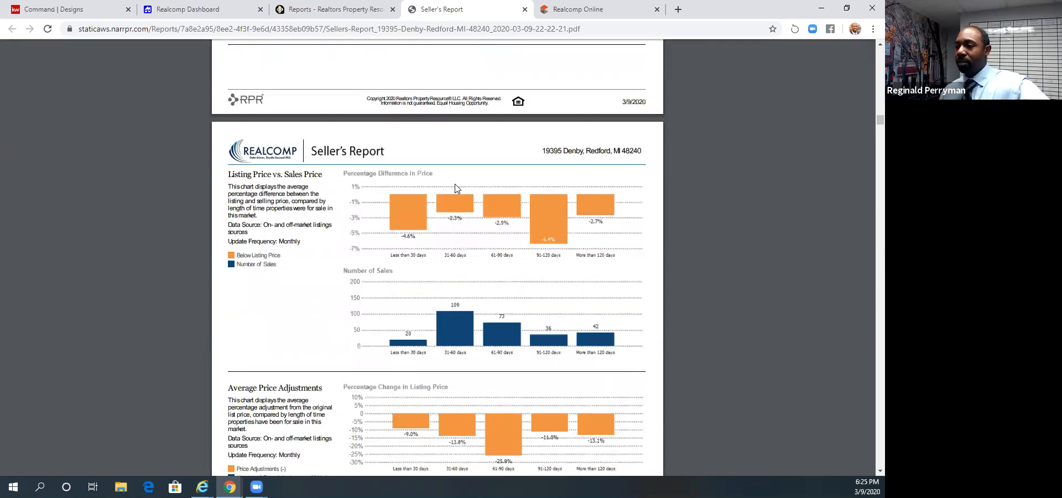
scroll(457, 189, "down", 1)
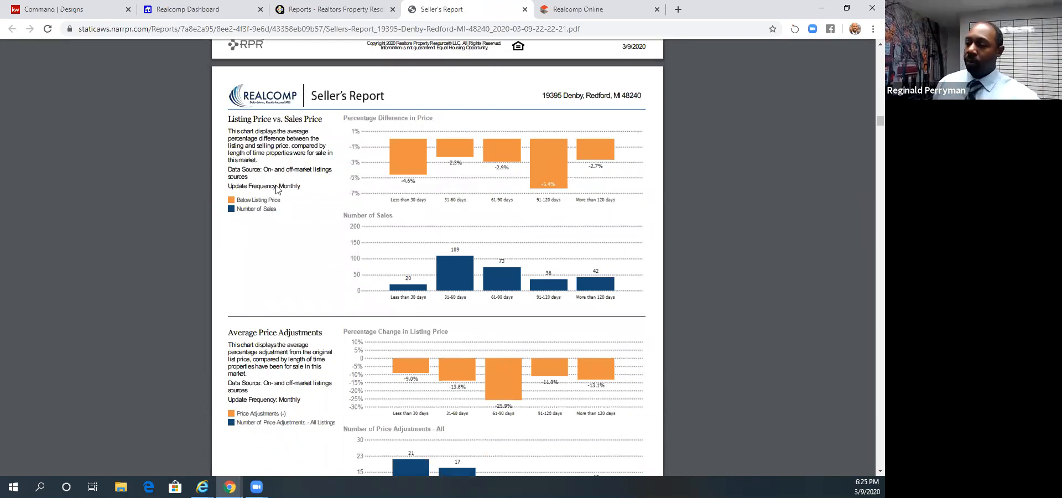
scroll(416, 195, "down", 5)
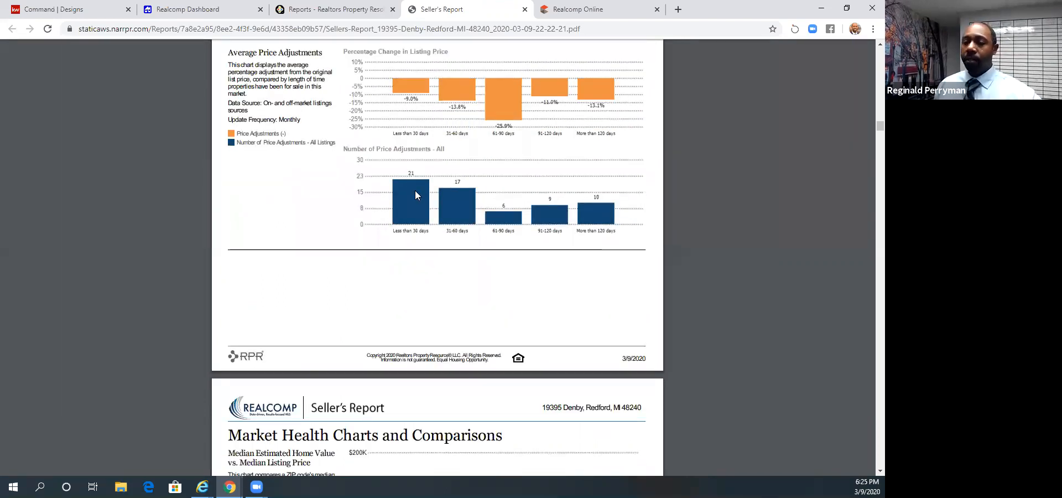
scroll(415, 191, "down", 5)
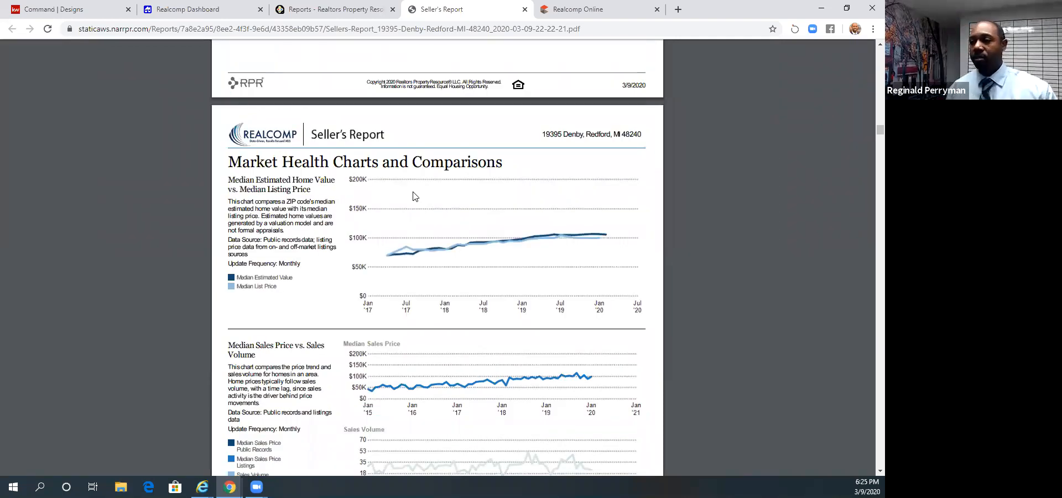
scroll(415, 197, "down", 2)
scroll(415, 196, "up", 1)
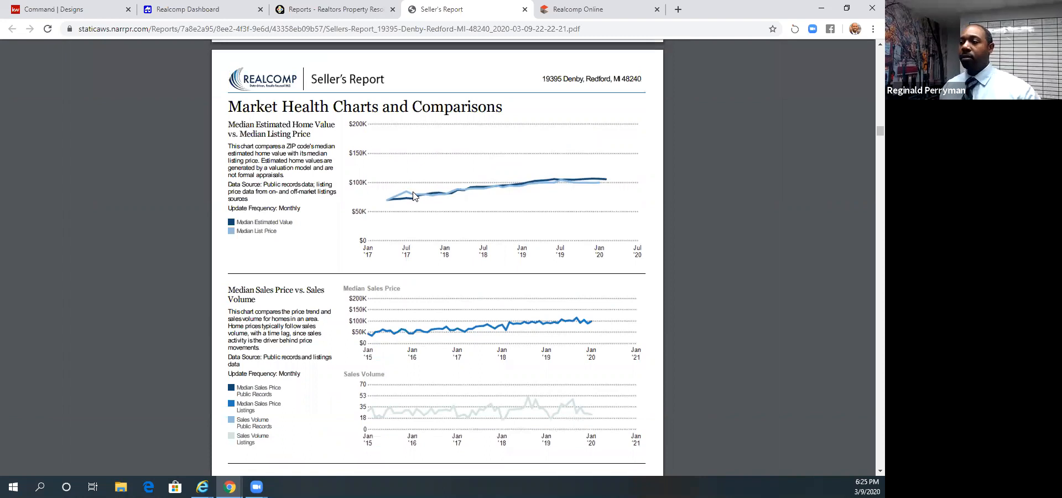
scroll(414, 195, "down", 1)
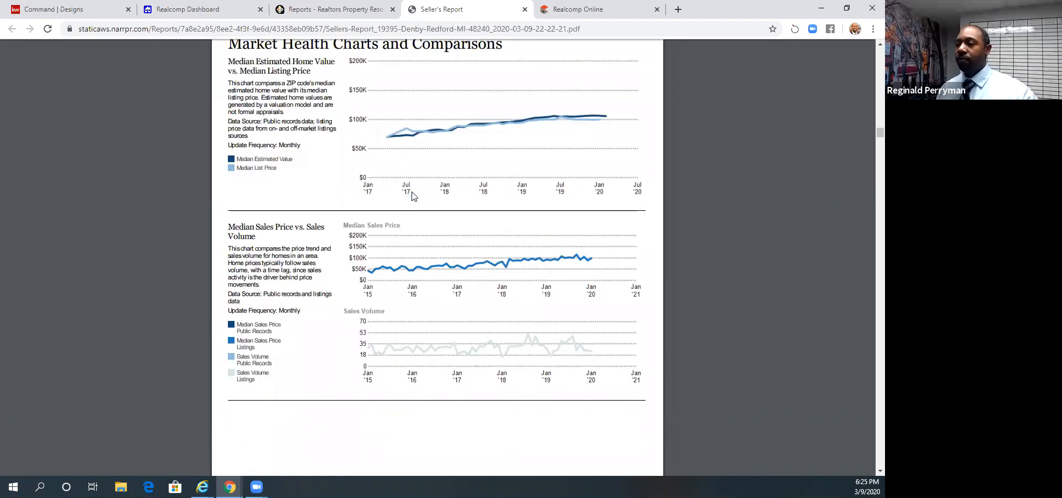
- Examine the report's charts on listing volume, inventory, and homes sold by bedroom, square footage, price range and age
scroll(414, 194, "down", 5)
scroll(414, 196, "down", 4)
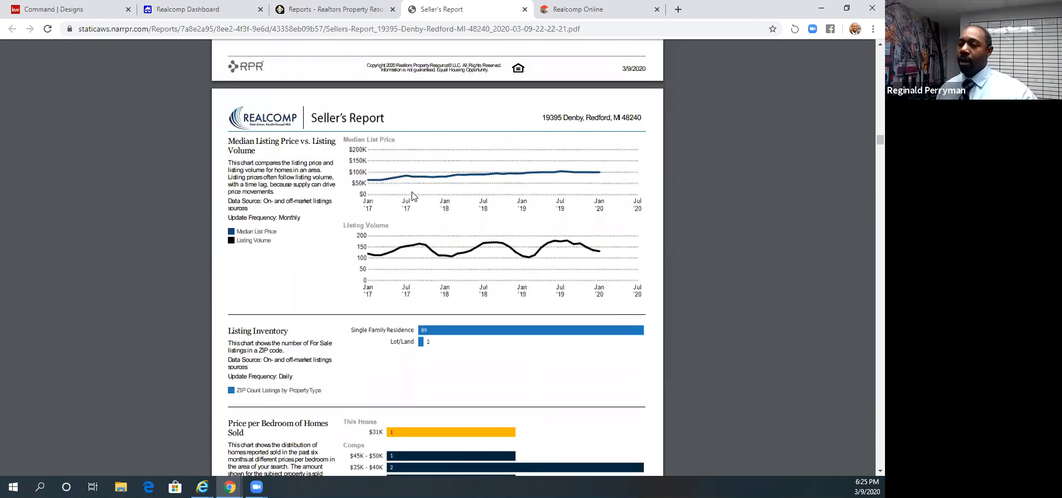
scroll(412, 195, "down", 6)
scroll(414, 196, "down", 6)
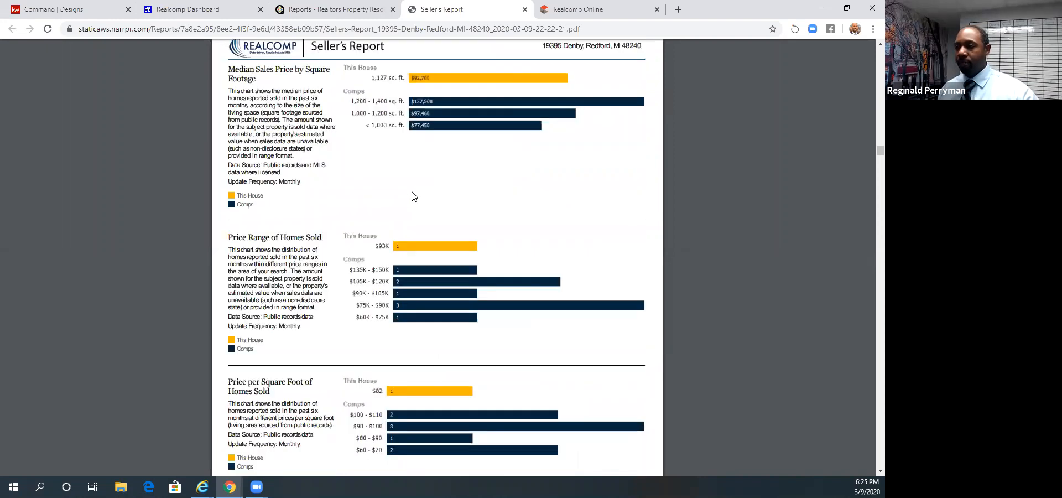
scroll(414, 195, "down", 5)
scroll(414, 195, "down", 3)
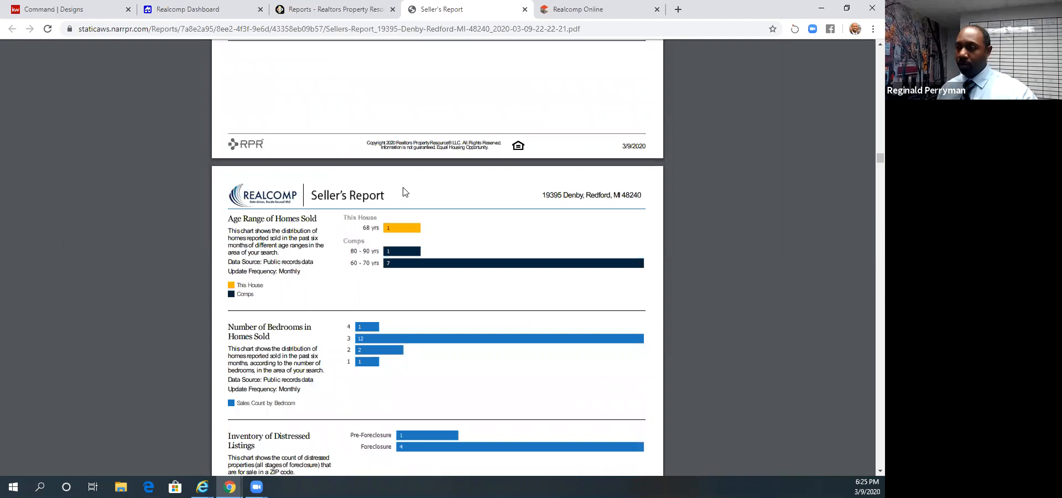
- Examine the report's age range, bedroom and distressed-listing charts and the market activity comparison tables of active listings
scroll(404, 192, "down", 4)
scroll(403, 192, "down", 7)
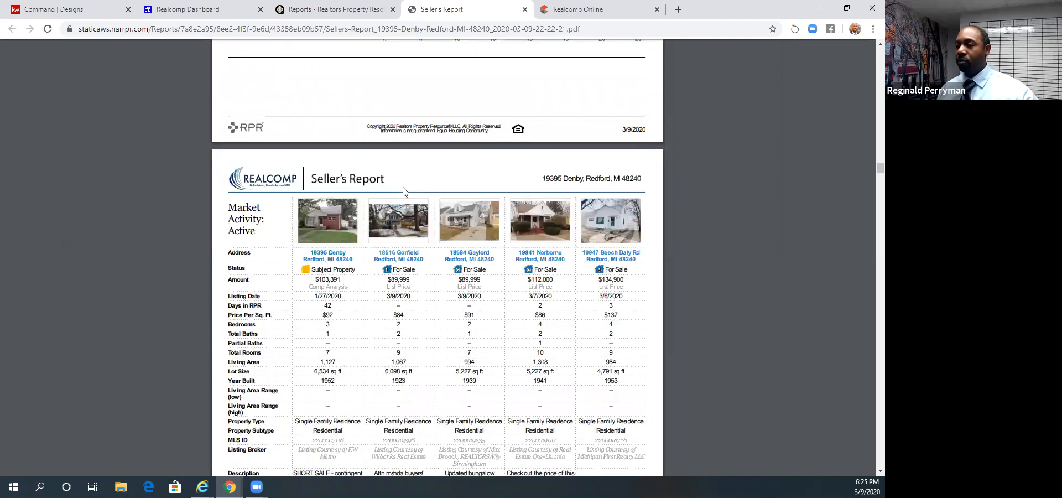
scroll(403, 192, "down", 2)
scroll(403, 192, "down", 1)
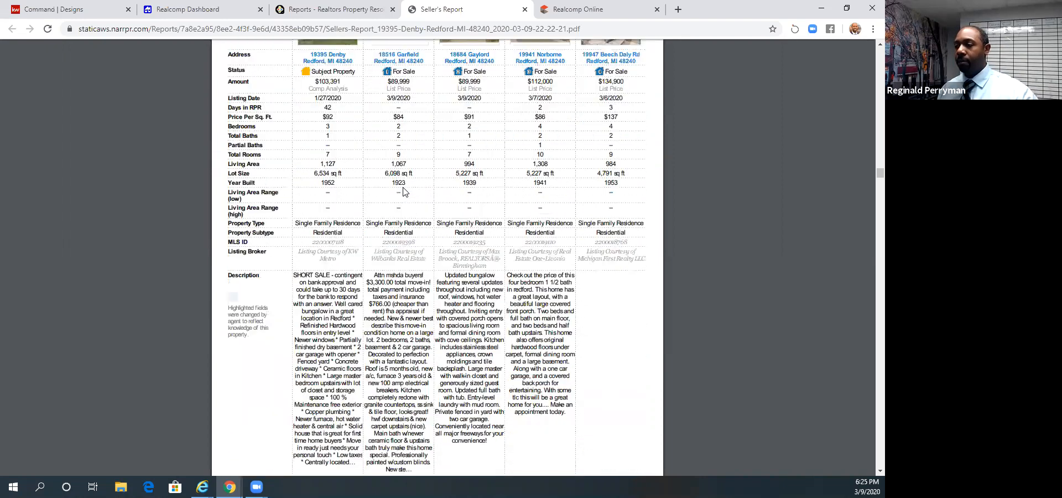
scroll(403, 192, "down", 10)
scroll(403, 192, "down", 4)
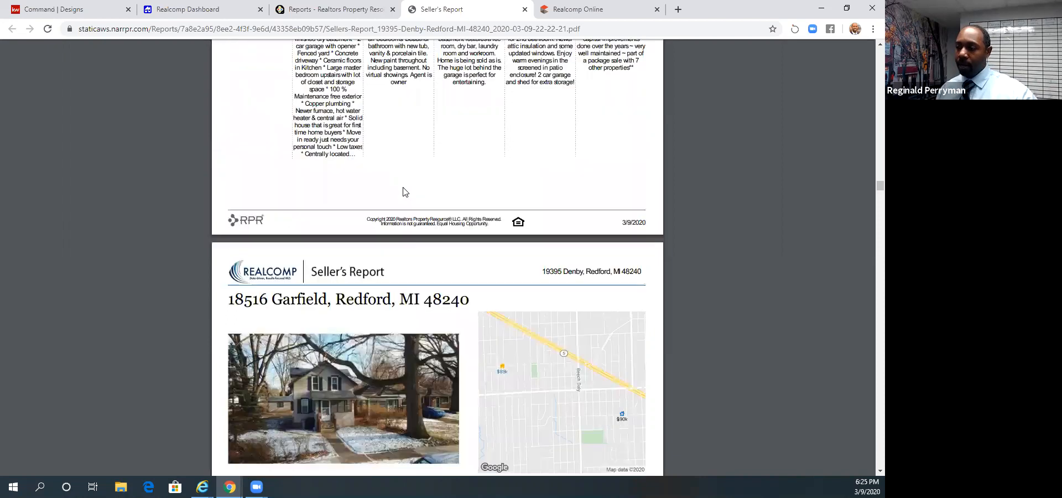
- Examine the report's individual pages for nearby for-sale homes, including list prices, location maps and home facts
scroll(403, 192, "down", 2)
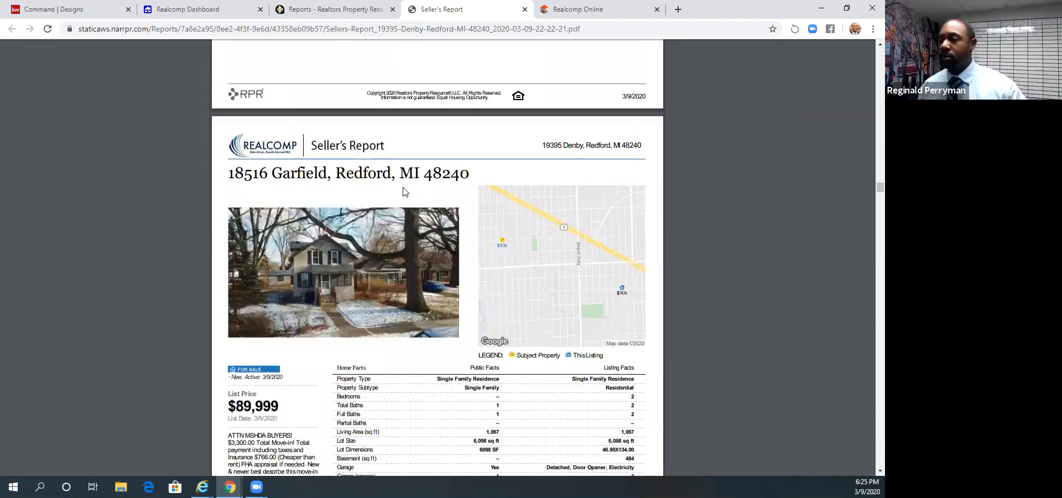
scroll(404, 193, "down", 1)
scroll(404, 193, "down", 6)
scroll(403, 193, "down", 7)
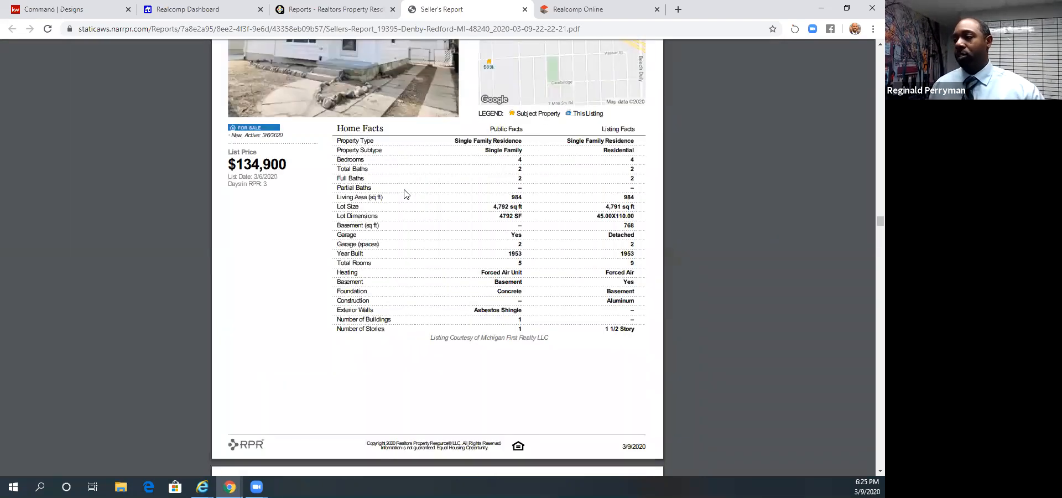
scroll(404, 192, "down", 10)
scroll(404, 194, "down", 7)
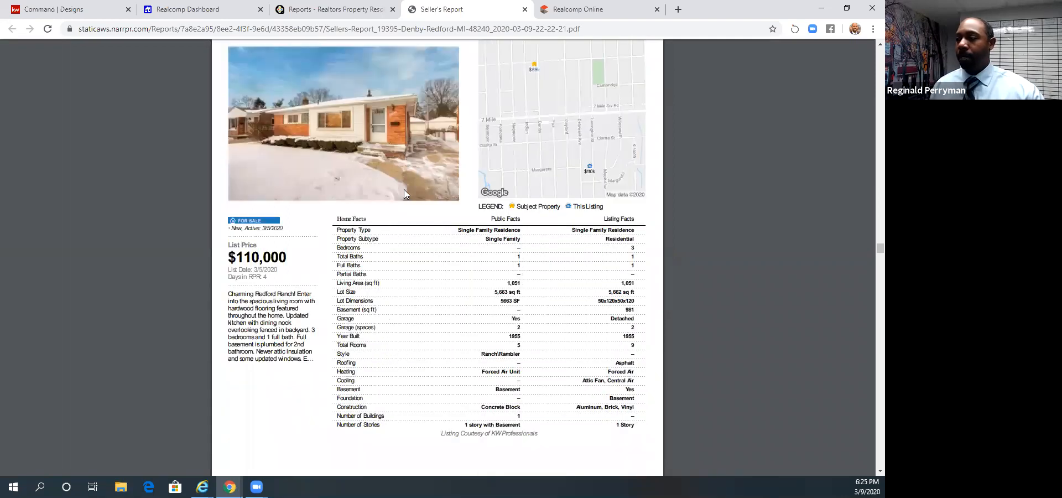
scroll(404, 194, "down", 7)
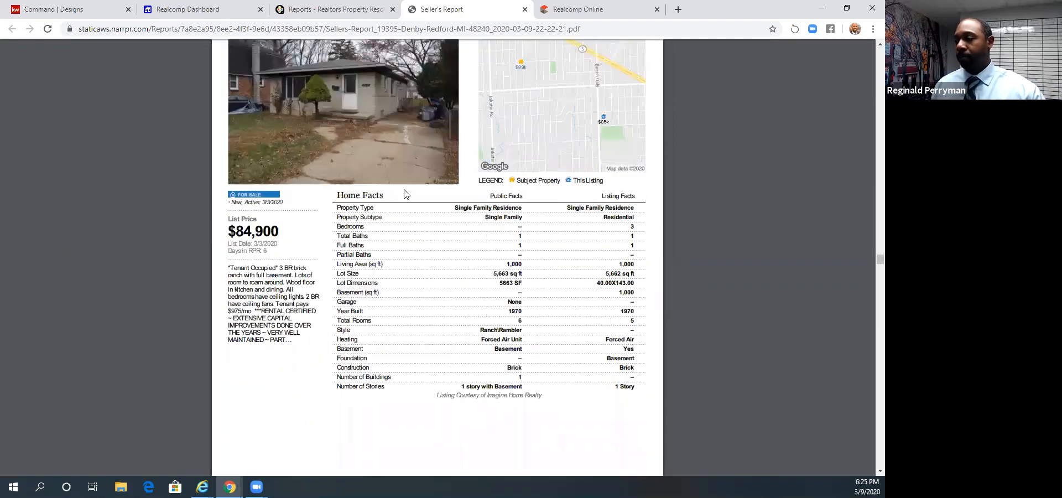
- Examine the report's individual pages for pending listings, including list prices, descriptions and home facts
scroll(403, 193, "down", 7)
scroll(404, 194, "down", 15)
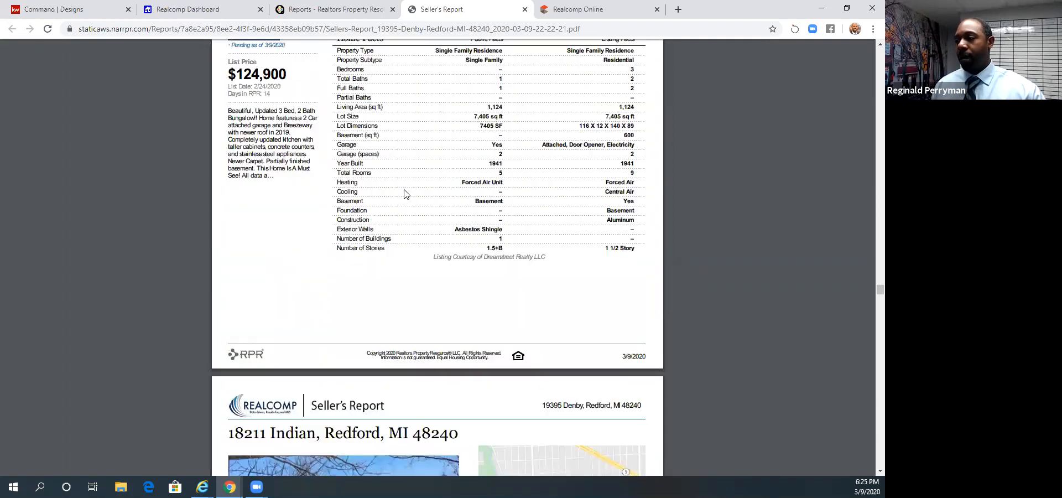
scroll(403, 194, "down", 12)
scroll(407, 194, "down", 6)
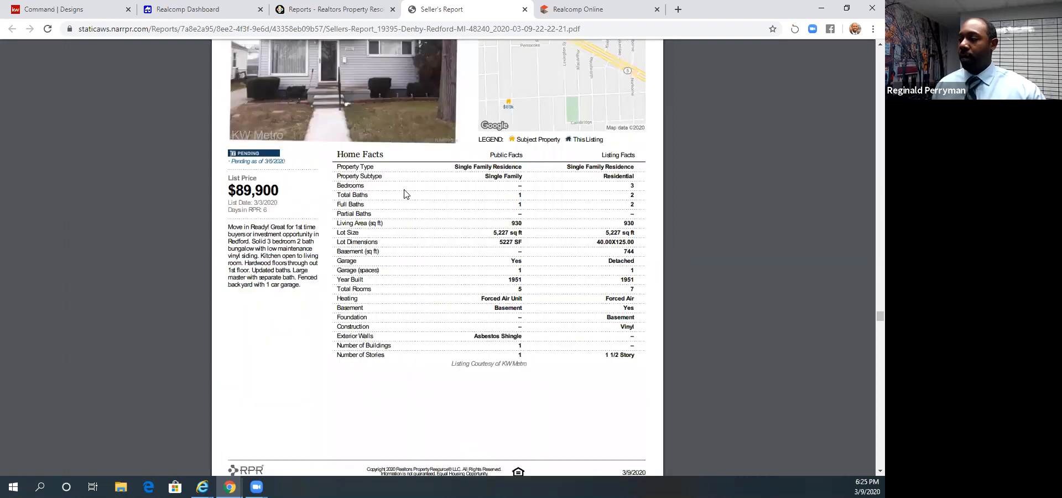
scroll(813, 301, "down", 10)
scroll(867, 345, "down", 15)
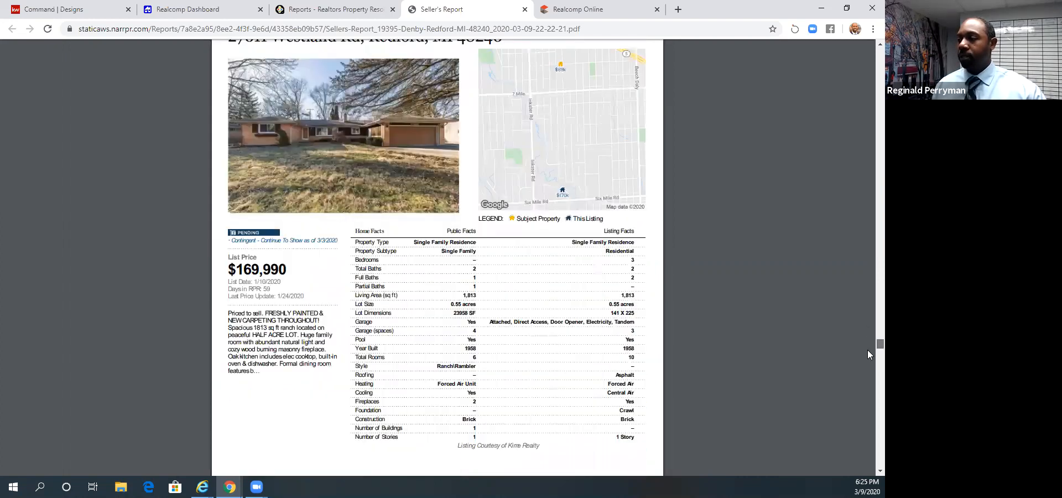
- Examine the report's individual pages for recently sold homes, including sold prices, sold dates and home facts
scroll(867, 368, "down", 10)
scroll(868, 386, "down", 10)
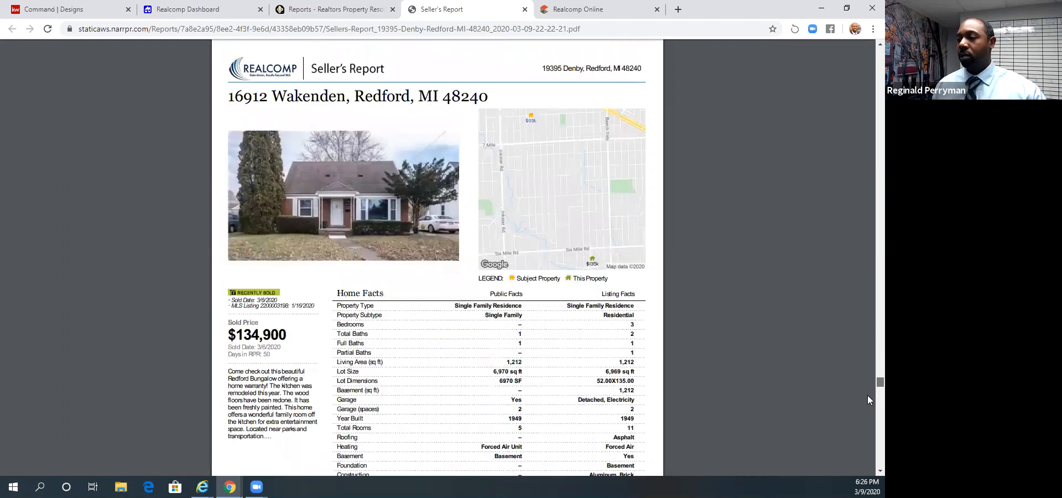
scroll(868, 399, "down", 10)
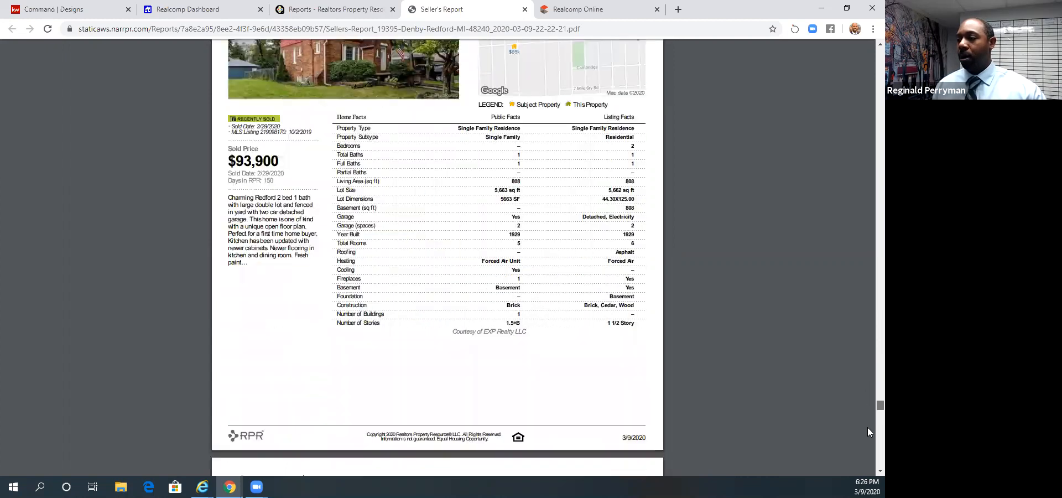
scroll(868, 436, "down", 5)
scroll(868, 449, "down", 15)
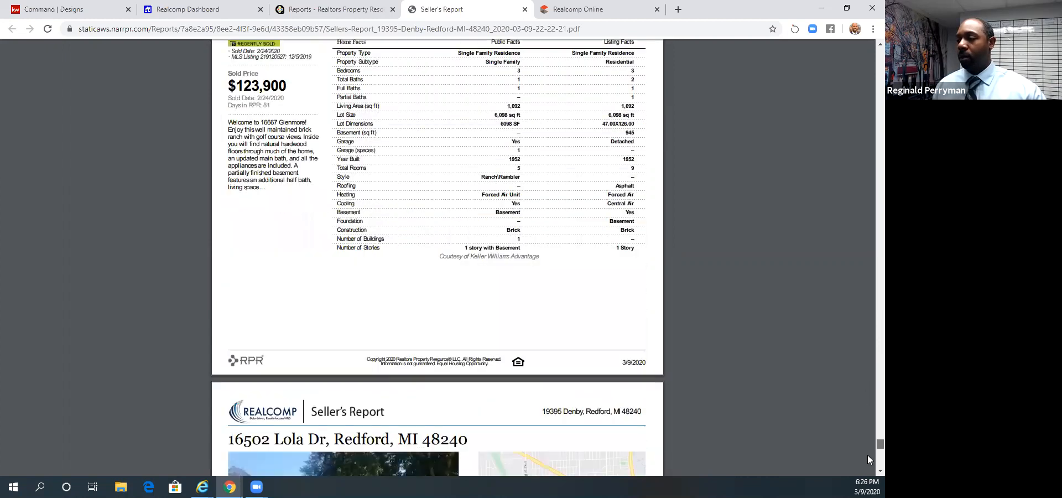
scroll(868, 462, "down", 12)
- Return to the front of the Seller's Report and close the report
scroll(844, 54, "up", 10)
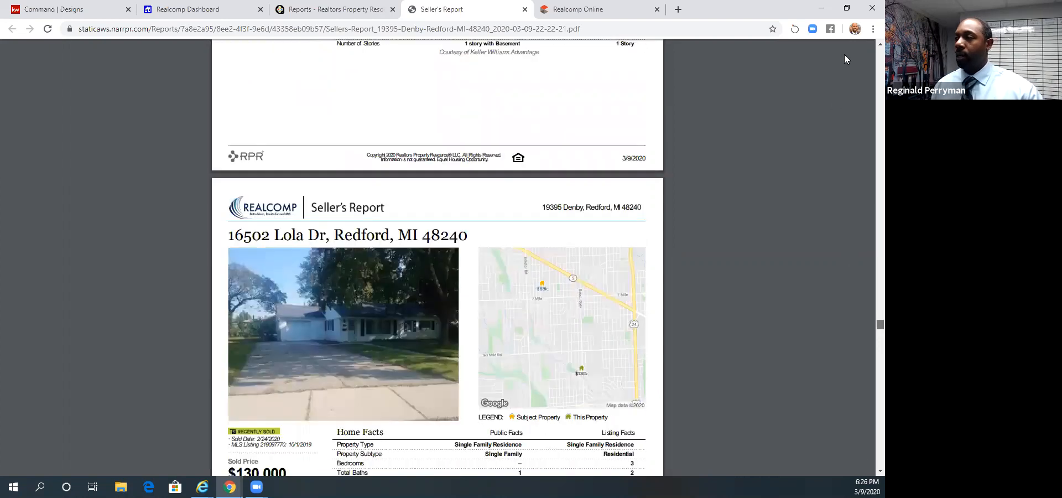
scroll(484, 82, "up", 20)
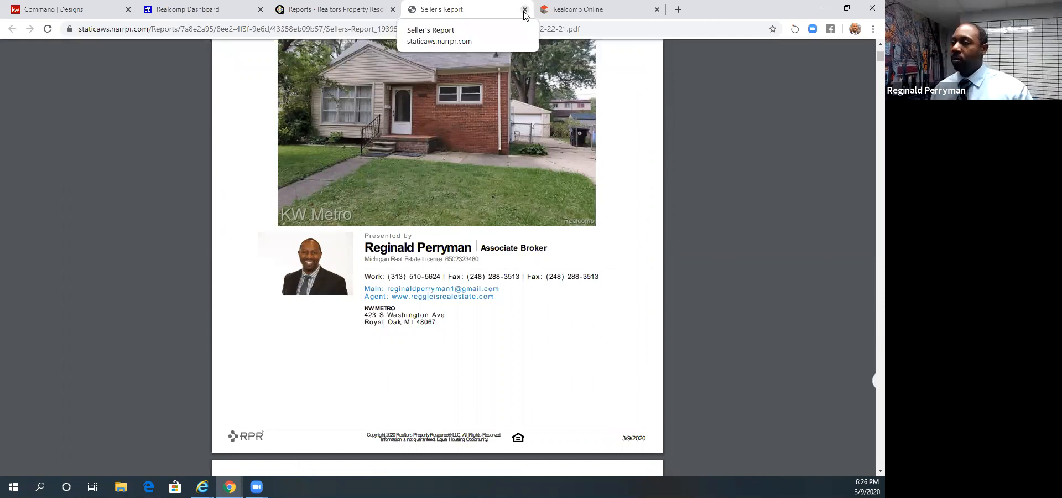
key("ctrl+w")
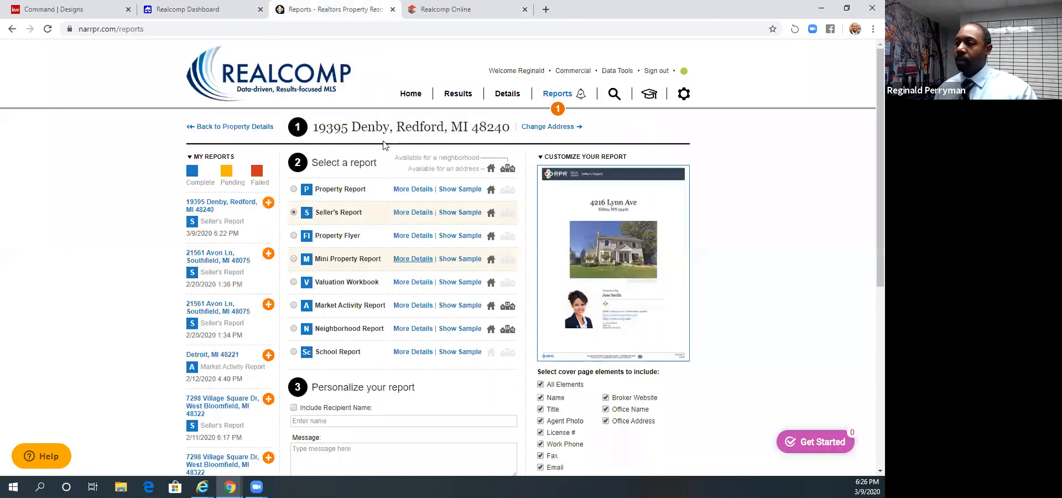
- Switch to KW Command Designs, apply the Listing Presentation Template cover to the blank page and select its dining room photo
left_click(74, 11)
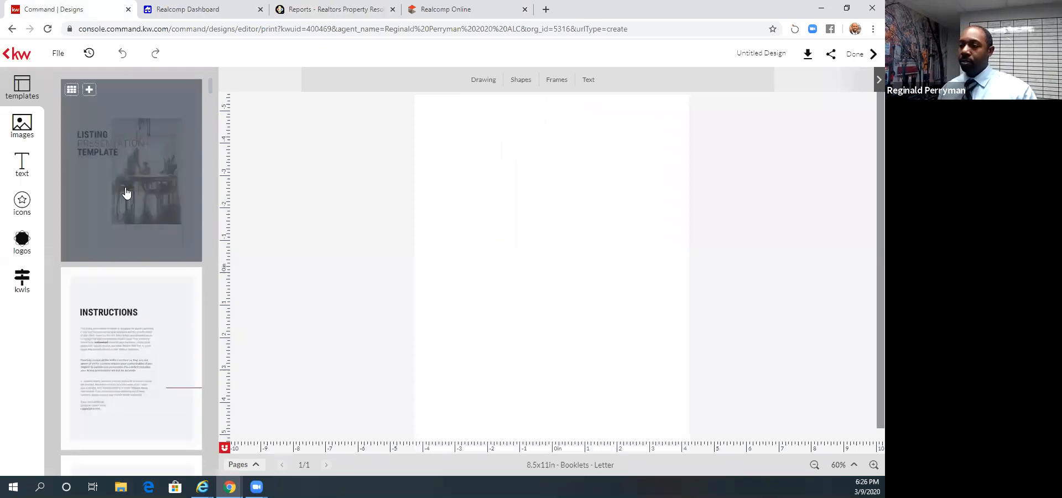
left_click(71, 91)
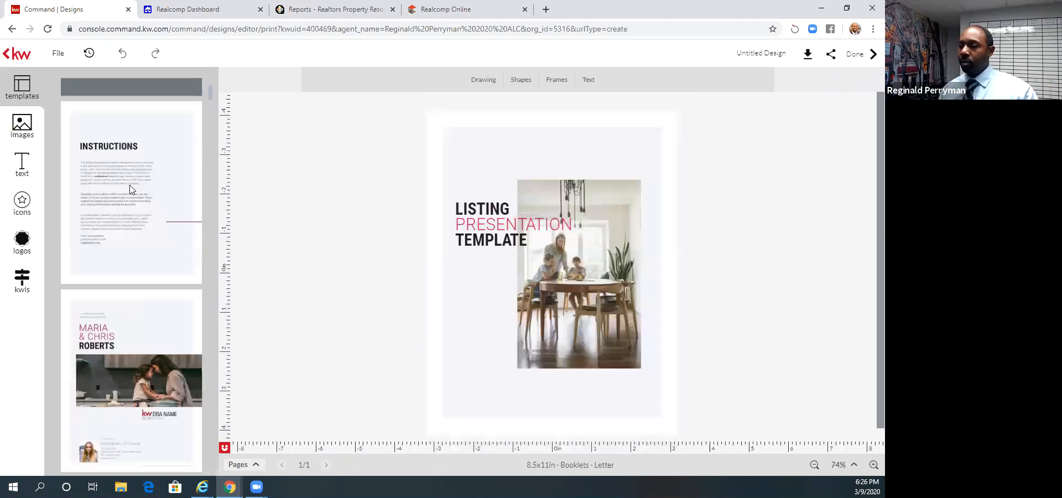
left_click(584, 263)
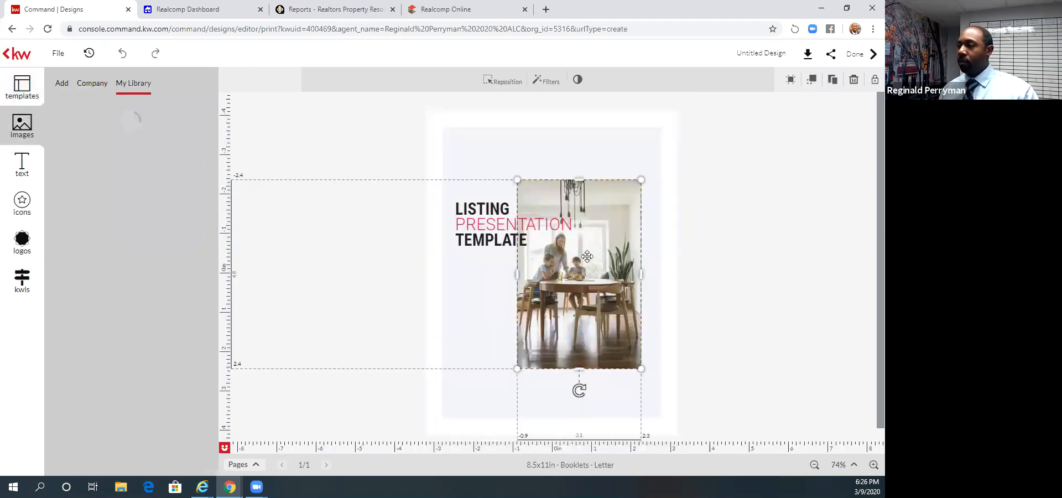
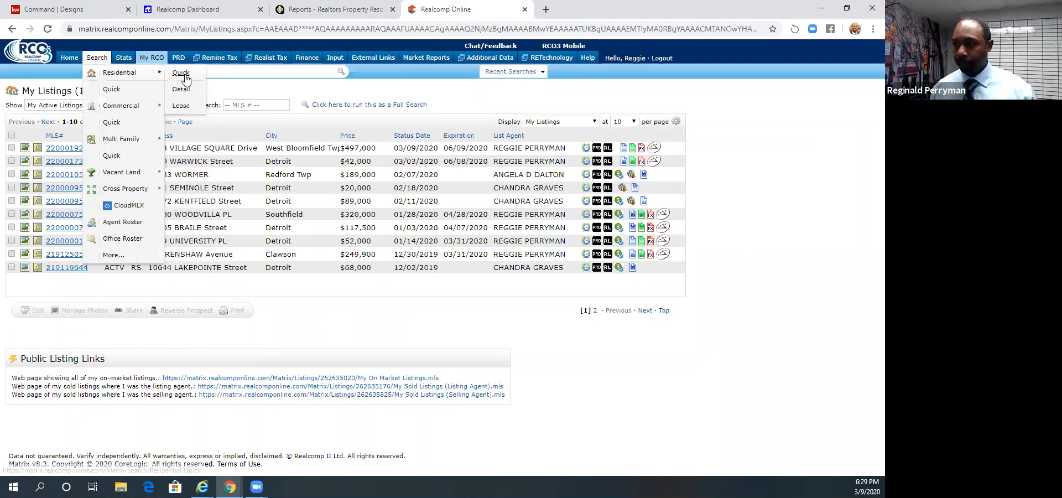
- Open the Realcomp Residential Quick search and center the map search radius on the subject property's address
left_click(181, 73)
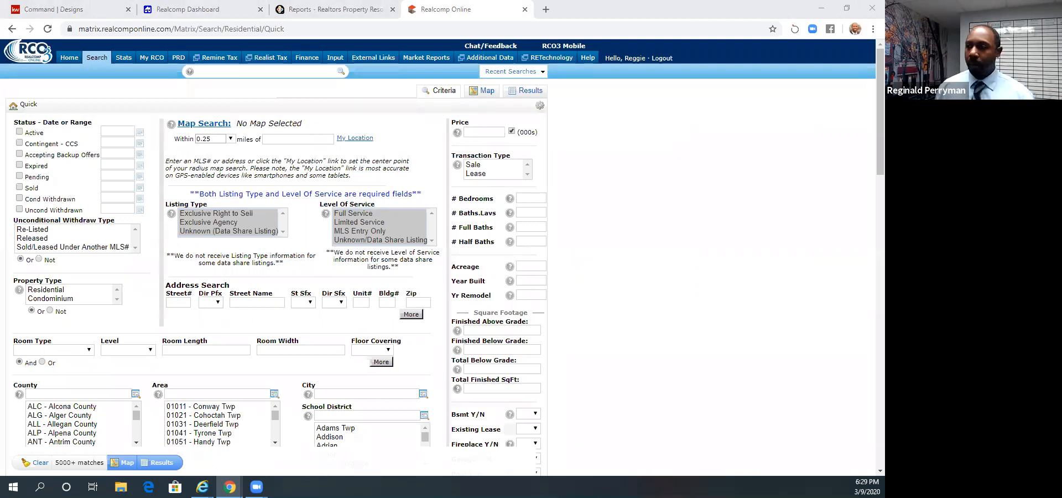
left_click(298, 139)
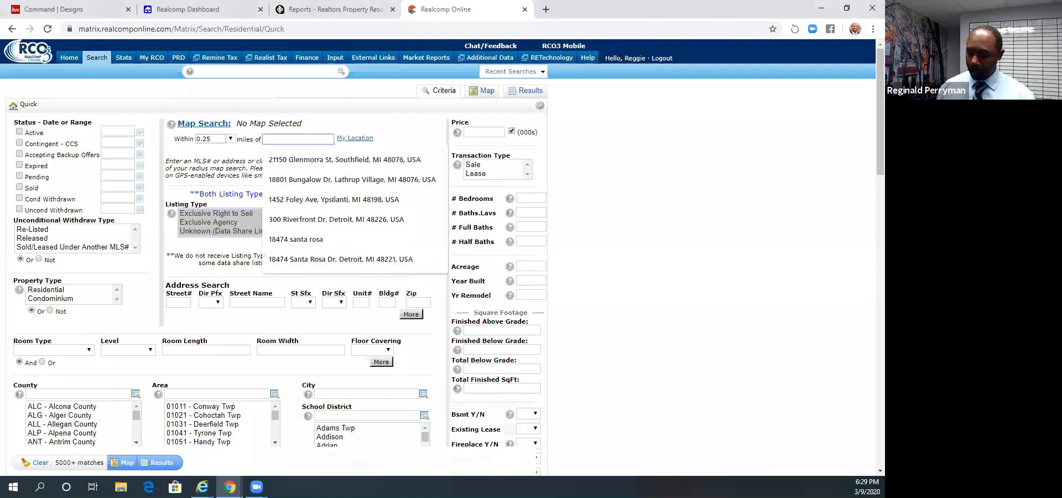
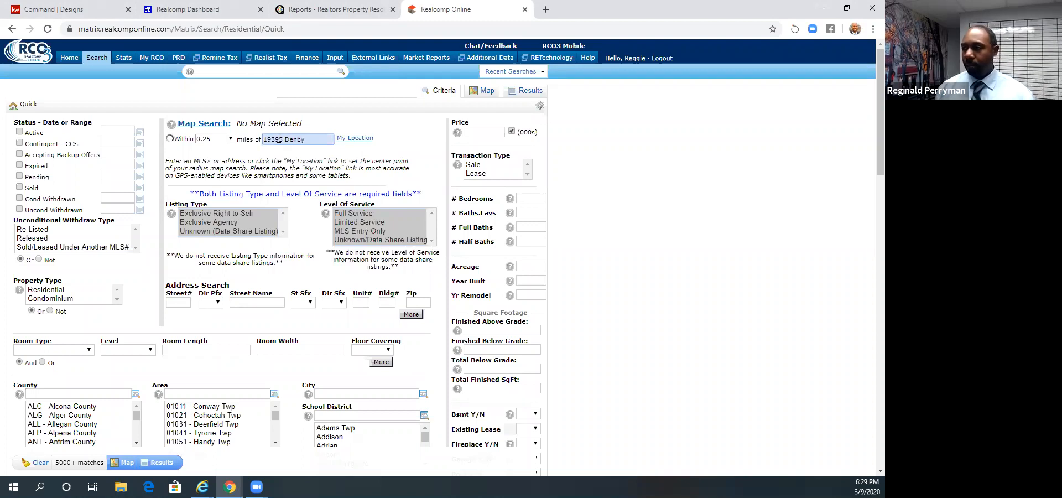
left_click(219, 156)
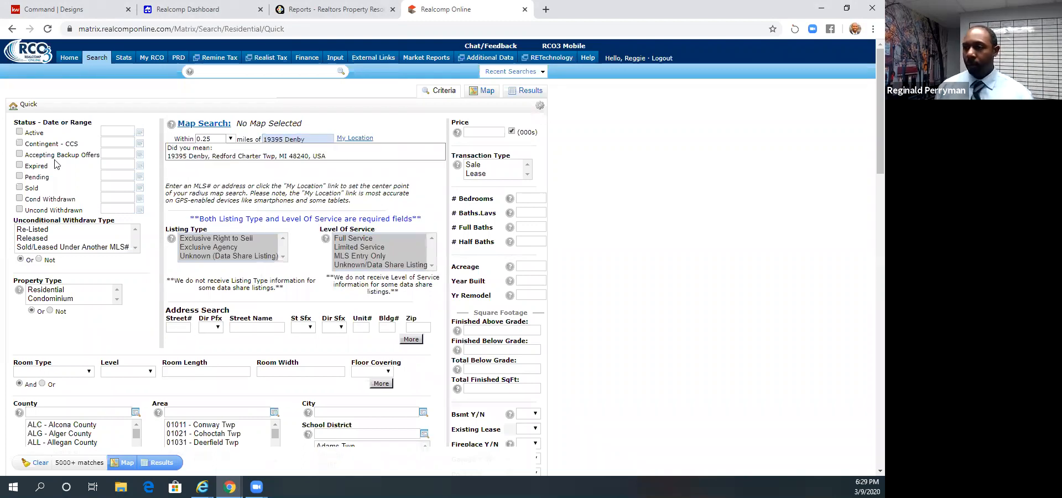
- Filter for Active, Pending and Sold listings, with sold range 0-180, property type Residential and transaction type Sale
left_click(20, 176)
left_click(20, 189)
double_click(126, 187)
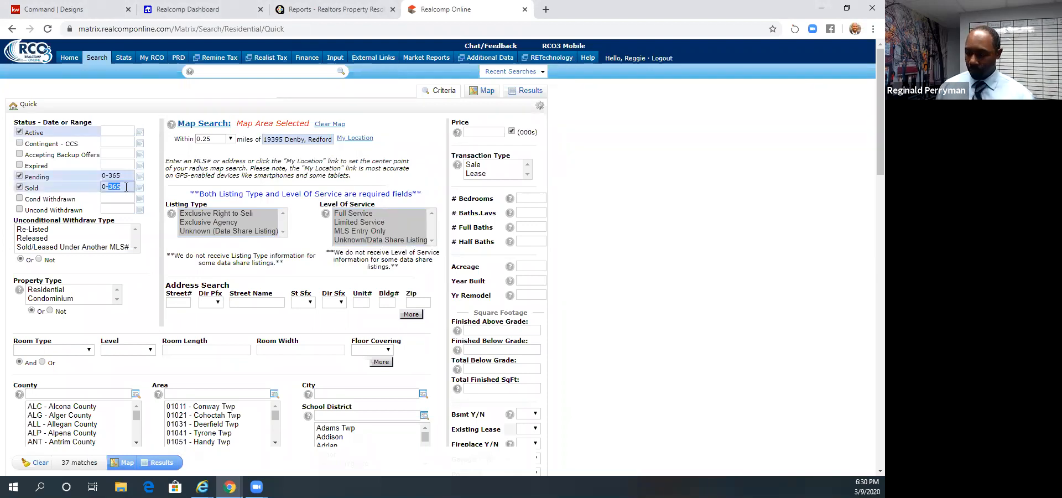
type("180")
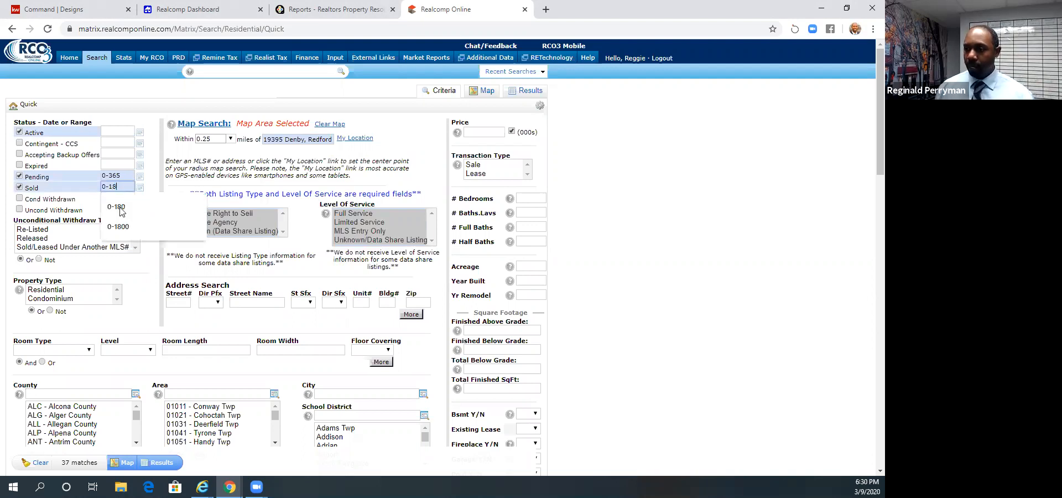
left_click(59, 289)
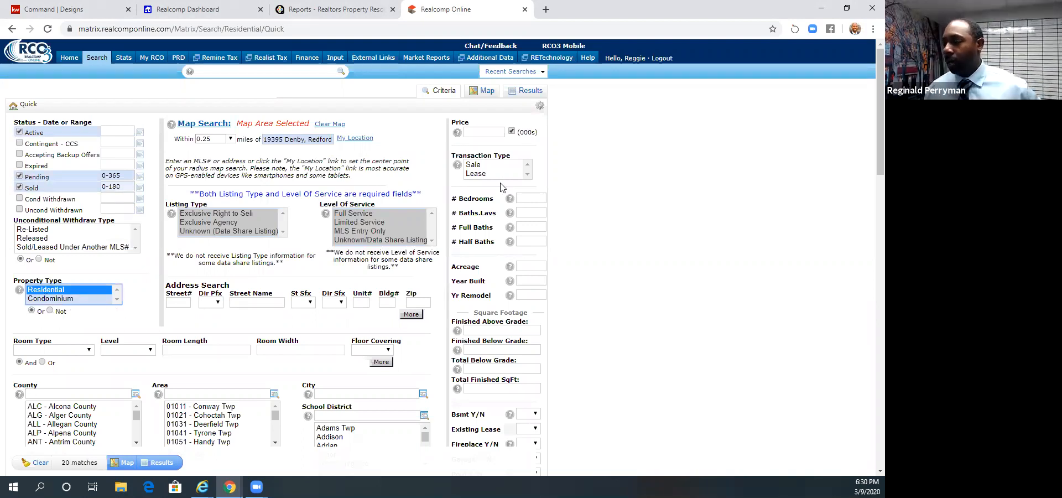
left_click(474, 168)
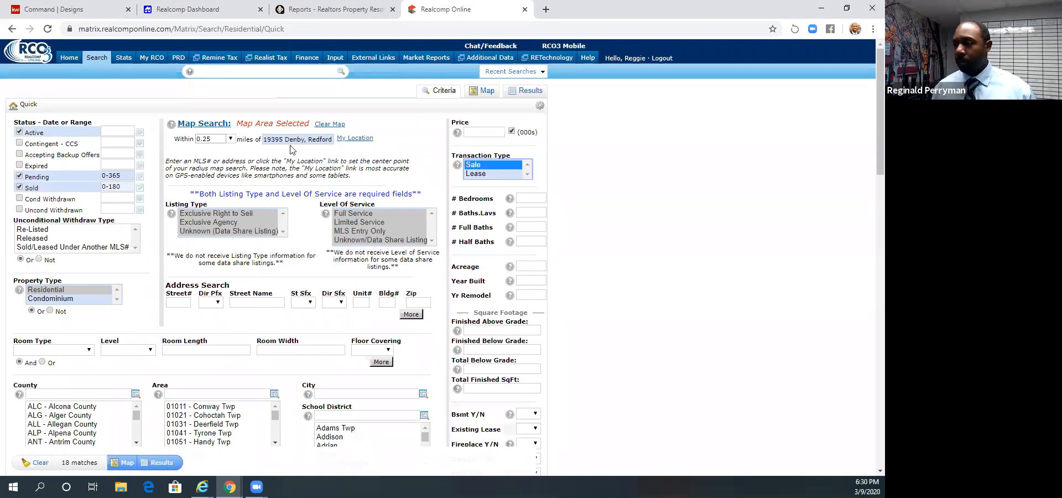
- Set the search city to Redford Twp
scroll(279, 87, "down", 1)
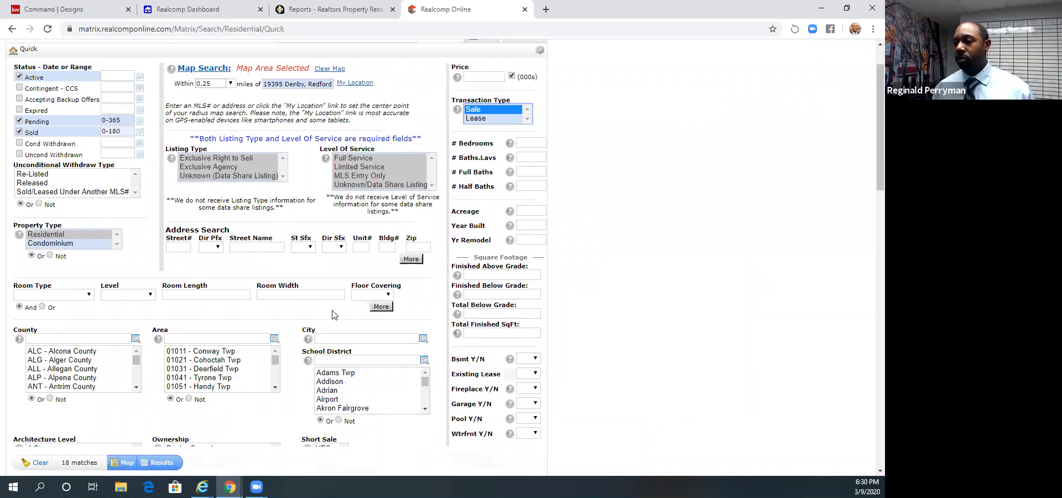
left_click(331, 339)
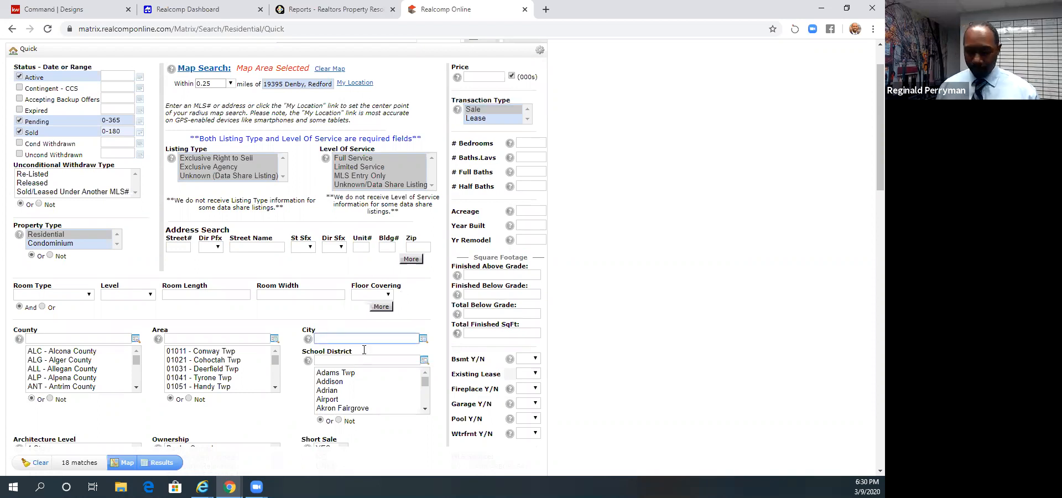
type("Red")
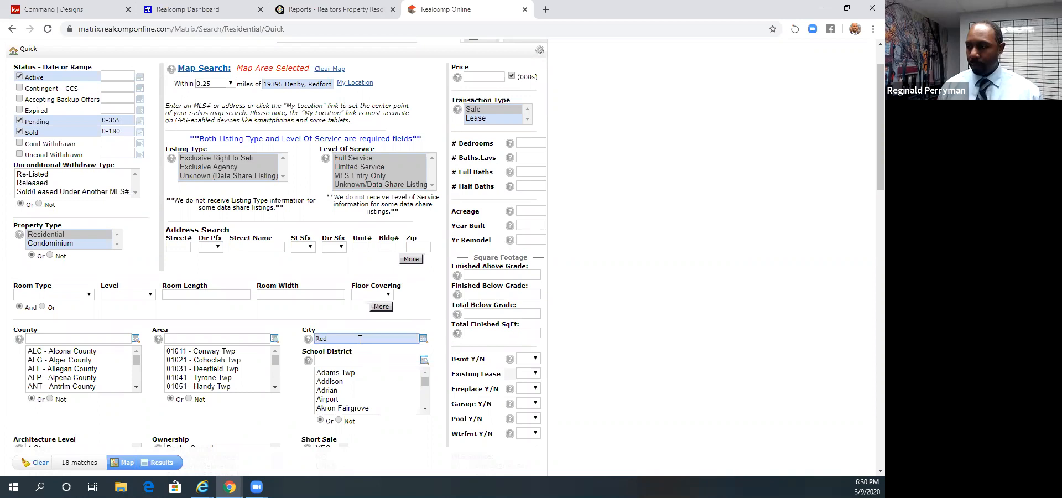
type("ford")
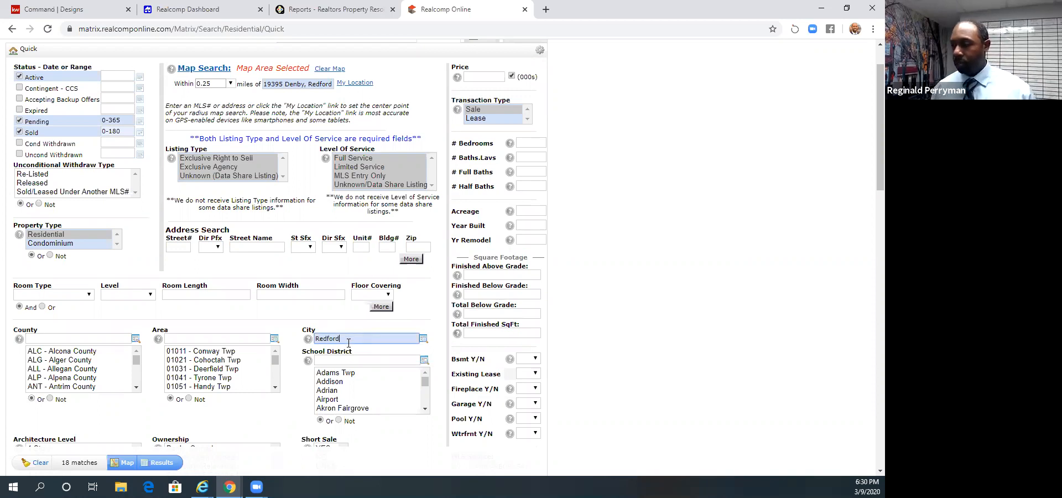
key("Return")
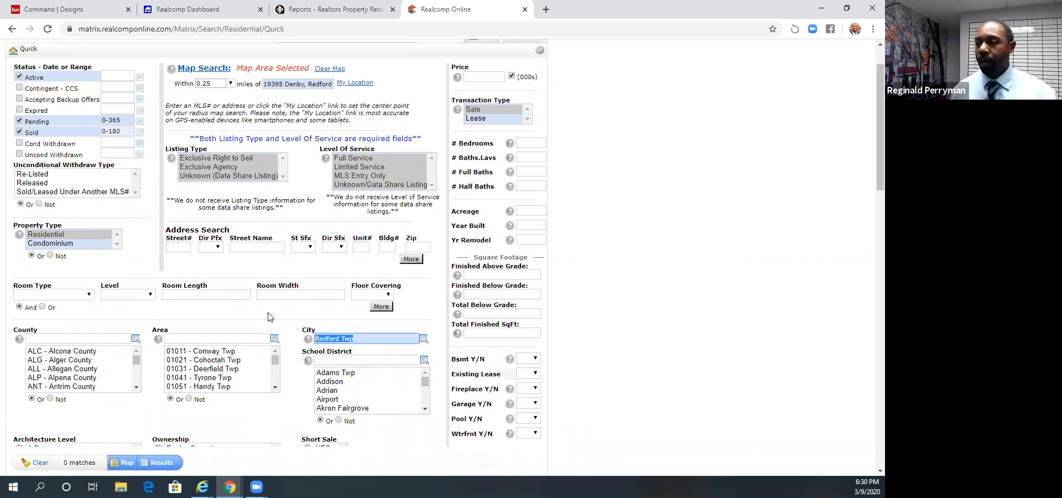
- View the matching listings on the map and inspect the shape options of the search radius circle
scroll(271, 318, "up", 1)
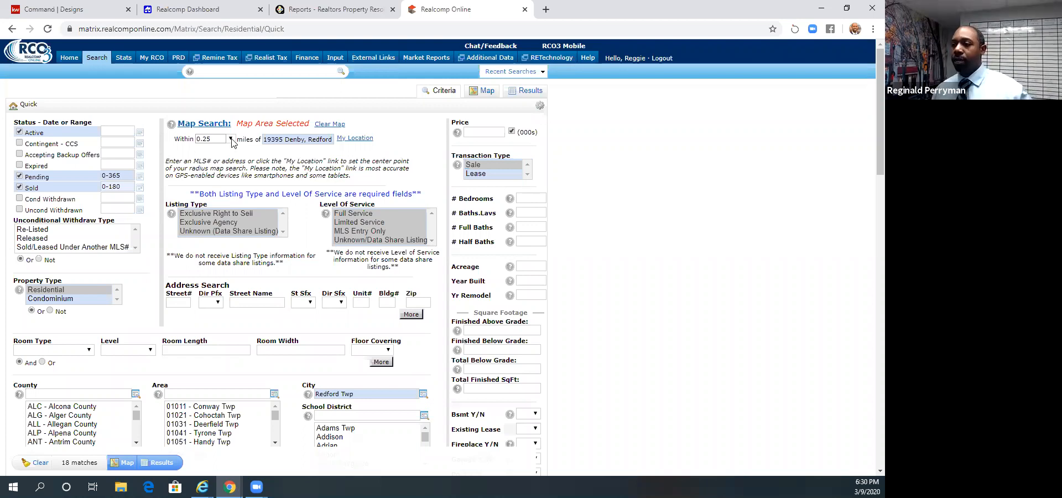
left_click(231, 139)
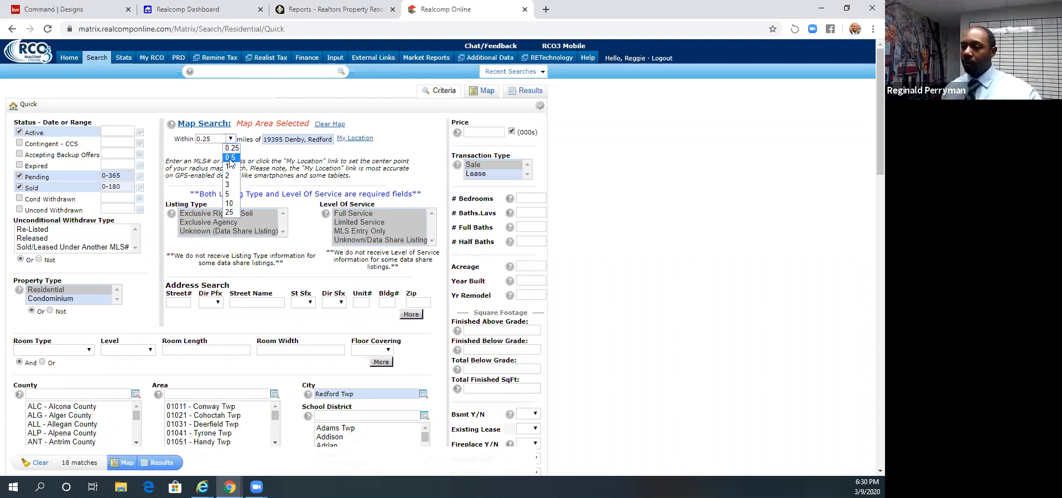
left_click(485, 91)
left_click(484, 98)
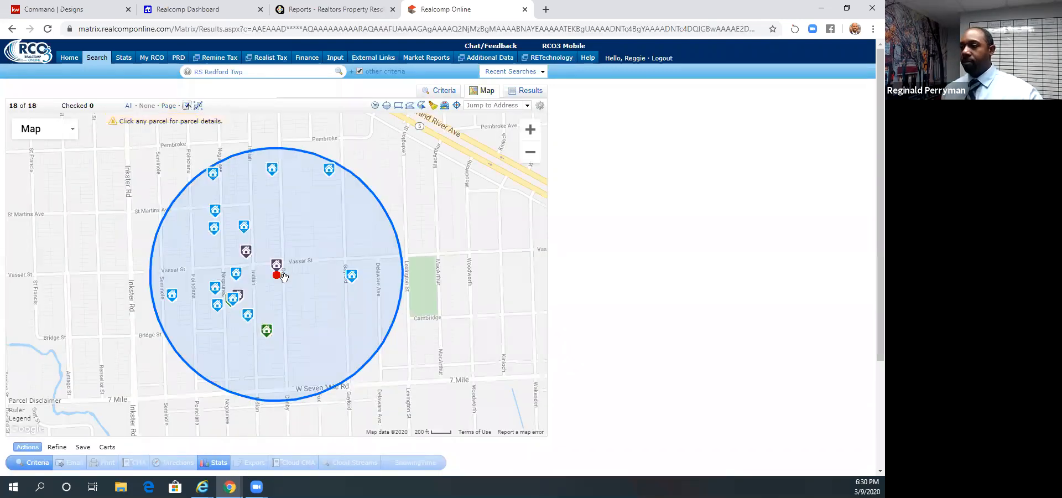
left_click(281, 275)
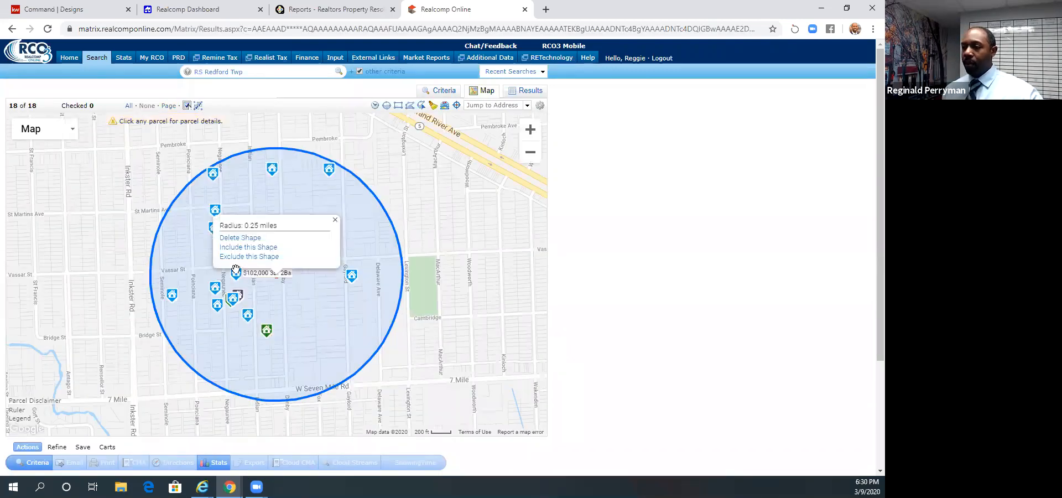
left_click(314, 307)
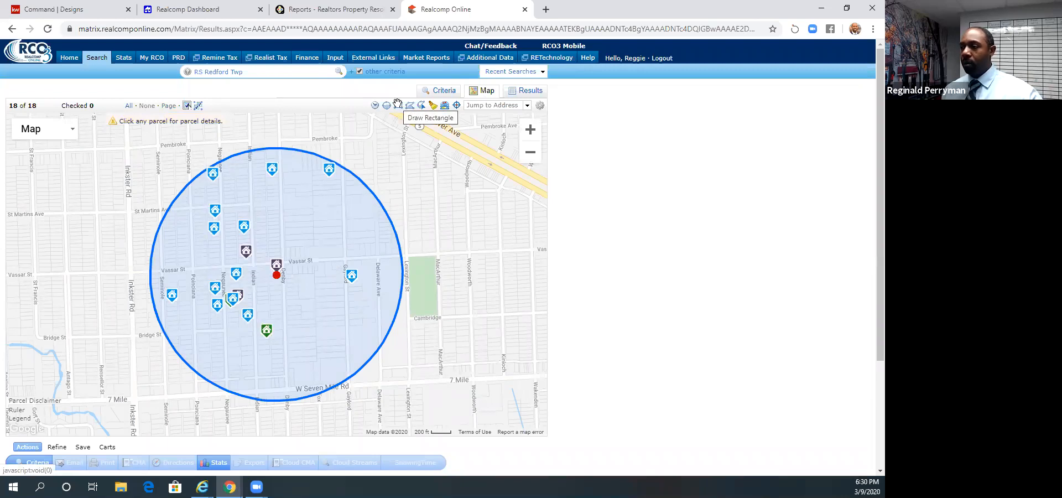
left_click(276, 275)
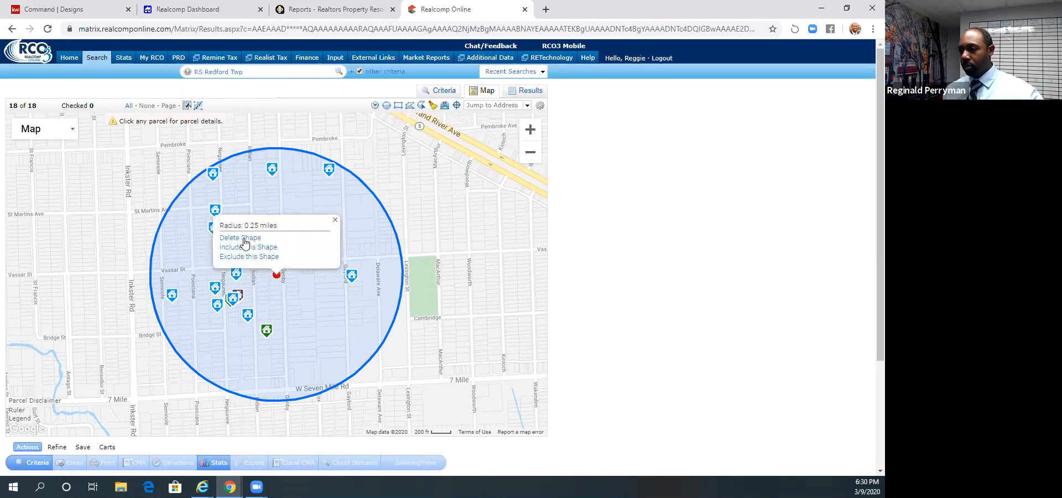
left_click(395, 104)
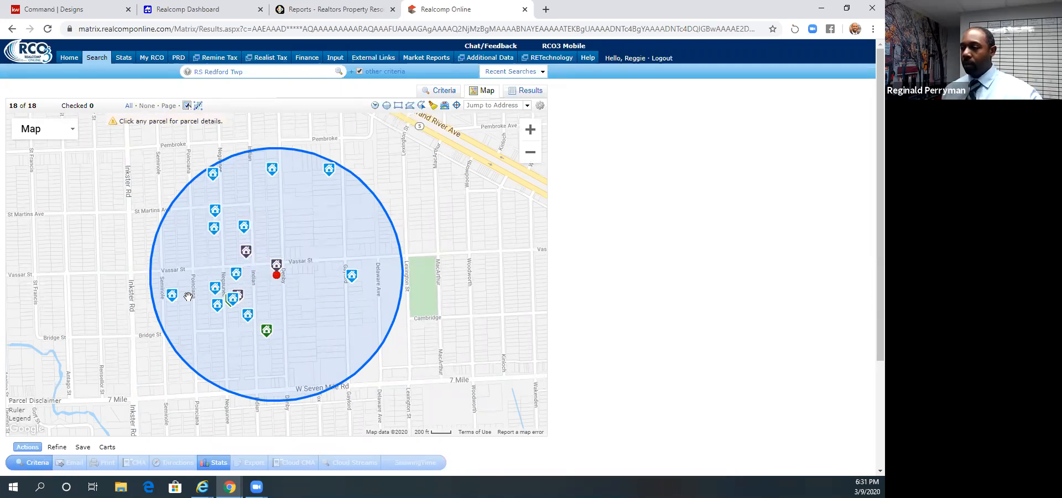
- Delete the radius circle and draw a rectangular search area east of Inkster Rd, spanning both sides of Vassar St
left_click(278, 274)
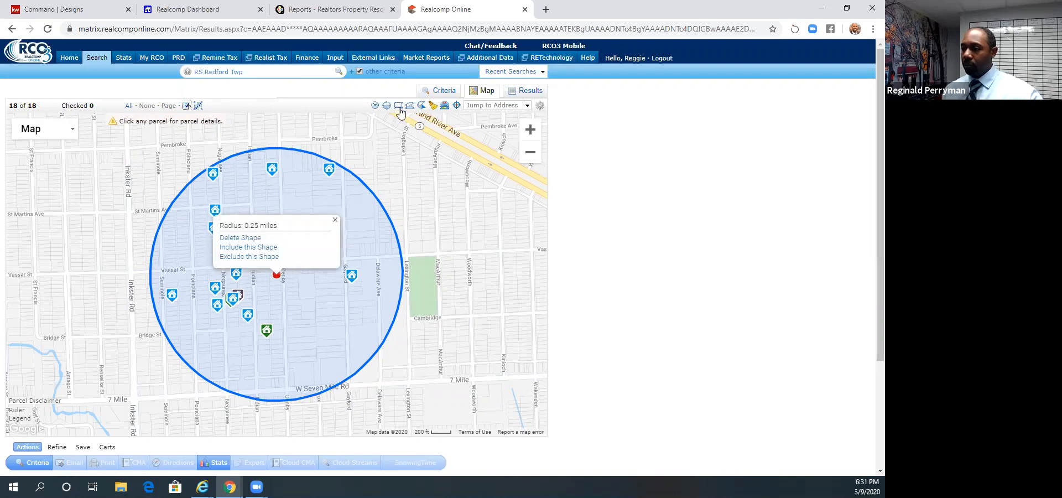
left_click(399, 107)
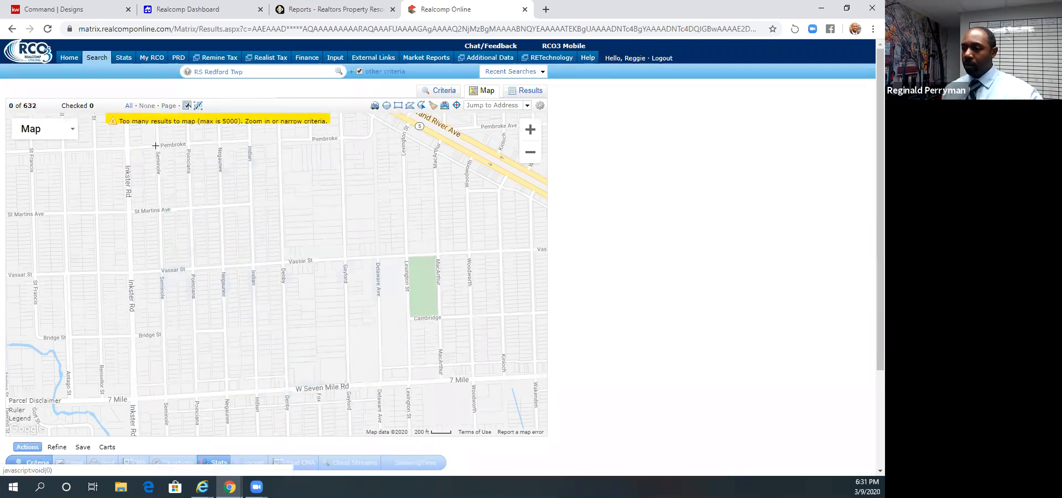
left_click(370, 327)
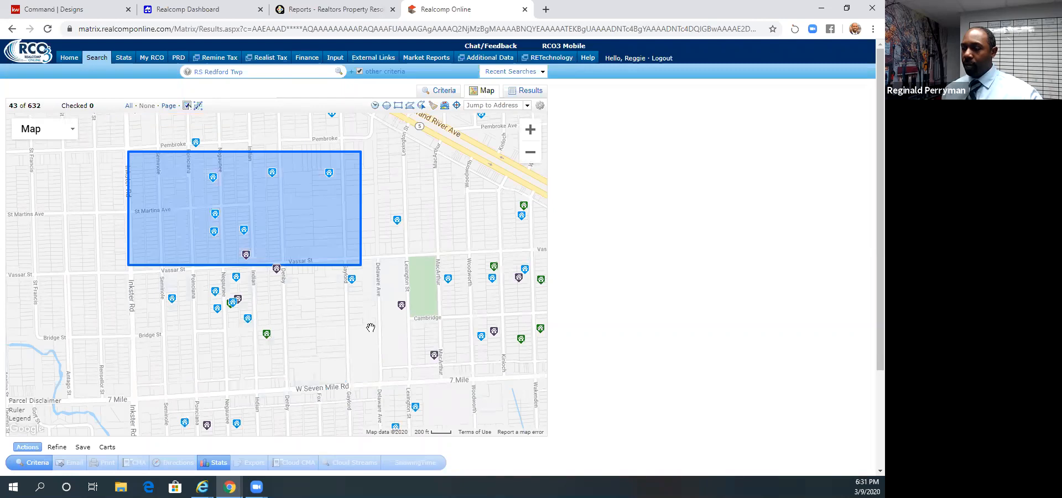
- Replace the rectangle with a custom polygon around the blocks between Pembroke and W Seven Mile Rd, and delete that polygon
left_click(370, 155)
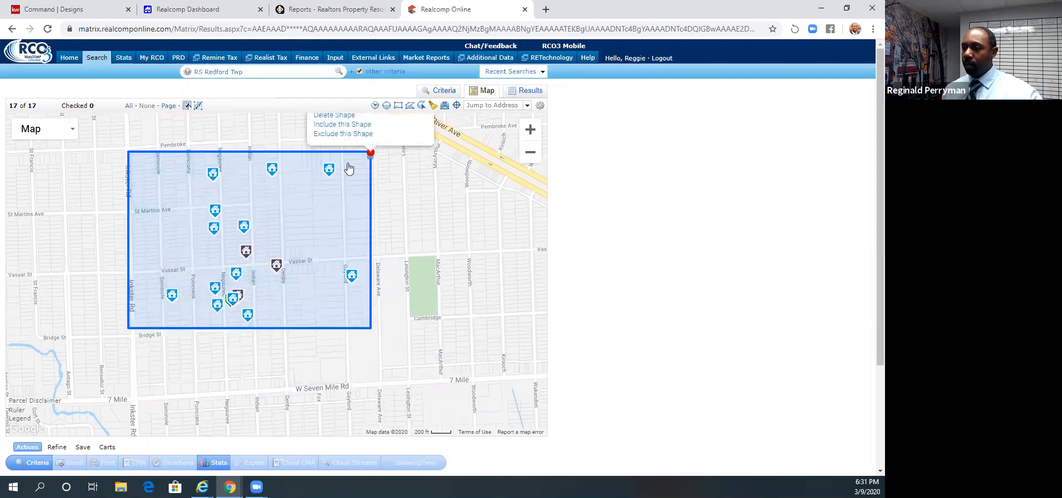
left_click(410, 106)
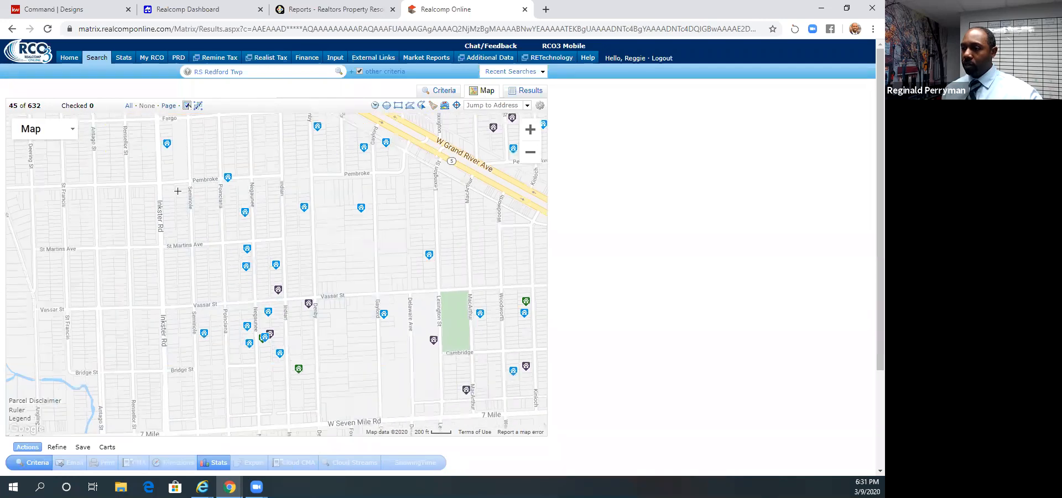
left_click(177, 192)
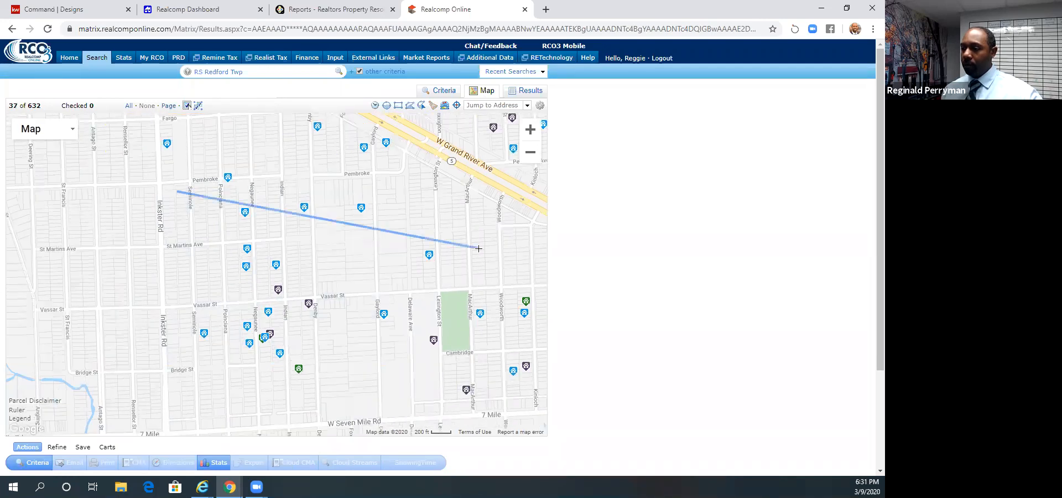
left_click(406, 395)
left_click(171, 396)
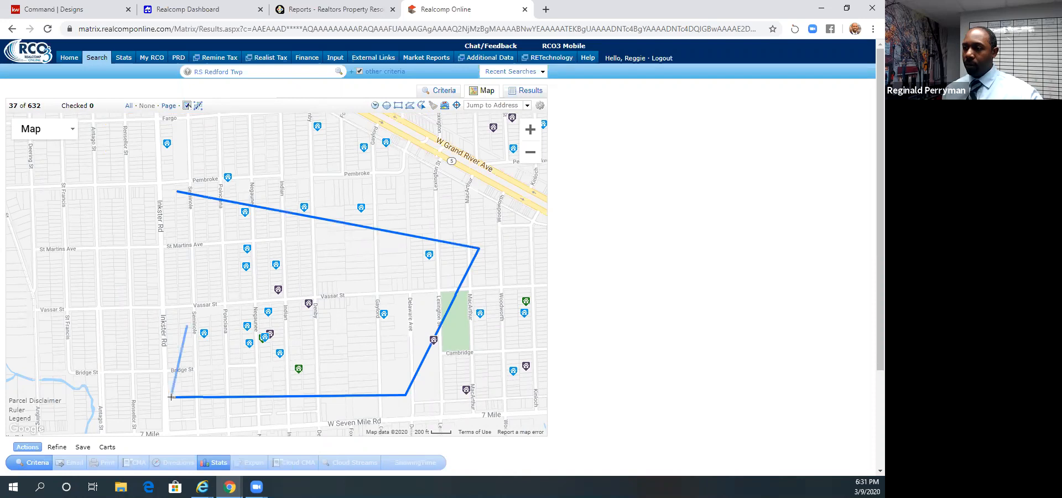
left_click(205, 216)
left_click(330, 222)
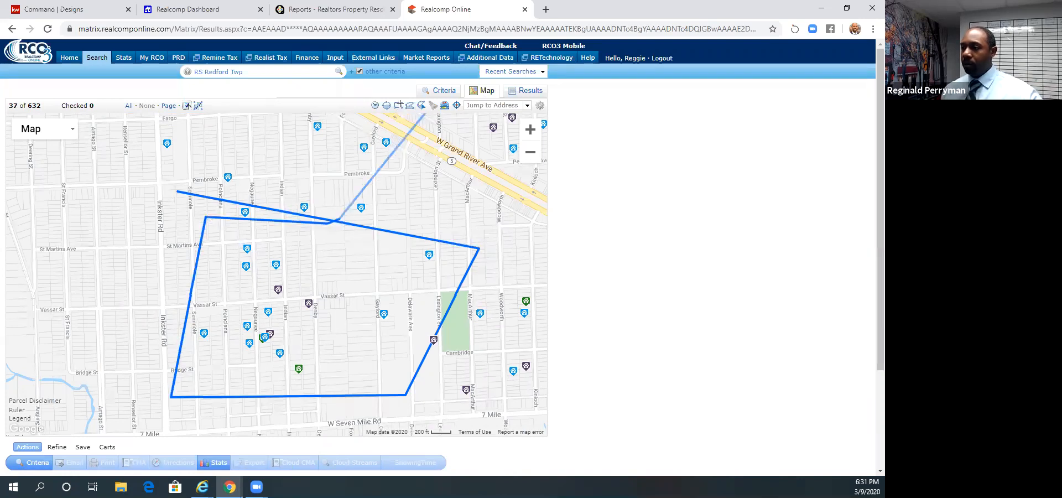
left_click(180, 194)
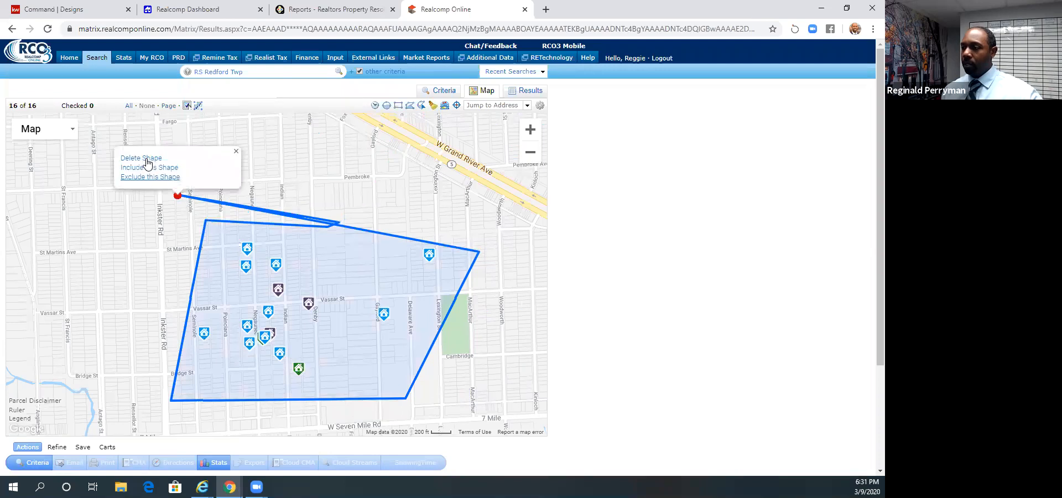
left_click(146, 157)
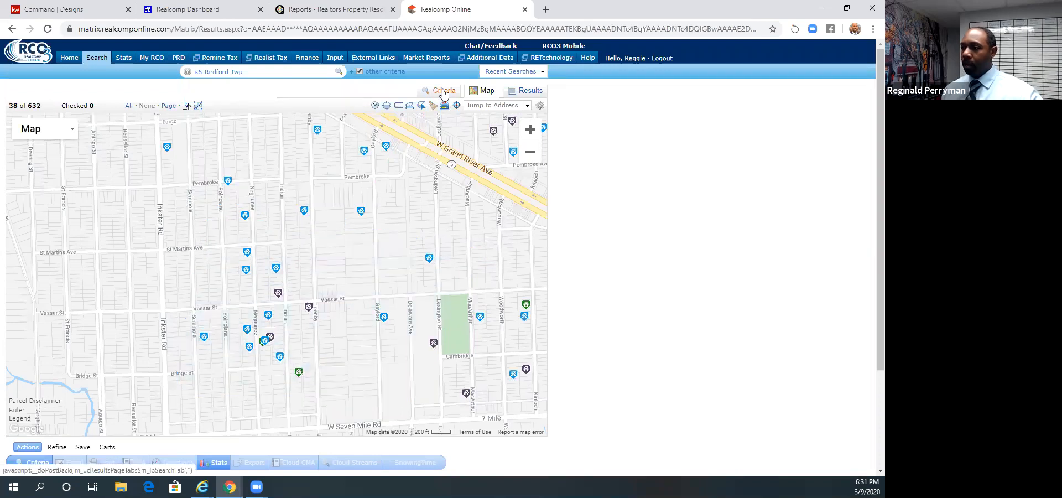
- Try to bring back the 0.25-mile search radius around the subject address and check the map
left_click(443, 91)
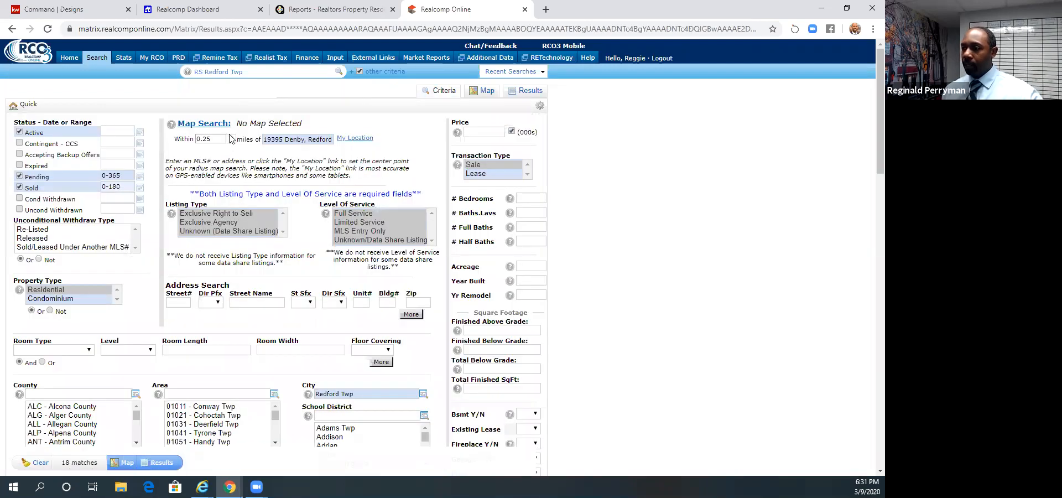
left_click(230, 139)
left_click(230, 165)
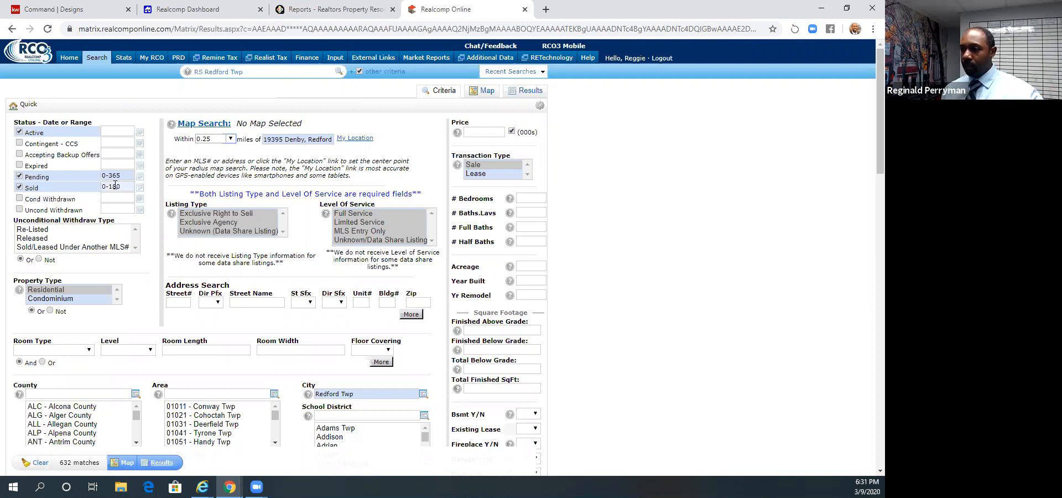
left_click(488, 92)
left_click(443, 91)
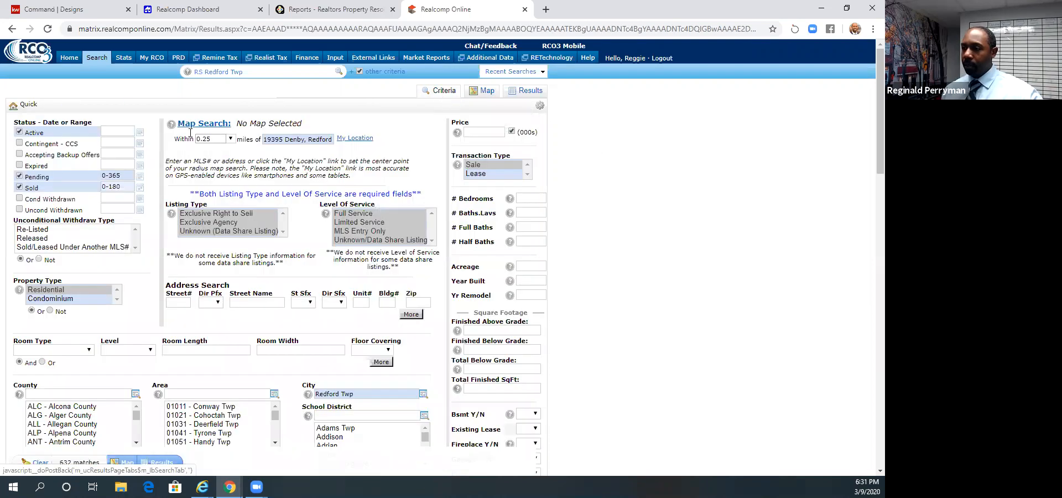
- Try a 0.5-mile radius around the subject address and list the matching results
left_click(226, 139)
left_click(228, 155)
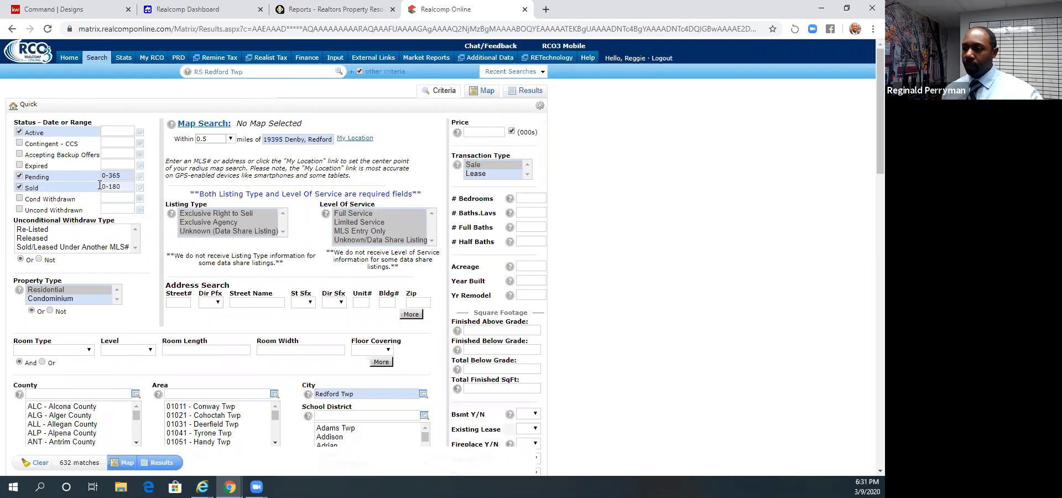
left_click(160, 462)
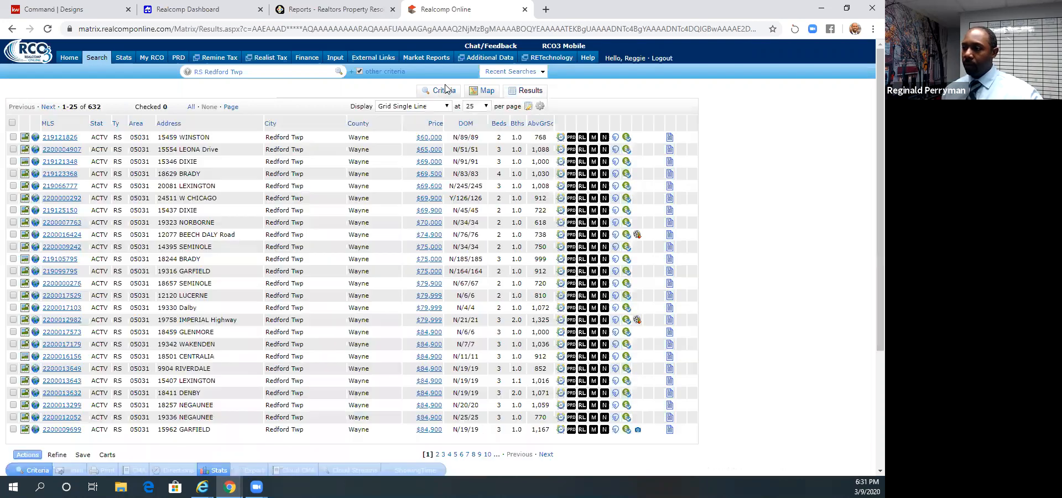
left_click(446, 90)
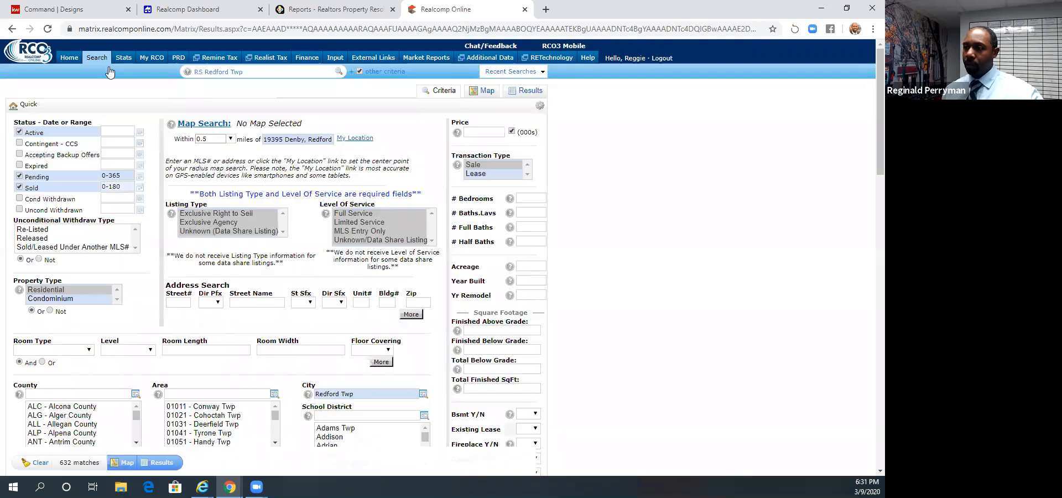
- Start a new residential quick search including pending and sold listings, with the sold date range set to 0-180
left_click(177, 76)
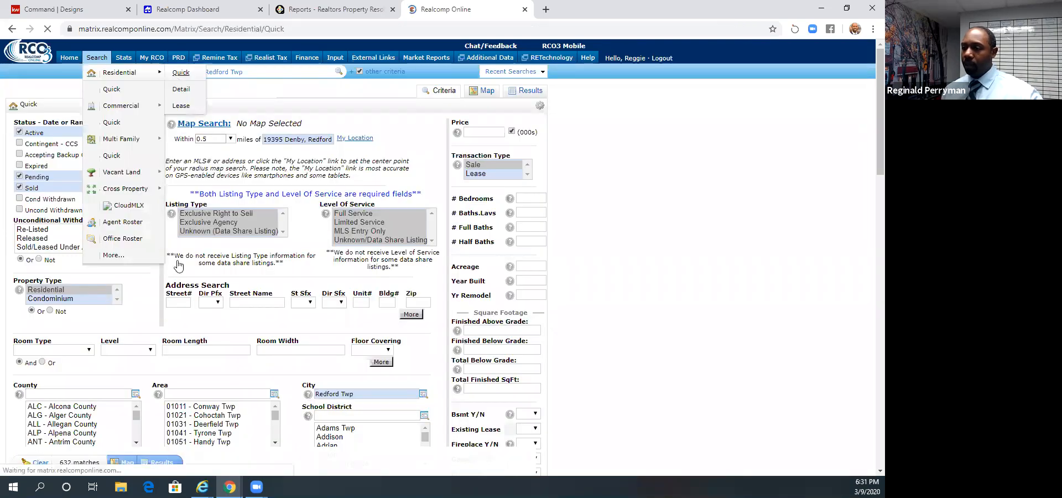
left_click(19, 176)
left_click(20, 187)
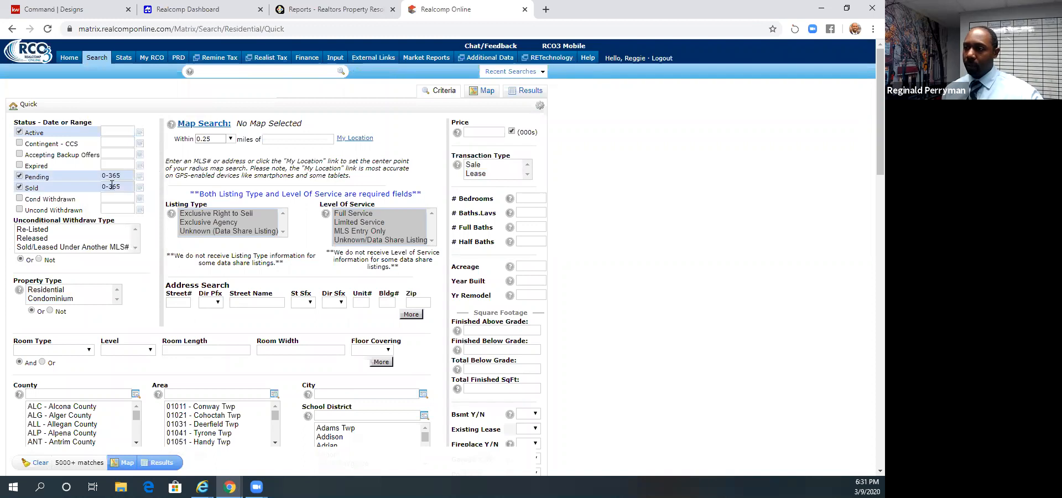
left_click_drag(112, 185, 124, 183)
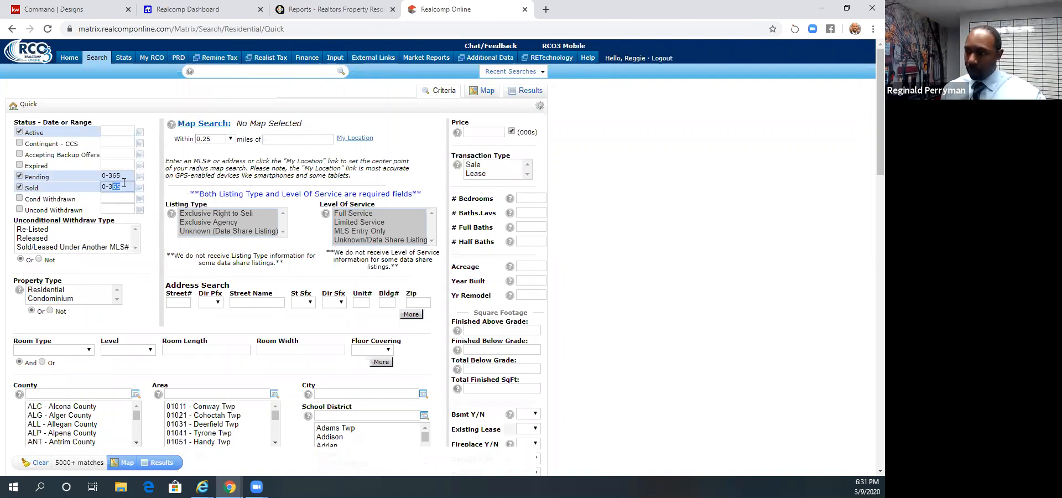
key("BackSpace")
key("BackSpace")
type("180")
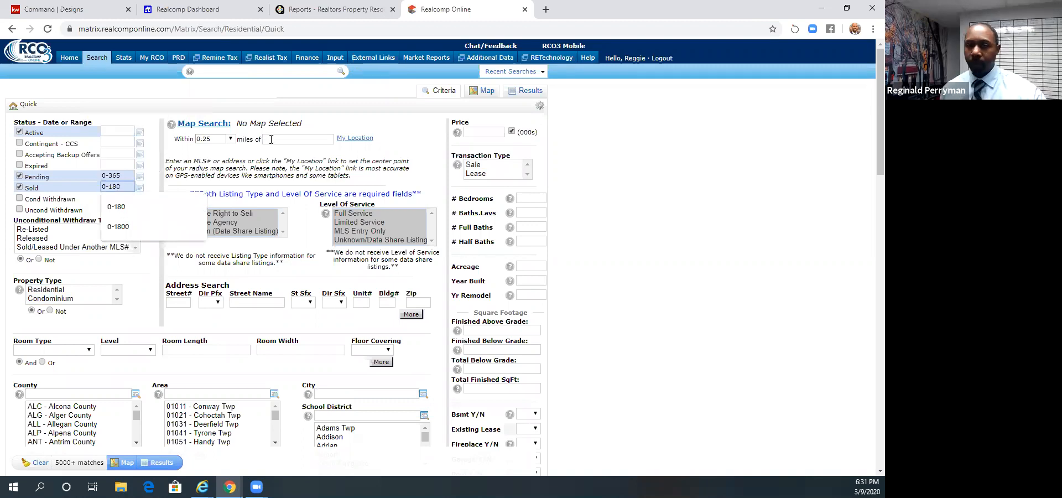
- Enter the subject property's street address as the center of the radius search and accept the suggested match
left_click(271, 140)
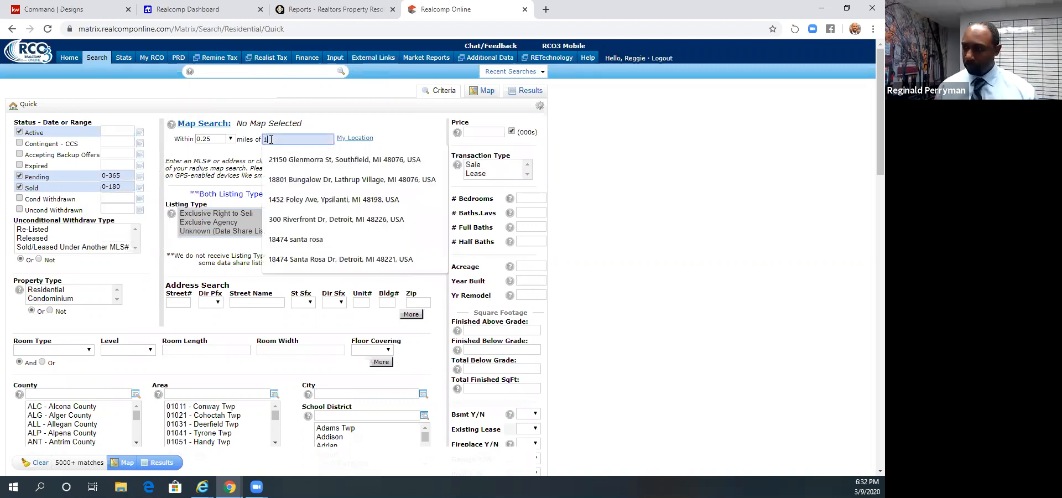
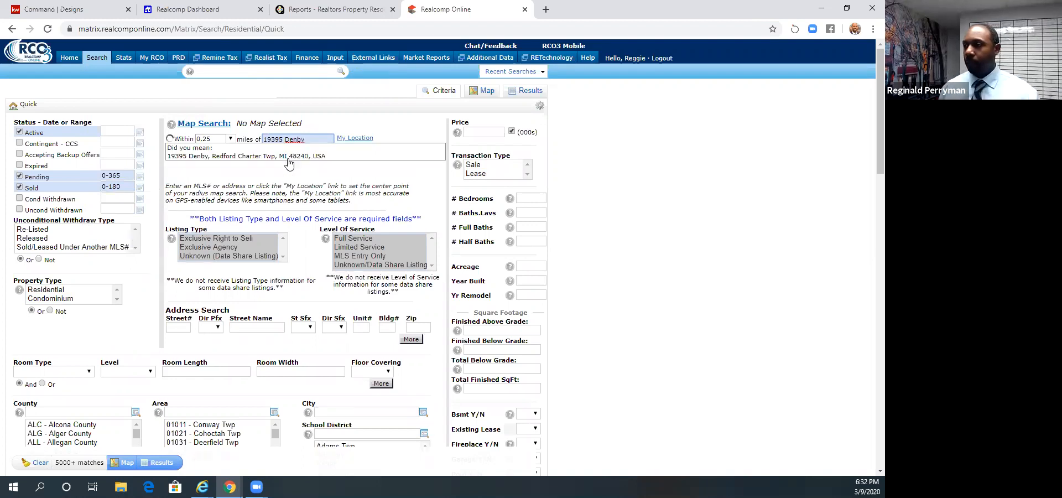
left_click(287, 158)
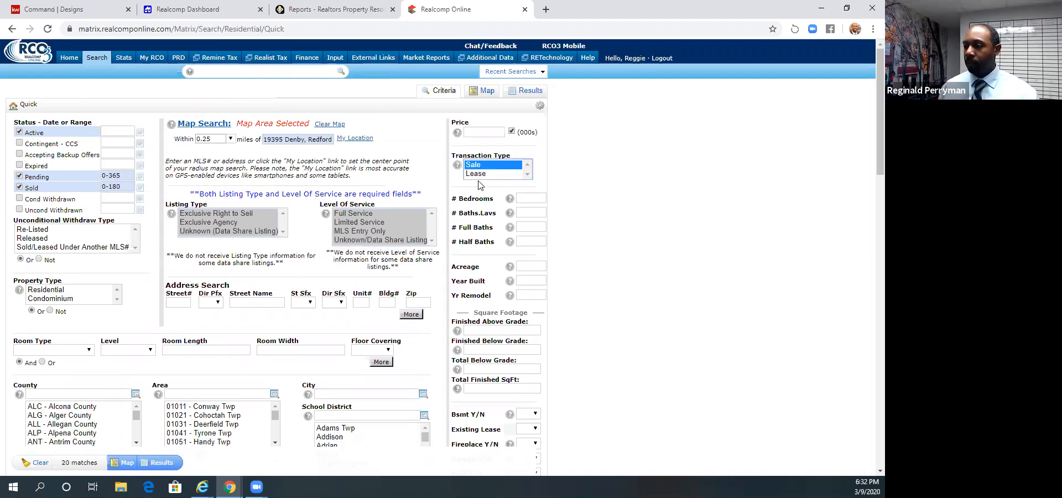
- Restrict the search to sale transactions in Redford Twp and list the results in the Summary display
left_click(330, 393)
type("redf")
left_click(335, 410)
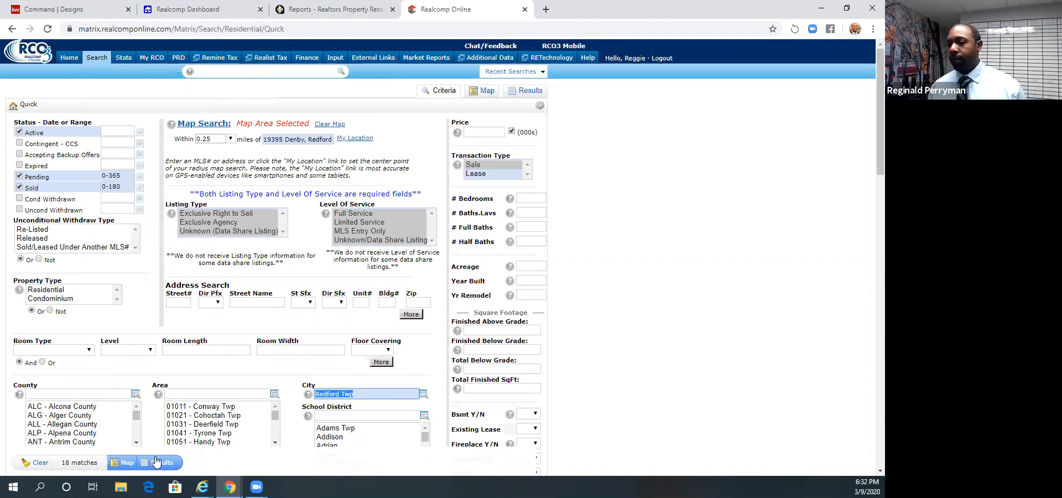
left_click(160, 463)
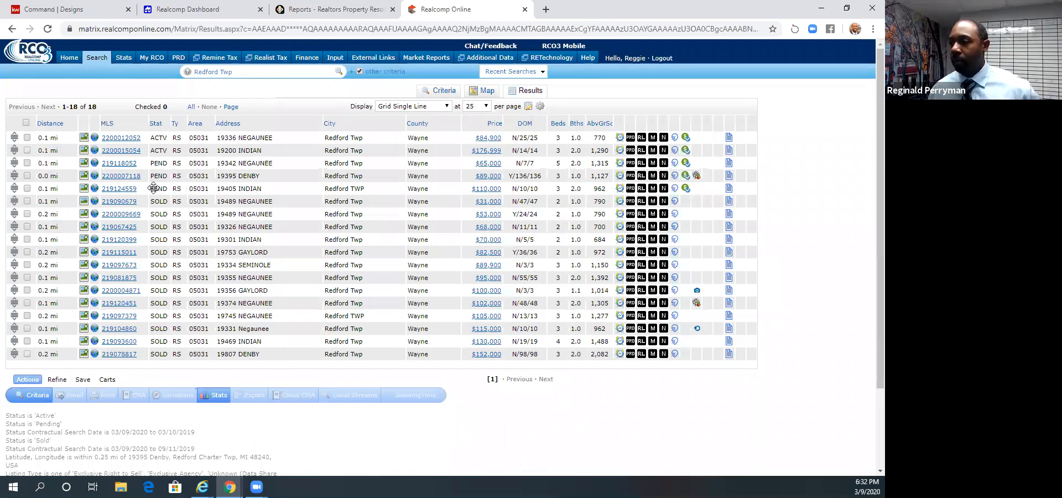
left_click(419, 105)
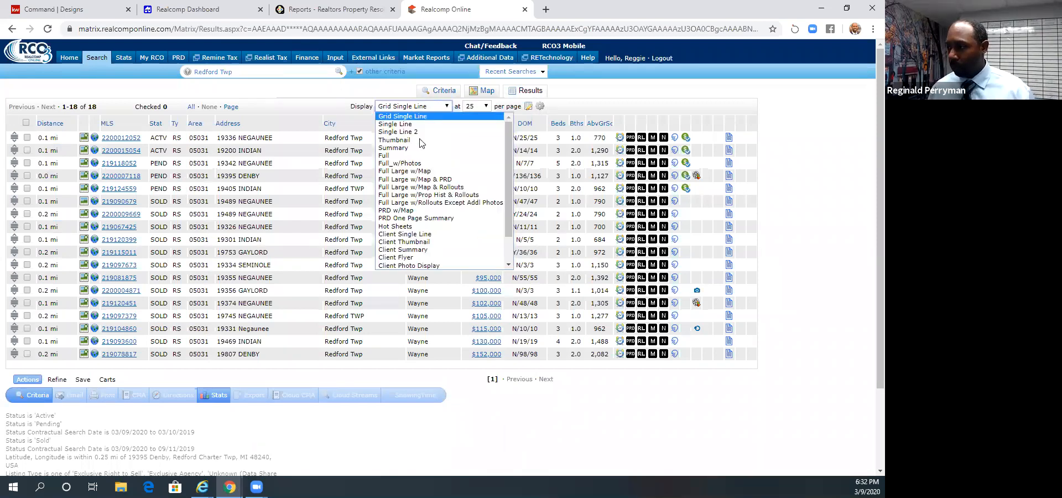
left_click(418, 148)
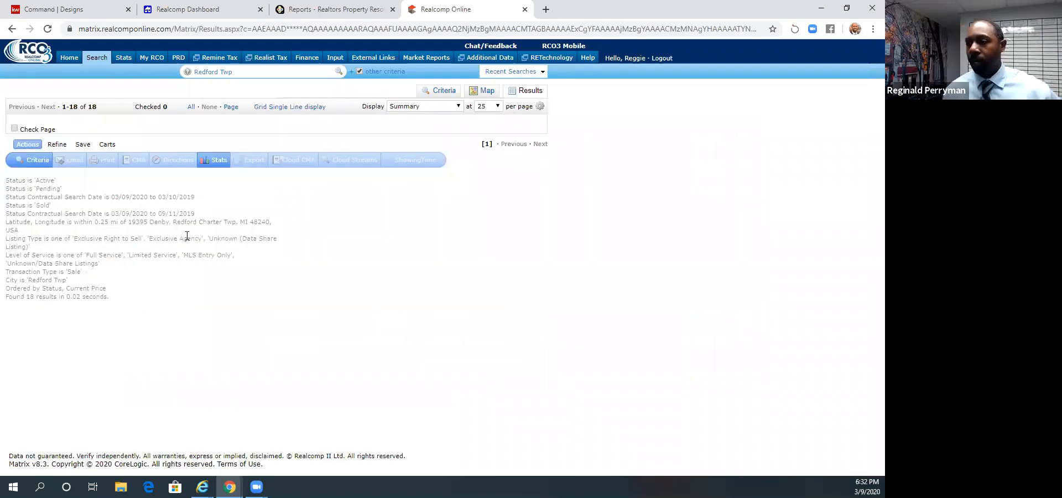
- Select the $53,000 and $68,000 sold listings on Negaunee as comparables
scroll(644, 137, "down", 5)
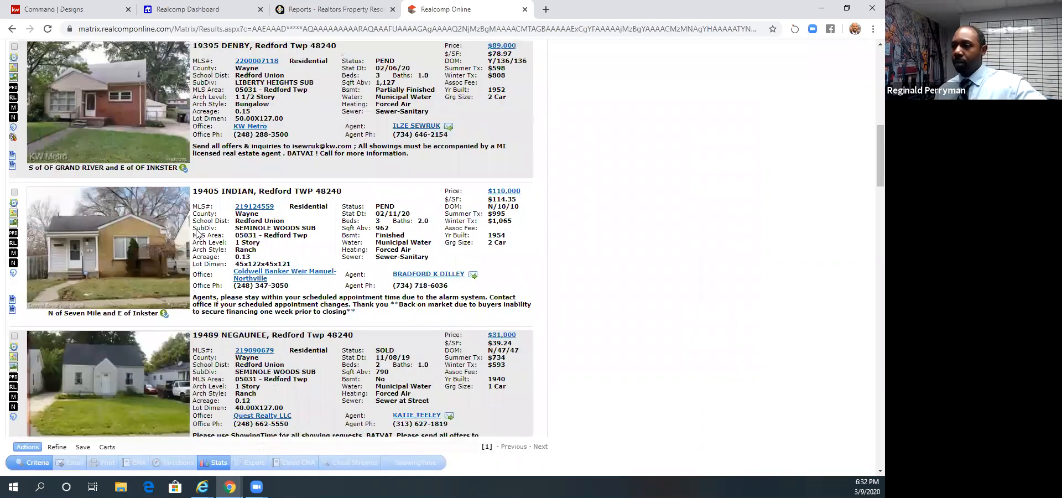
scroll(643, 137, "up", 1)
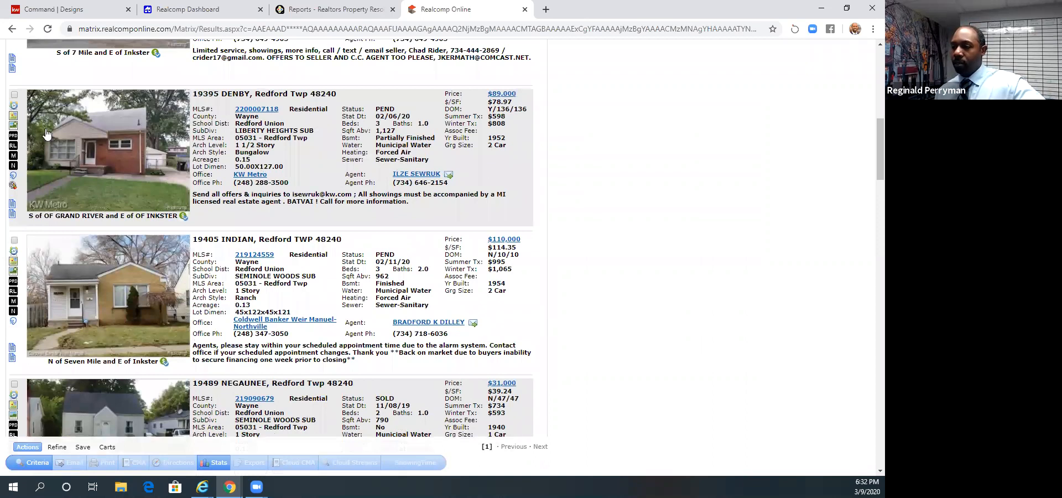
scroll(178, 171, "down", 2)
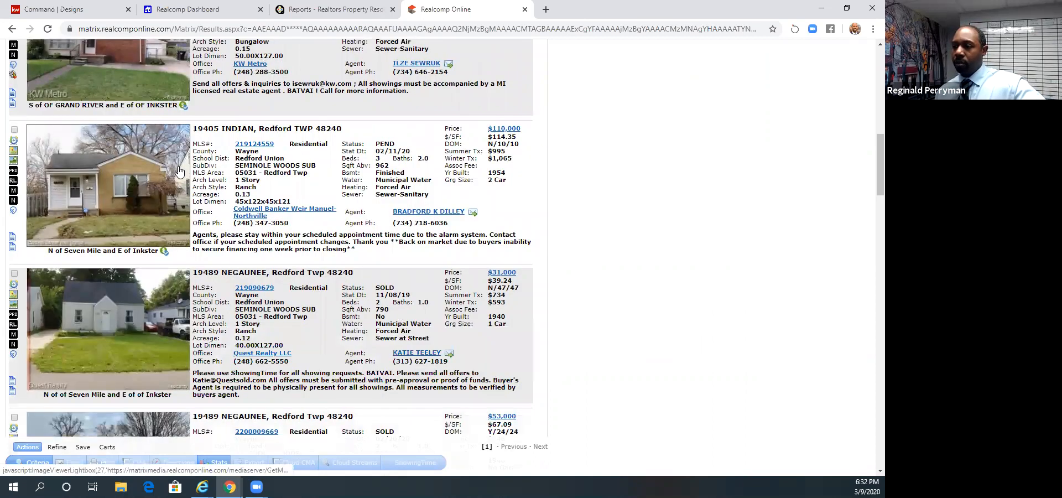
scroll(179, 172, "down", 1)
scroll(22, 148, "down", 4)
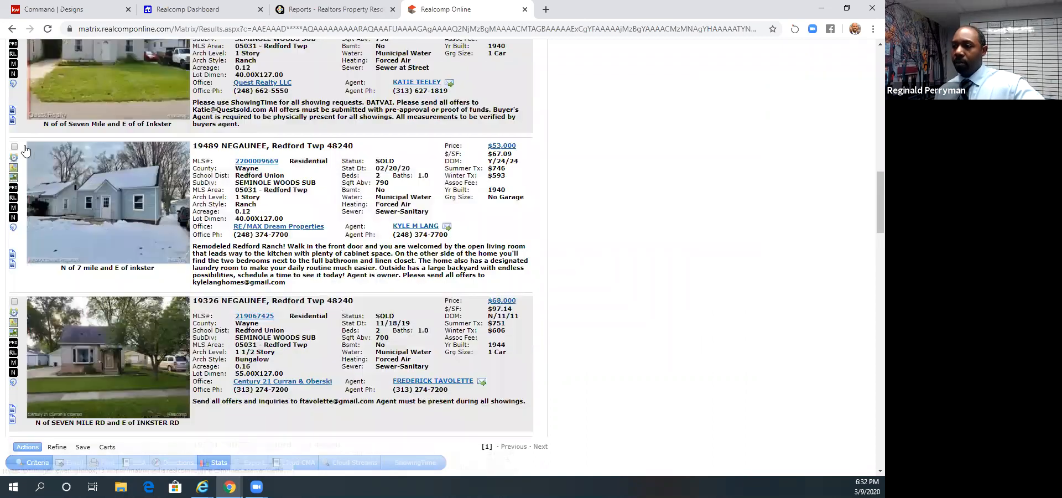
left_click(14, 143)
left_click(15, 296)
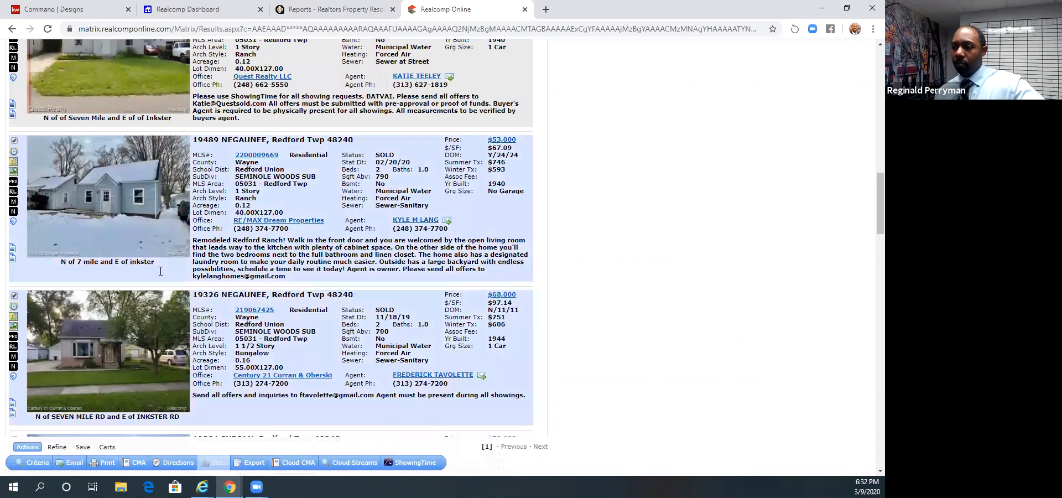
- Add the $152,000 sold listing on Denby to the selected comparables
scroll(161, 273, "down", 5)
scroll(59, 248, "down", 4)
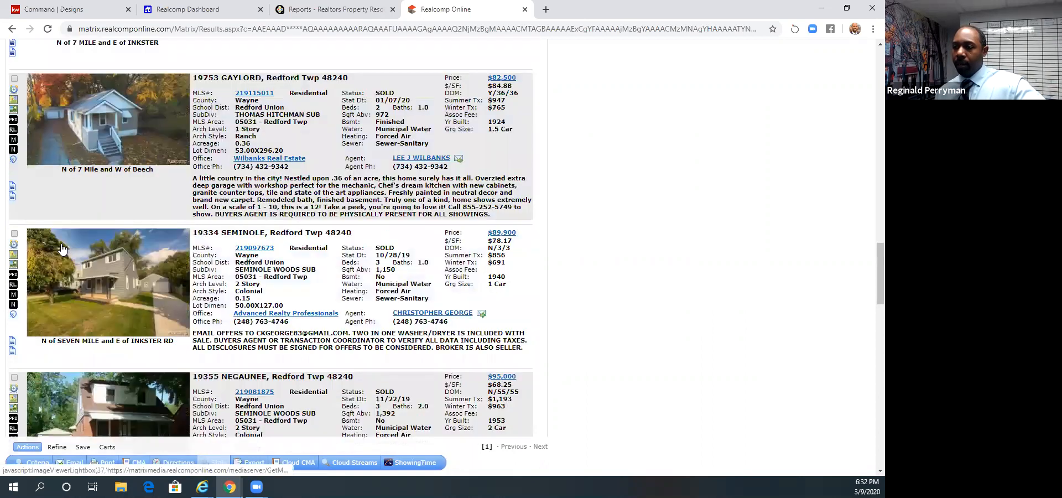
scroll(61, 249, "down", 4)
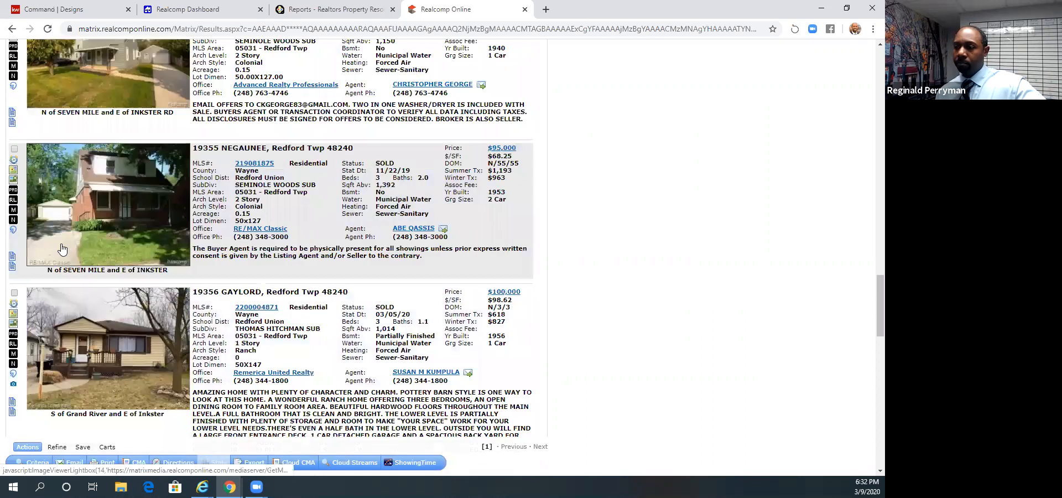
scroll(61, 249, "down", 6)
scroll(32, 172, "down", 7)
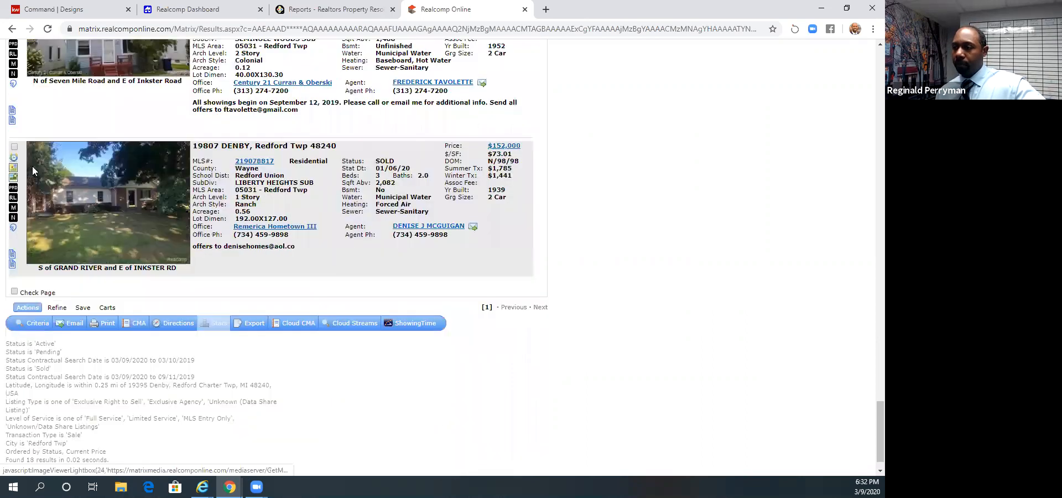
left_click(15, 147)
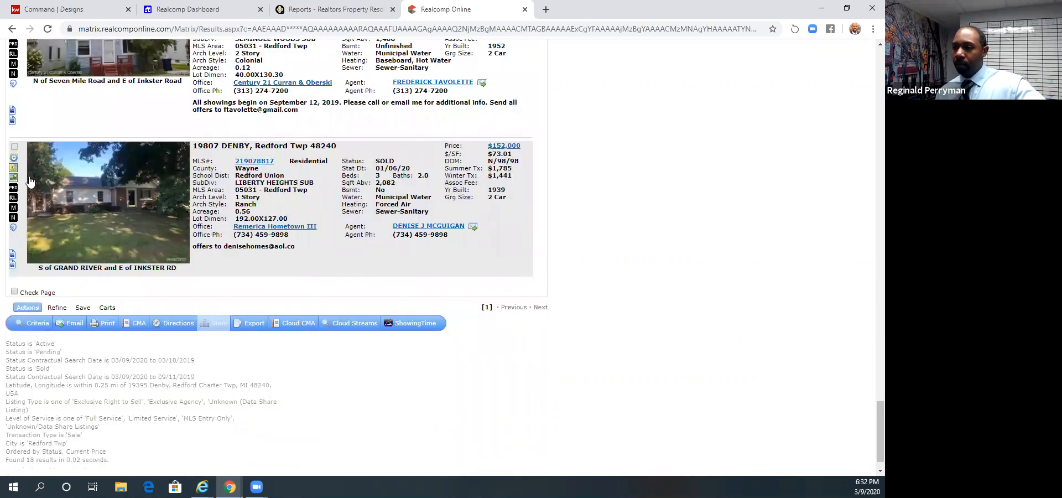
- Review the listings around the selected comparables and start a CMA from the selected ones
scroll(293, 280, "up", 2)
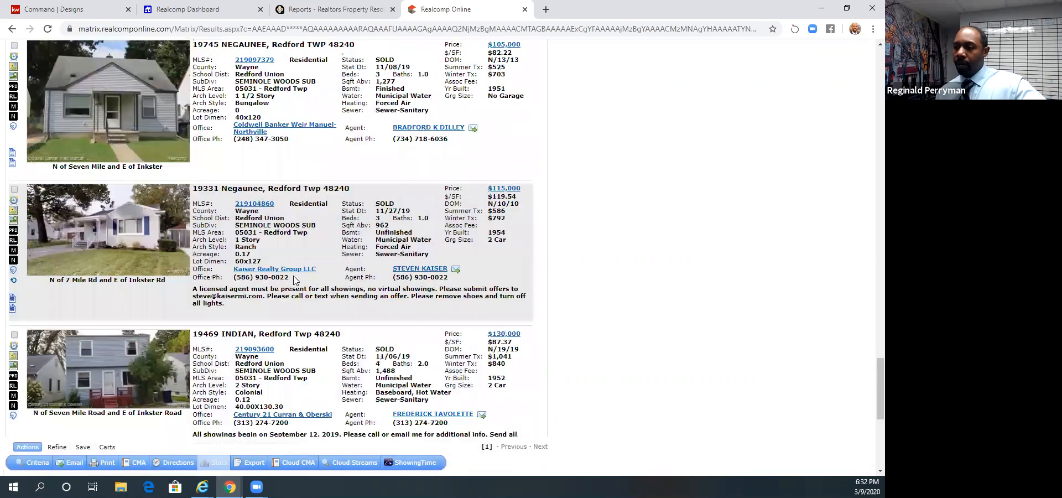
scroll(138, 306, "down", 3)
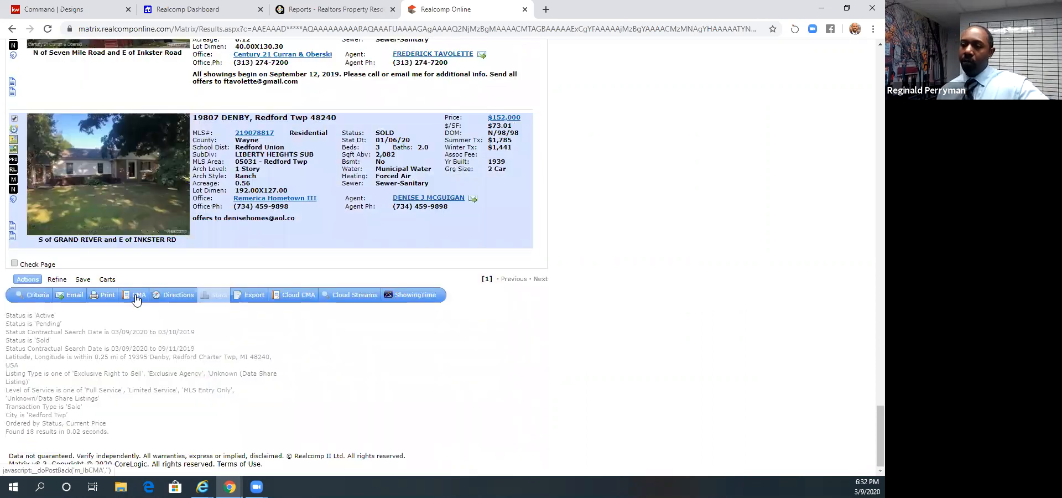
scroll(363, 227, "up", 5)
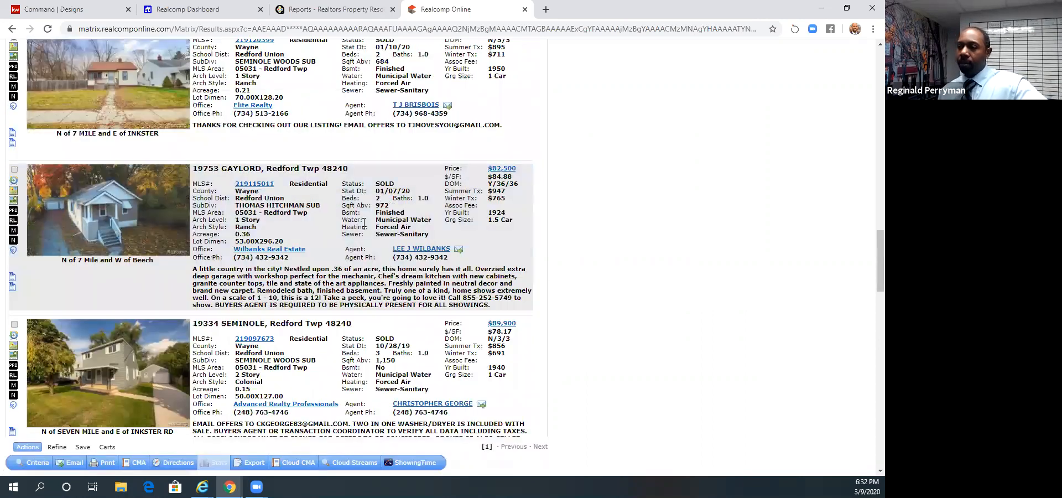
scroll(353, 235, "up", 3)
scroll(299, 245, "down", 8)
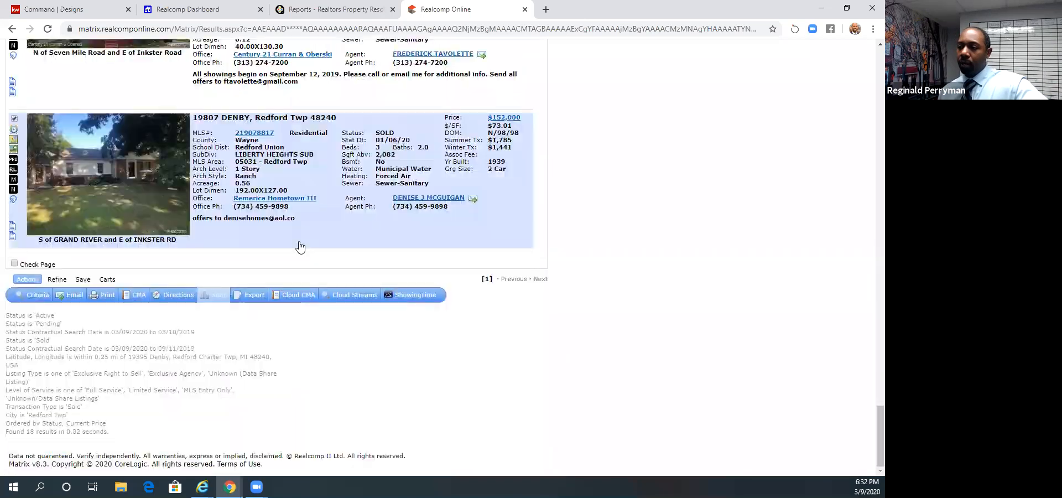
left_click(137, 297)
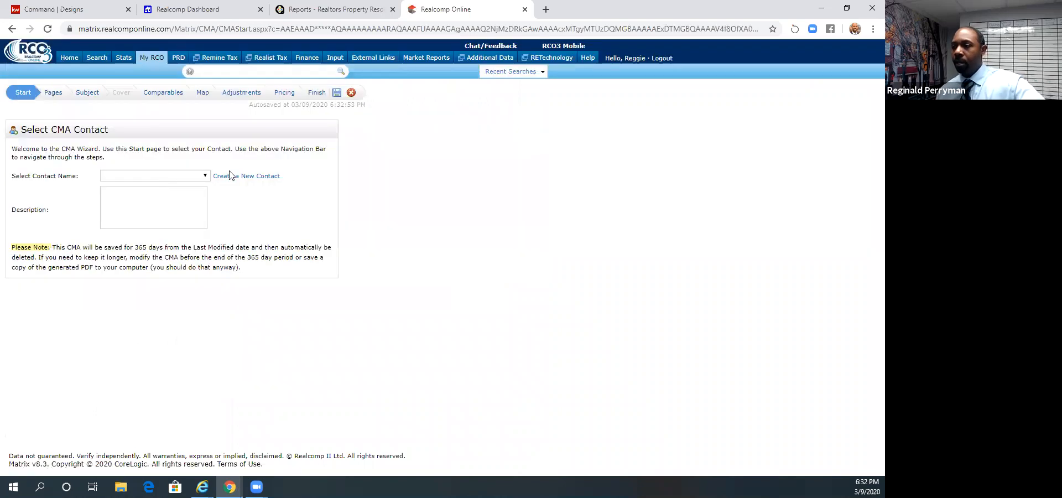
- Create and save a new CMA contact named KW Metro Webinar, filling in the contact's e-mail address
left_click(230, 178)
left_click(406, 129)
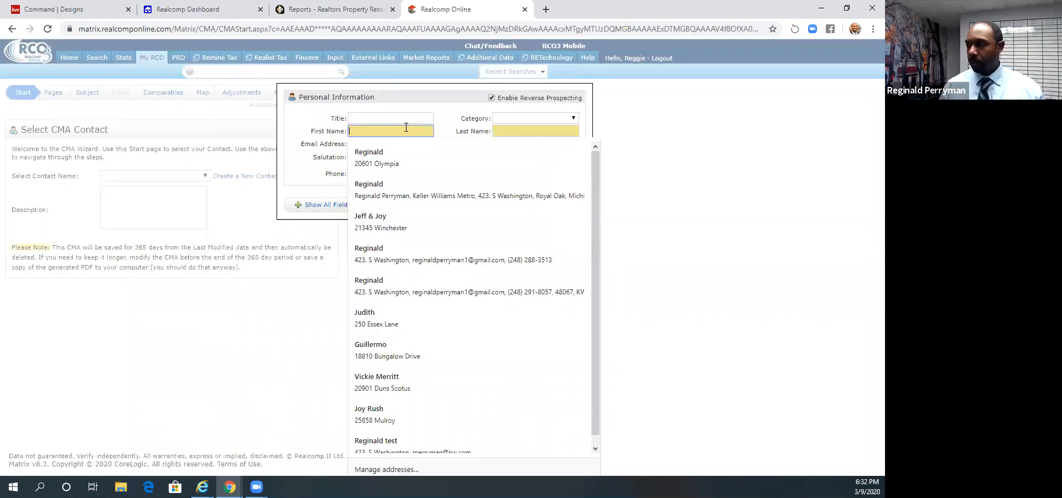
type("KW")
key("Tab")
type("Metr")
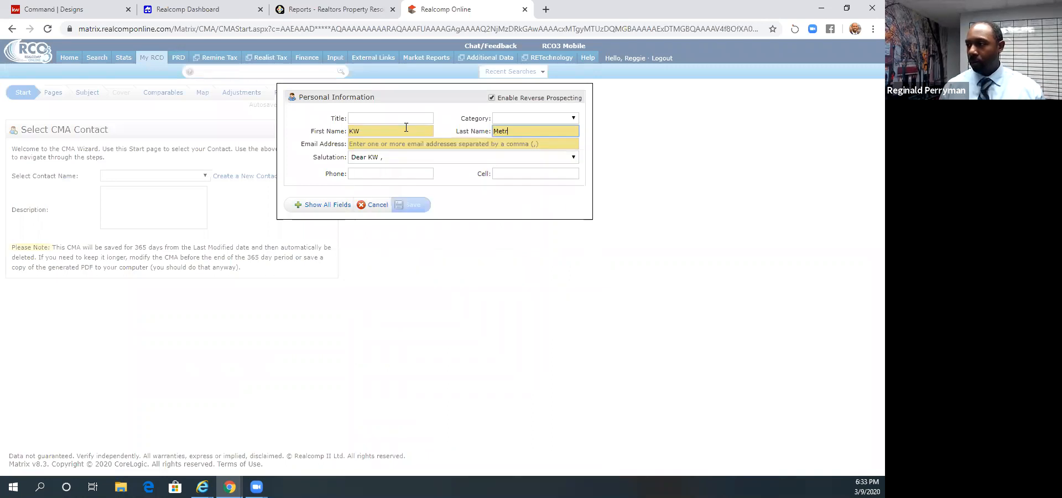
type("o Webinar")
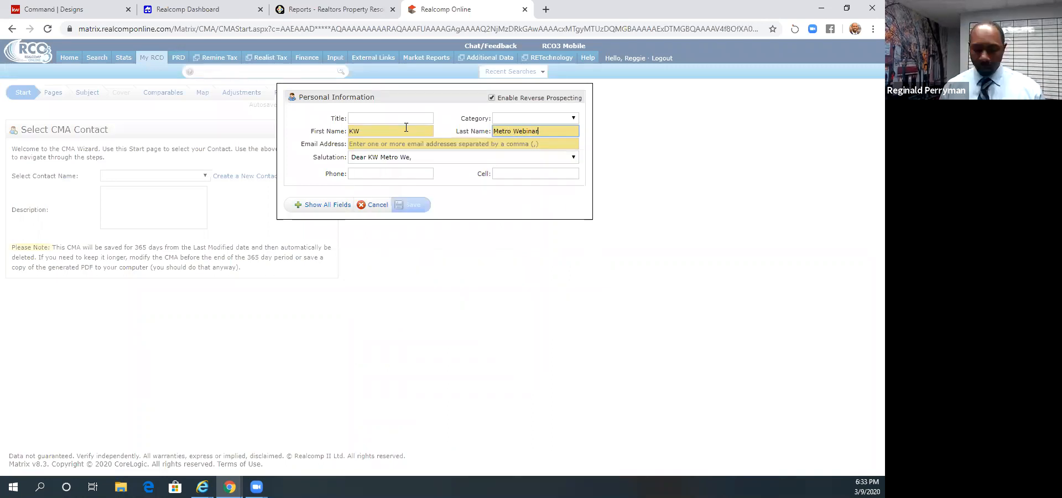
key("Tab")
type("kw")
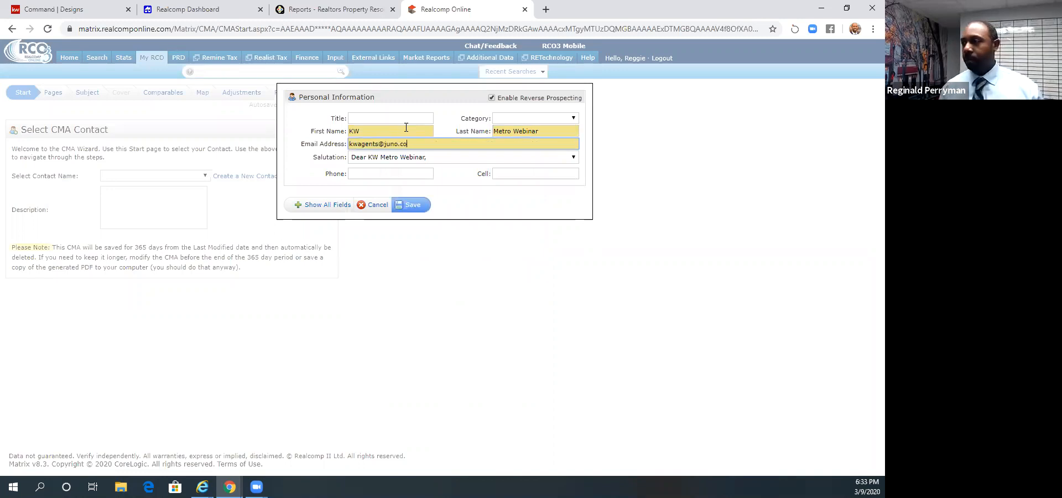
left_click(412, 205)
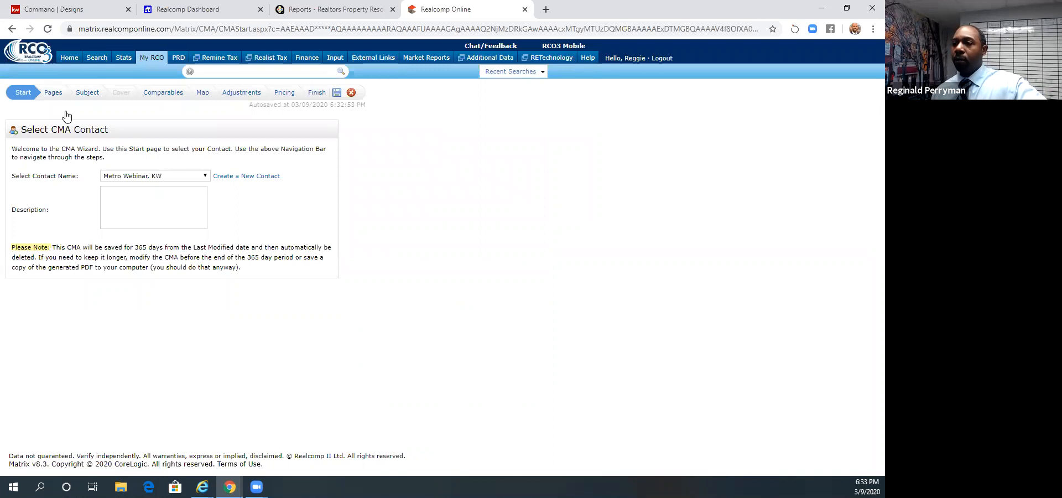
- Add the Cover Sheet with Agent Photo to the CMA's selected pages and move it to the start of the list
left_click(53, 94)
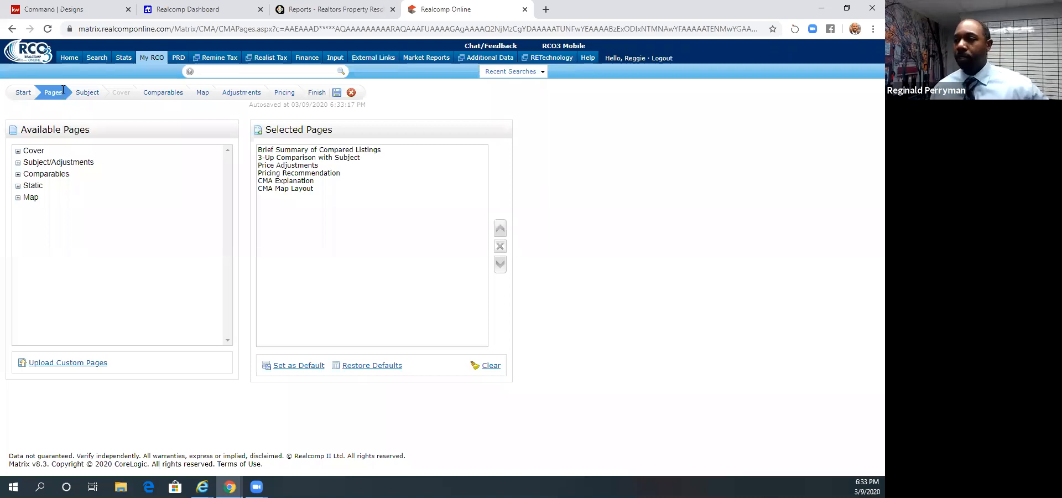
left_click(17, 151)
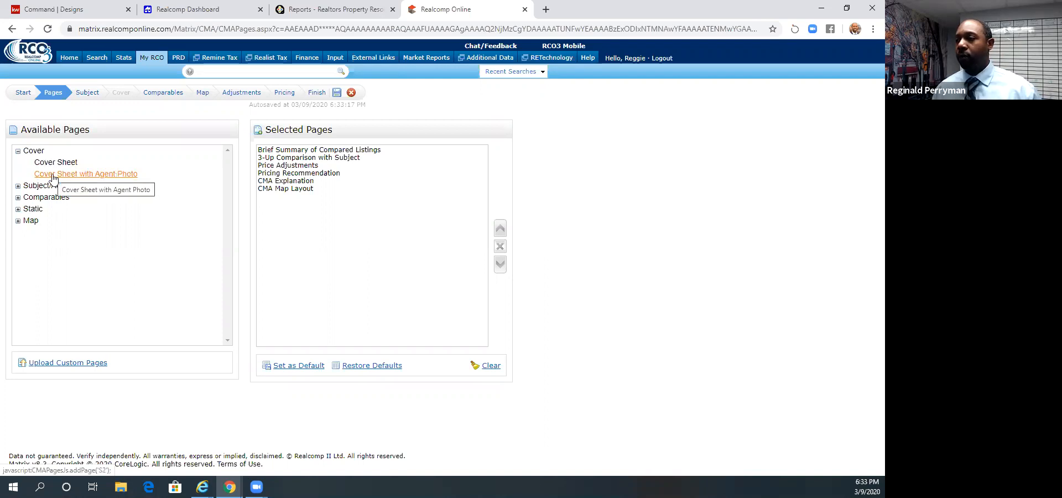
left_click(53, 175)
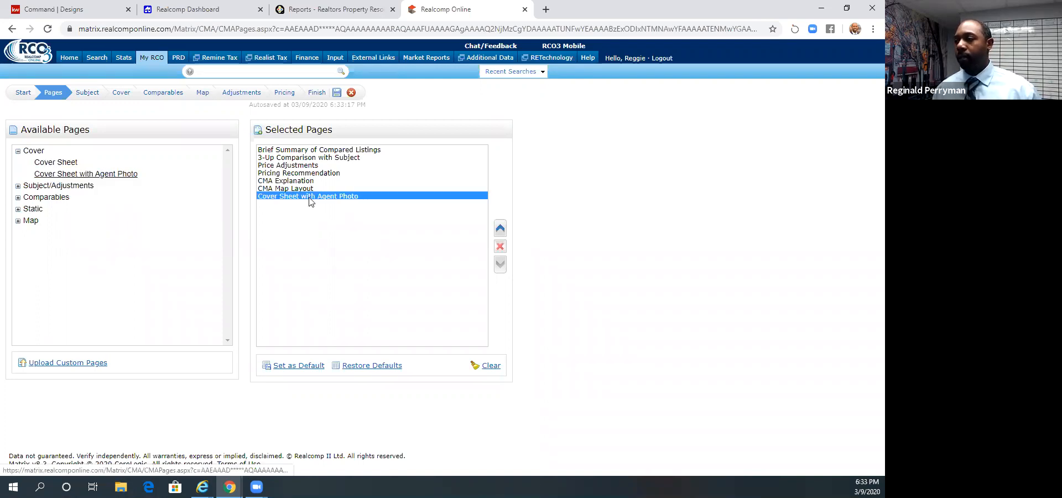
left_click(500, 229)
left_click(500, 229)
left_click(500, 228)
left_click(500, 228)
left_click(500, 228)
left_click(501, 230)
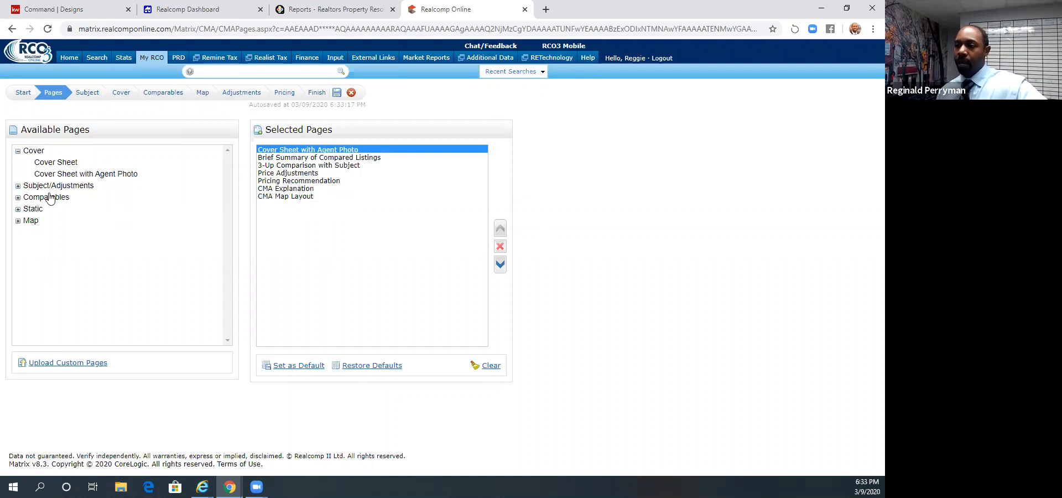
- Add the Summary of Comparable Listings, Days on Market Chart and Additional Photos pages to the CMA
left_click(18, 186)
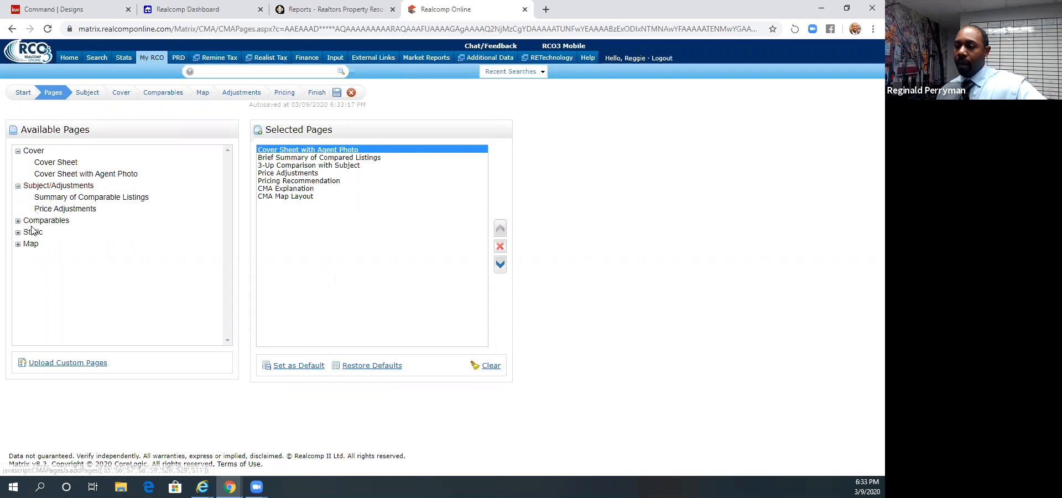
left_click(85, 197)
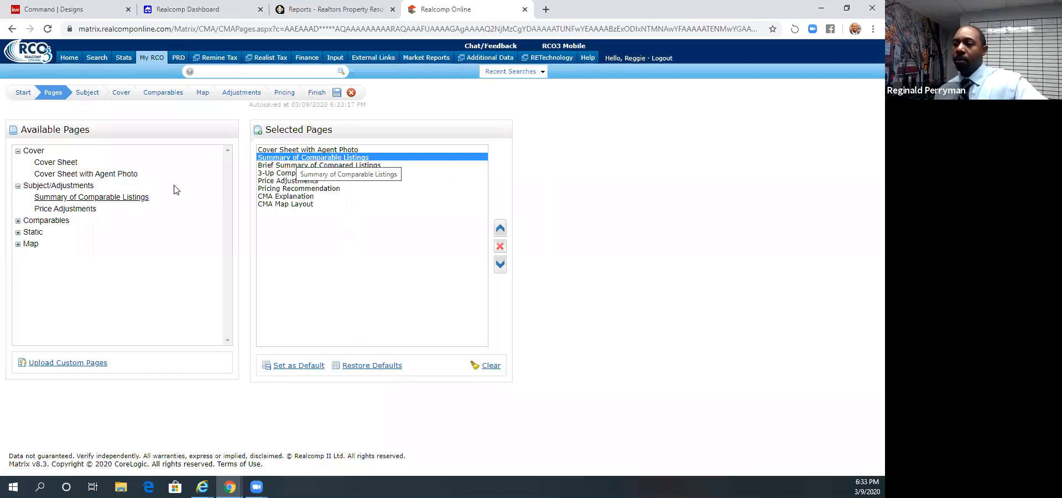
left_click(18, 221)
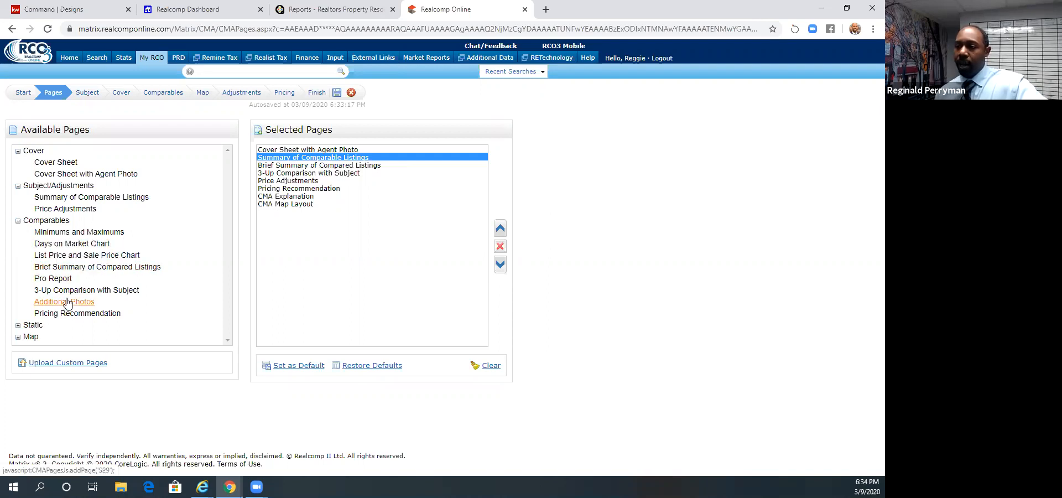
left_click(83, 244)
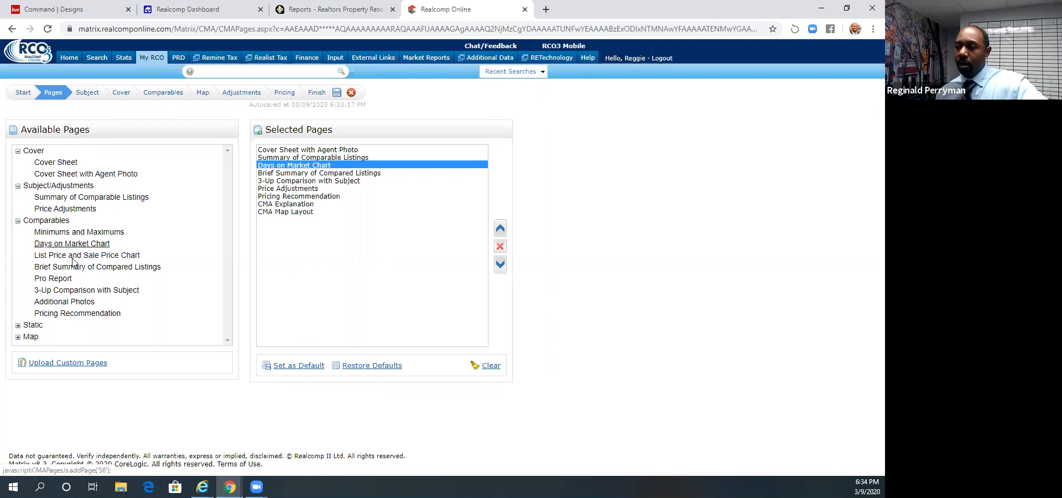
left_click(73, 303)
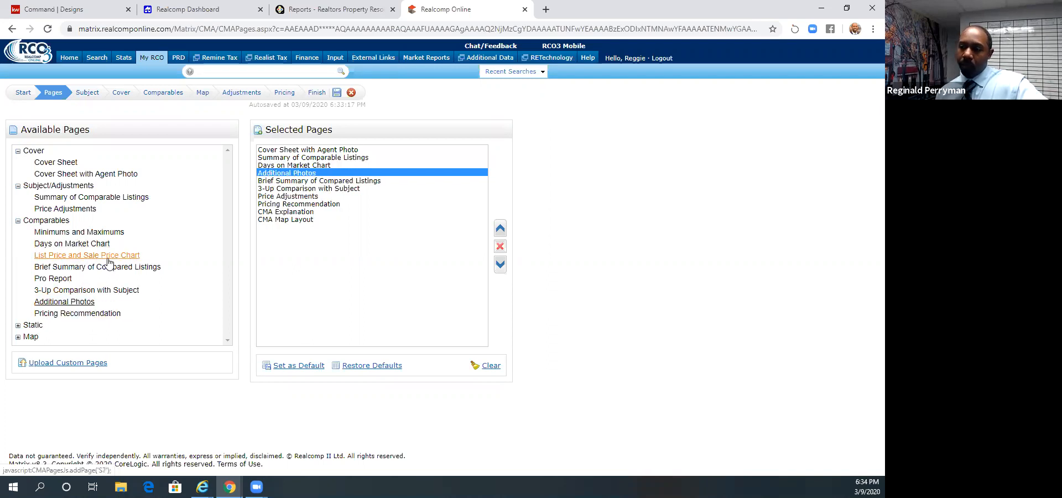
- Add the static pages Pitfalls of Overpricing, Where a Commission Goes, Sources of Buyers, Steps to a Positive Showing and What it Takes to Show
left_click(17, 325)
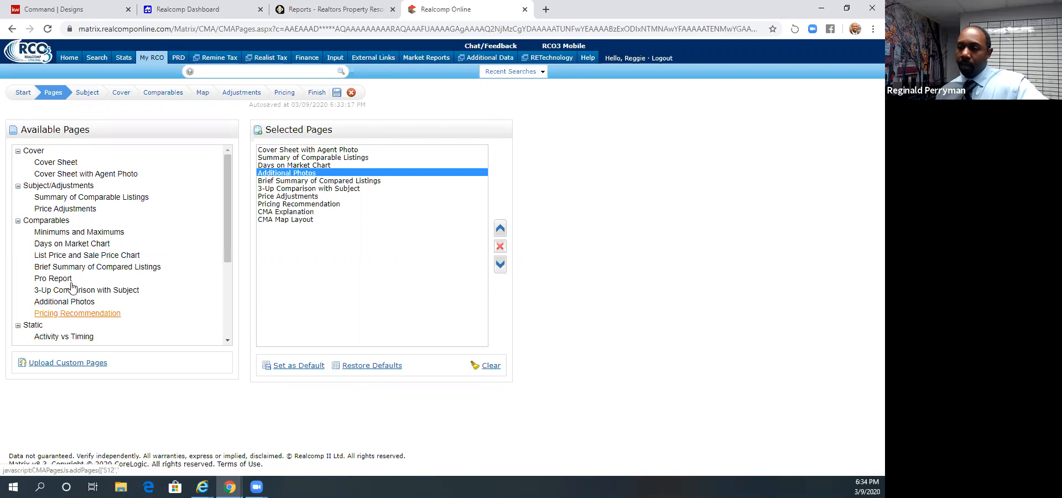
scroll(78, 277, "down", 3)
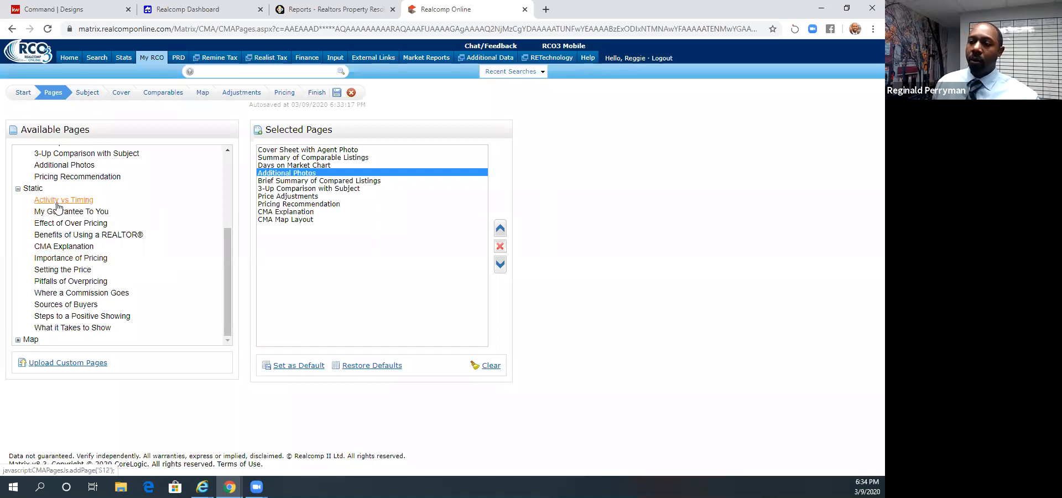
left_click(97, 283)
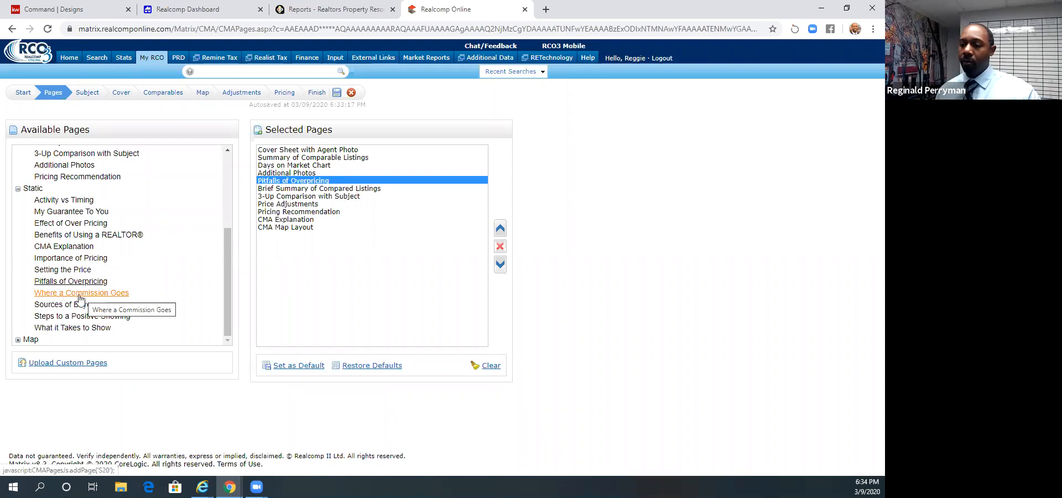
left_click(91, 293)
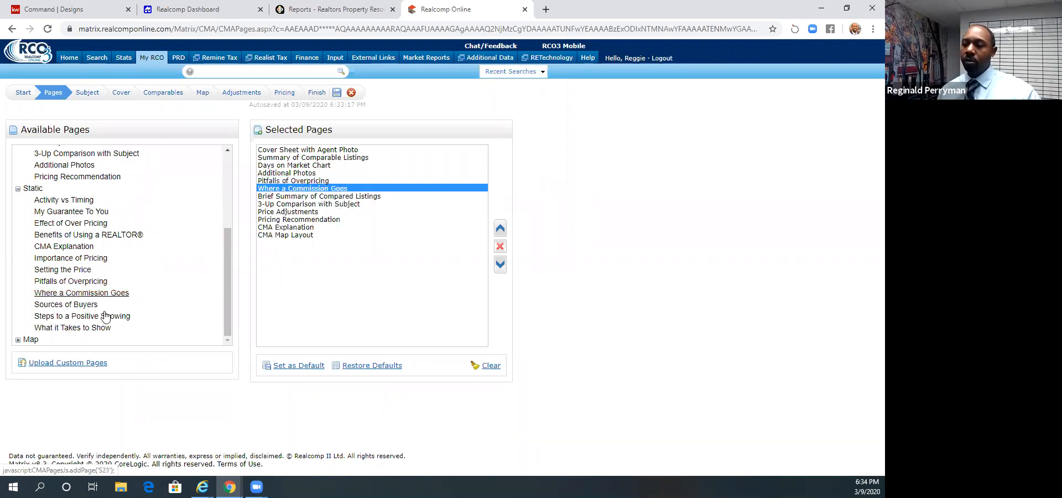
left_click(90, 305)
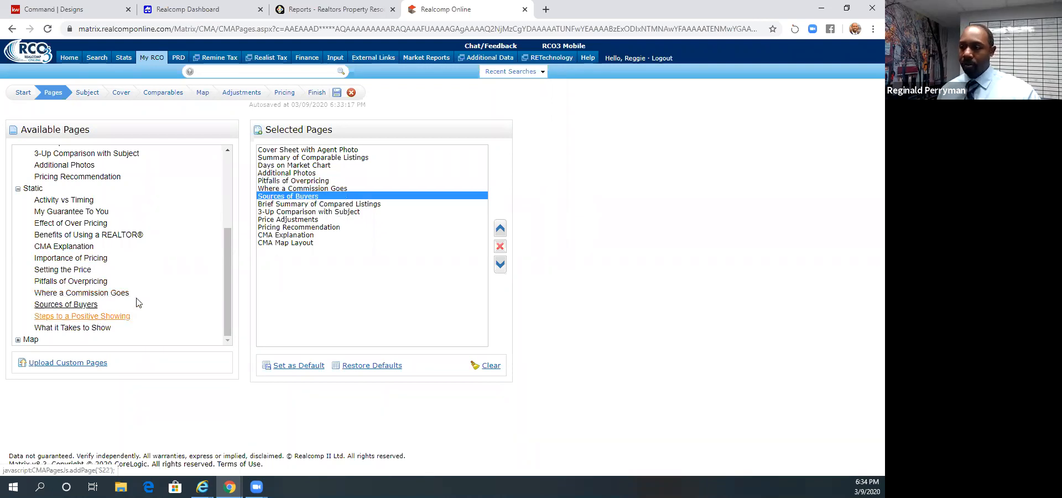
left_click(96, 319)
left_click(97, 330)
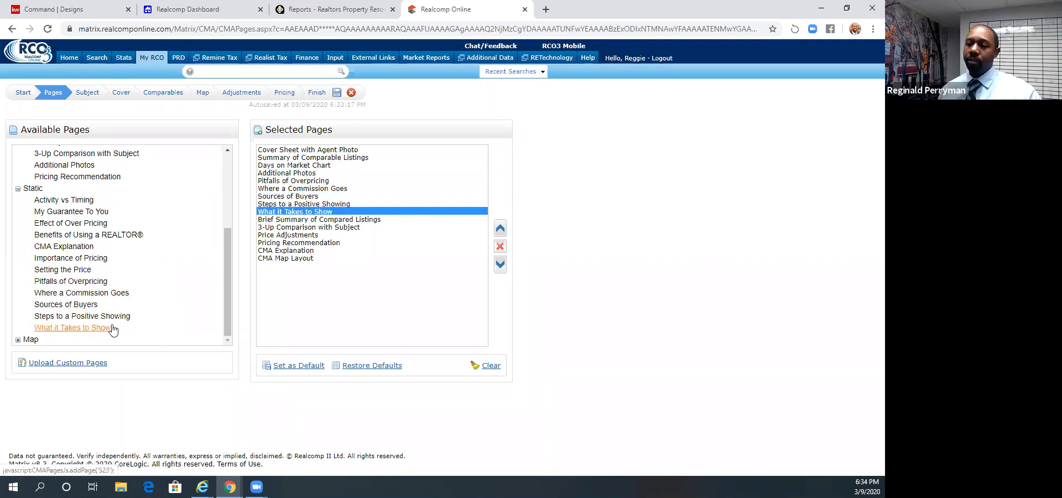
- Add the static pages Importance of Pricing, Setting the Price and Benefits of Using a REALTOR to the CMA
left_click(71, 259)
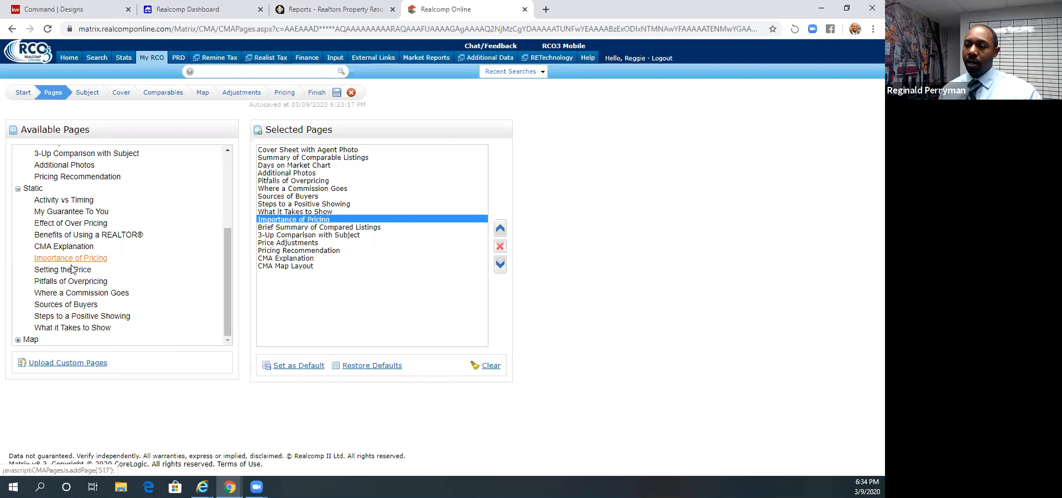
left_click(69, 270)
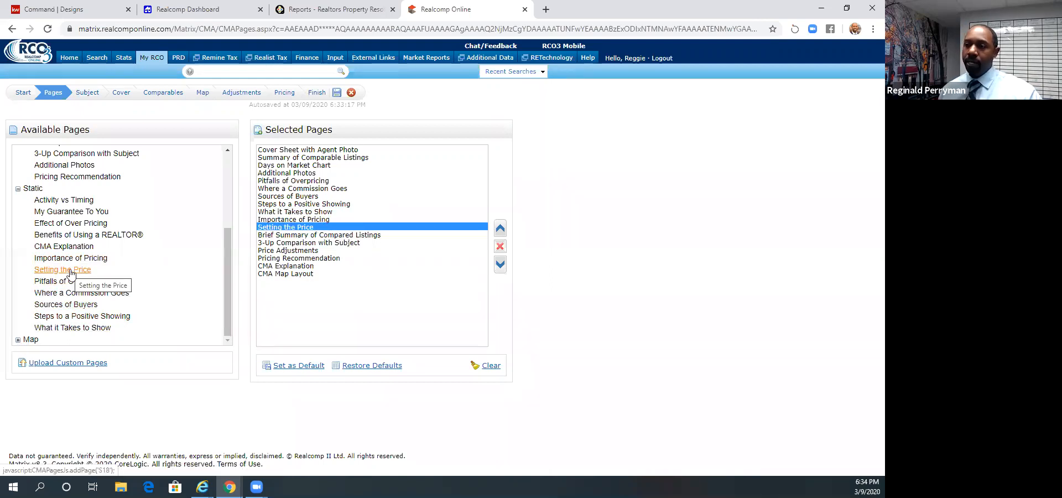
left_click(61, 235)
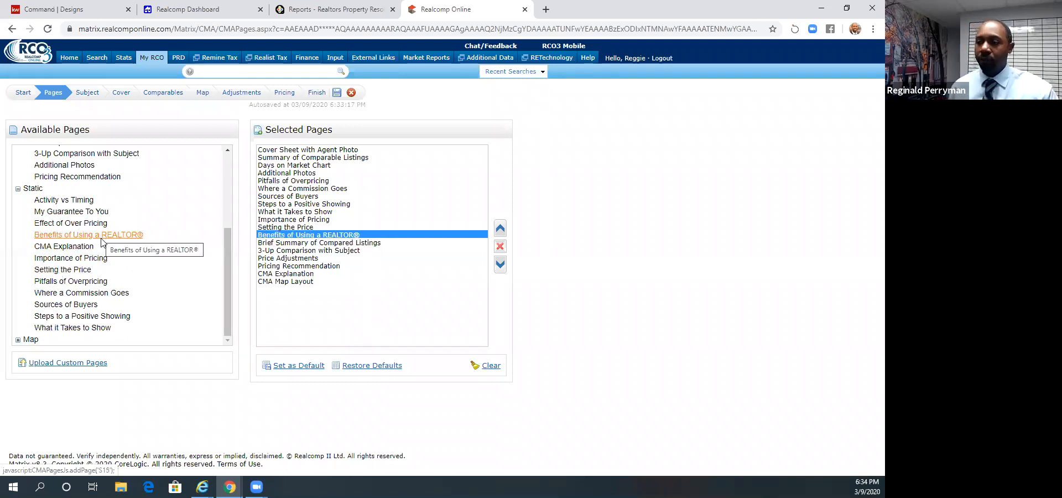
- Examine the available map pages and the upload form for custom PDF pages, then return to the page selection
left_click(18, 340)
scroll(138, 257, "down", 1)
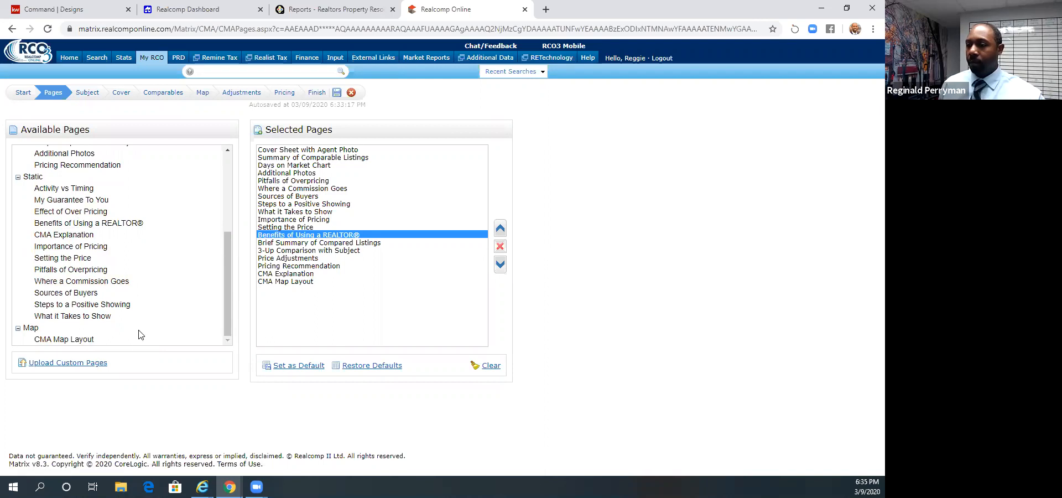
left_click(80, 364)
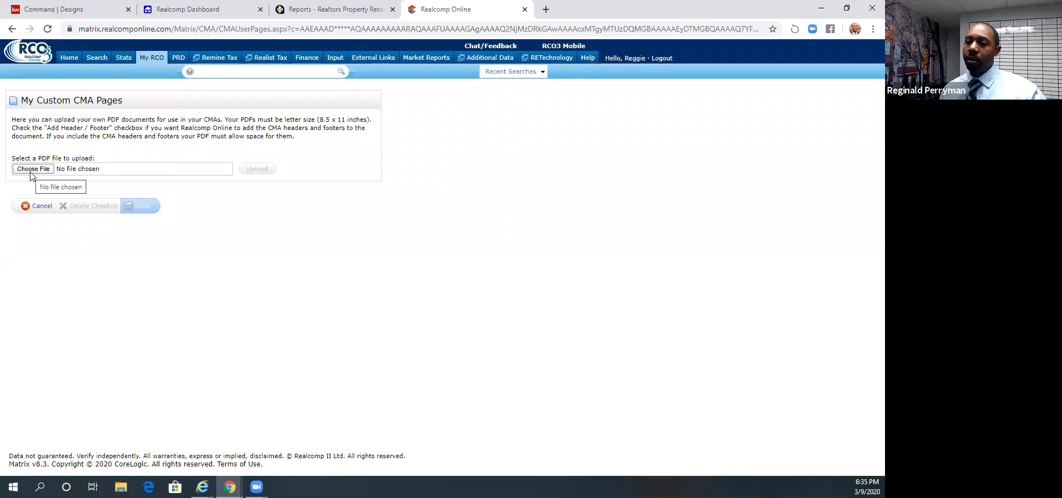
left_click(42, 207)
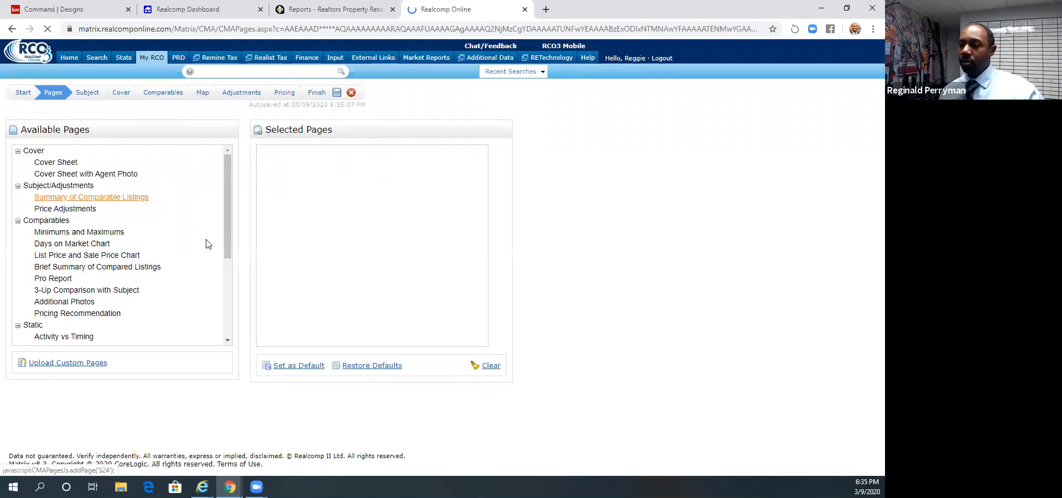
- Go to the CMA's subject property stage and choose to fill in the property fields manually
left_click(85, 94)
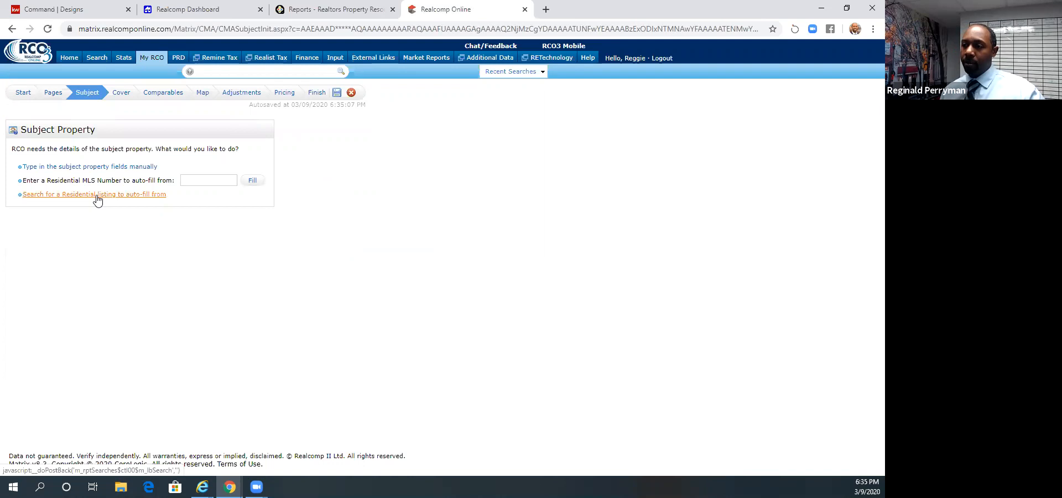
left_click(104, 168)
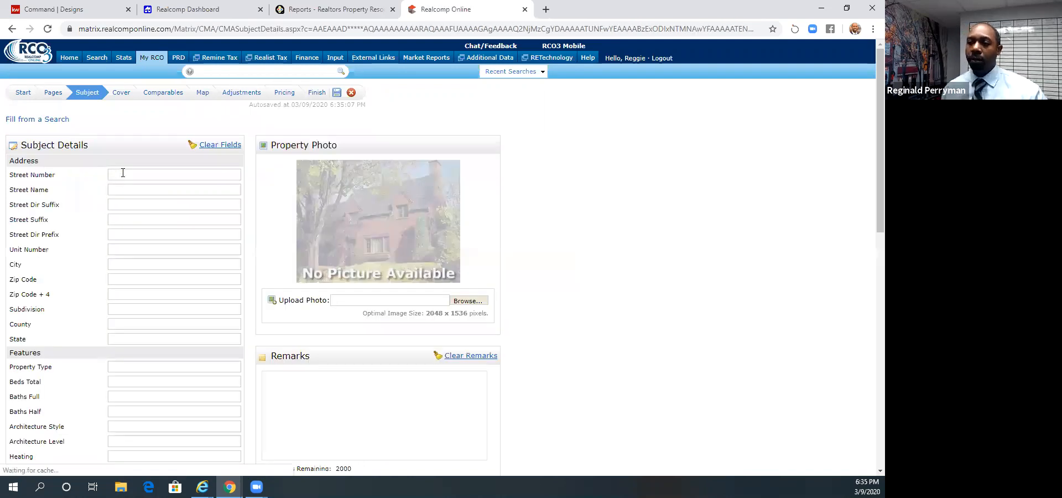
left_click(123, 174)
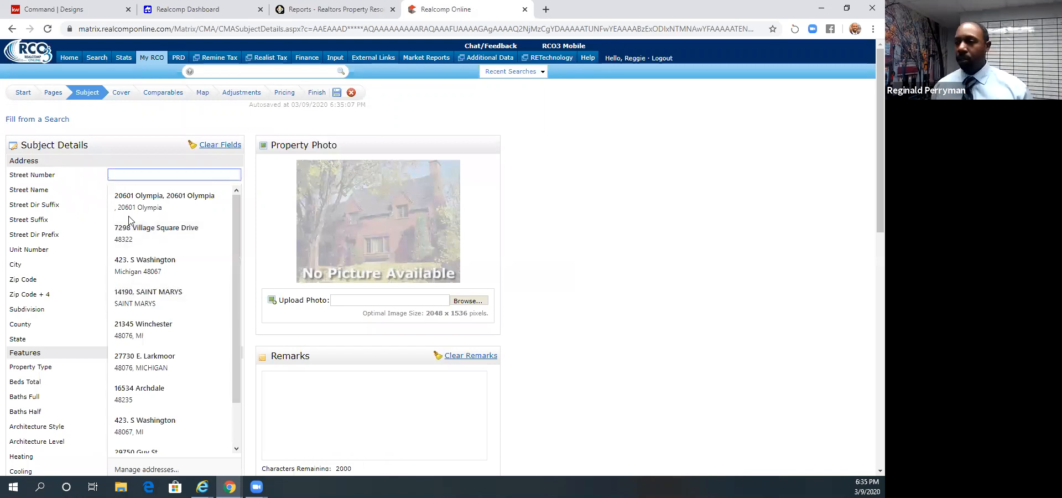
left_click(662, 191)
- Examine the subject property form's address, features, dimensions, general, remarks and map location fields
scroll(168, 224, "down", 3)
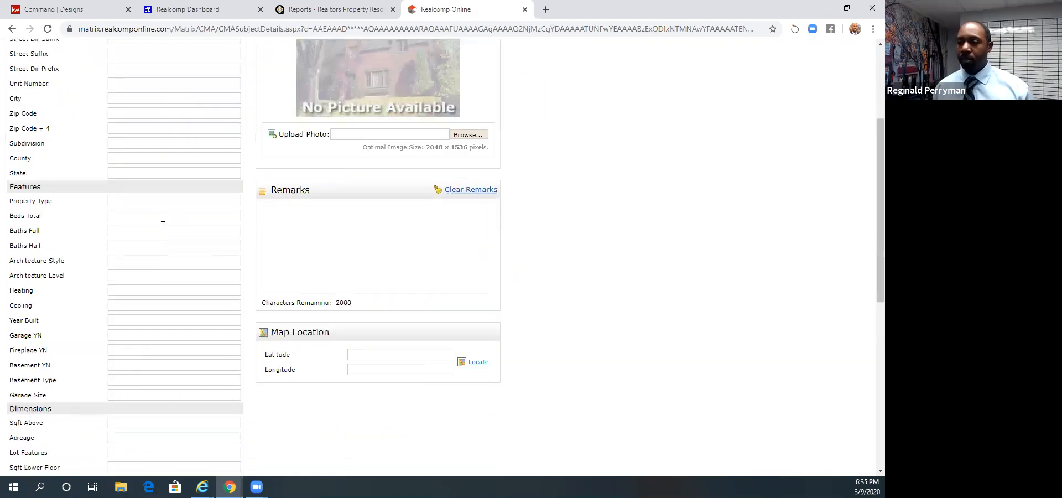
scroll(150, 224, "down", 2)
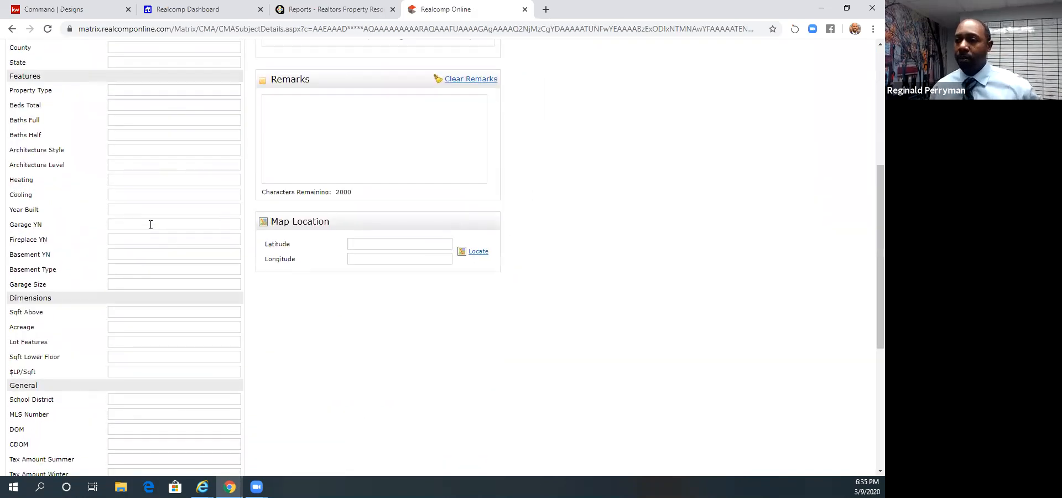
scroll(122, 155, "up", 4)
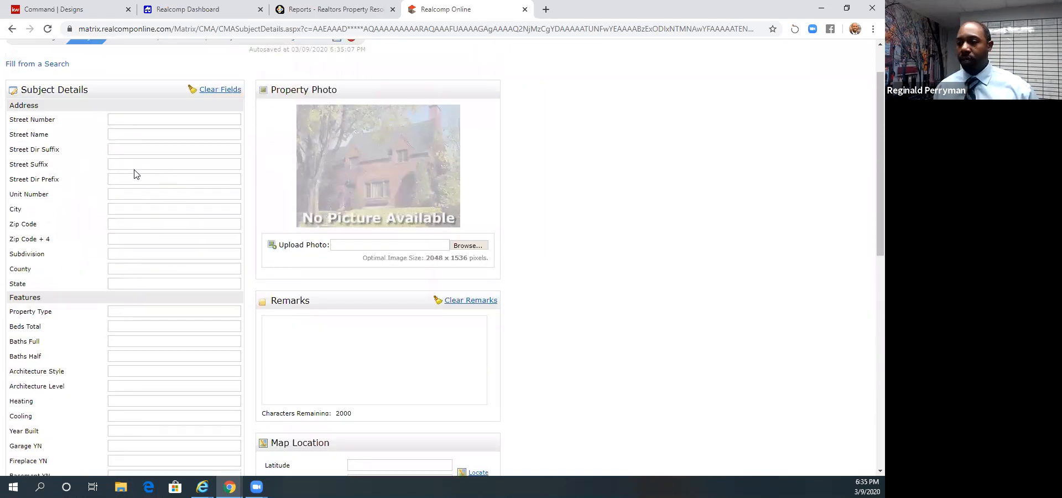
scroll(136, 174, "down", 6)
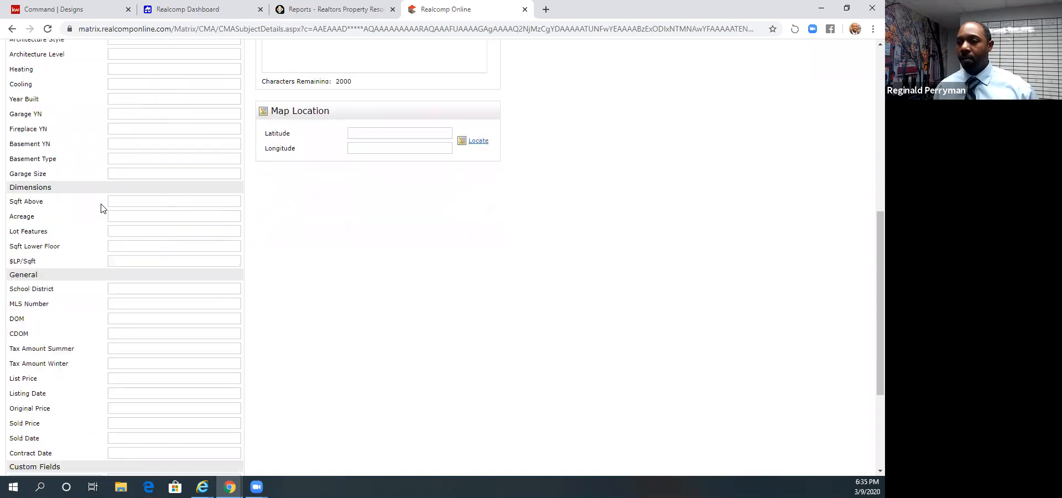
left_click(140, 201)
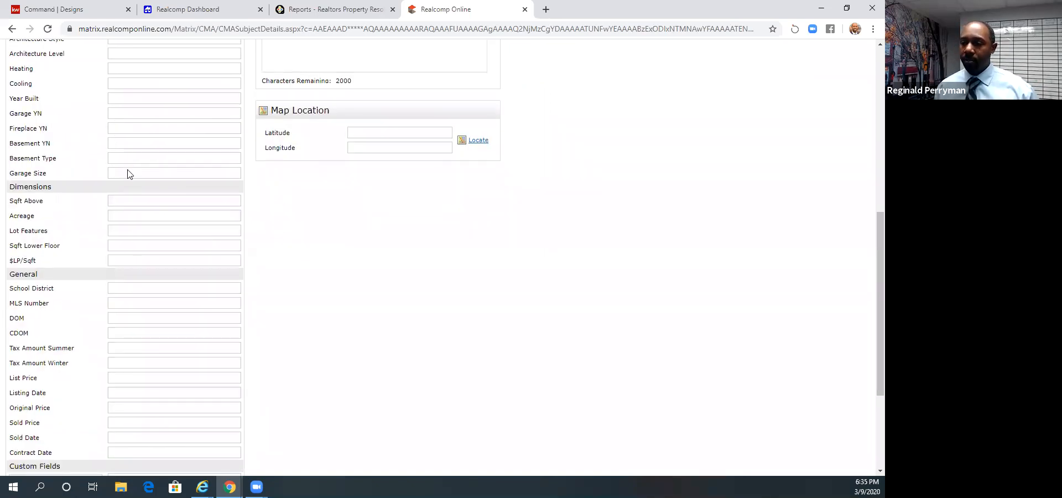
scroll(128, 173, "down", 3)
scroll(151, 183, "up", 10)
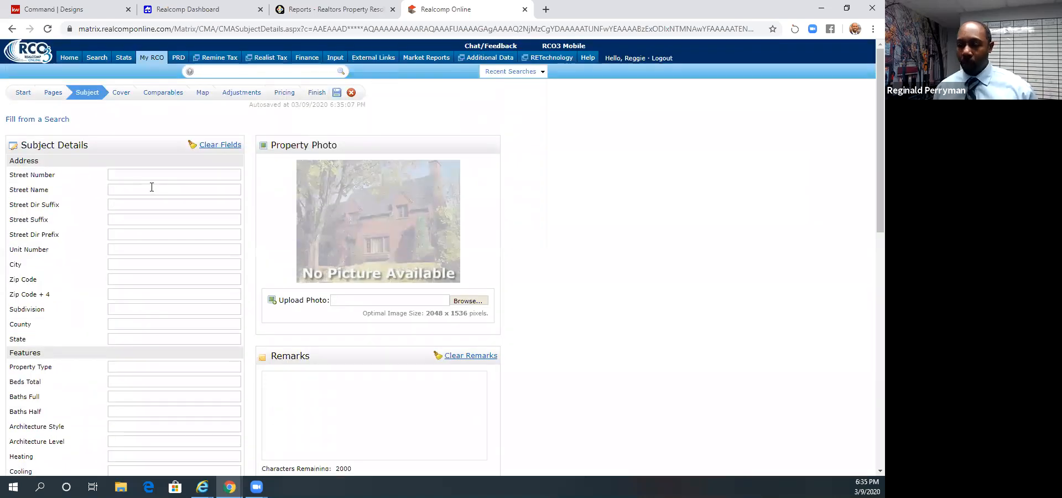
- Look over the residential listing search for auto-filling the subject property, then return to the subject property entry choices
left_click(61, 97)
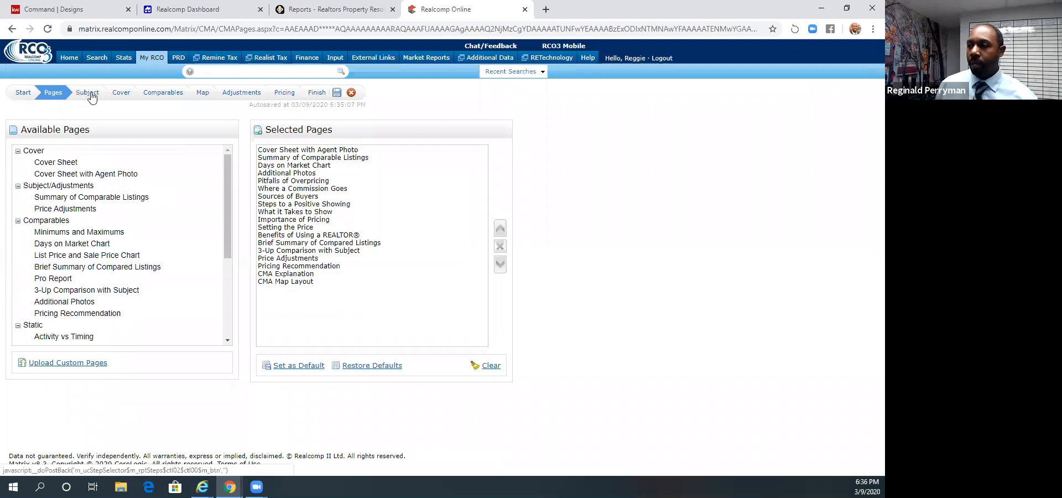
left_click(91, 94)
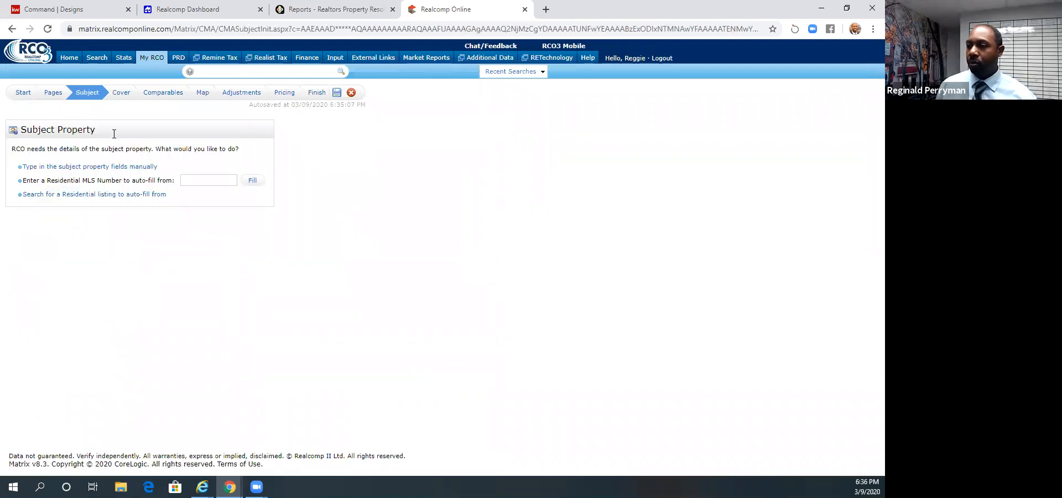
left_click(94, 195)
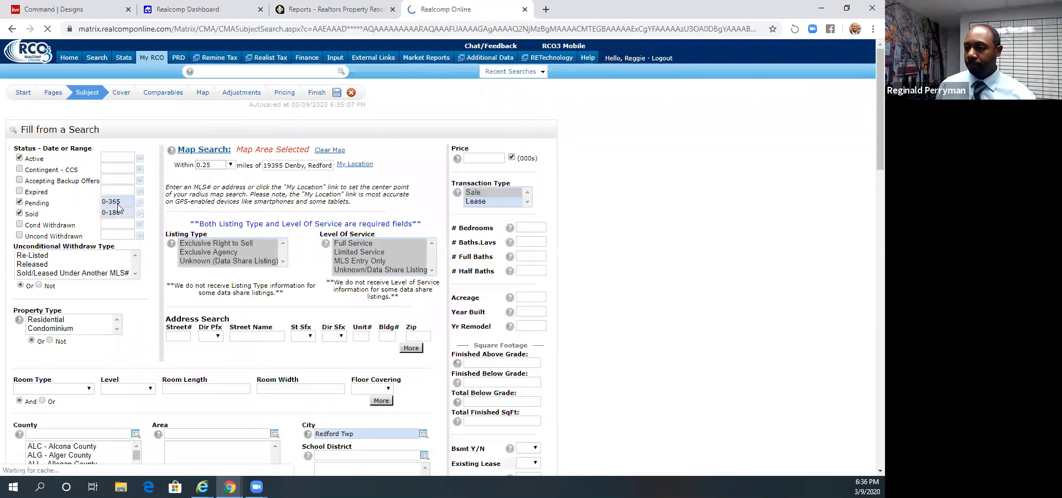
scroll(252, 222, "down", 1)
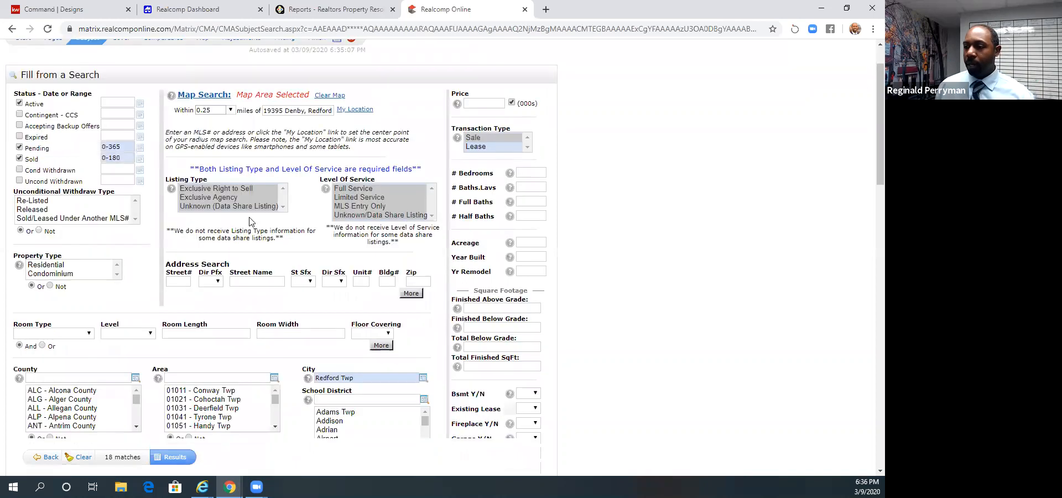
scroll(219, 206, "up", 2)
left_click(52, 95)
left_click(80, 95)
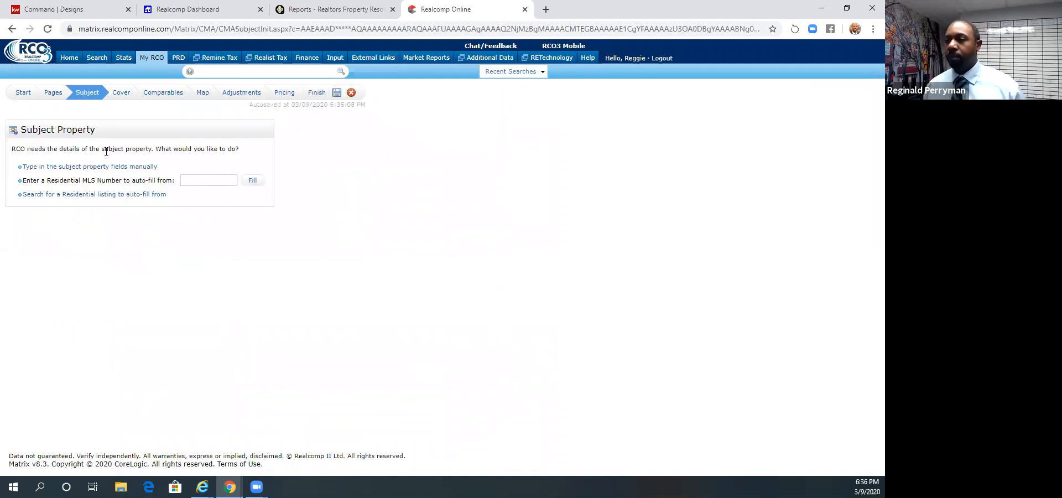
- Open the manual subject property form and examine its photo, remarks and map location sections, including the address-locating map
left_click(100, 168)
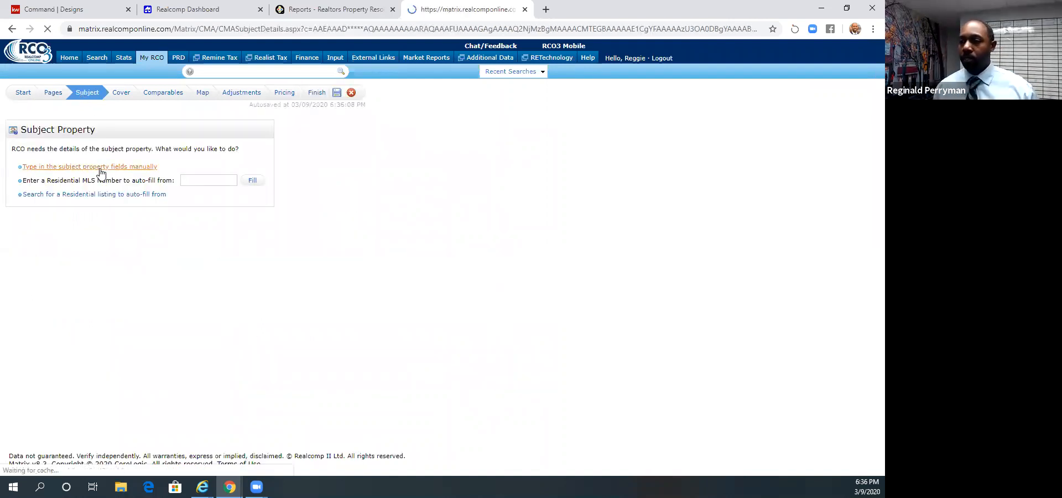
scroll(151, 198, "down", 3)
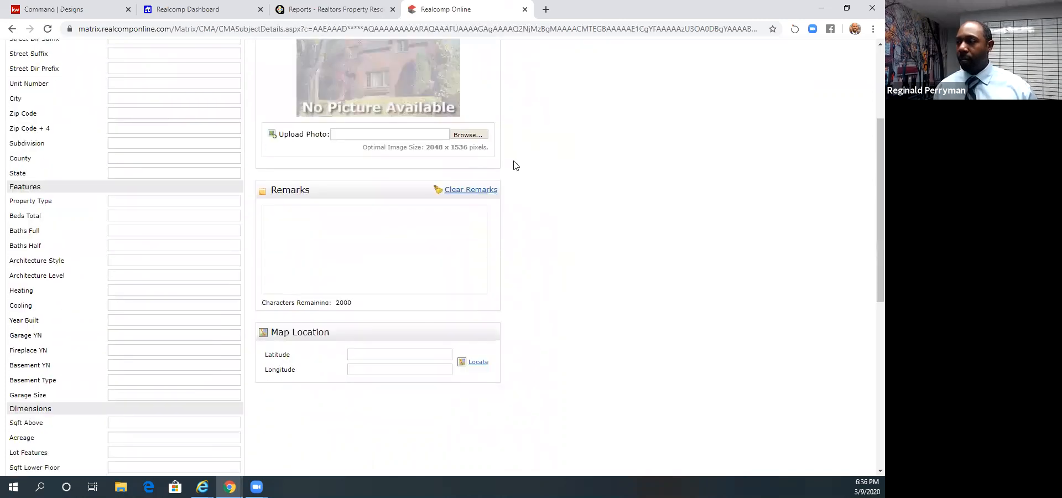
scroll(376, 118, "up", 1)
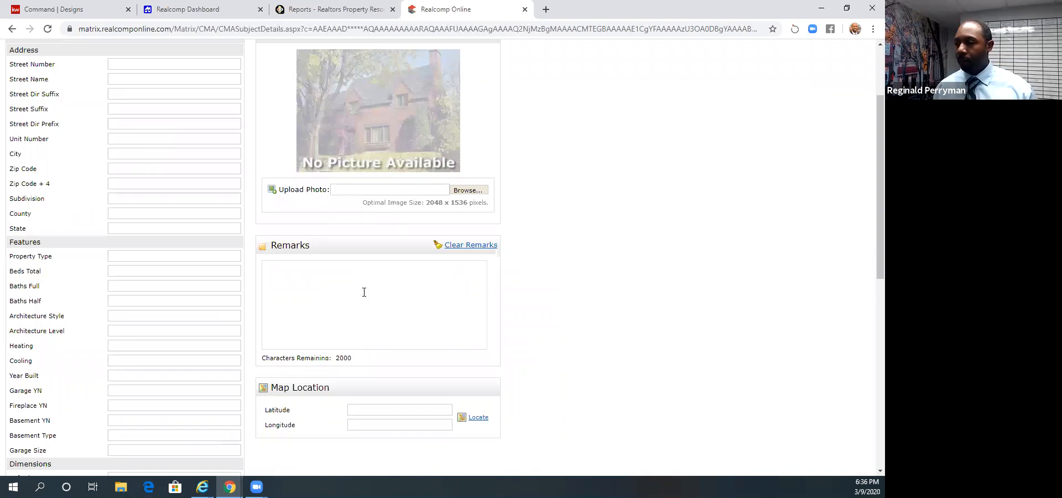
scroll(369, 258, "down", 3)
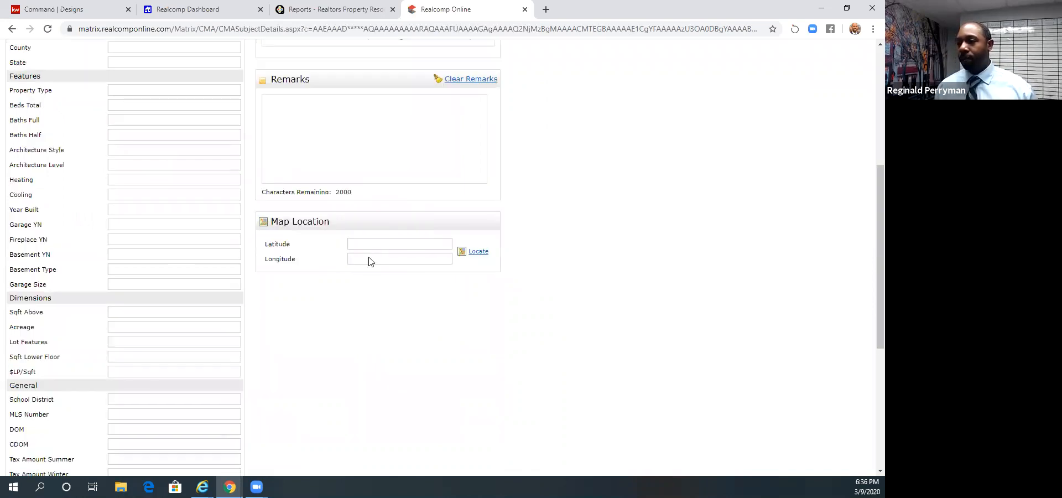
scroll(139, 171, "up", 4)
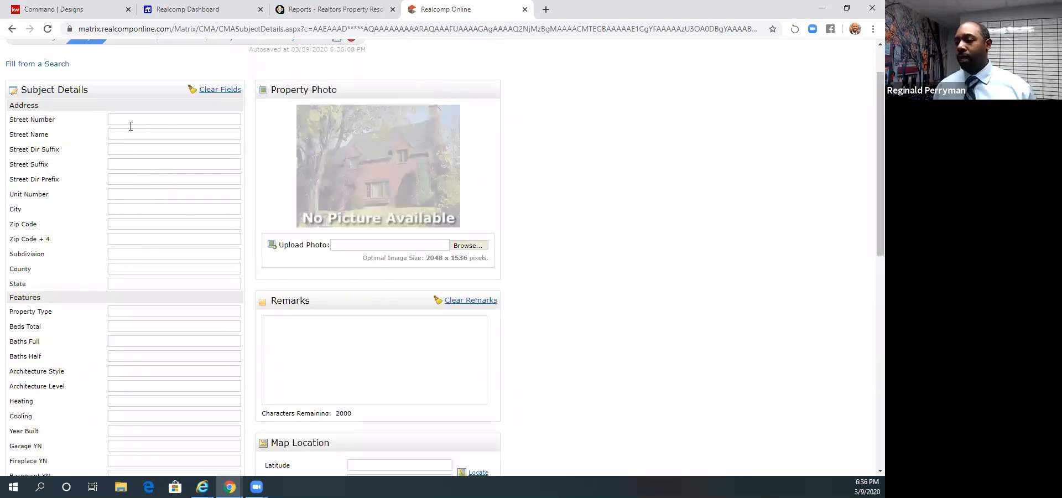
scroll(310, 275, "down", 5)
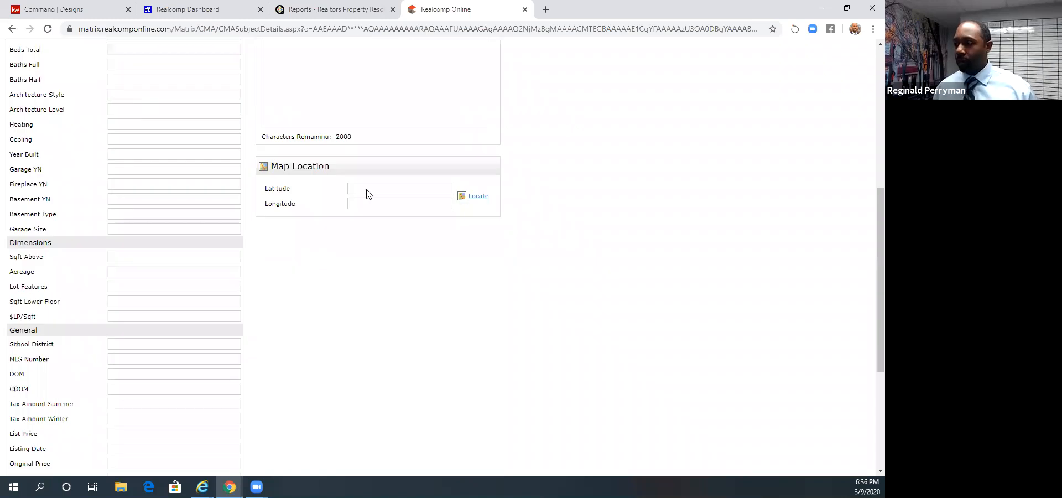
left_click(477, 196)
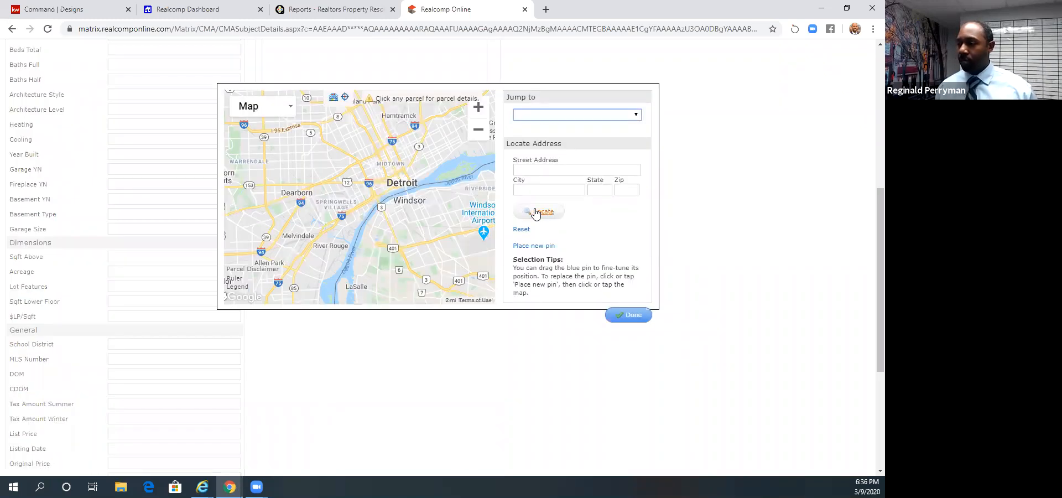
left_click(630, 314)
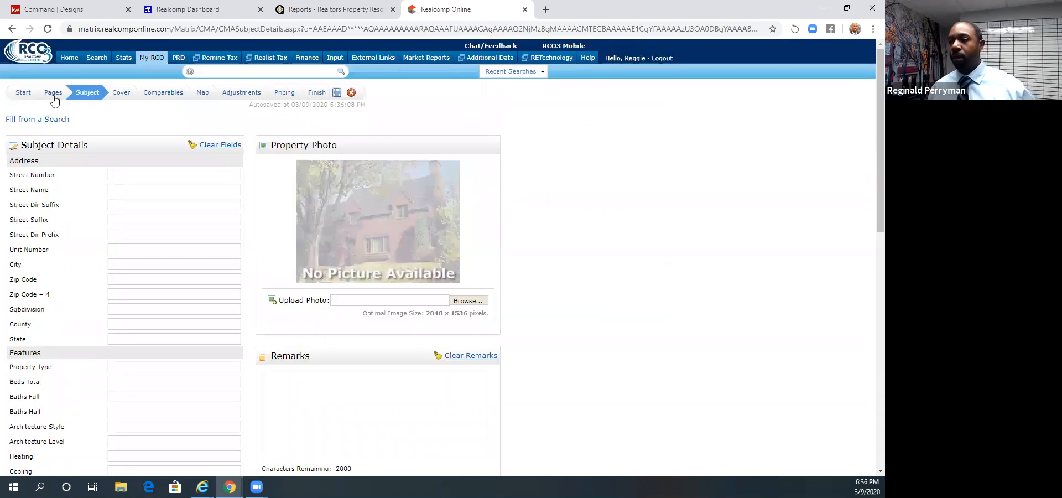
- Reopen the subject property stage and run the residential listing search for auto-filling with its preset criteria
left_click(61, 98)
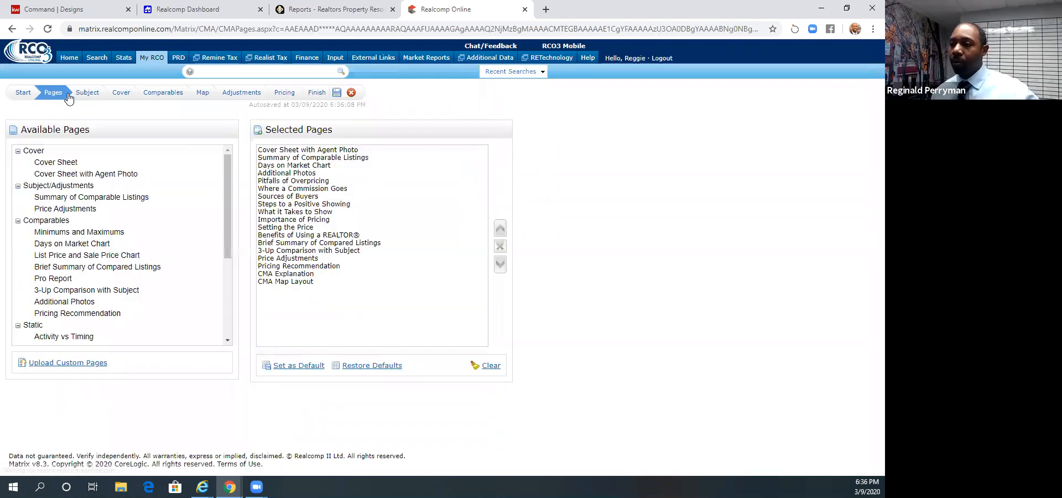
left_click(86, 93)
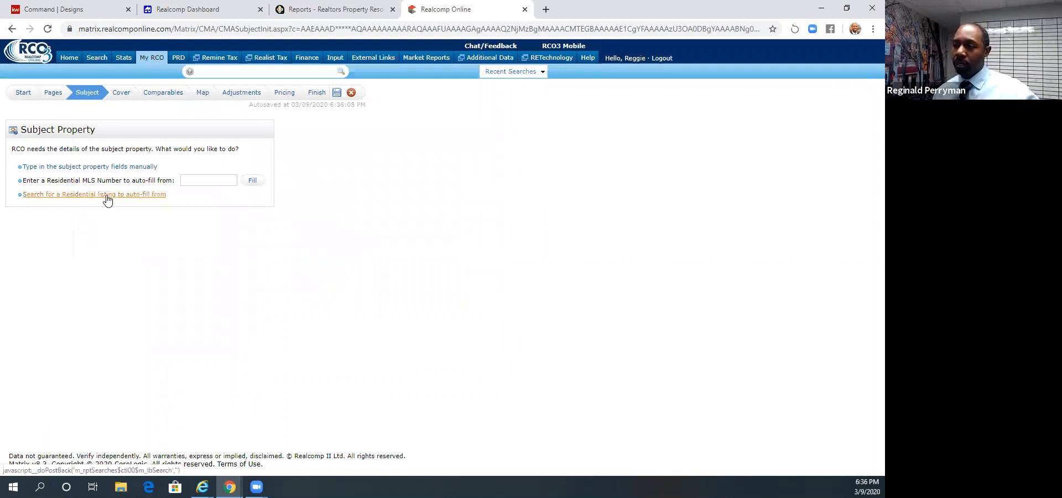
left_click(107, 196)
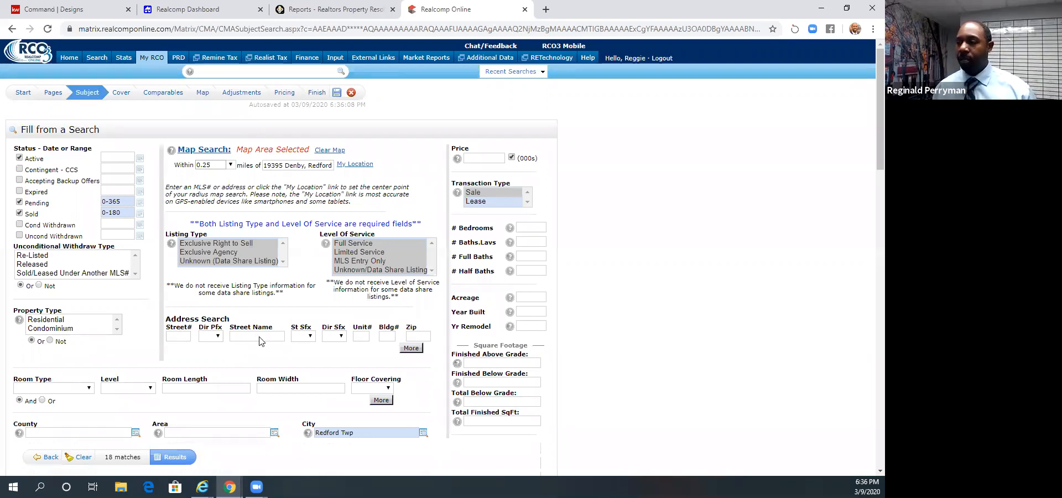
scroll(259, 340, "down", 2)
scroll(250, 372, "down", 1)
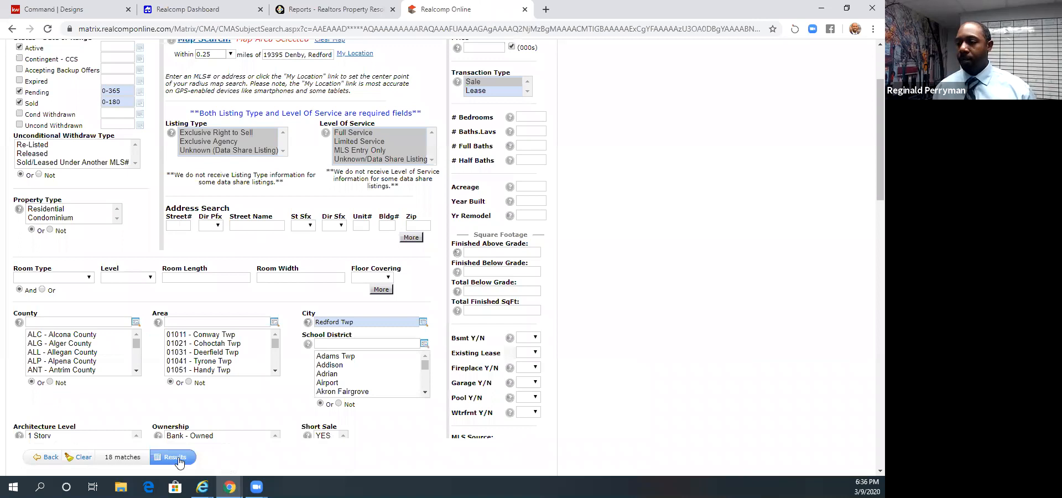
left_click(178, 458)
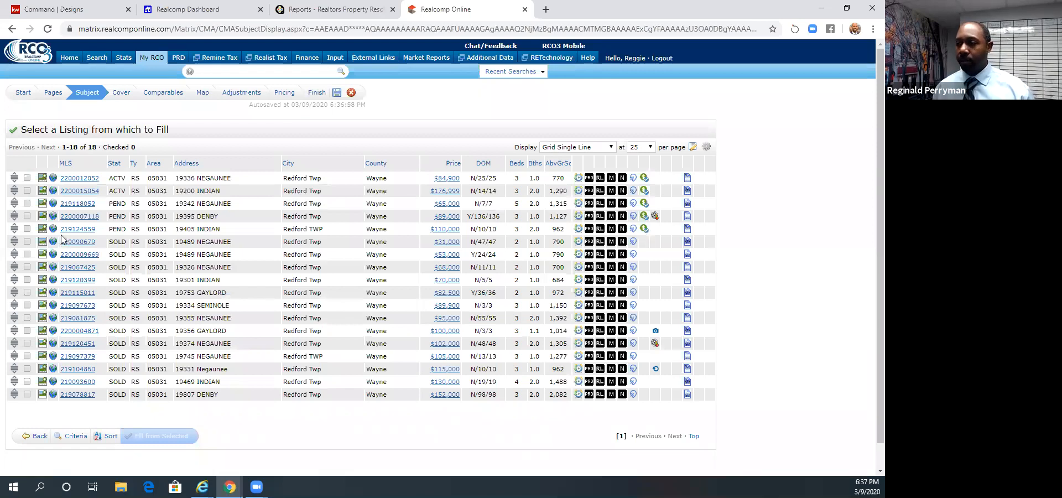
- Fill the subject property details from the pending $89,000 listing on Denby
left_click(26, 216)
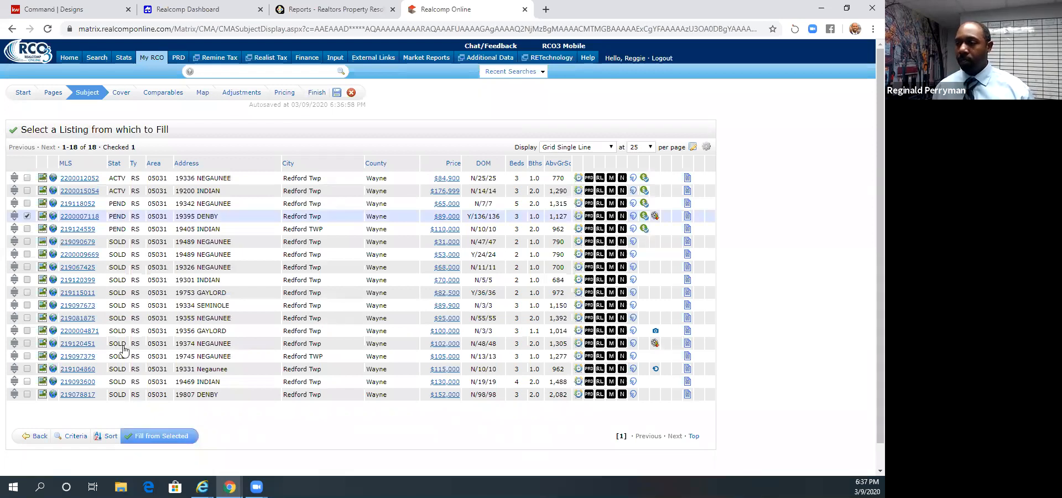
scroll(177, 420, "down", 1)
left_click(165, 418)
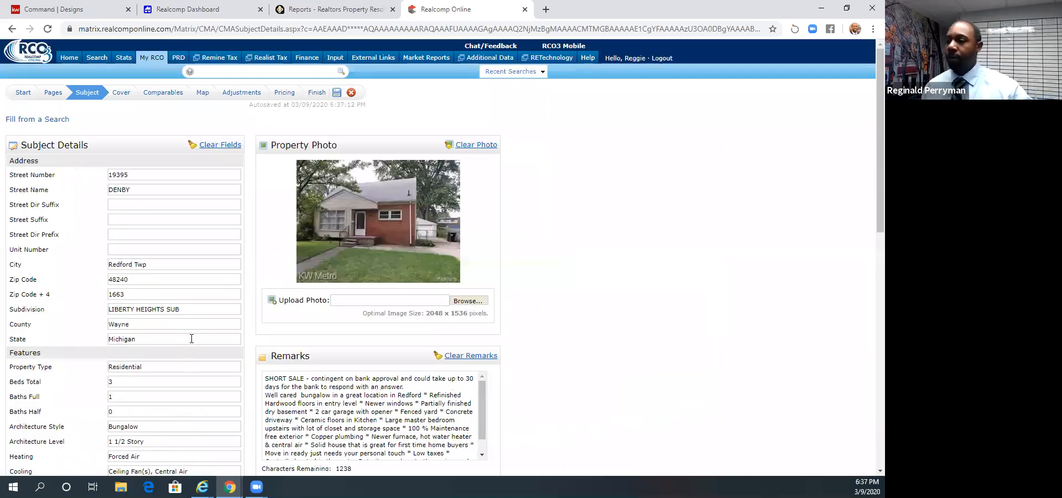
- Examine the auto-filled subject details, including address, features, dimensions, general information, remarks, map location and custom fields
scroll(190, 338, "down", 2)
scroll(173, 331, "down", 5)
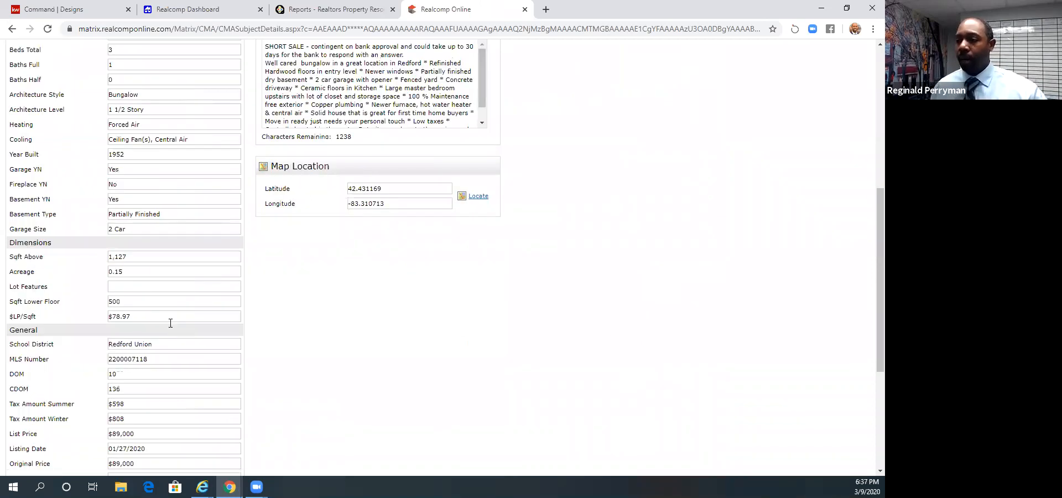
scroll(171, 323, "down", 2)
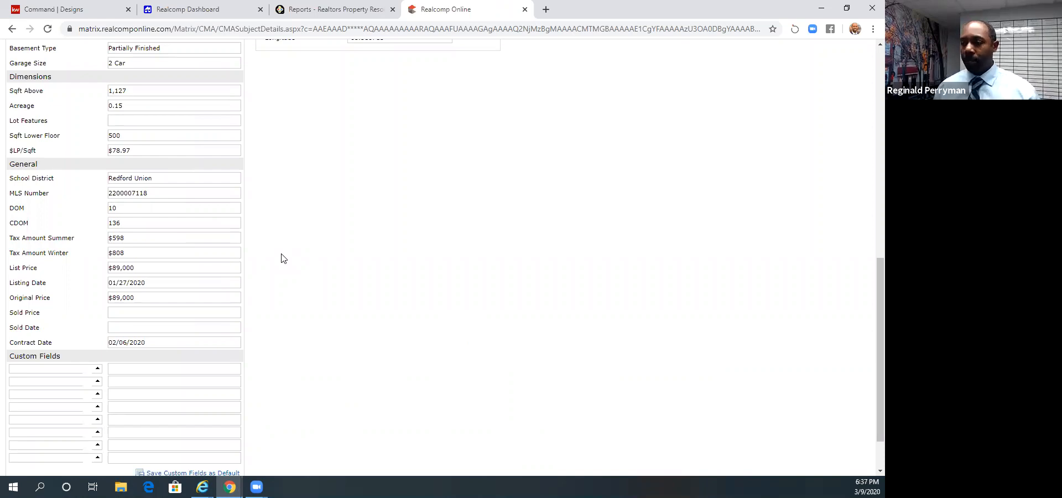
scroll(282, 257, "up", 10)
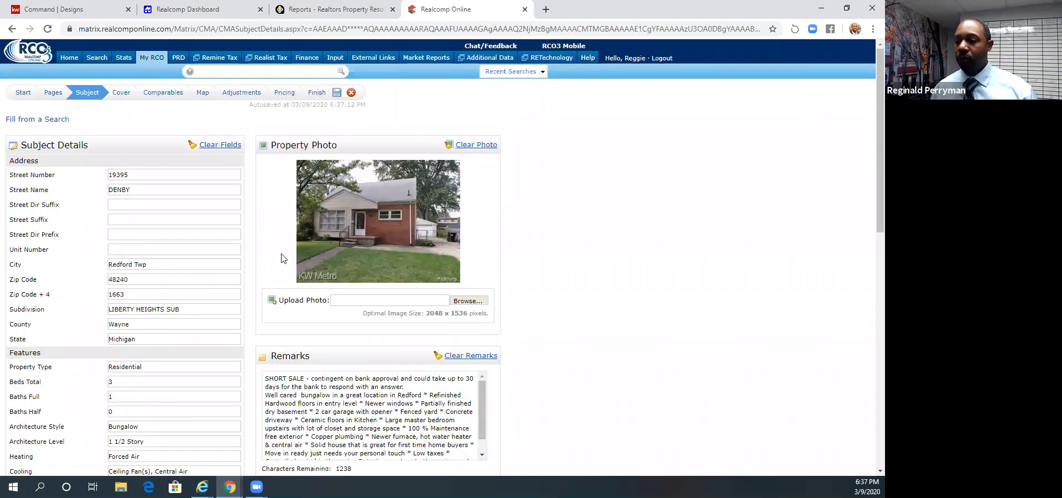
scroll(282, 257, "down", 1)
scroll(303, 245, "down", 3)
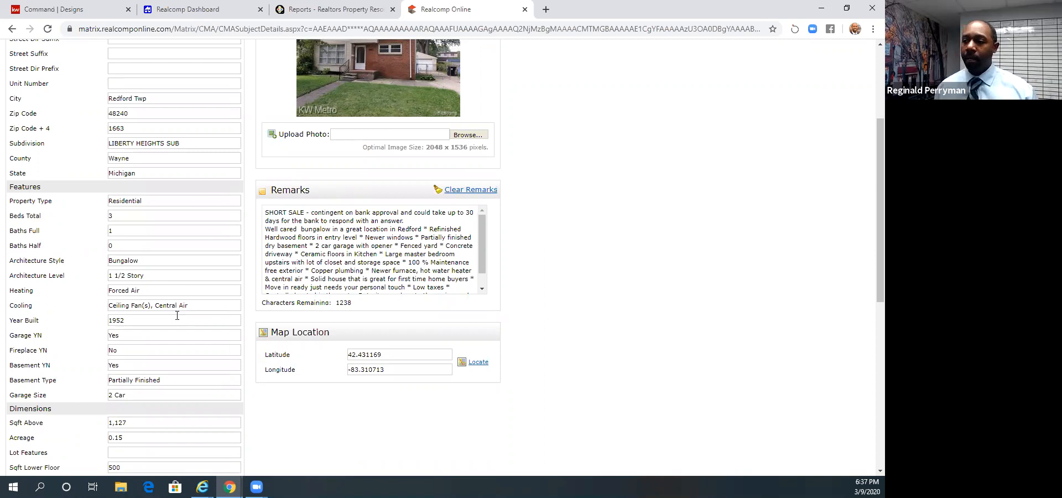
scroll(176, 315, "down", 4)
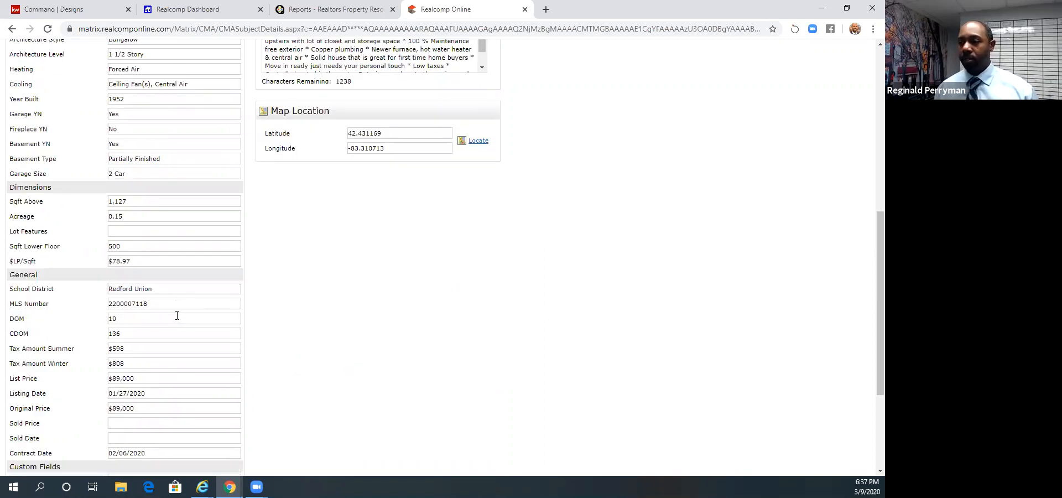
scroll(177, 316, "down", 1)
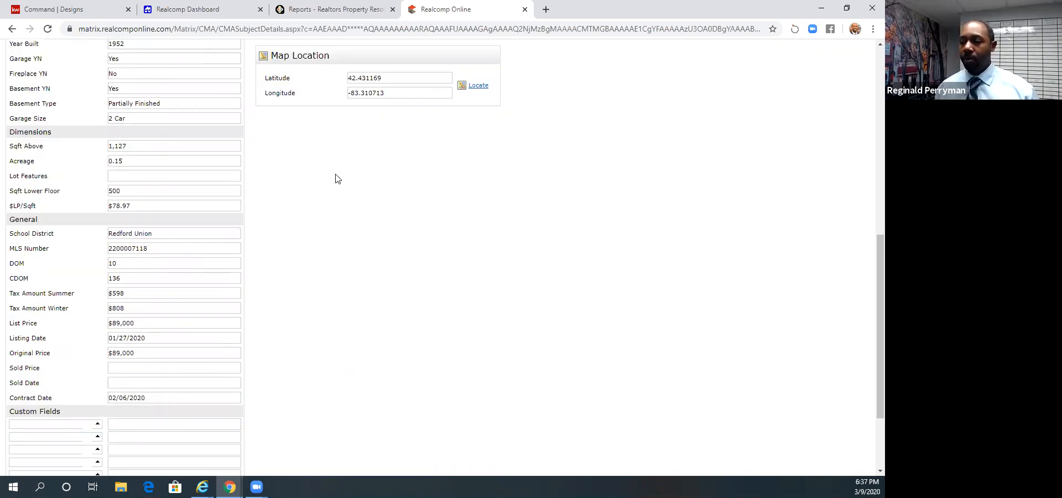
scroll(238, 387, "up", 5)
scroll(238, 390, "down", 4)
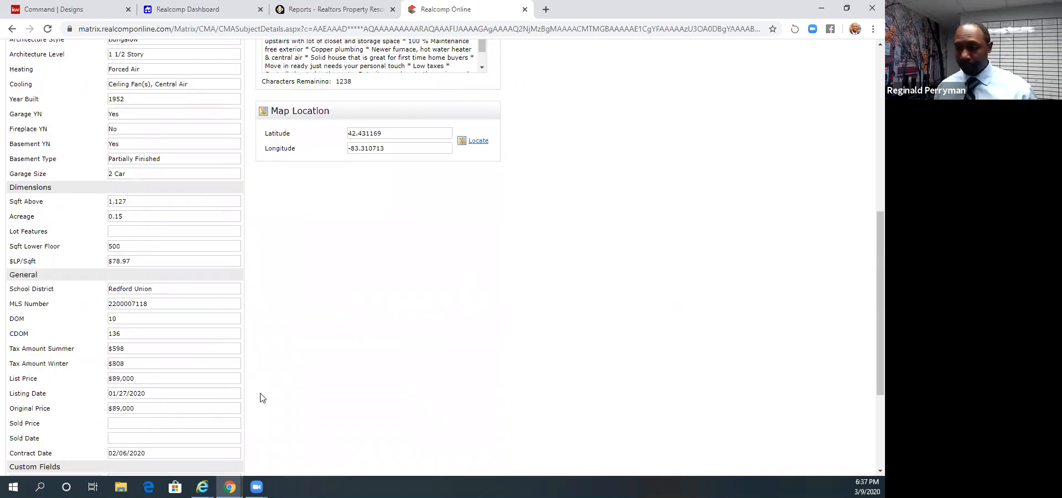
scroll(131, 264, "down", 1)
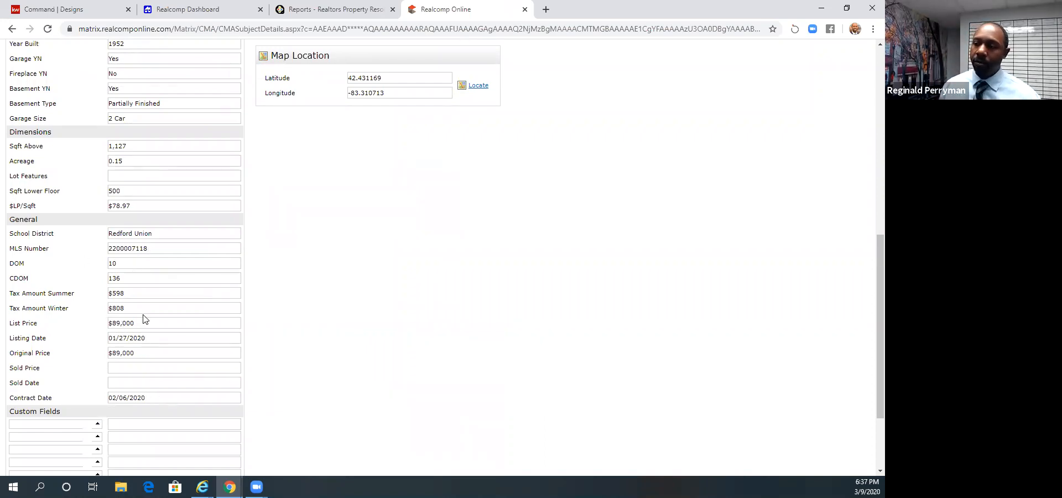
scroll(147, 299, "up", 1)
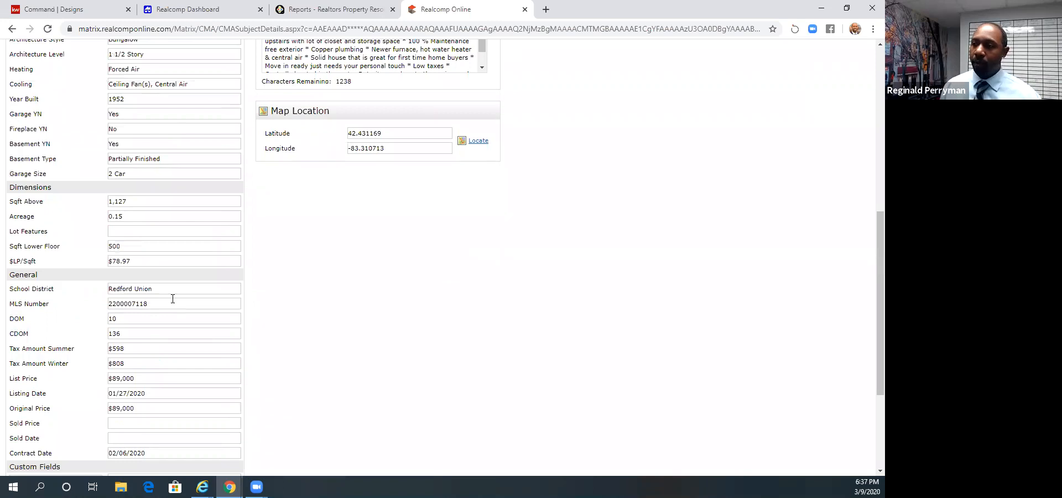
scroll(147, 302, "up", 7)
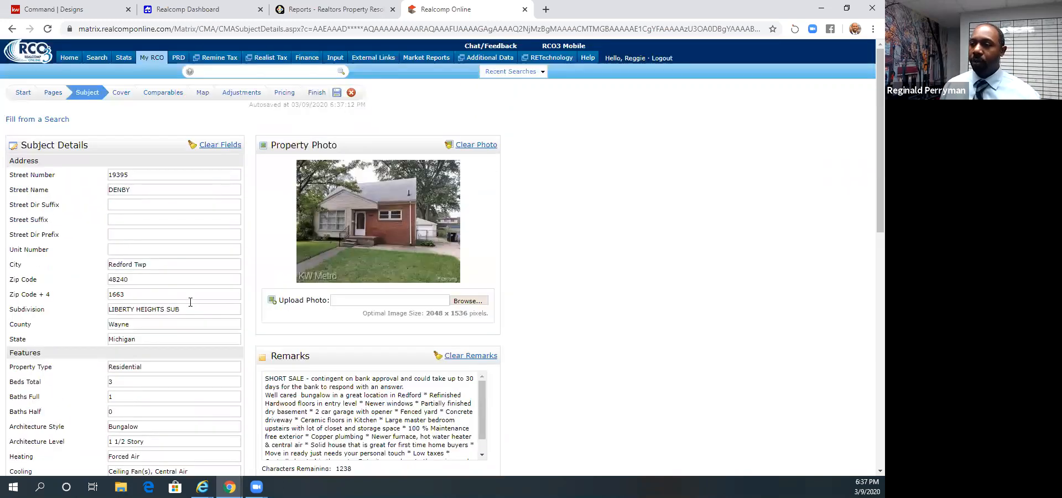
scroll(191, 302, "down", 7)
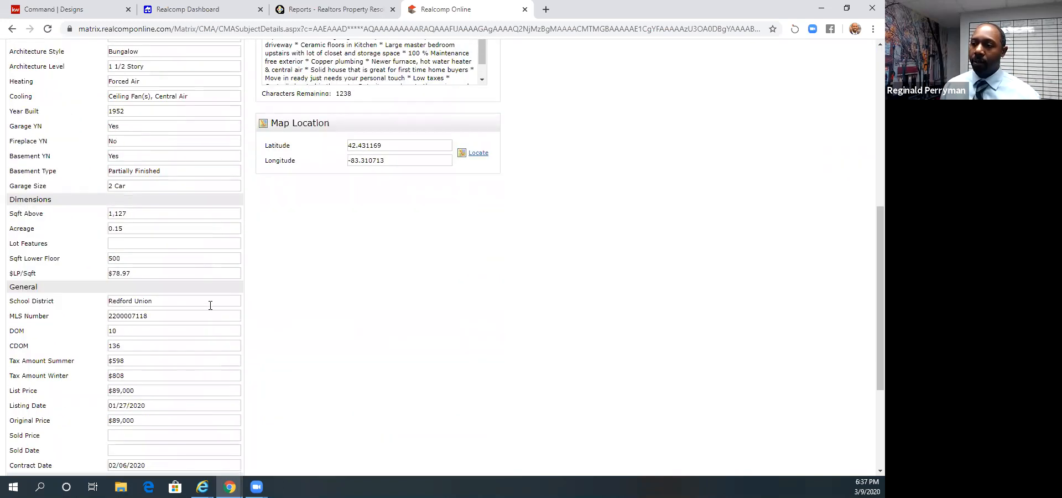
scroll(210, 305, "down", 2)
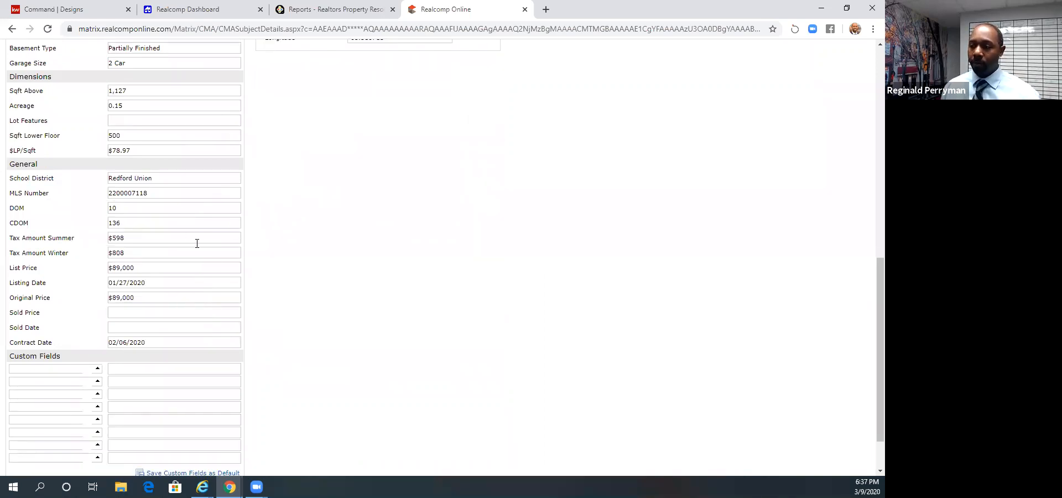
scroll(201, 247, "up", 4)
scroll(201, 247, "up", 5)
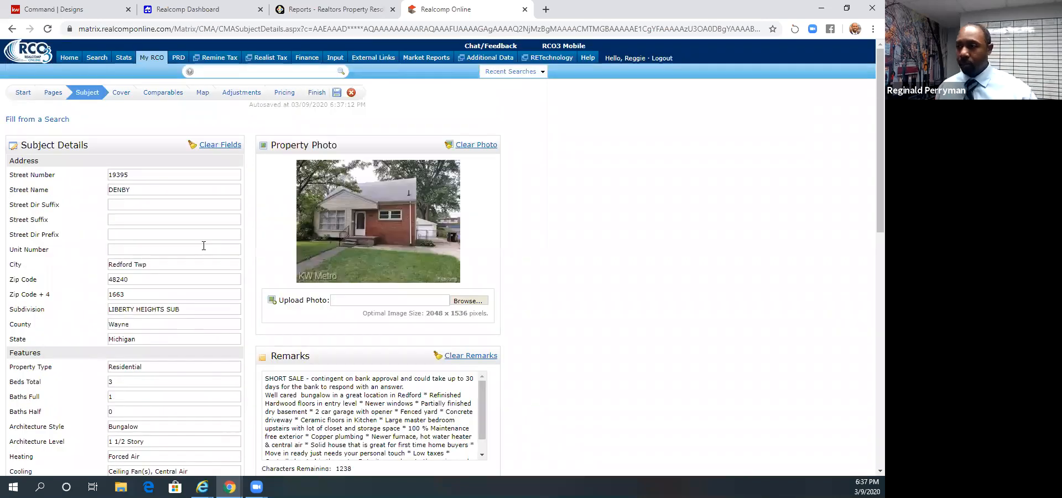
- Review the CMA's cover photo, contact and agent information, then open the list of selected comparables
left_click(121, 94)
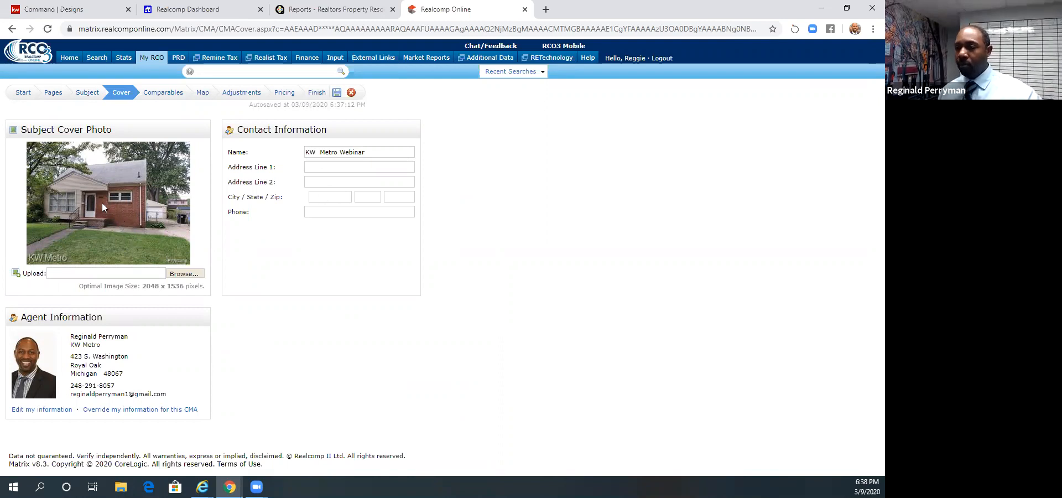
left_click(155, 93)
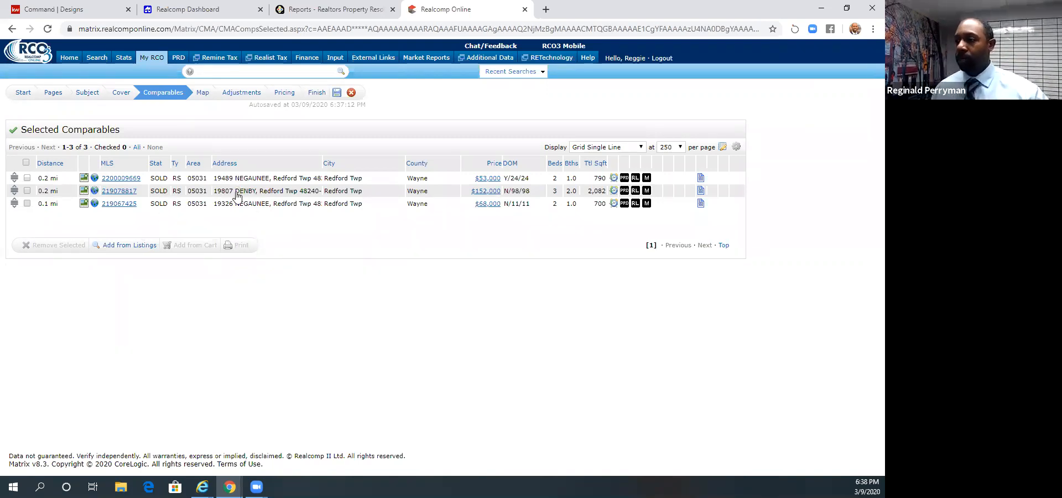
- Review the map of the subject and comparables, then bring up the bedroom and full-bath price adjustments
left_click(201, 102)
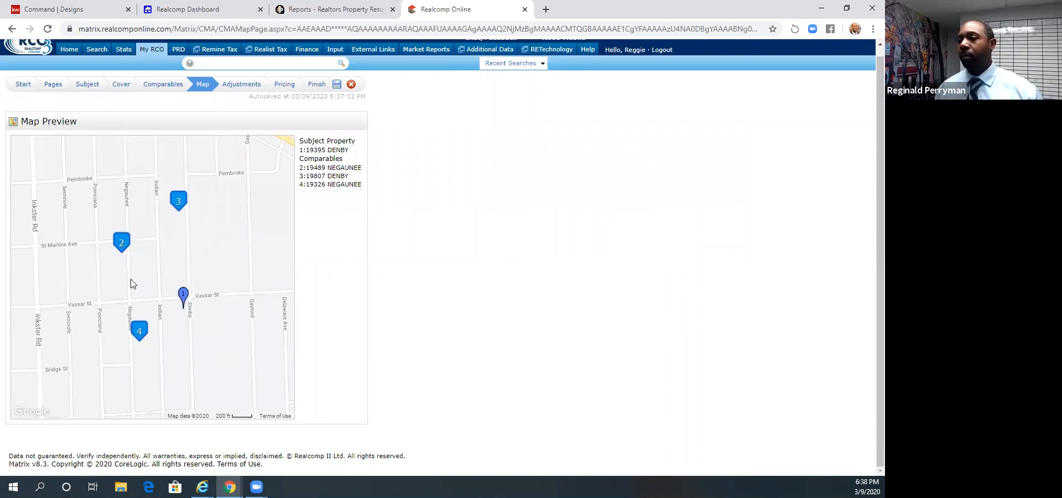
left_click(239, 86)
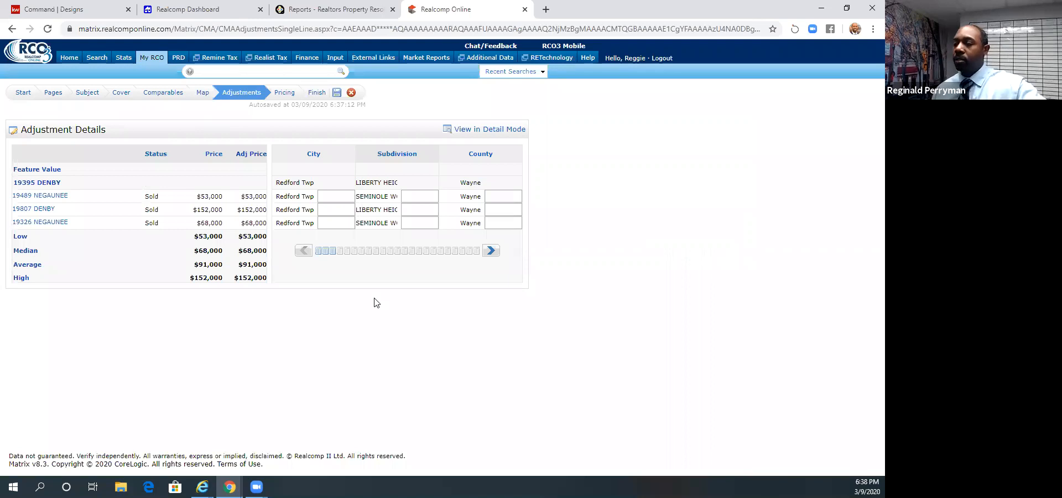
left_click(488, 250)
left_click(487, 250)
left_click(487, 250)
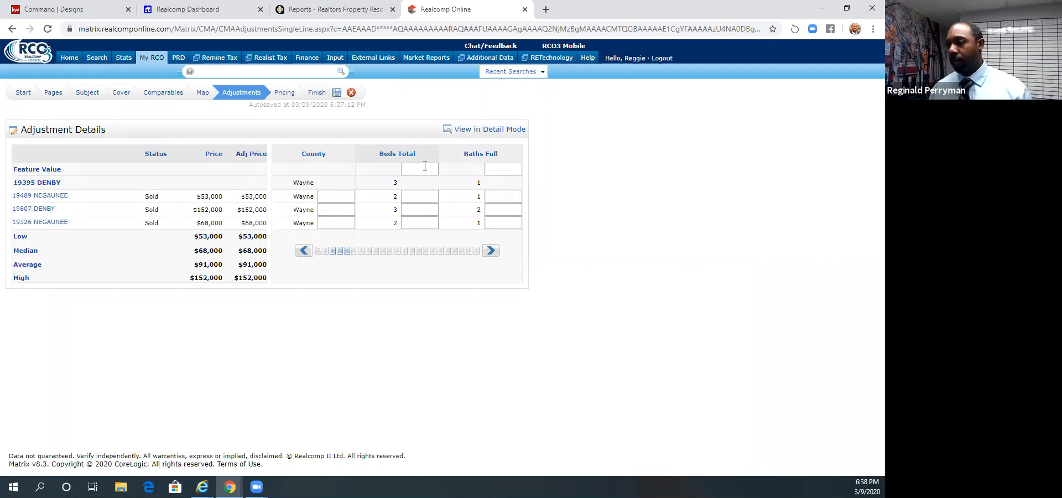
- Set the Beds Total adjustment to $7,500 for each of the two Negaunee comparables
left_click(425, 167)
left_click(353, 168)
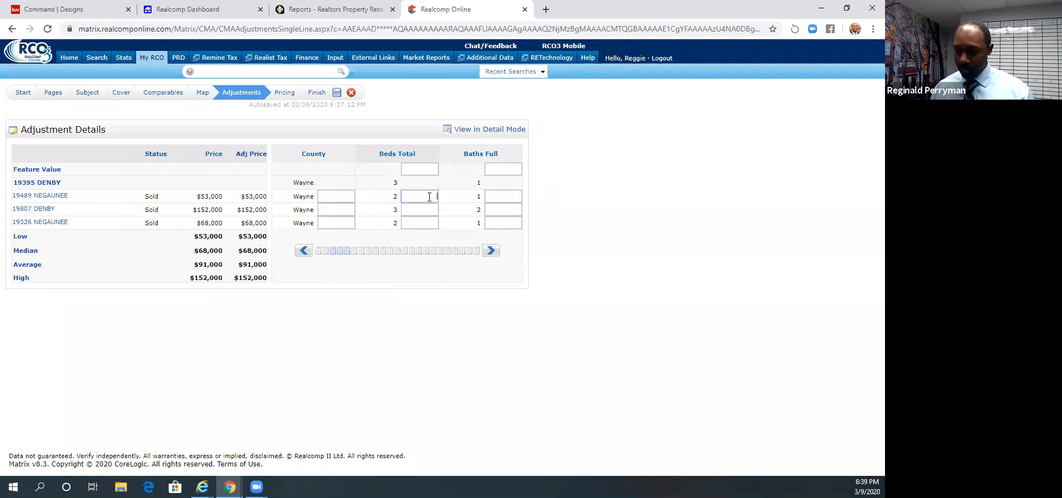
type("750")
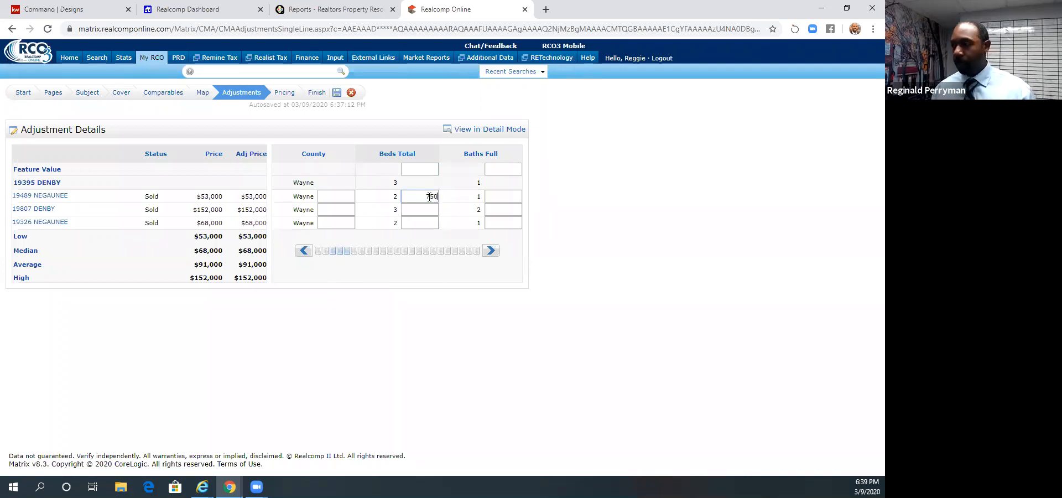
type("00")
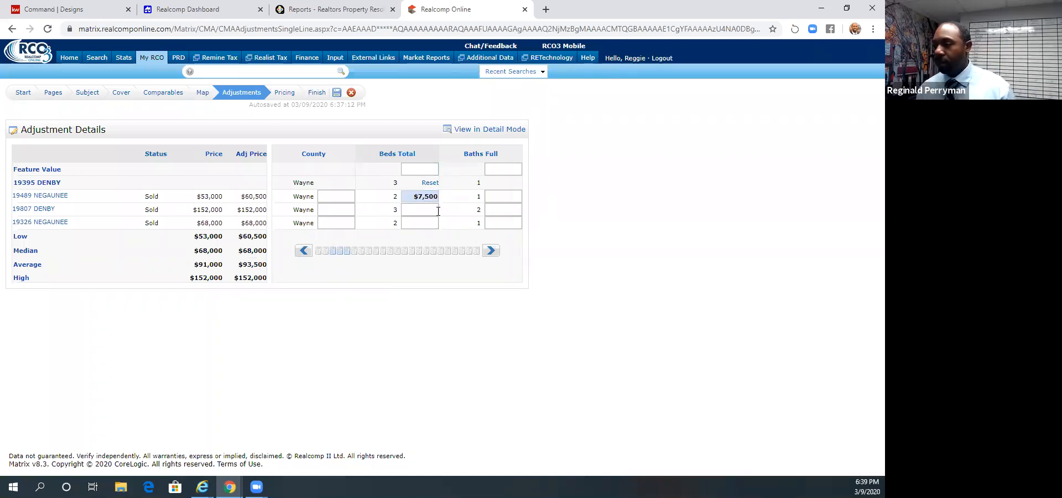
left_click(429, 218)
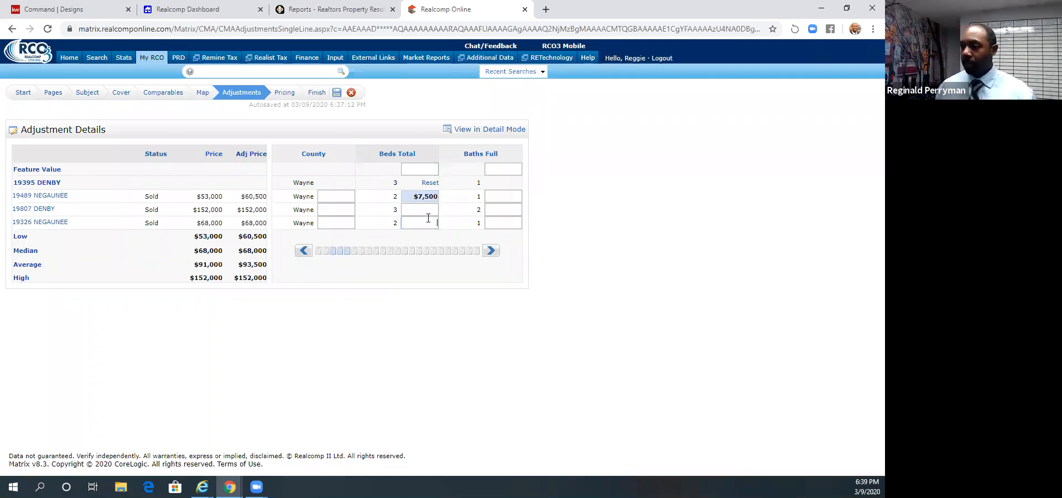
type("7,500")
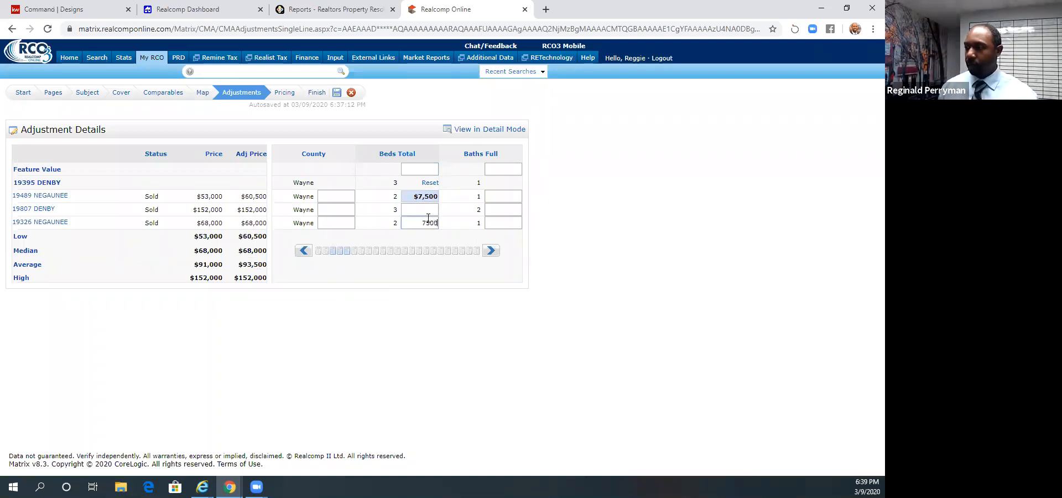
- Set the Beds Total feature value to $7,500 for all comparables
left_click(422, 172)
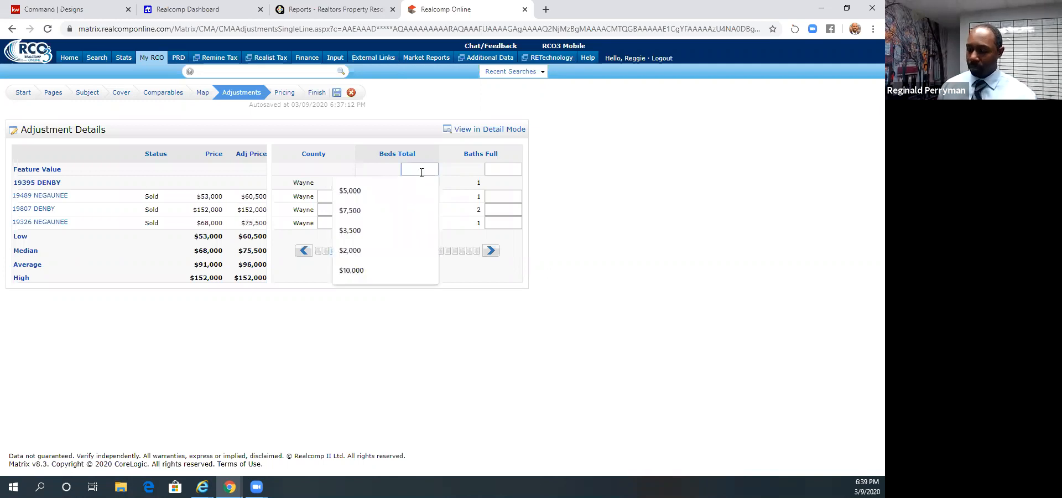
type("7500")
left_click(390, 195)
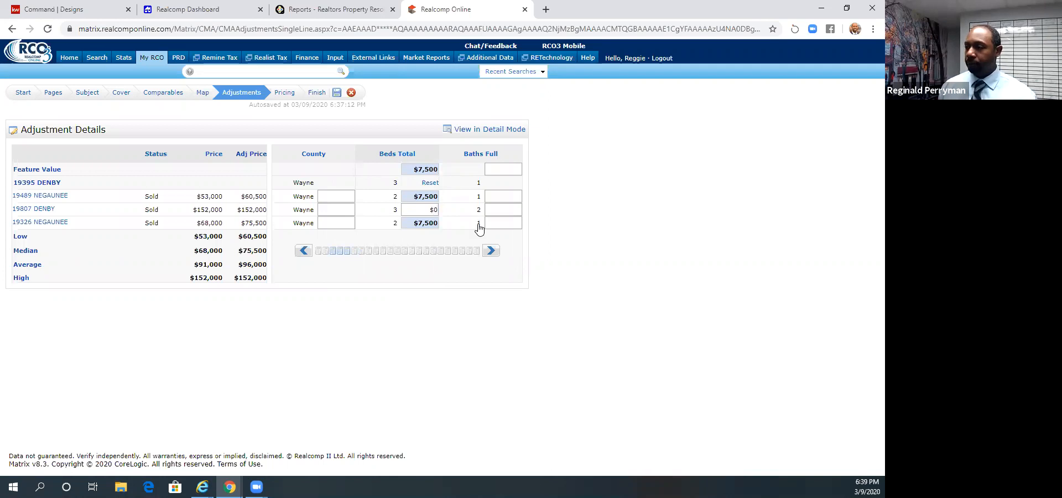
- Set the Baths Full feature value to $3,500 and leave the Baths Half feature value empty
double_click(490, 251)
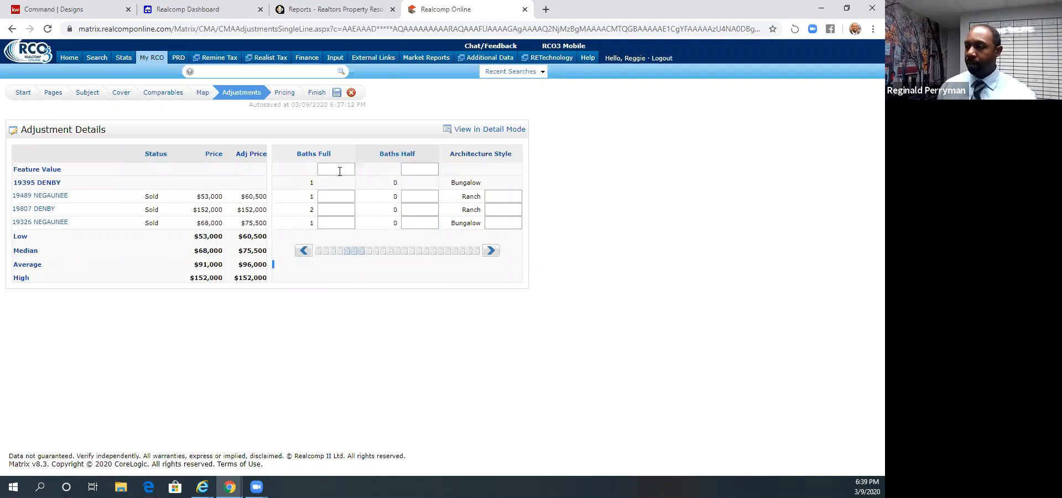
left_click(339, 171)
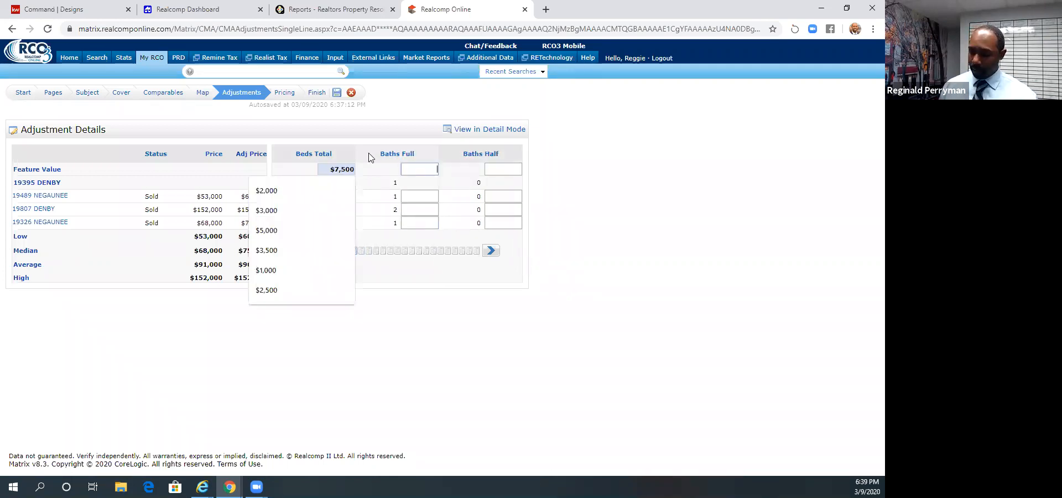
type("3500")
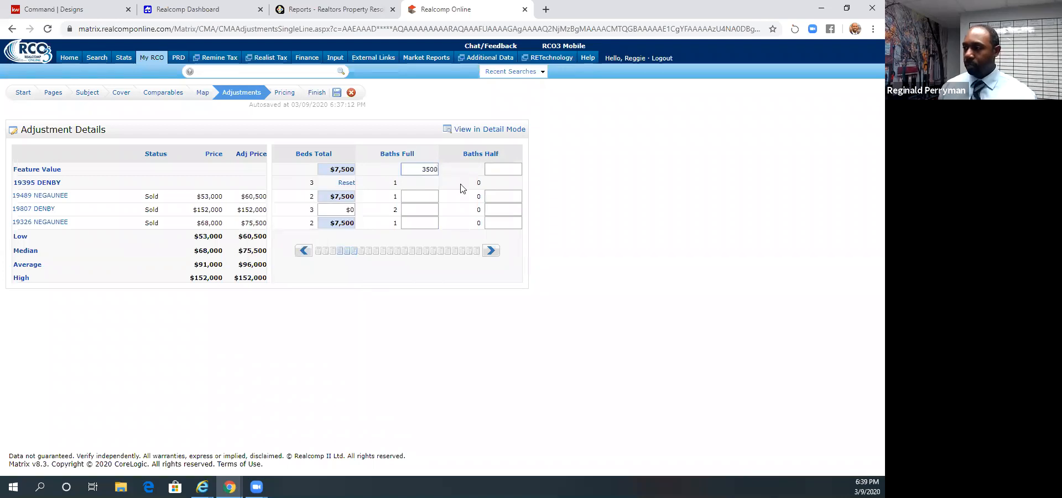
left_click(463, 188)
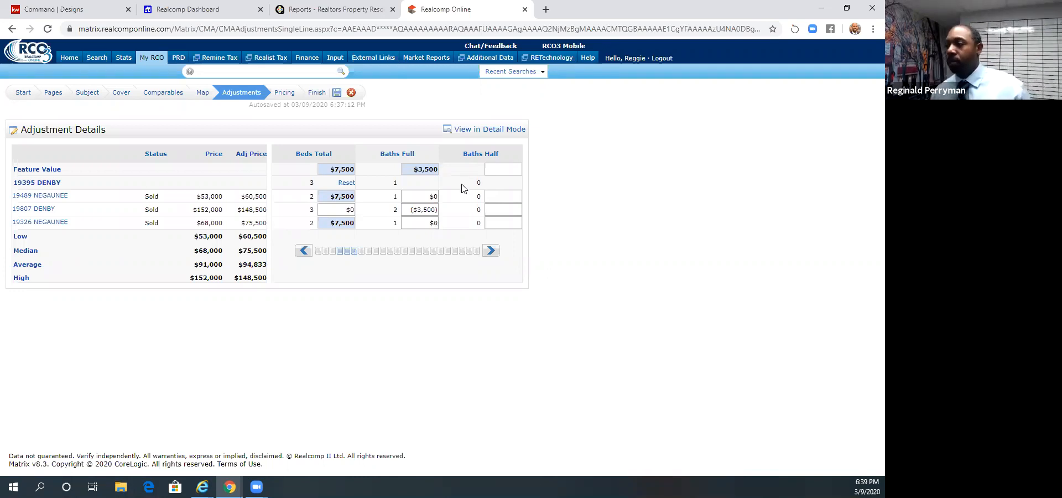
left_click(495, 172)
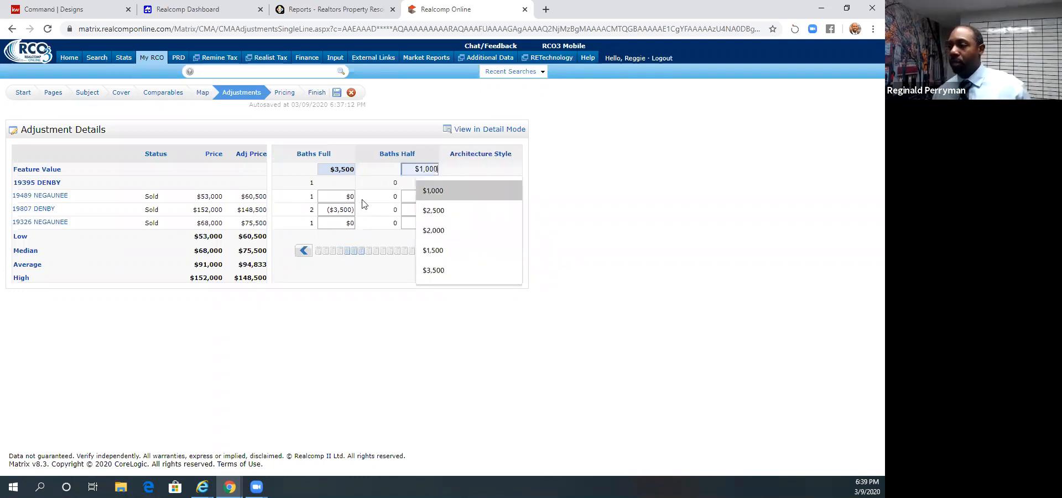
left_click(391, 232)
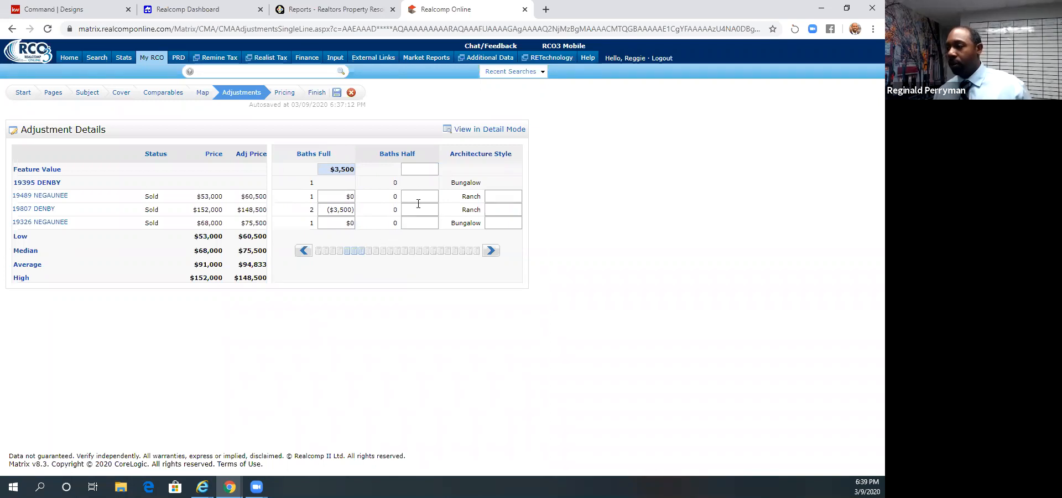
- Try a $10,000 Architecture Style adjustment on the $53,000 Negaunee ranch comparable, then clear it
left_click(493, 252)
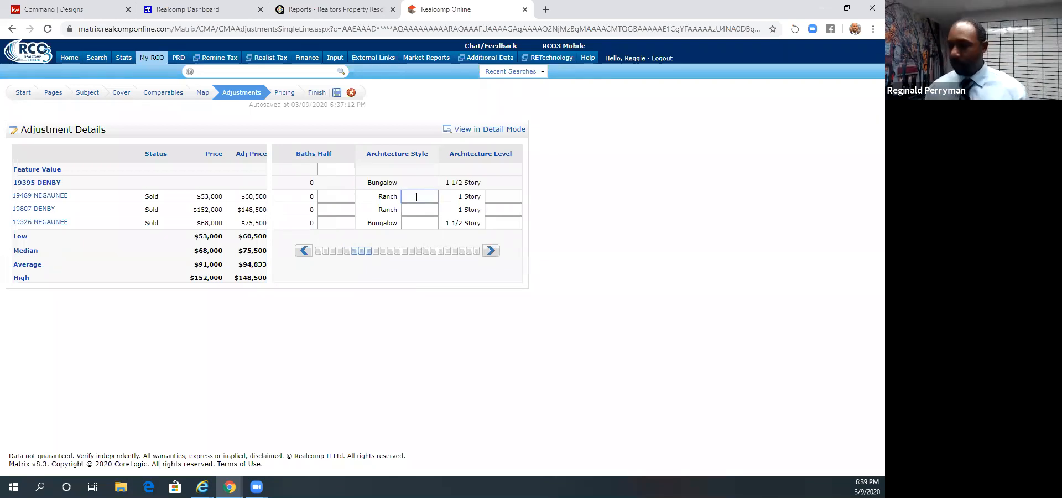
type("0000")
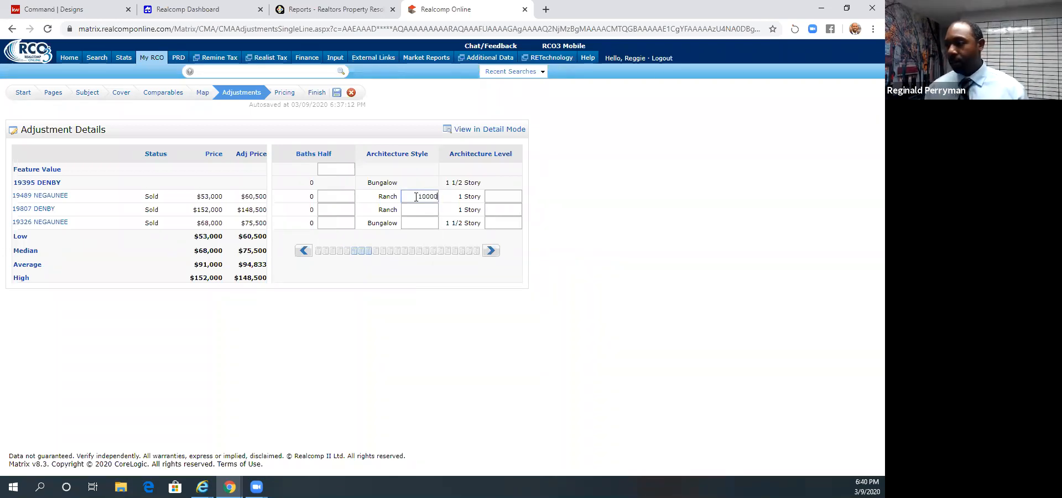
left_click(418, 209)
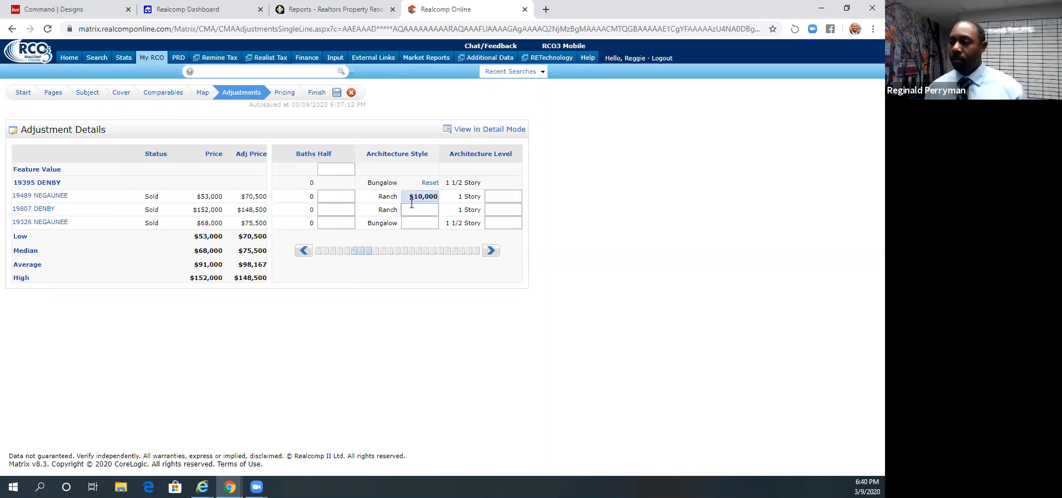
left_click(411, 197)
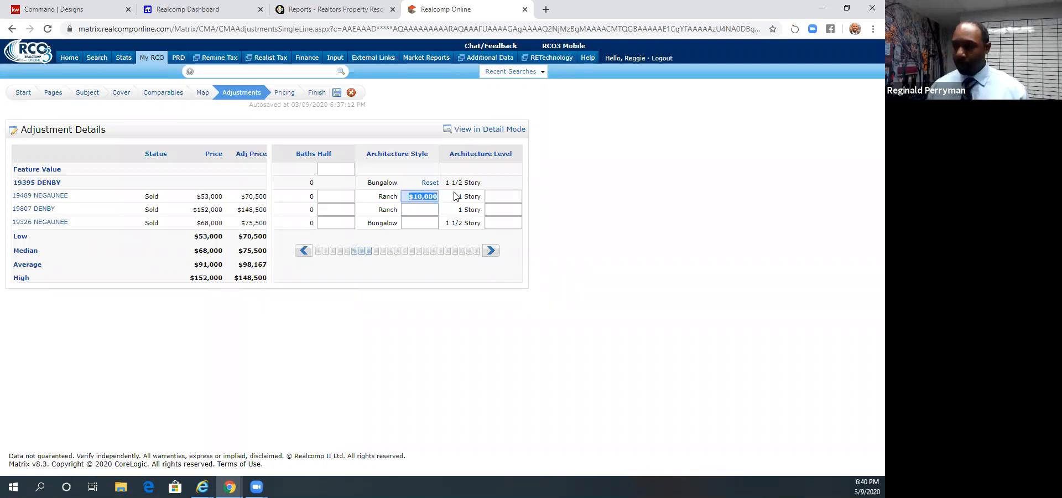
key("BackSpace")
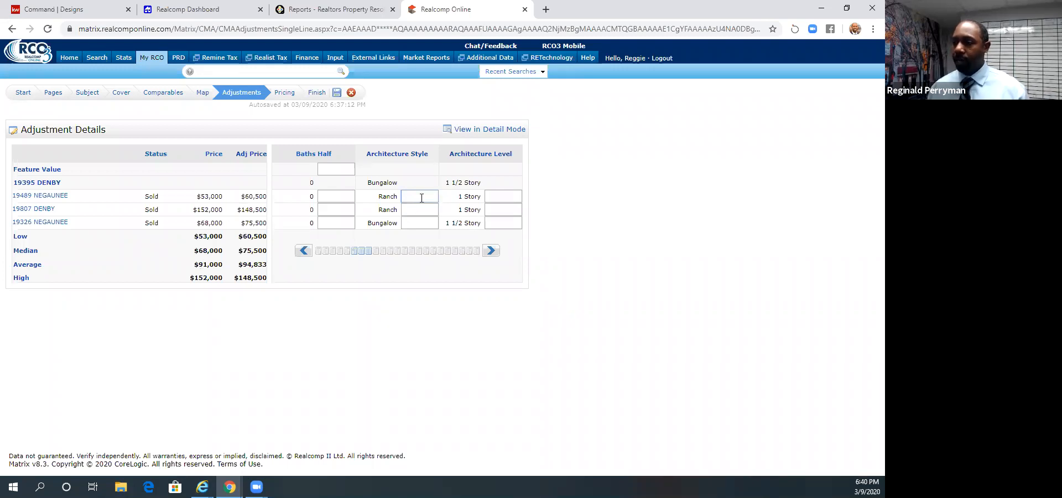
type("10,0")
type("0000")
left_click(417, 175)
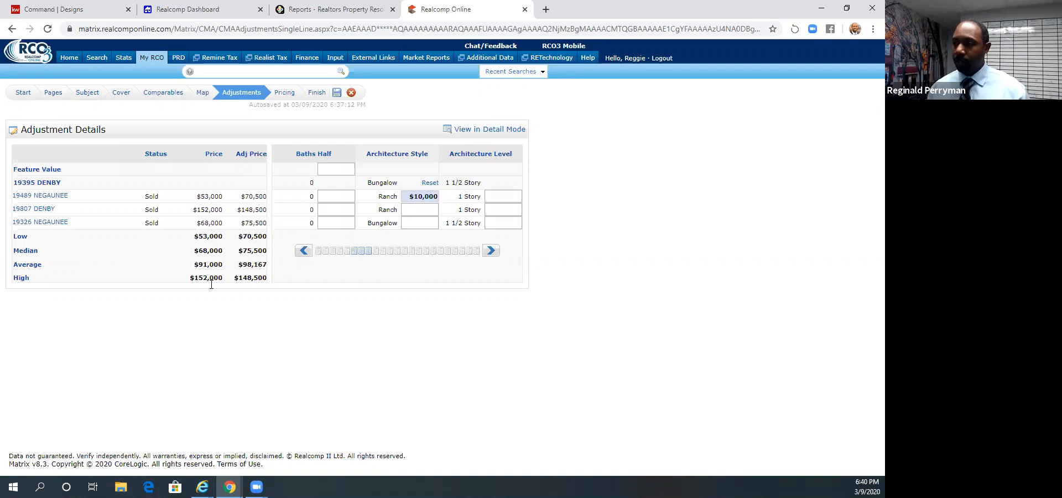
left_click(436, 198)
key("ctrl+a")
key("BackSpace")
- Set the Cooling adjustment to -$2,000 for the two comparables with central air
left_click(486, 254)
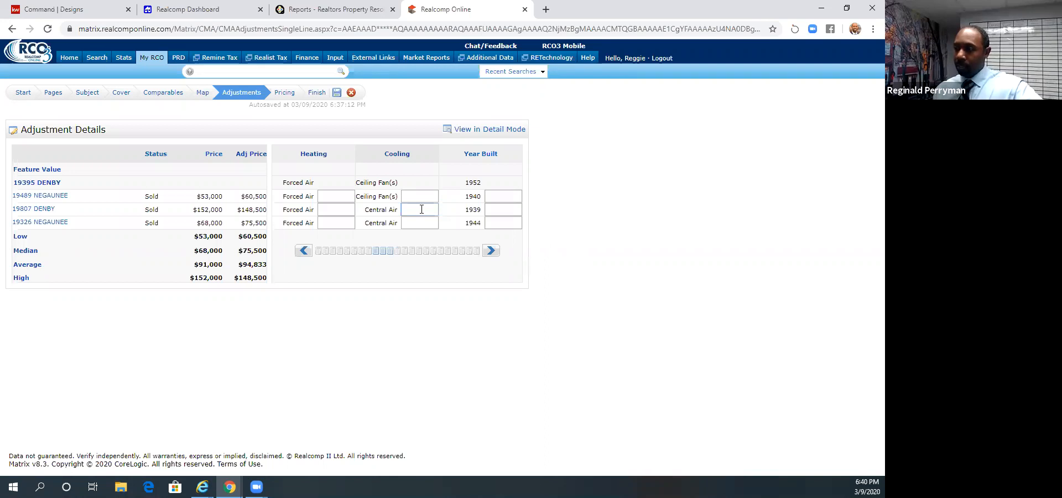
type("2,00")
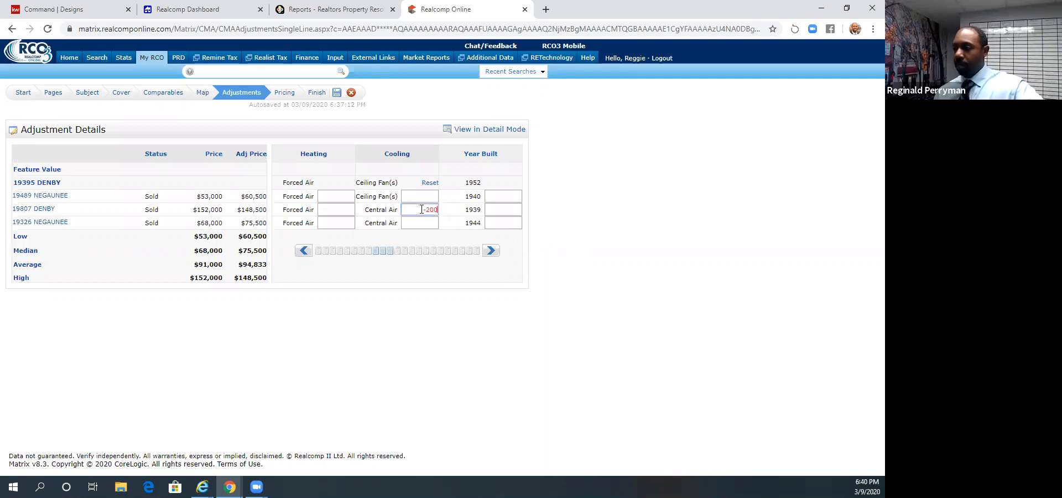
type("0")
key("Return")
left_click(420, 222)
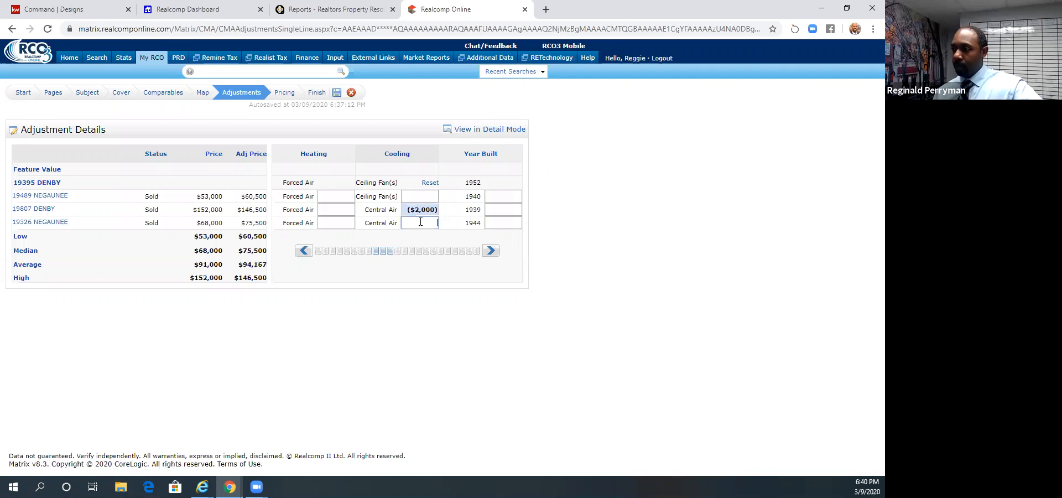
type("-2000")
key("Return")
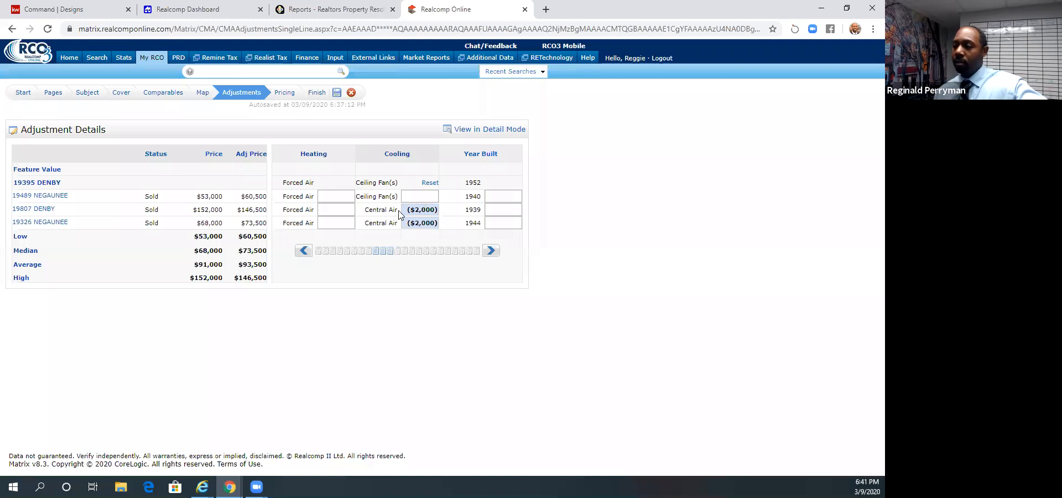
- Set the Garage YN adjustment to $7,000 for the $53,000 Negaunee comparable without a garage
left_click(488, 252)
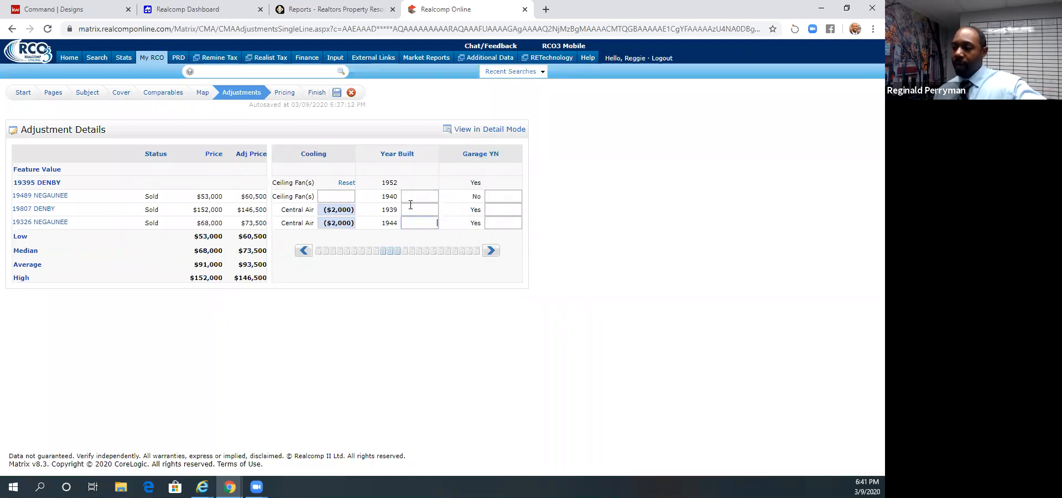
left_click(489, 252)
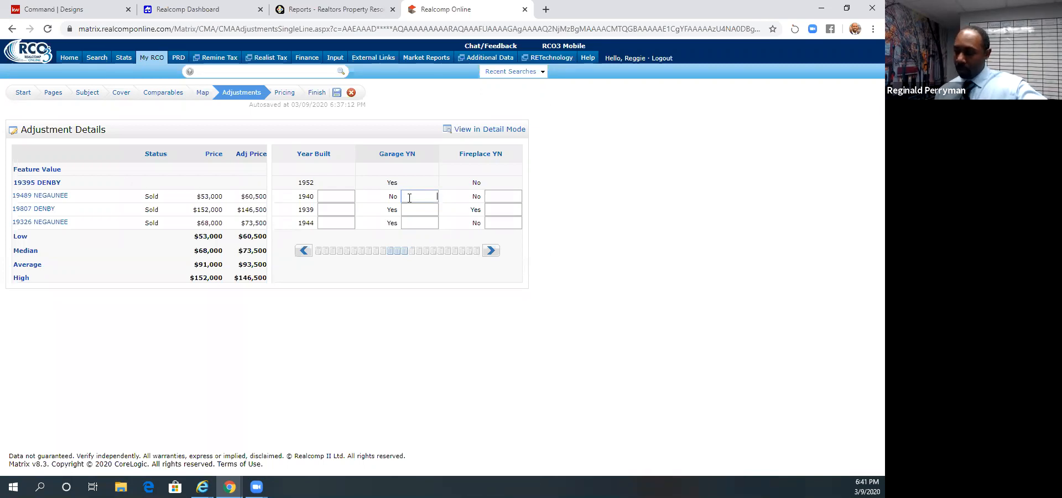
type("7000")
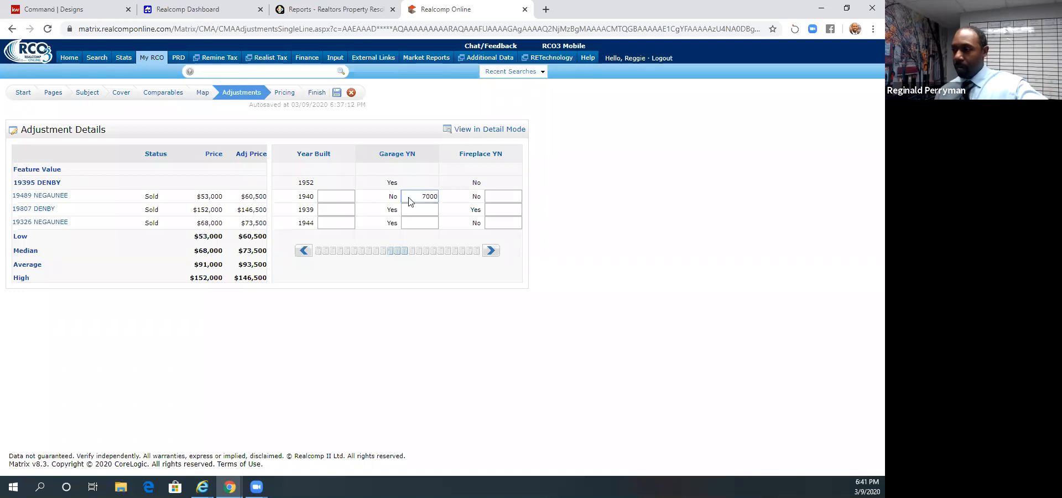
left_click(451, 181)
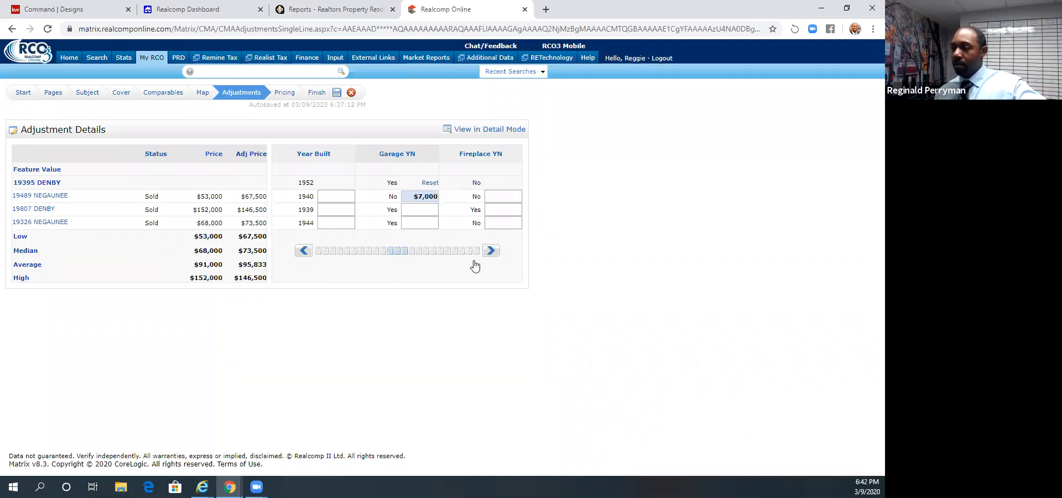
- Set the Basement YN adjustment to $15,000 for the $53,000 Negaunee comparable without a basement
left_click(492, 251)
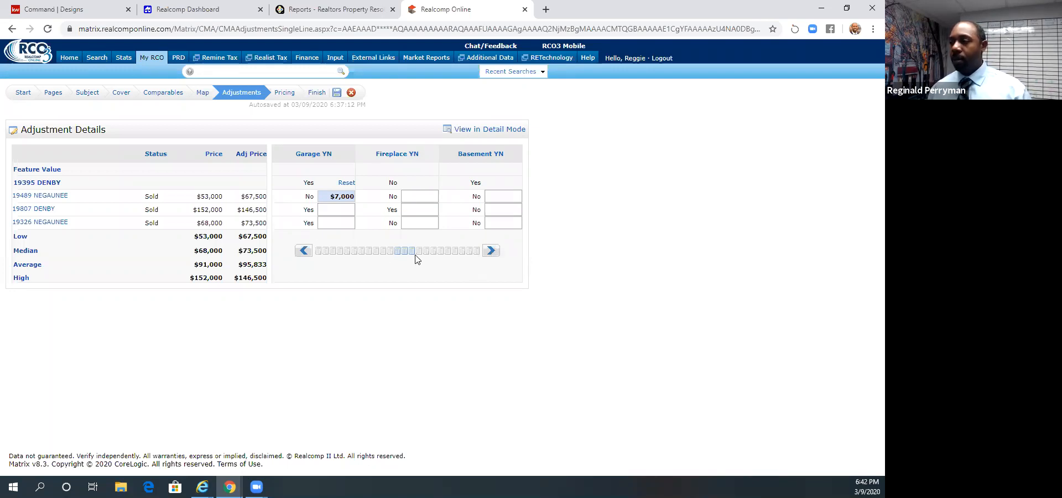
left_click(489, 250)
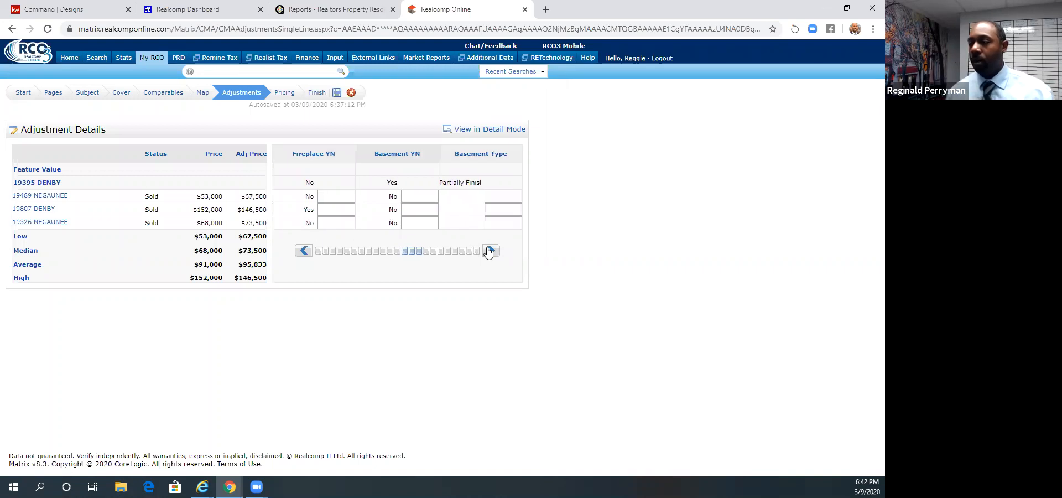
left_click(337, 209)
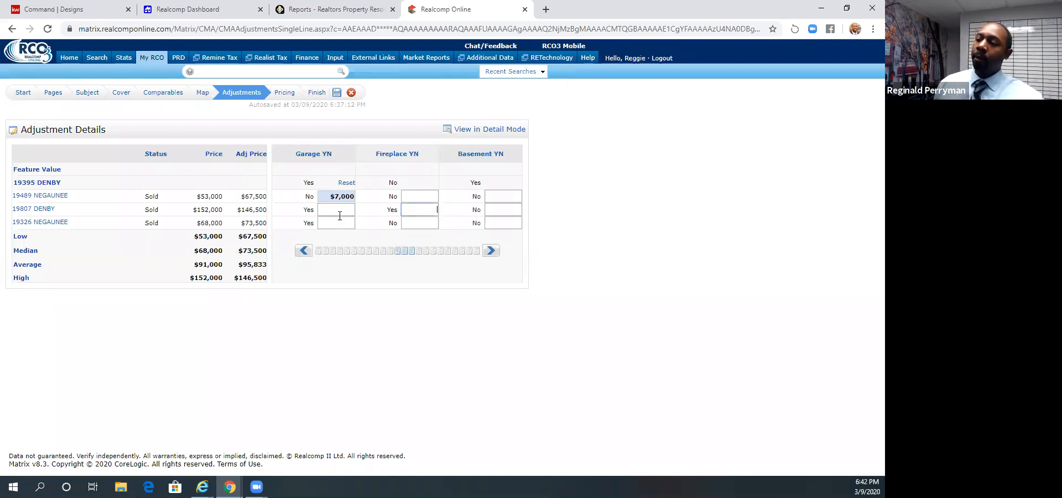
left_click(490, 251)
key("shift+Tab")
left_click(434, 200)
left_click(490, 252)
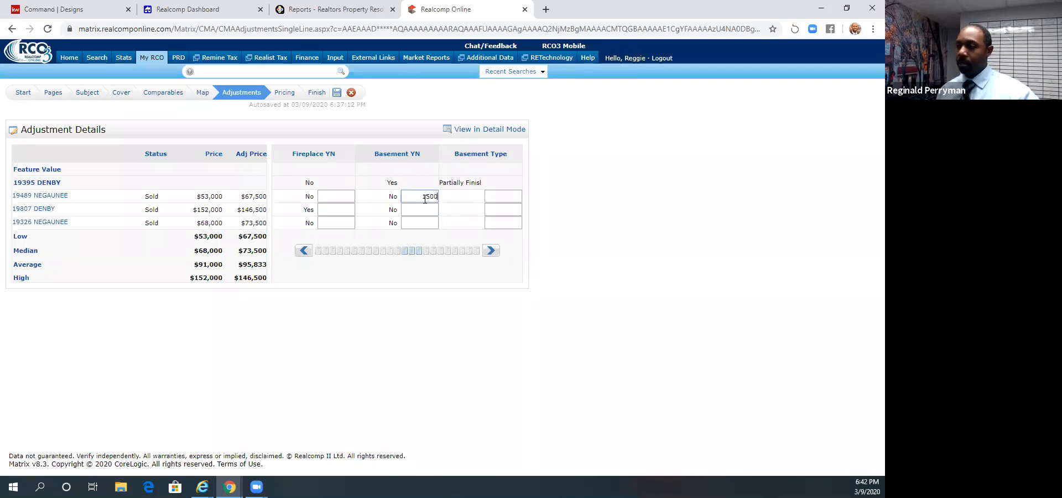
key("Return")
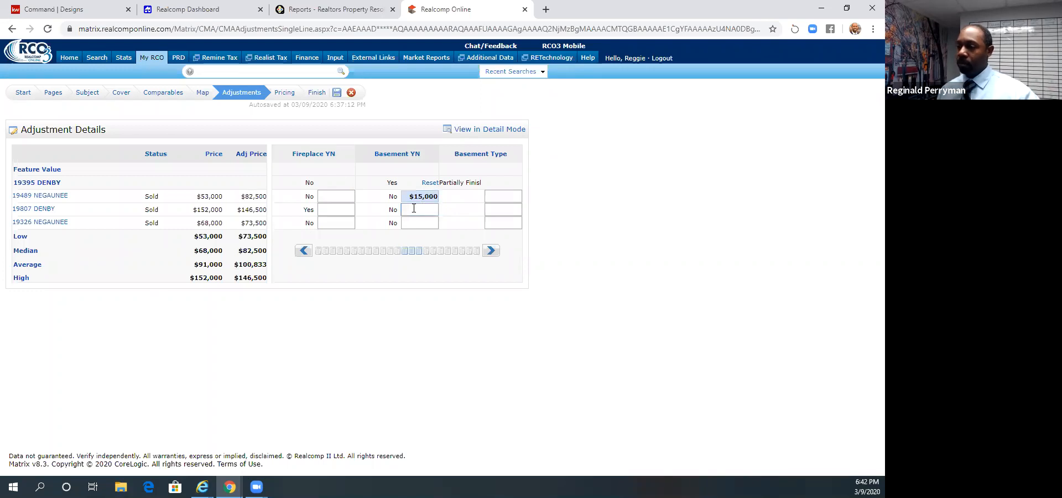
- Set the Basement YN adjustment to $10,000 for the $152,000 and $68,000 comparables
type("100000")
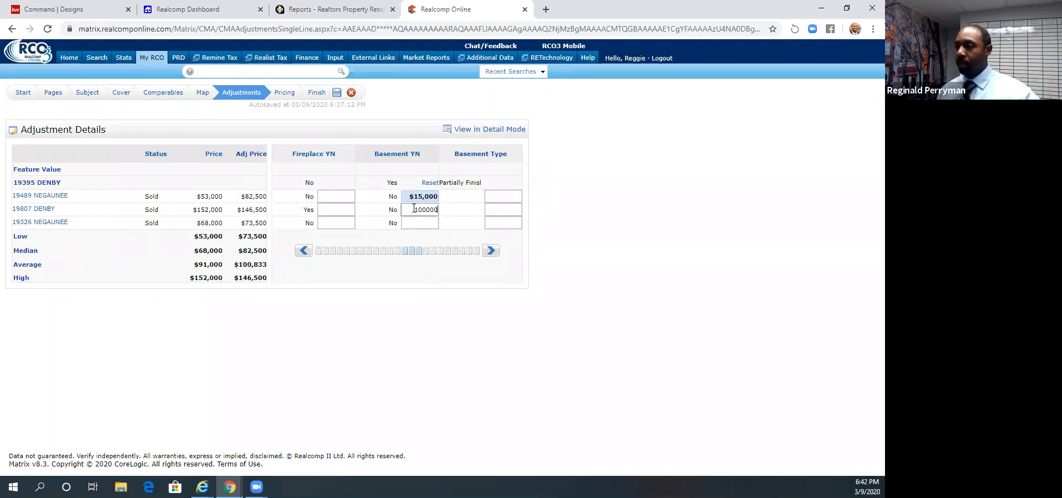
left_click(391, 210)
left_click_drag(405, 211, 465, 214)
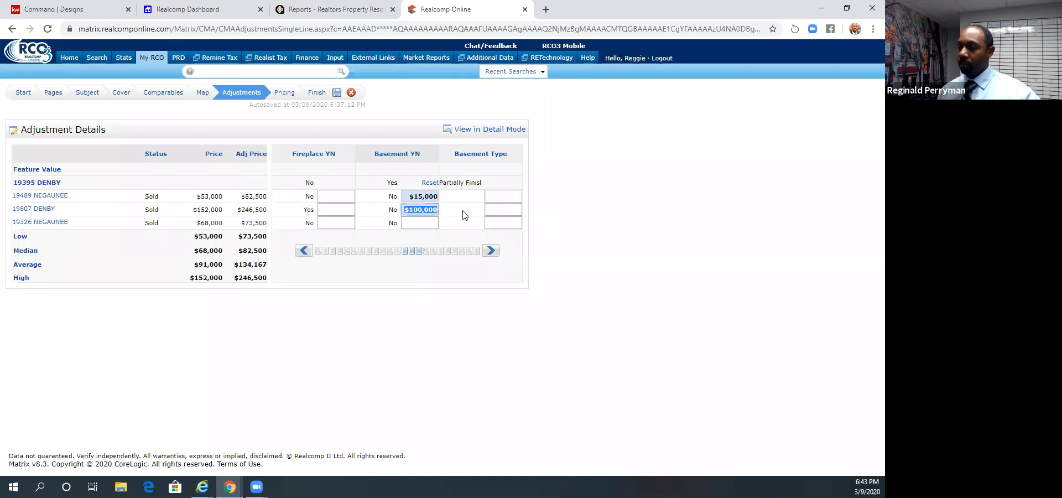
type("10000")
left_click(441, 222)
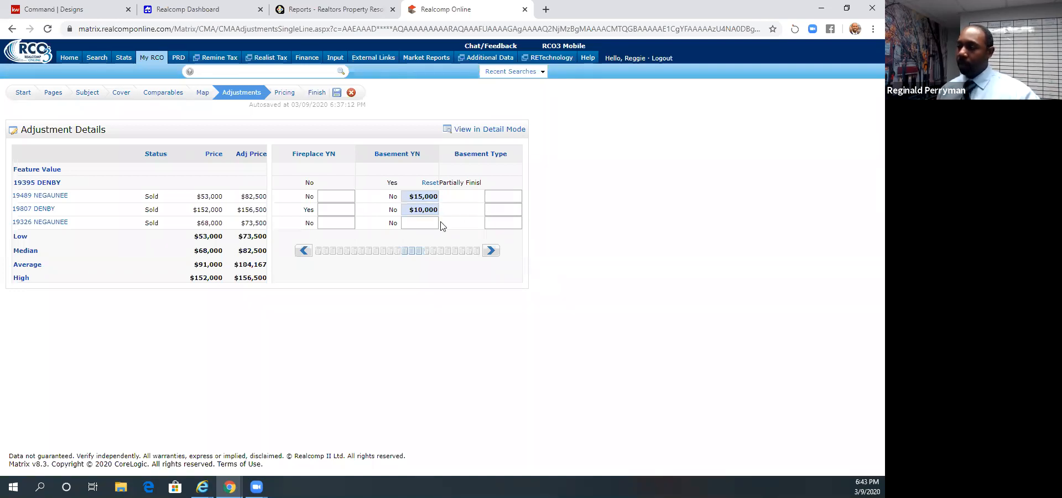
type("10000")
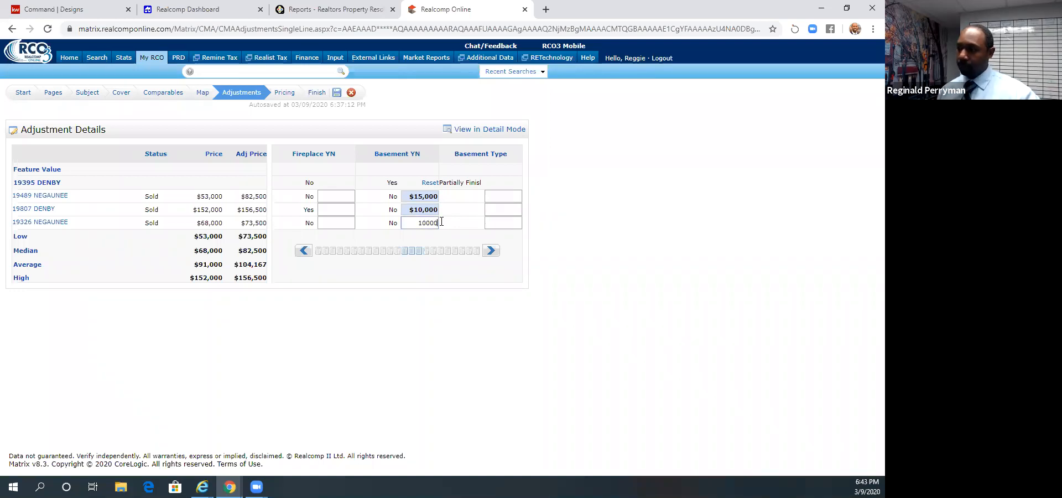
left_click(463, 217)
- Set the Sqft Above feature value to $75 for the comparables' price adjustments
left_click(490, 250)
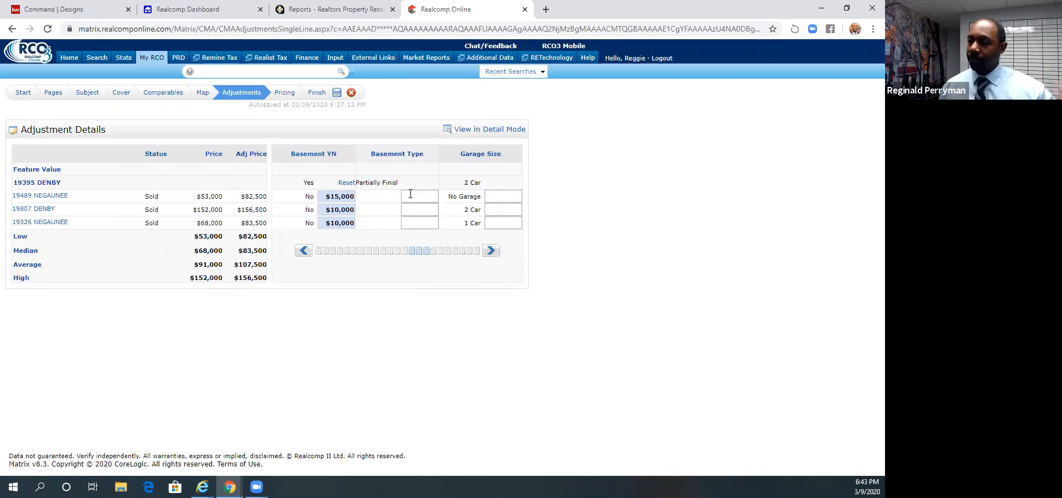
left_click(491, 250)
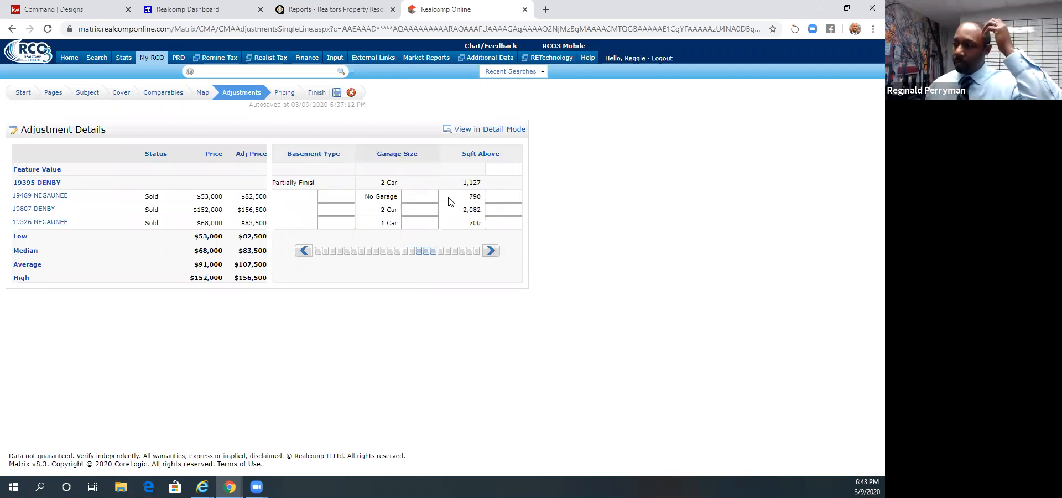
left_click(306, 252)
left_click(306, 253)
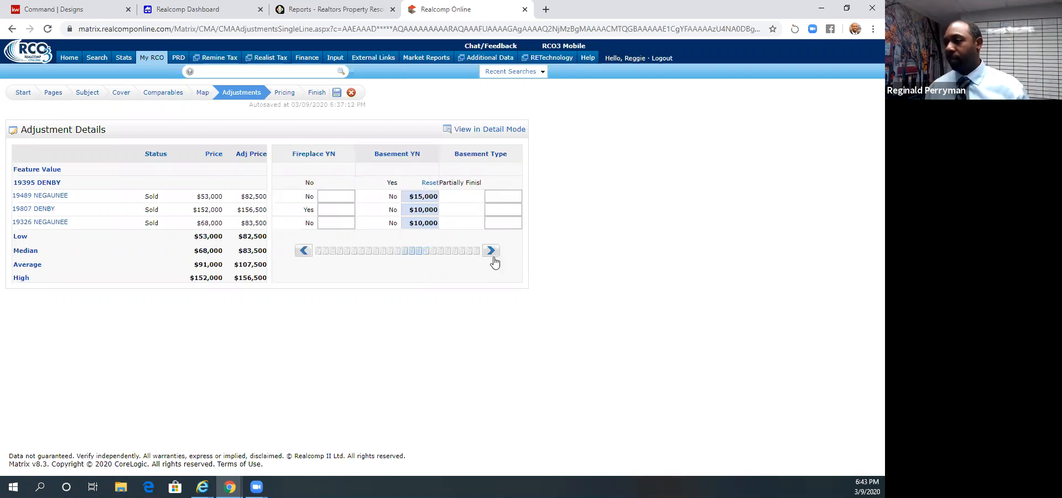
left_click(491, 253)
left_click(492, 253)
left_click(492, 254)
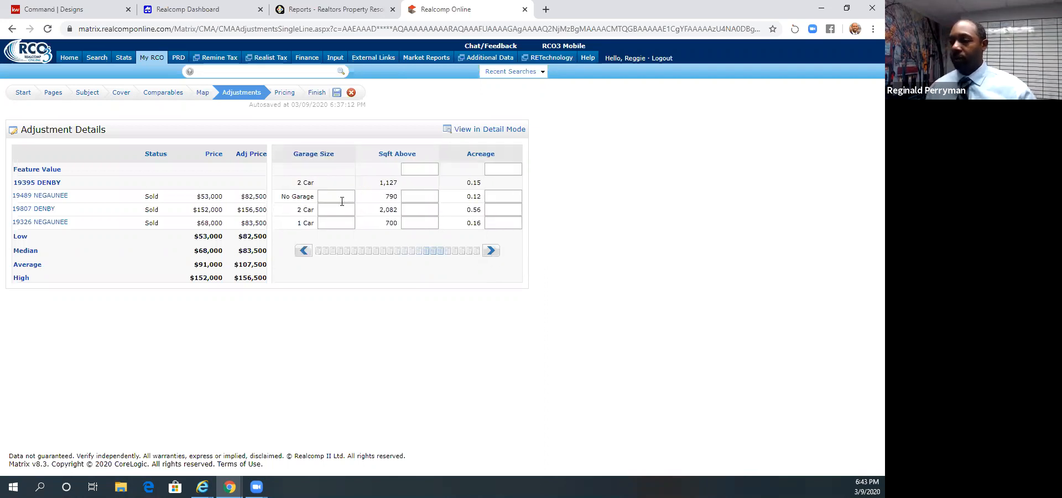
left_click(422, 168)
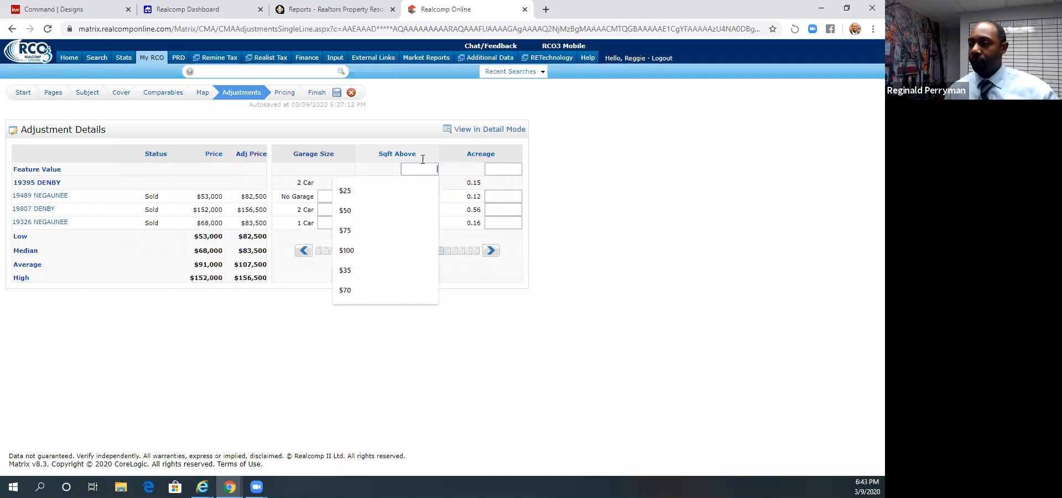
type("75")
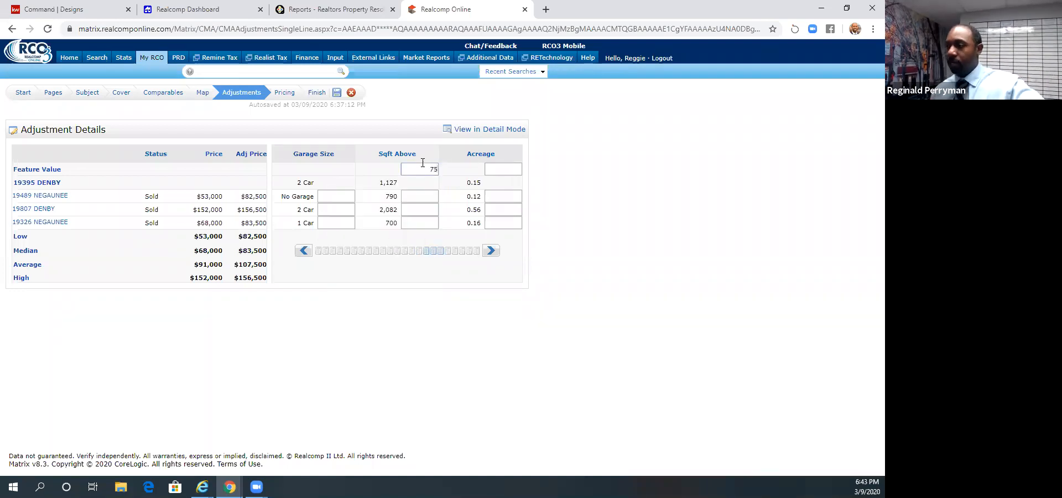
key("Tab")
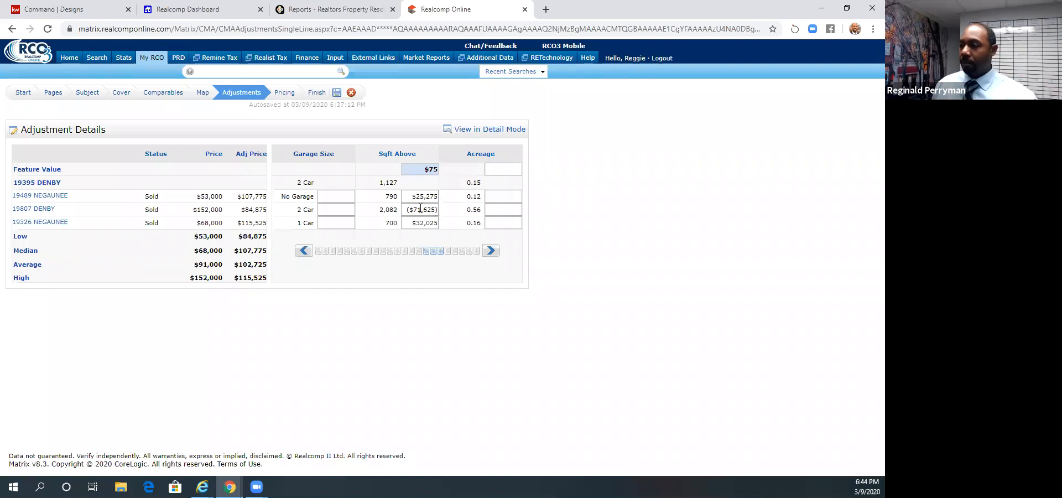
- Examine the remaining adjustment features, from Acreage through Tax Amount Winter
left_click(490, 250)
left_click(490, 251)
left_click(490, 251)
left_click(490, 250)
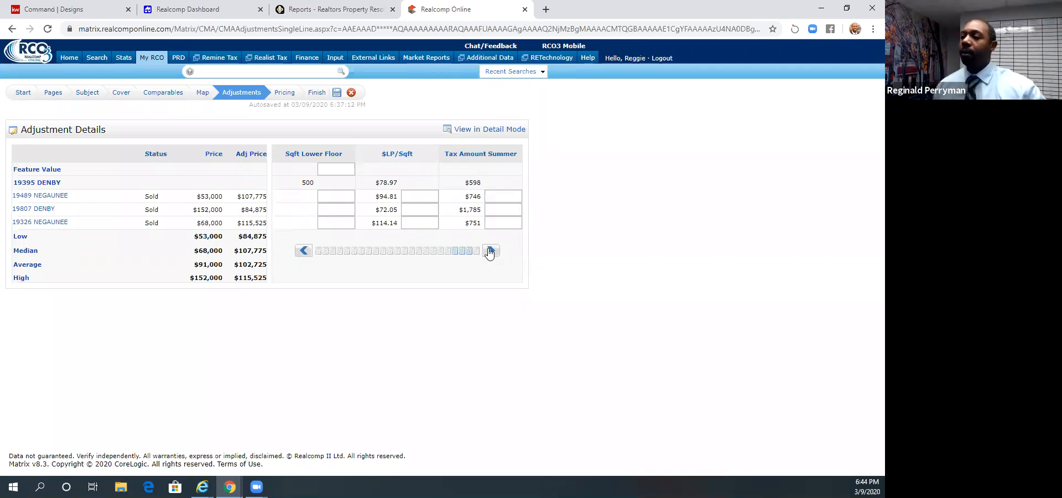
left_click(490, 251)
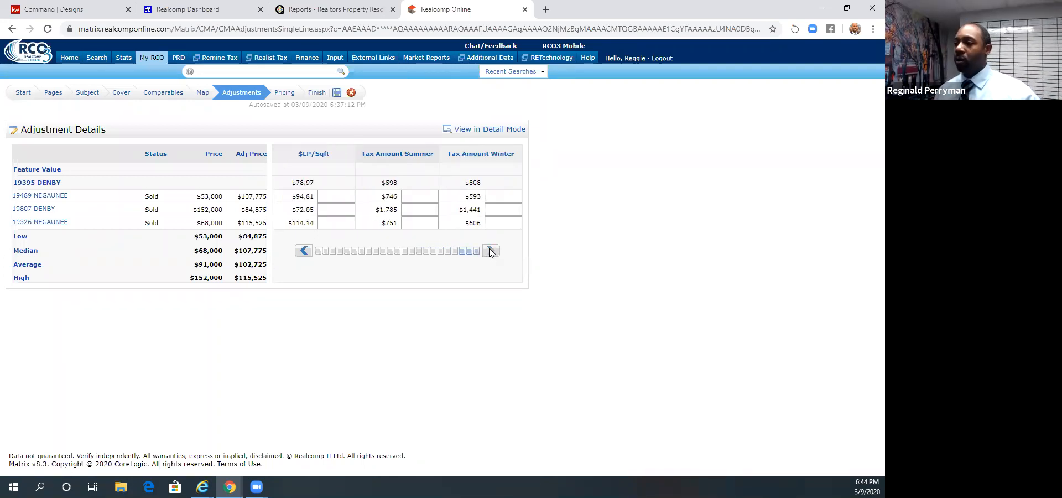
left_click(304, 252)
left_click(304, 251)
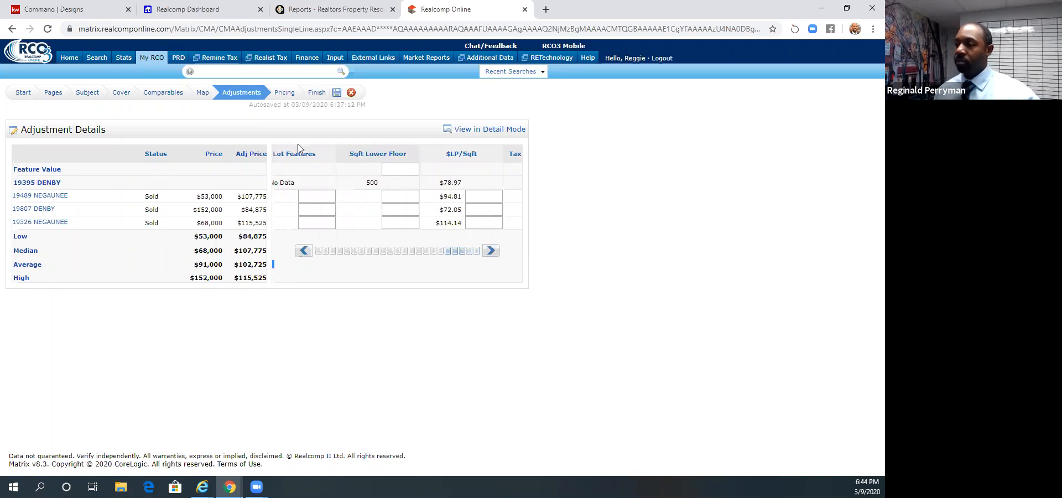
- Go to the CMA's pricing stage and enter $85000-$105000 as the suggested list price
left_click(287, 95)
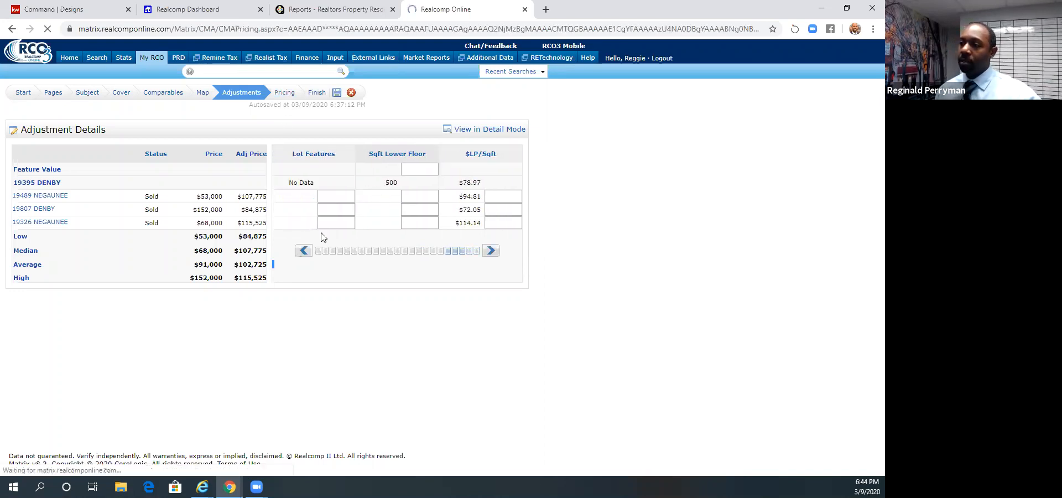
scroll(321, 237, "down", 1)
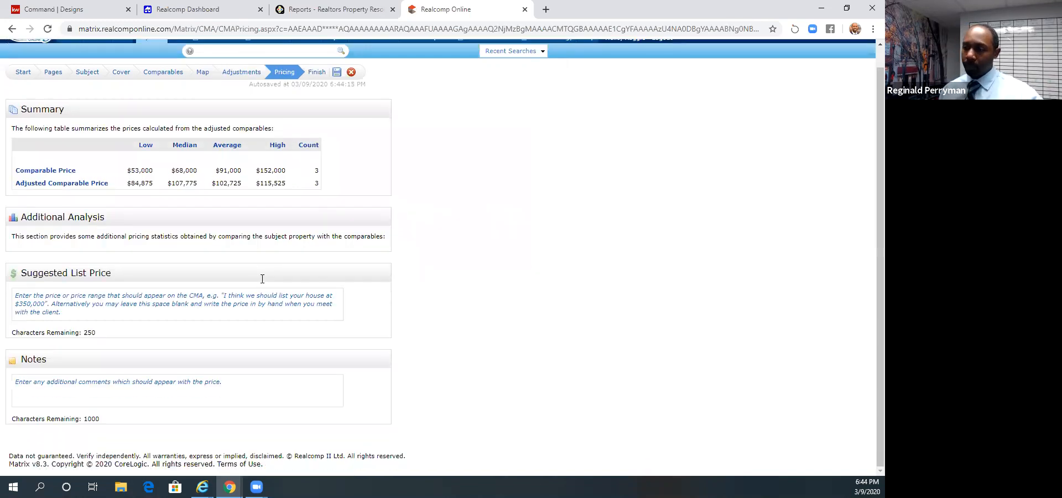
left_click(113, 308)
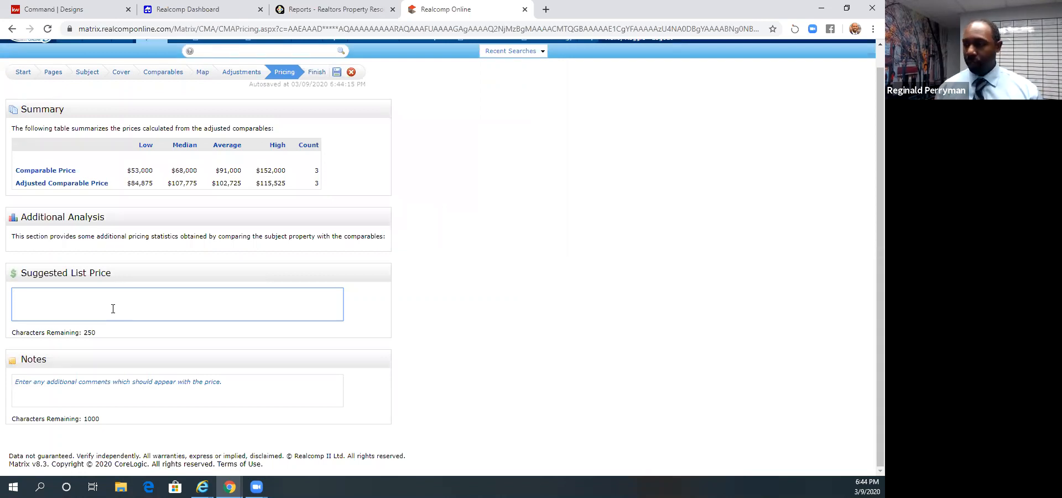
type("85")
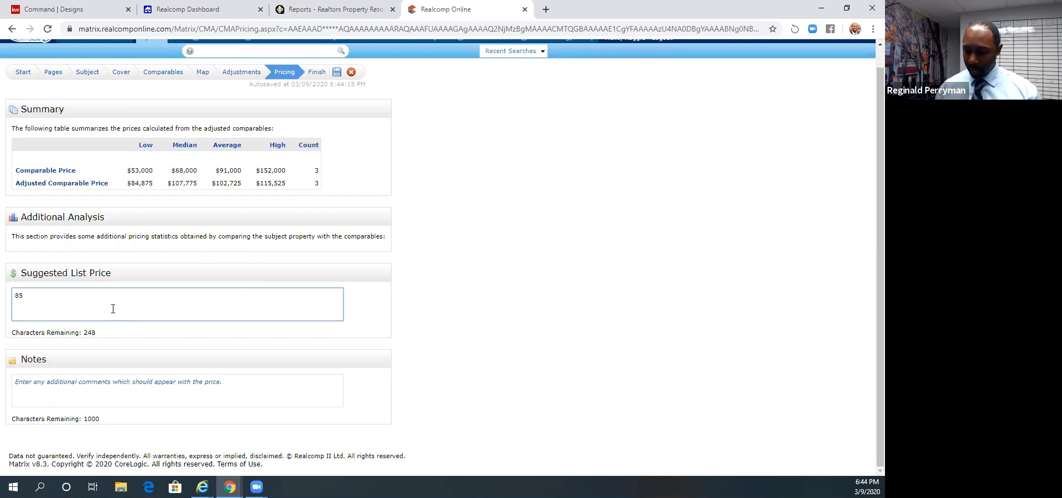
key("BackSpace")
key("BackSpace")
type("$85000-$")
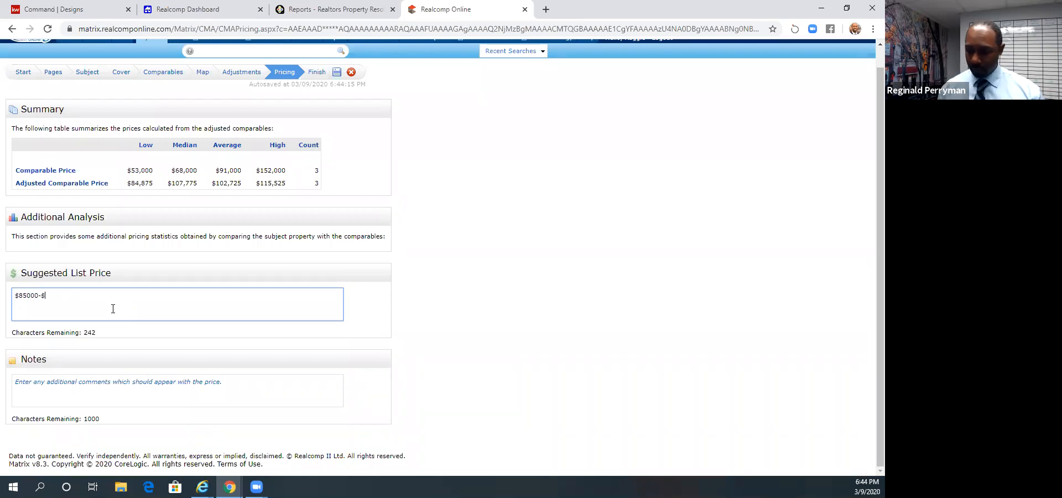
type("105000")
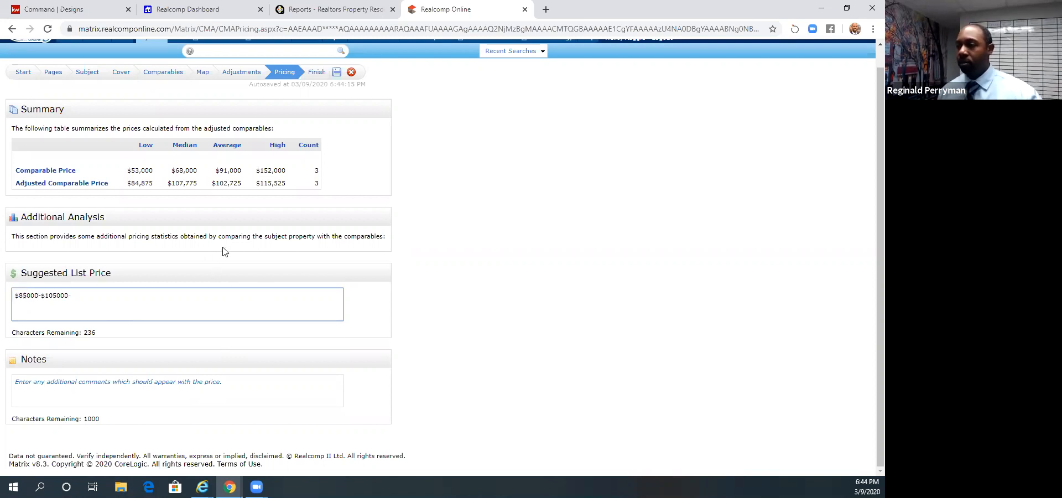
- Go to the CMA's finish stage, generate the report for viewing and save the CMA
left_click(313, 78)
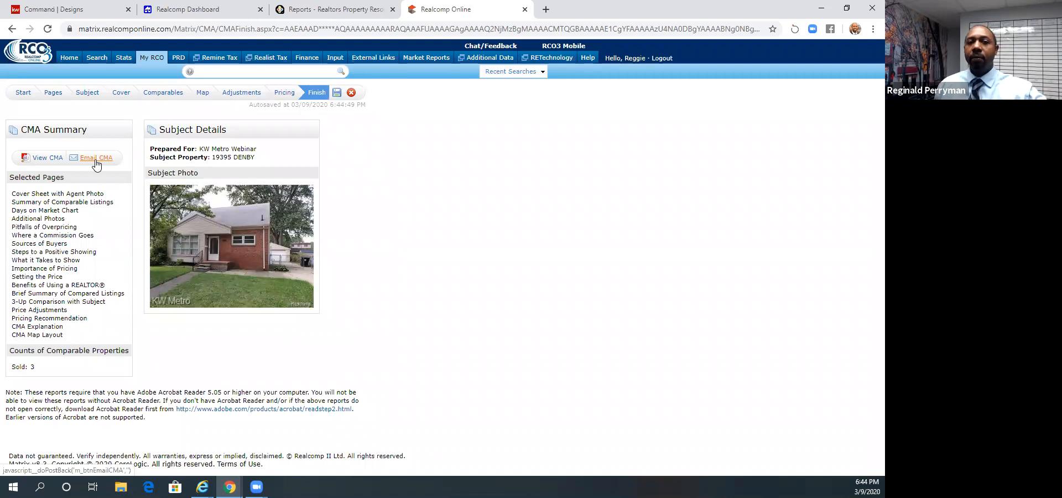
left_click(56, 164)
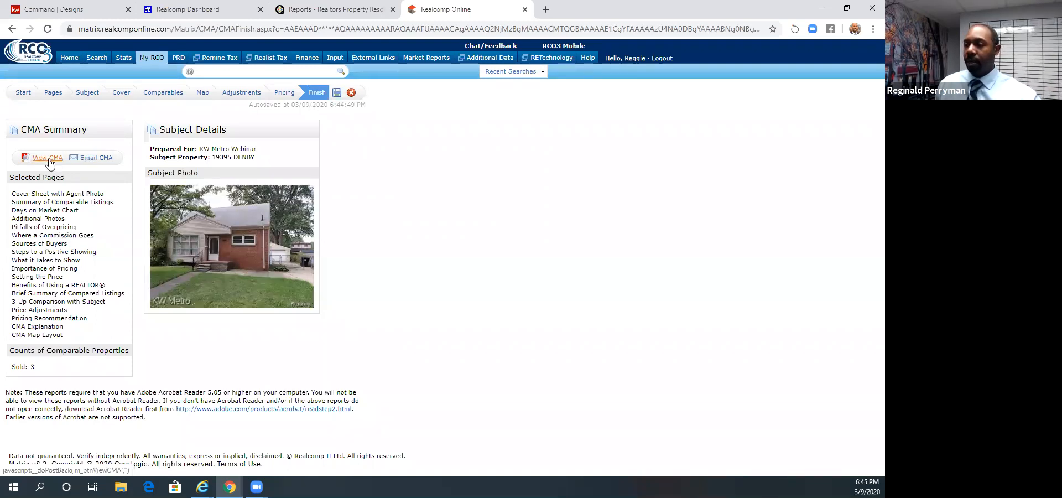
left_click(462, 10)
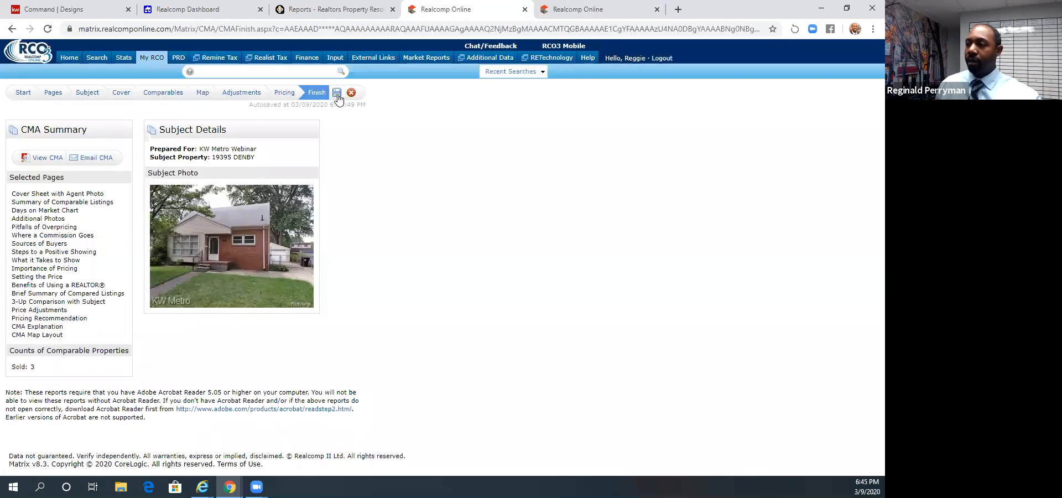
left_click(338, 94)
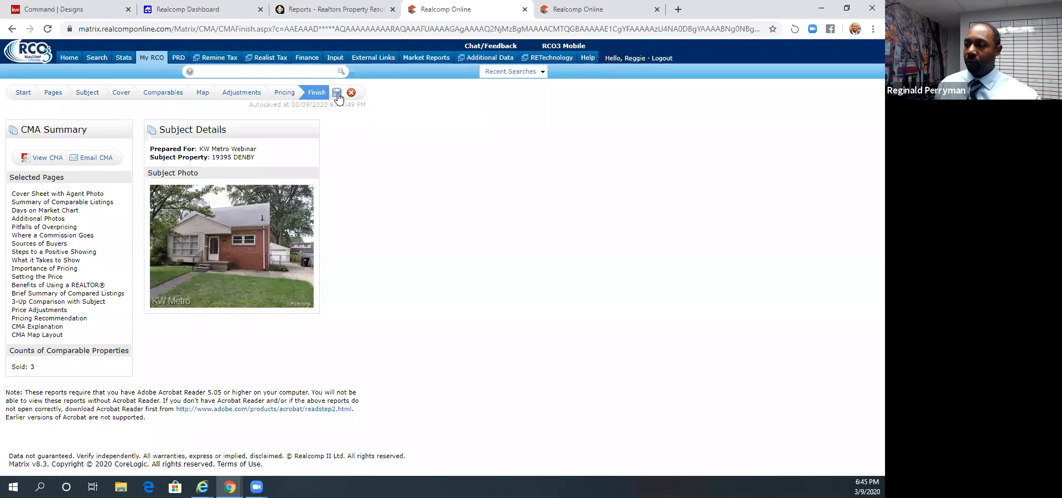
left_click(616, 10)
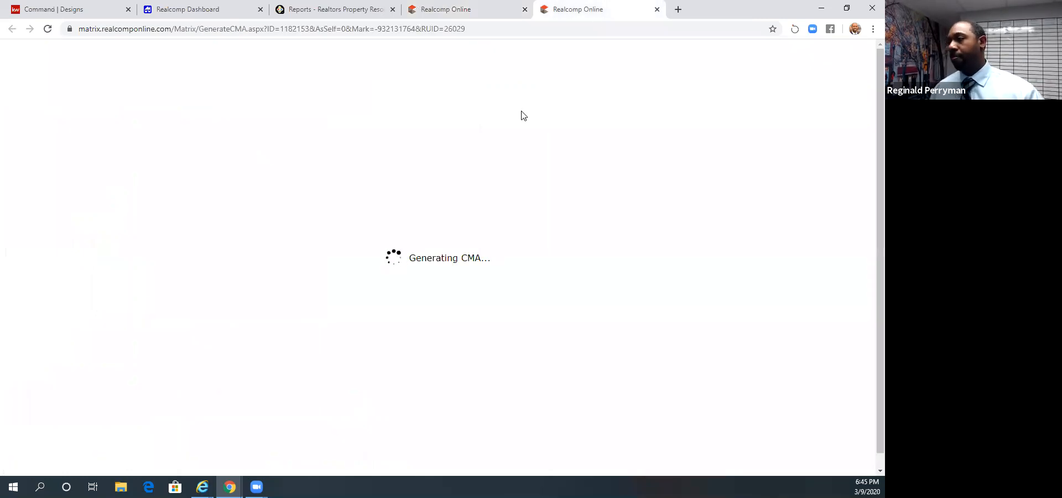
left_click(486, 12)
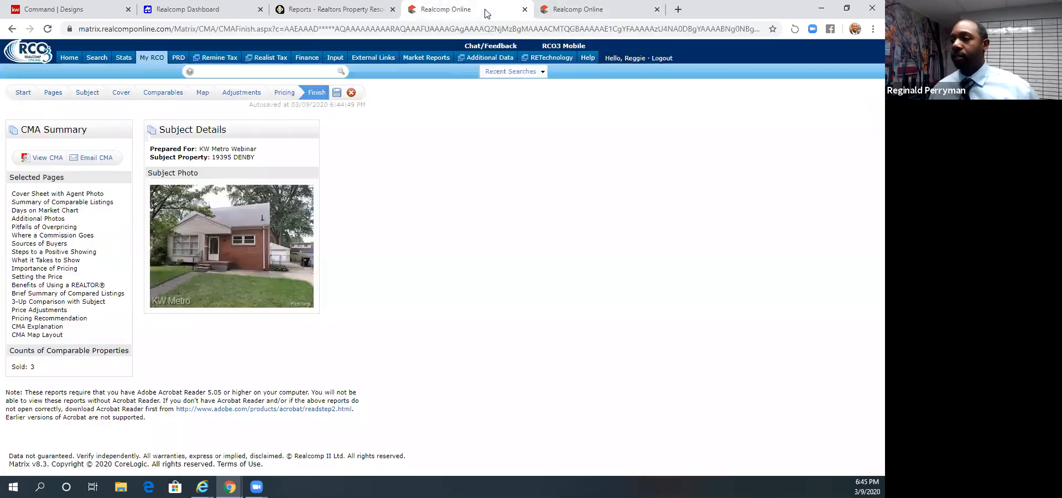
- Move the 3-Up Comparison with Subject page up in the CMA's selected pages, directly after Setting the Price
left_click(53, 92)
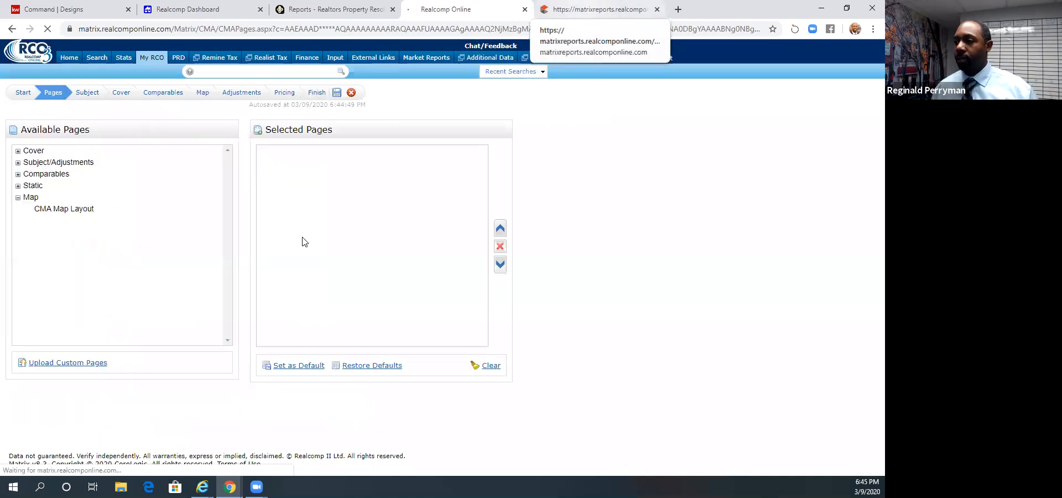
left_click(336, 251)
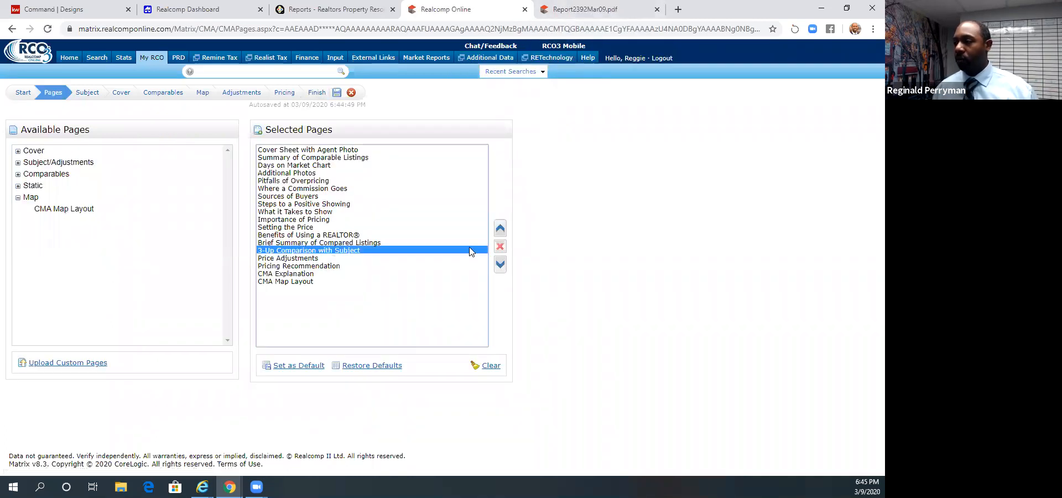
left_click(499, 228)
left_click(499, 228)
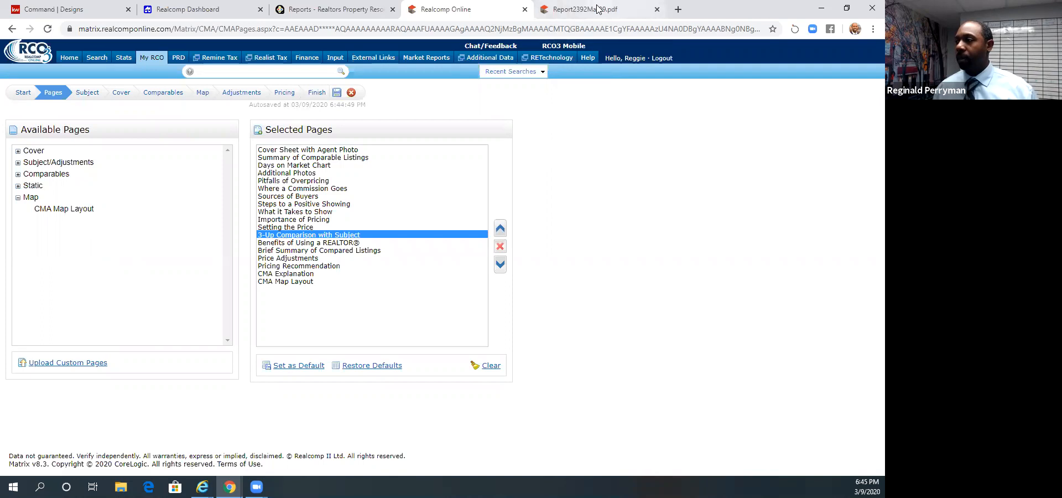
- Examine the generated CMA report's cover sheet and Summary of Comparable Listings, highlighting the Comparable Price row
left_click(585, 9)
scroll(521, 250, "down", 3)
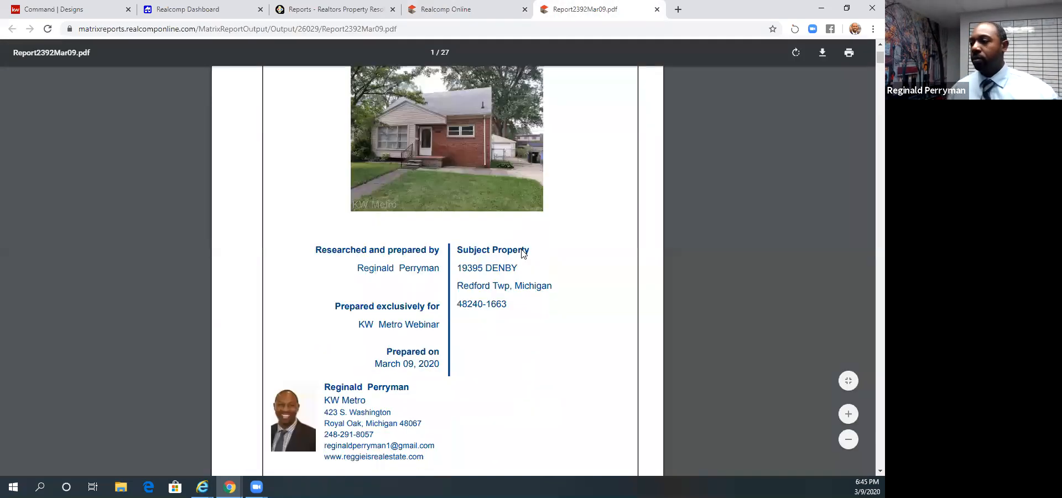
scroll(521, 253, "up", 2)
scroll(521, 253, "down", 6)
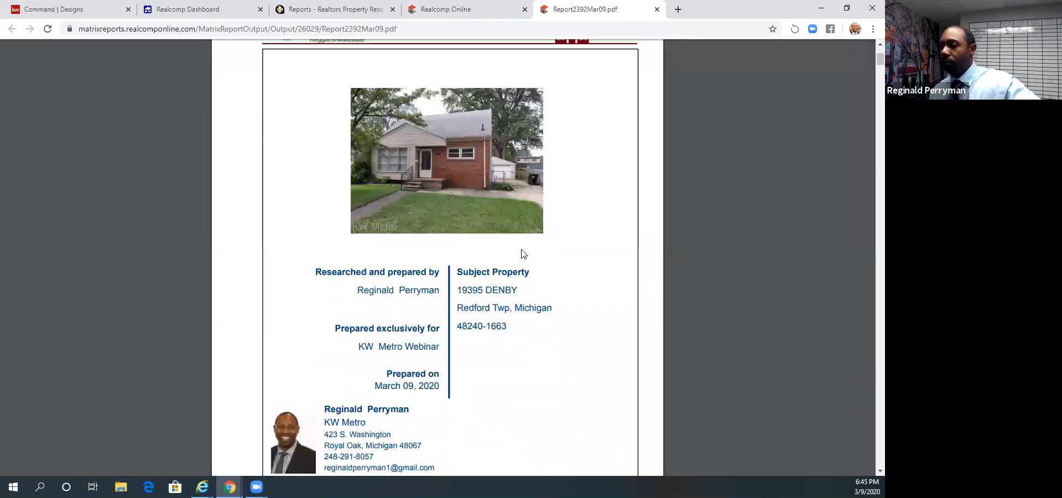
scroll(521, 254, "down", 3)
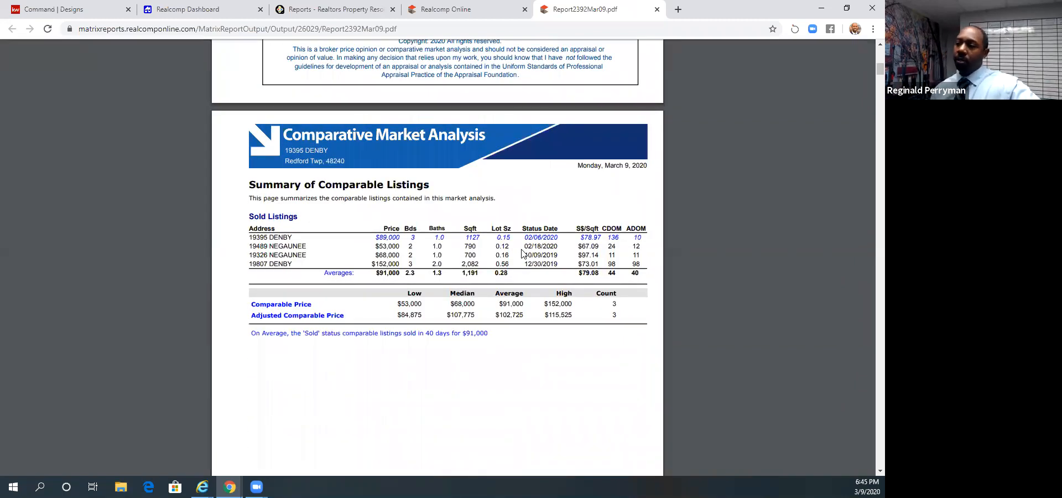
scroll(520, 265, "down", 1)
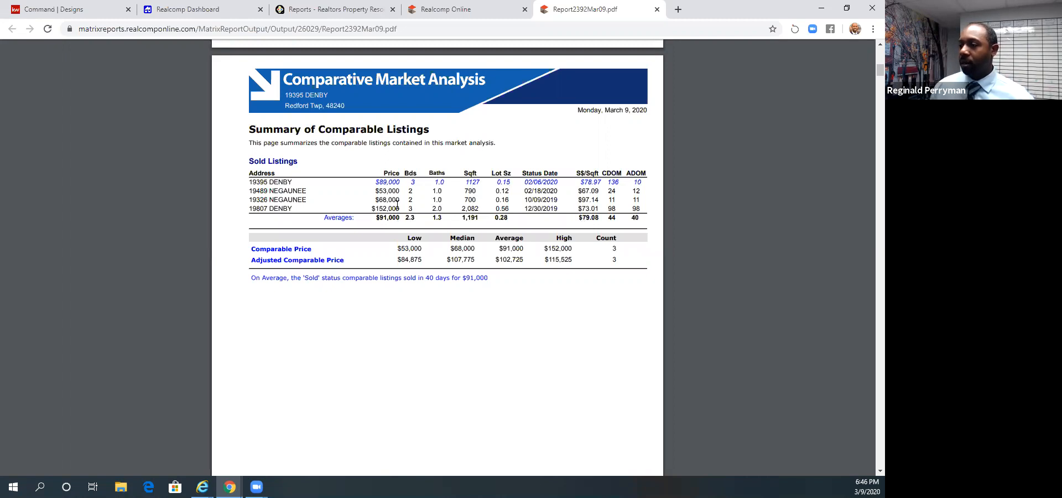
scroll(397, 205, "down", 1)
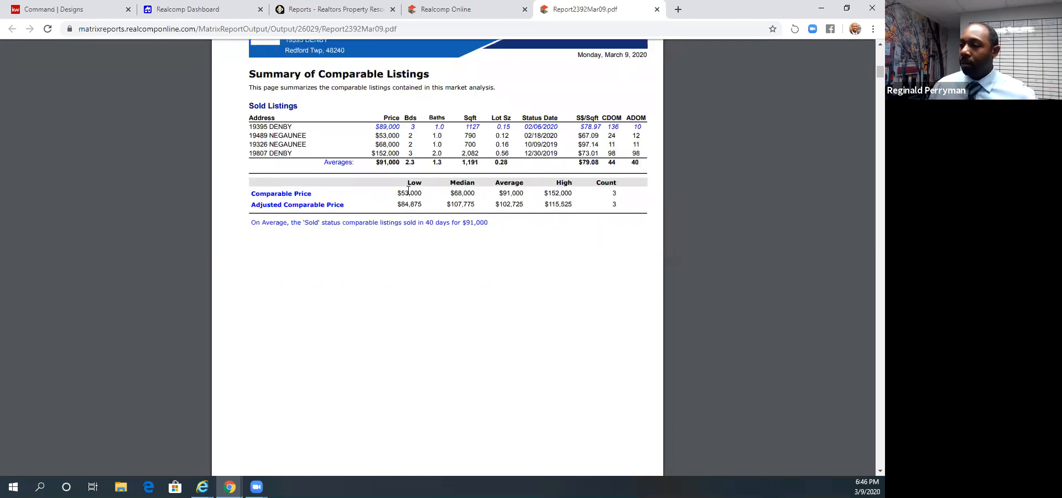
left_click_drag(246, 192, 576, 198)
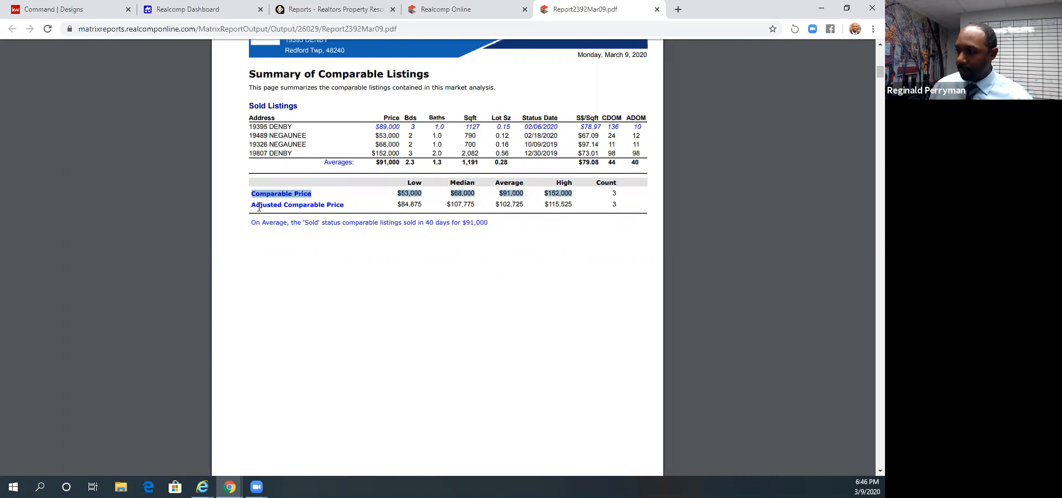
- Compare the Comparable Price and Adjusted Comparable Price rows in the Summary of Comparable Listings, highlighting their low-to-high figures
left_click_drag(250, 205, 569, 211)
left_click(523, 241)
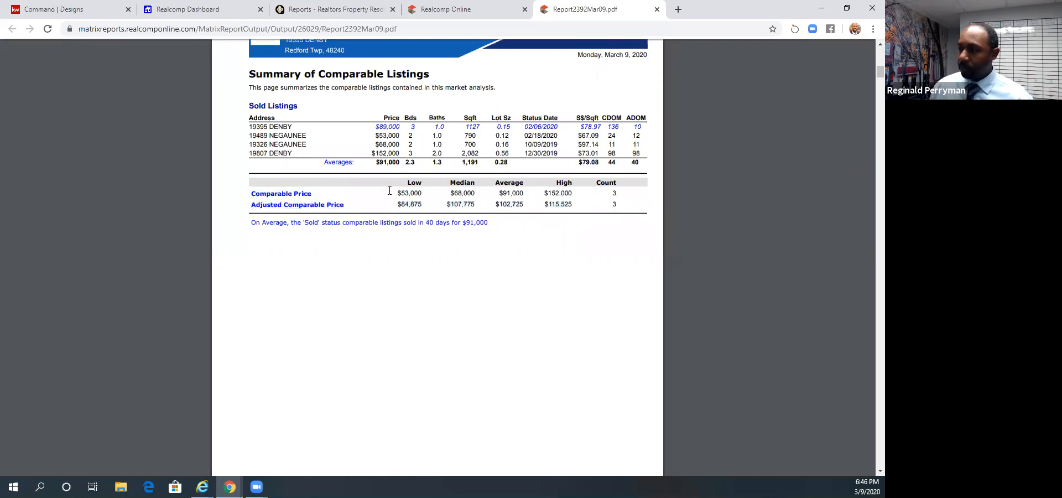
left_click_drag(253, 192, 563, 246)
left_click(563, 246)
left_click_drag(396, 203, 579, 208)
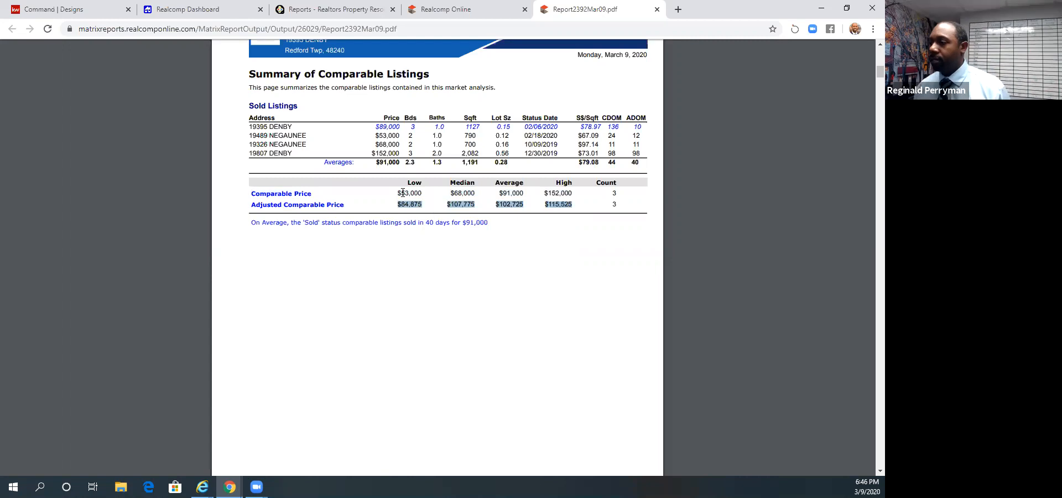
left_click_drag(394, 192, 570, 195)
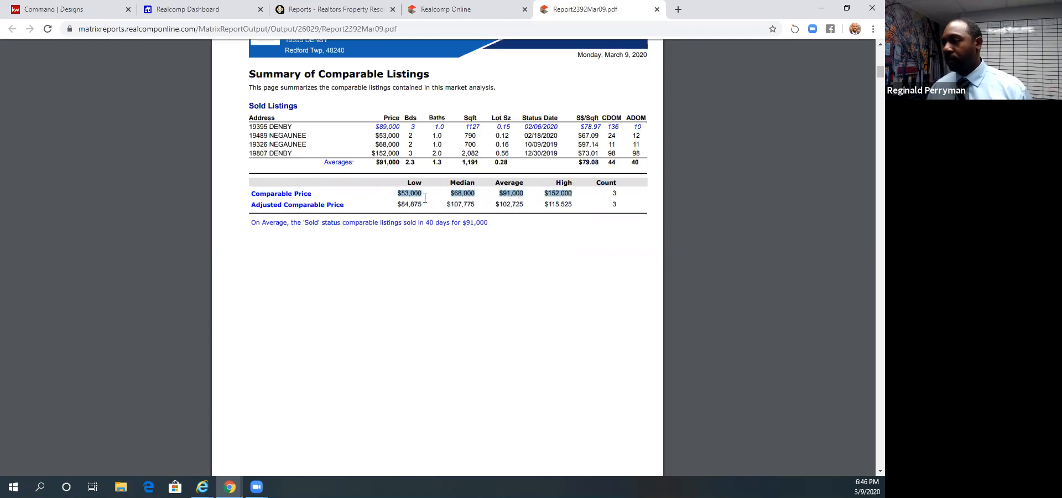
left_click(503, 189)
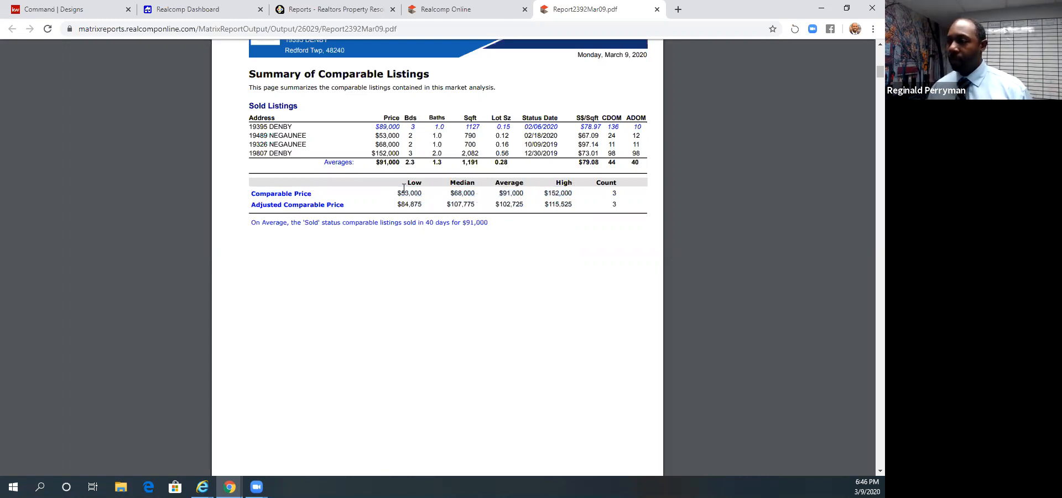
left_click_drag(395, 204, 575, 207)
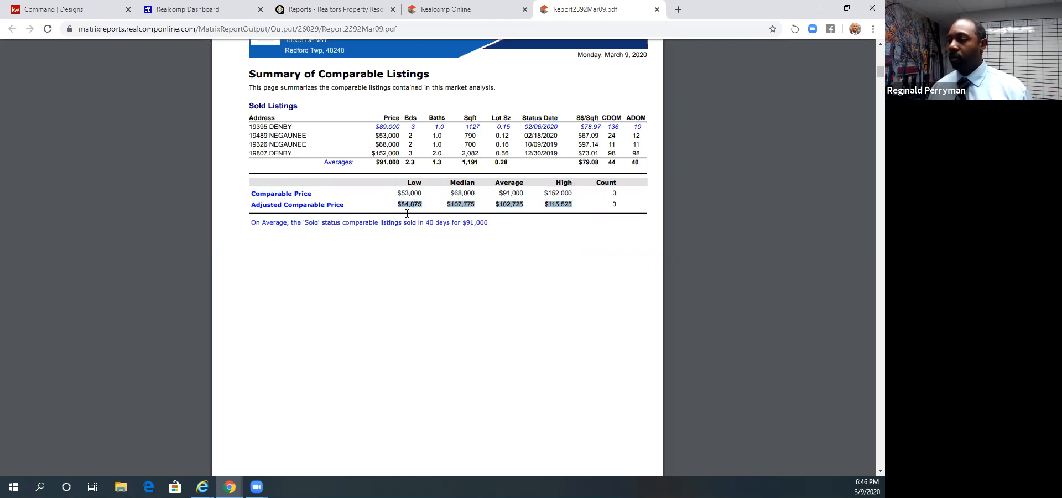
scroll(419, 283, "down", 1)
scroll(419, 283, "down", 2)
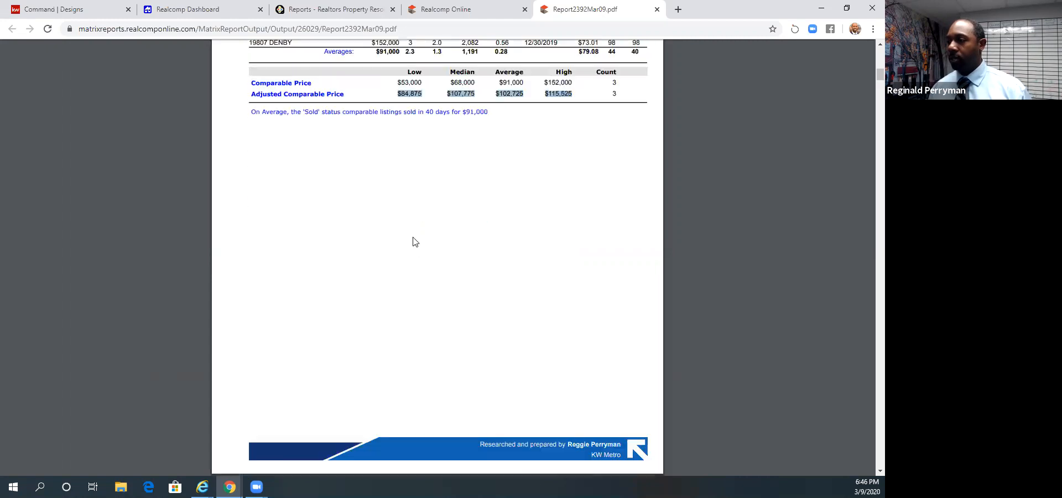
scroll(450, 208, "up", 2)
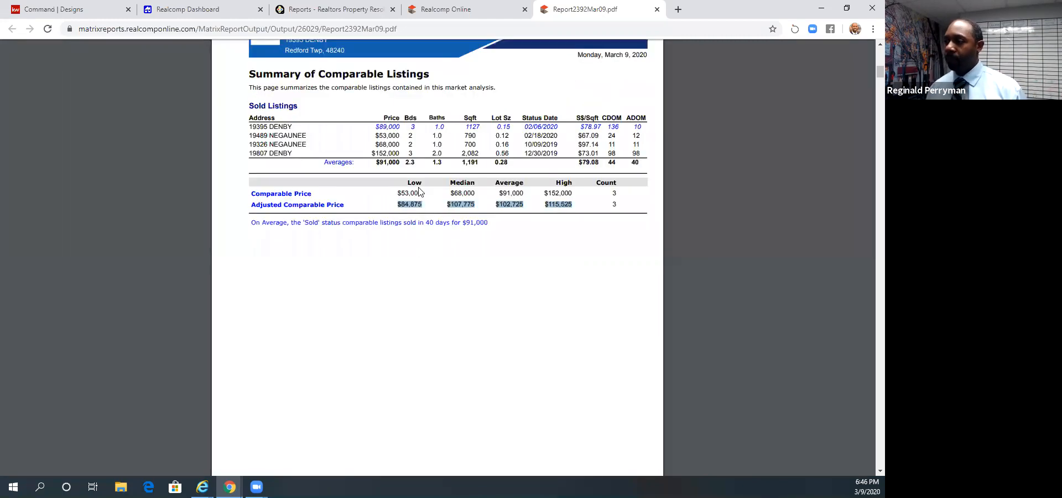
- Examine the report's listing status summary table and the Number of Cumulative Days On Market graph
scroll(556, 282, "down", 14)
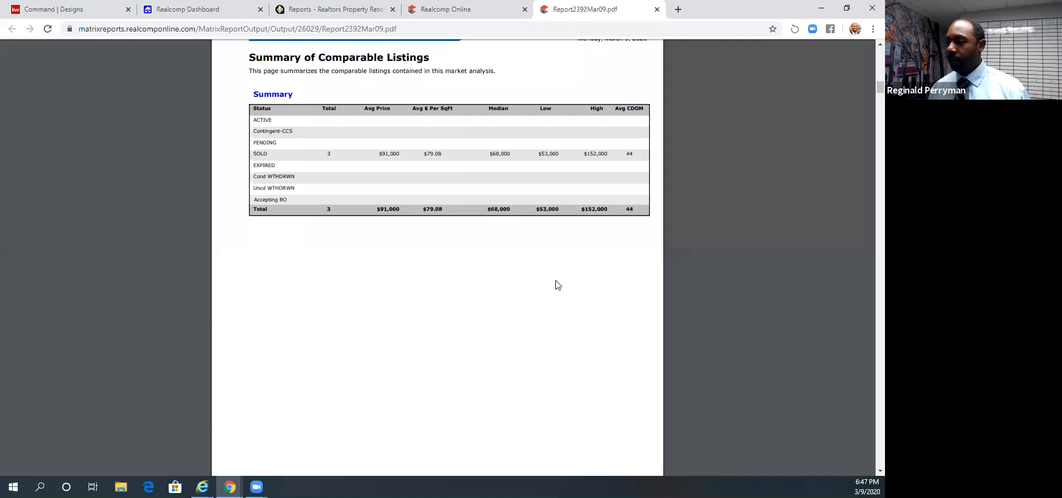
scroll(556, 285, "down", 3)
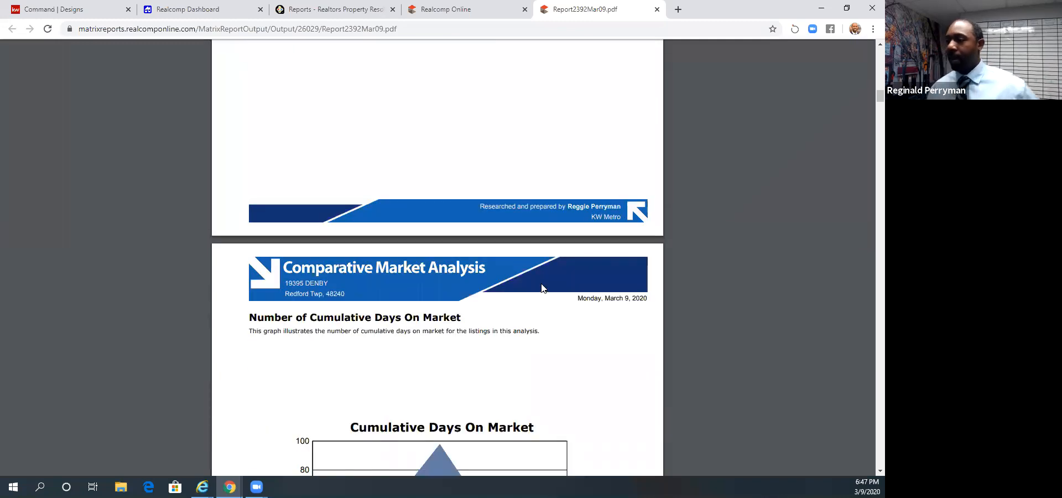
scroll(543, 288, "up", 5)
scroll(543, 288, "up", 10)
scroll(487, 264, "down", 10)
scroll(483, 264, "down", 12)
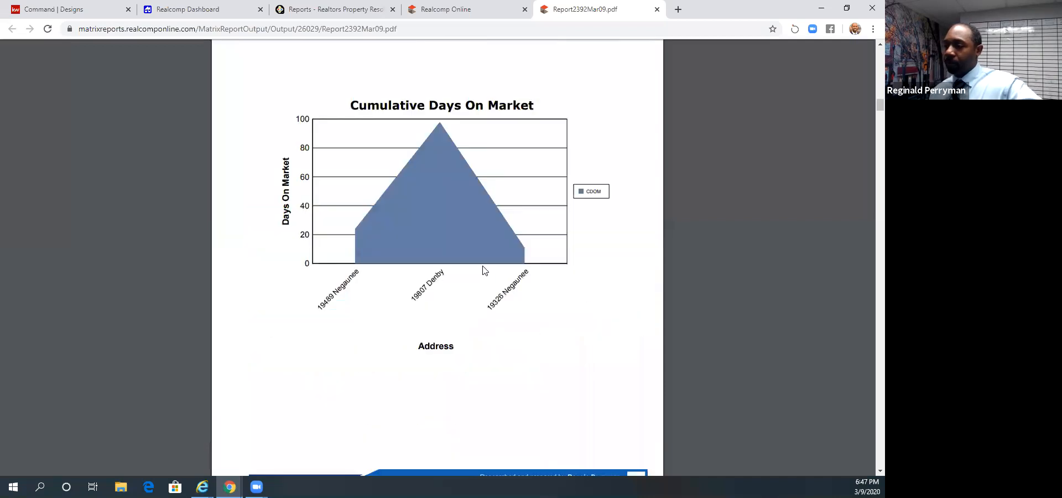
scroll(486, 276, "up", 3)
scroll(486, 277, "down", 2)
scroll(486, 278, "up", 2)
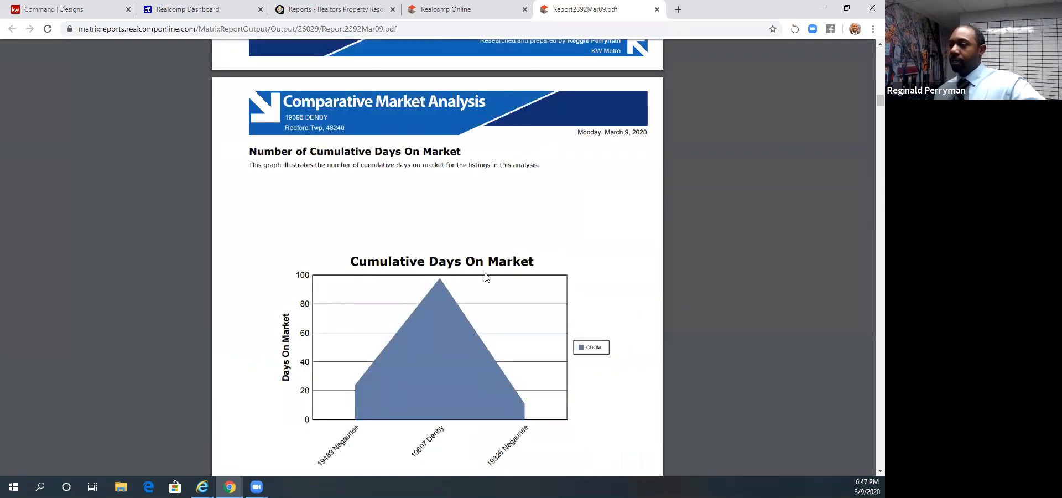
scroll(332, 373, "down", 3)
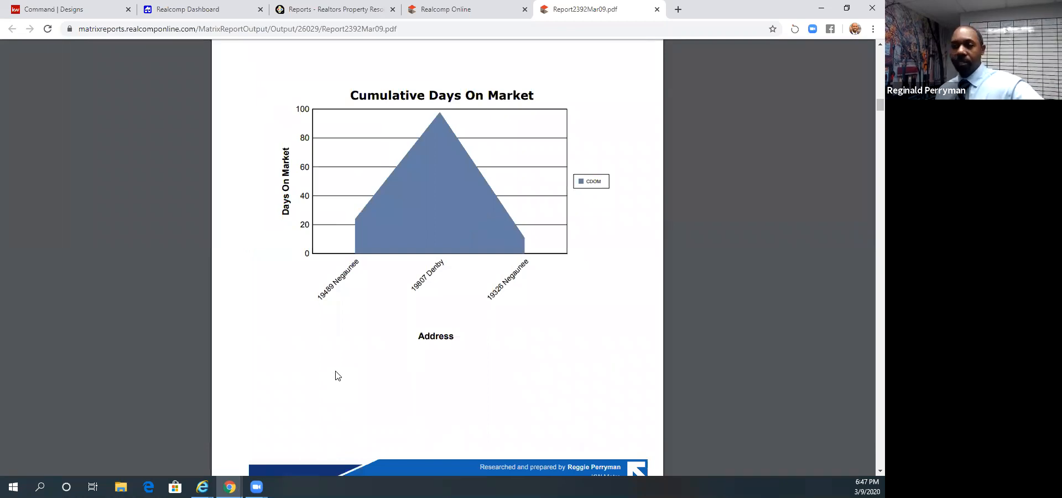
scroll(338, 375, "up", 2)
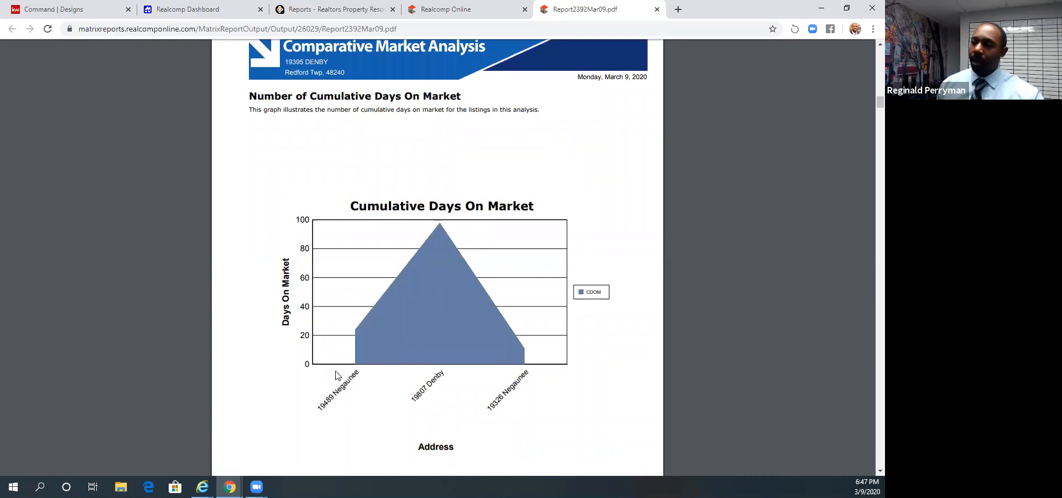
scroll(338, 376, "down", 3)
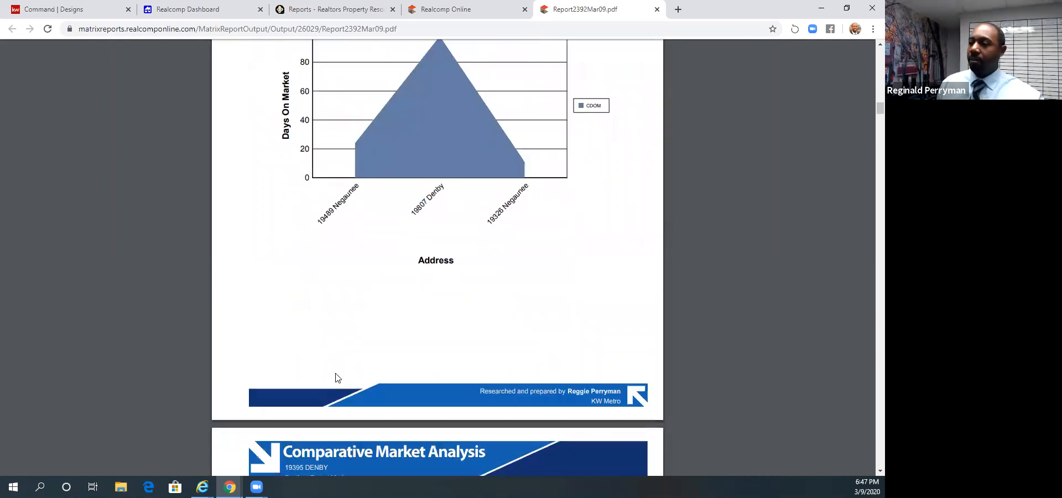
- Look through the first comparable's pictures on the report's CMA Additional Photos page
scroll(337, 377, "down", 2)
scroll(336, 376, "down", 5)
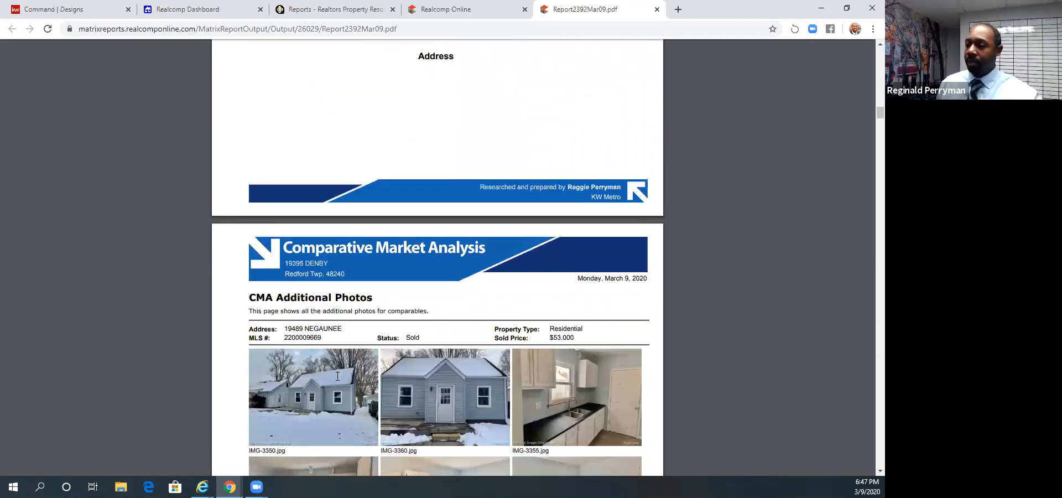
scroll(337, 376, "down", 2)
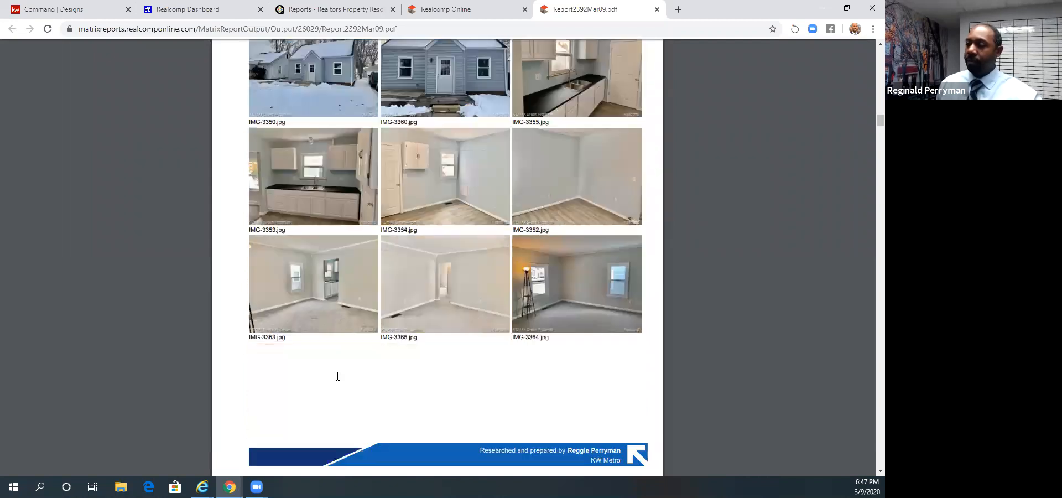
scroll(411, 291, "down", 10)
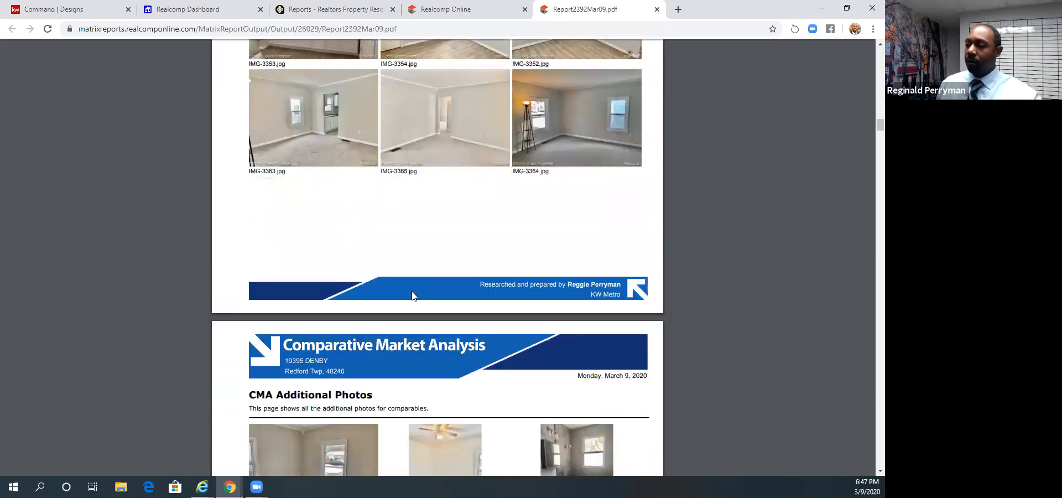
scroll(412, 291, "up", 2)
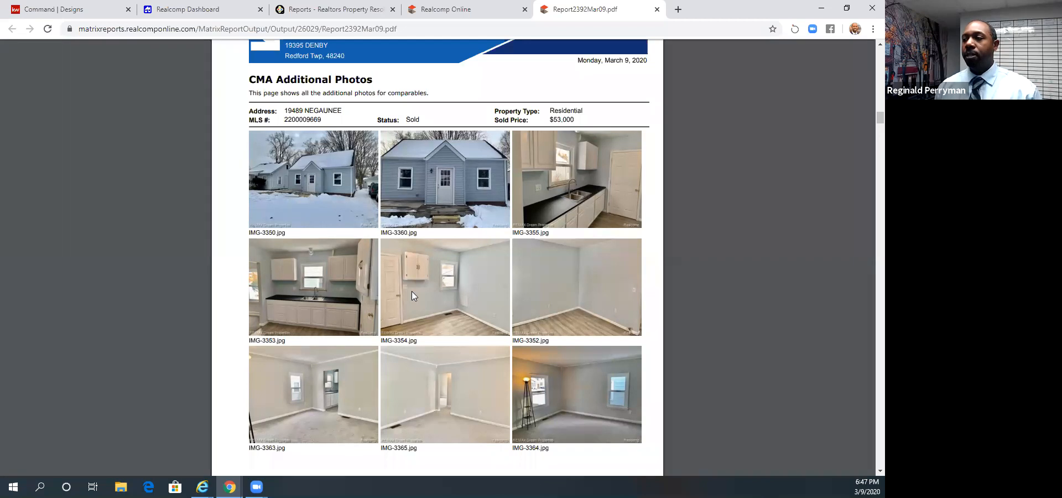
- Return to the Summary of Comparable Listings and highlight figures in the subject property's row and the highest-priced sold listing's row
scroll(380, 290, "up", 8)
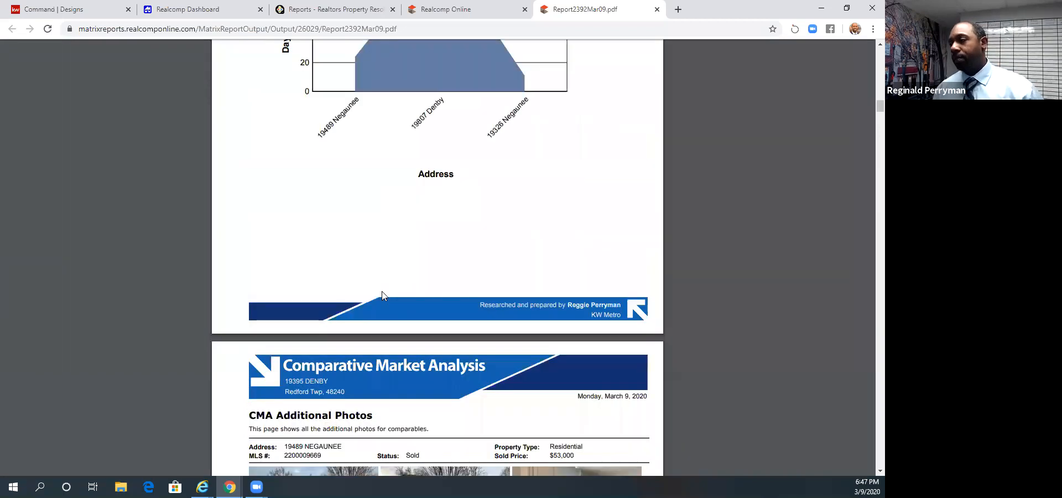
scroll(382, 296, "up", 15)
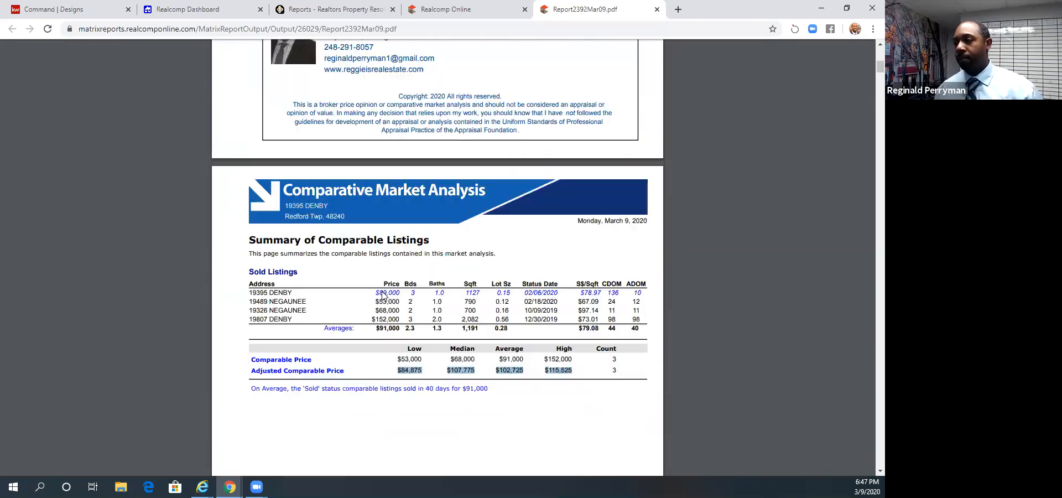
scroll(381, 295, "down", 4)
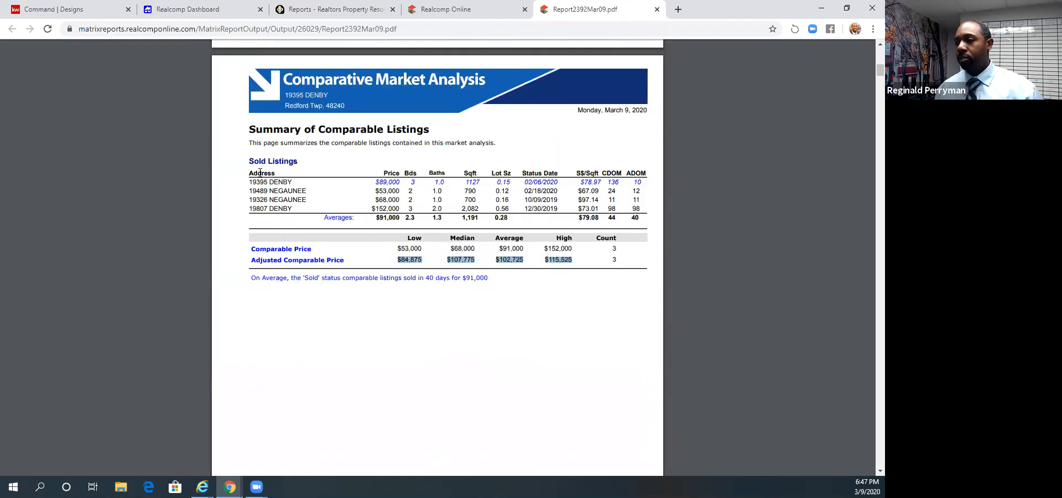
left_click_drag(246, 184, 412, 182)
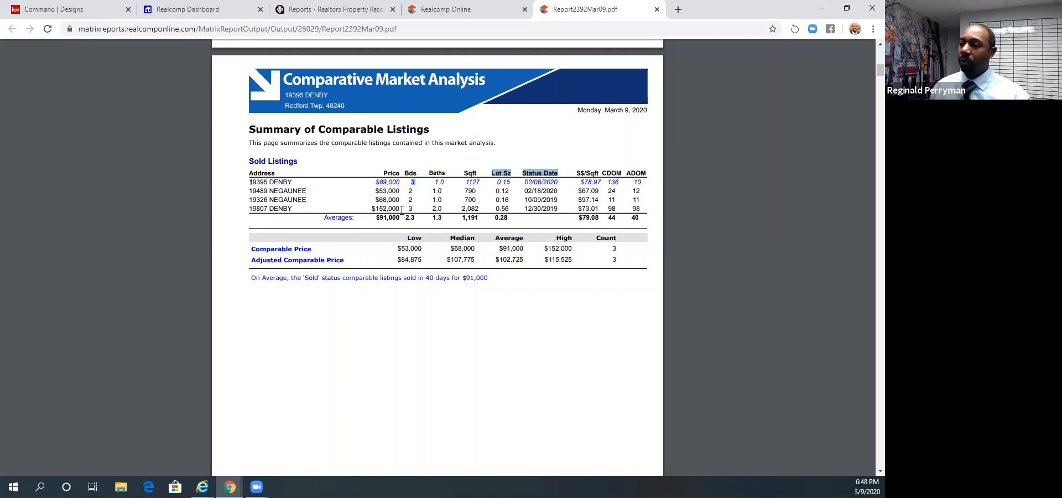
left_click_drag(374, 208, 465, 205)
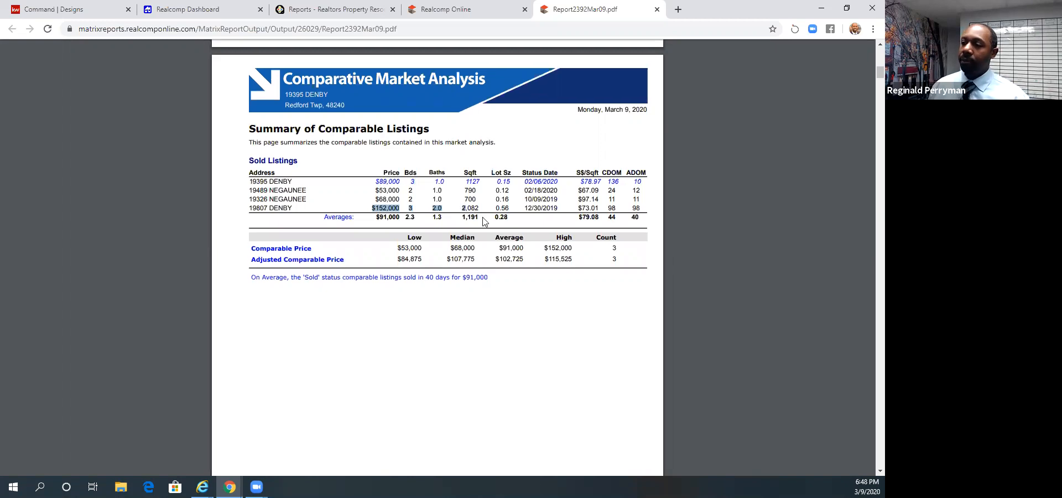
- Review the CMA Additional Photos pages for all three sold comparables in the report
scroll(476, 219, "down", 20)
scroll(480, 222, "down", 7)
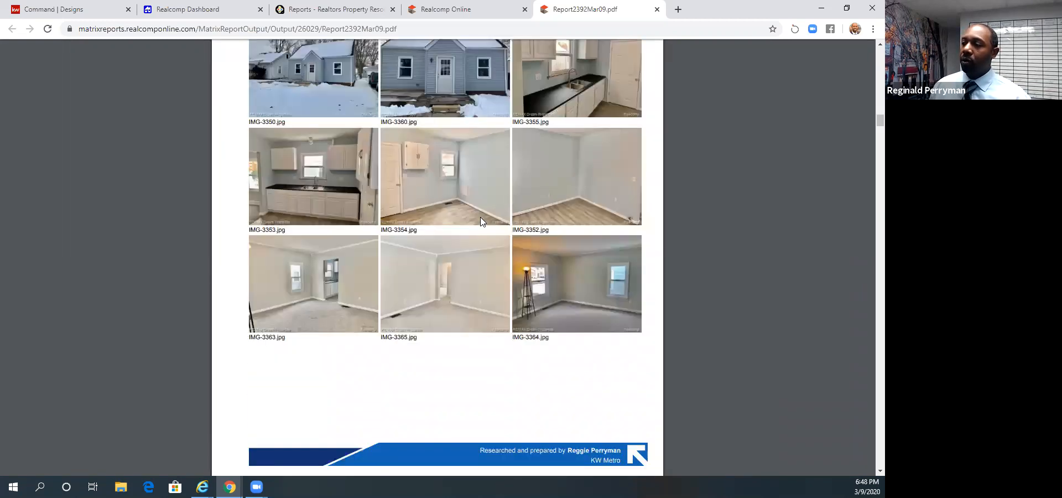
scroll(480, 221, "up", 3)
scroll(478, 221, "down", 1)
scroll(479, 221, "down", 1)
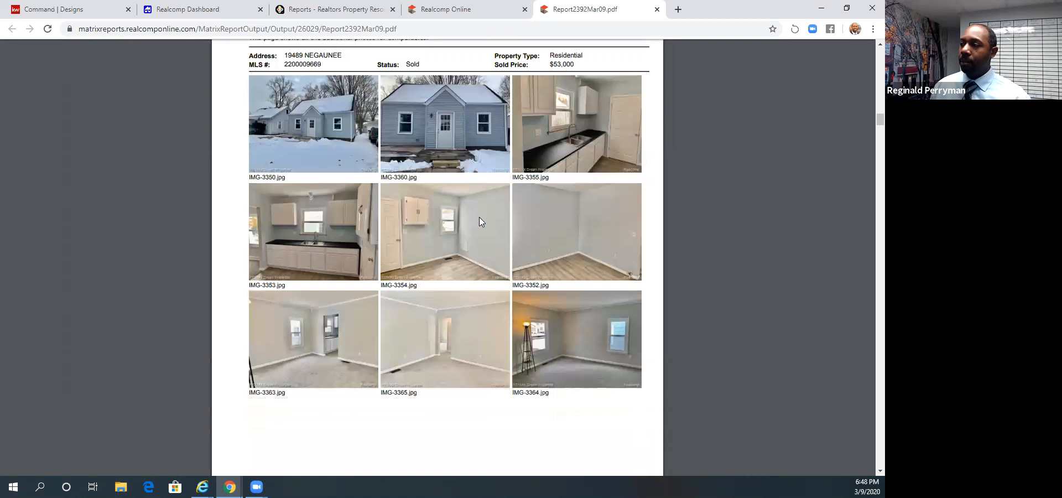
scroll(479, 221, "down", 6)
scroll(479, 221, "down", 10)
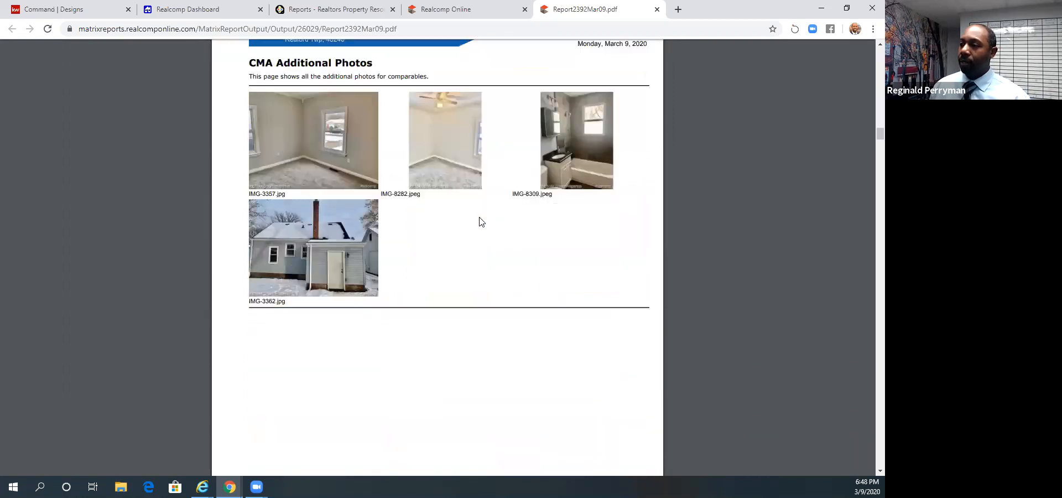
scroll(479, 222, "down", 7)
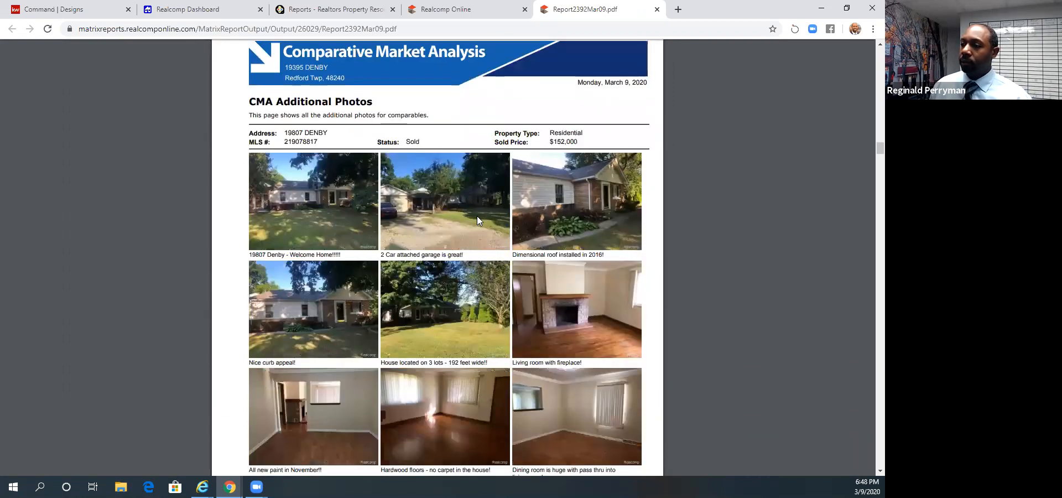
scroll(479, 221, "down", 5)
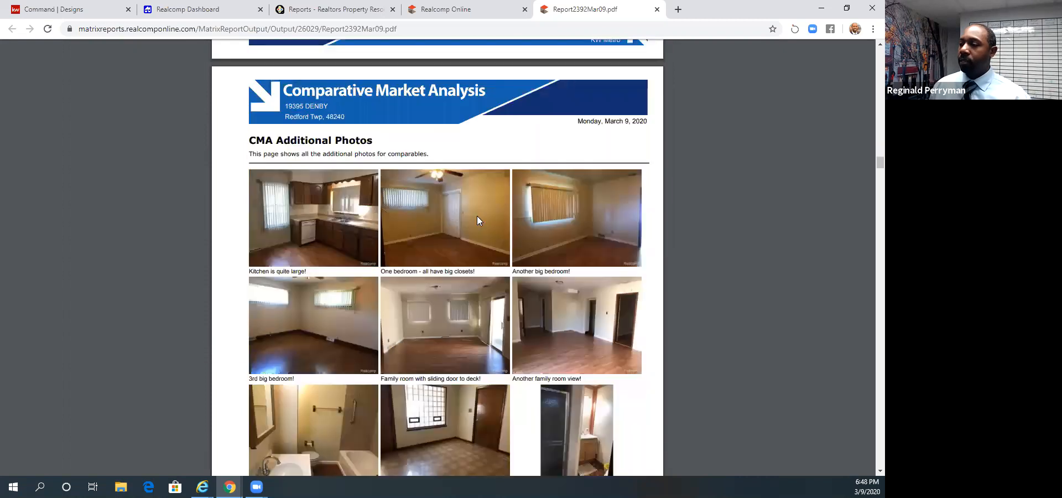
scroll(479, 221, "down", 3)
scroll(476, 216, "down", 2)
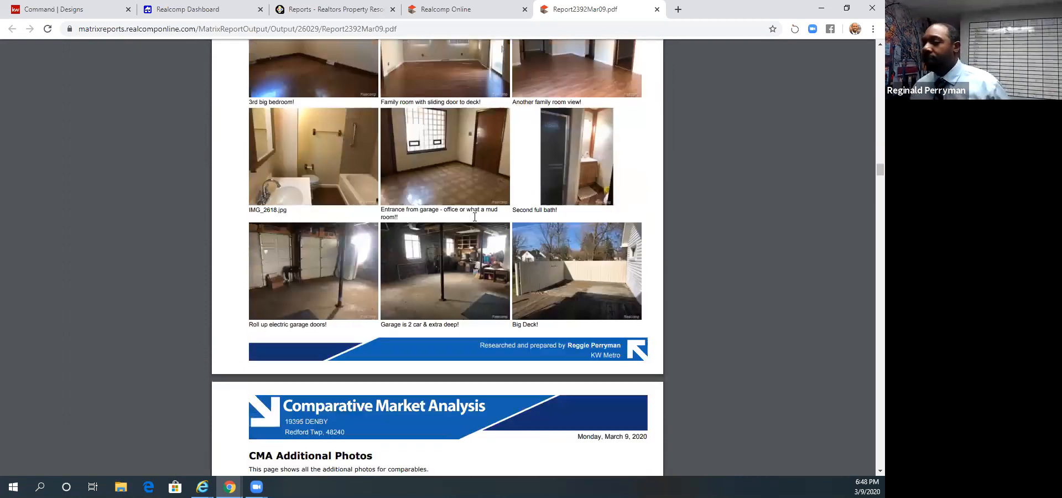
scroll(468, 219, "down", 4)
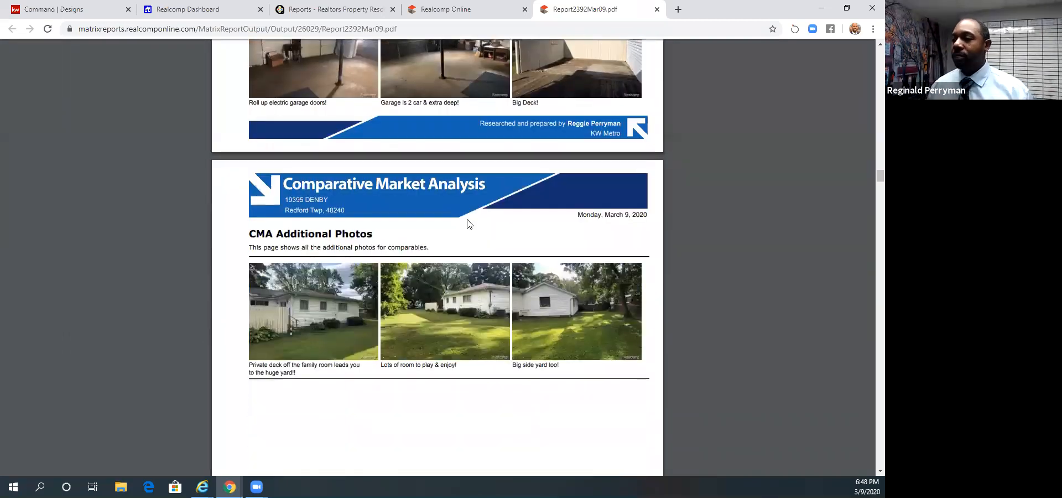
scroll(468, 222, "down", 12)
scroll(466, 220, "down", 15)
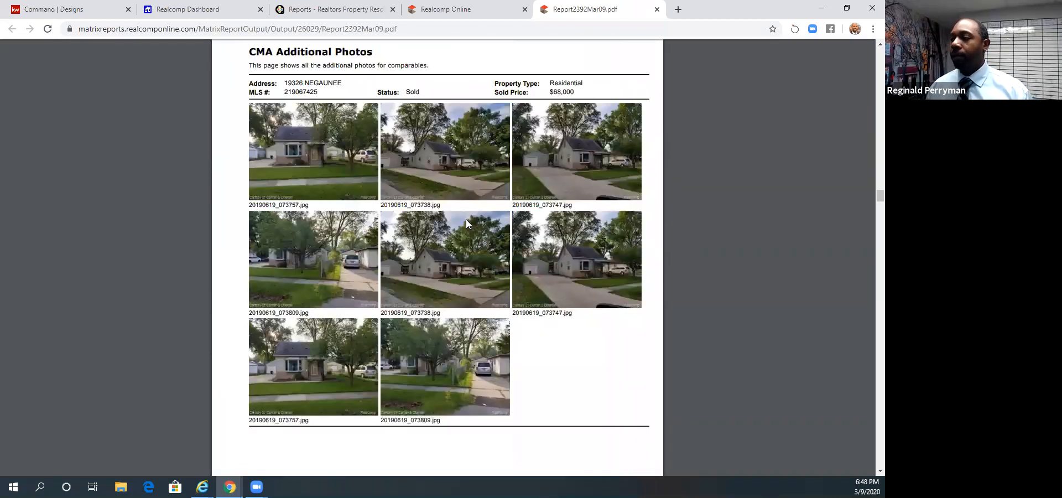
- Examine the report's The Pitfalls of Overpricing chart and the Where a Commission Goes page
scroll(465, 224, "down", 16)
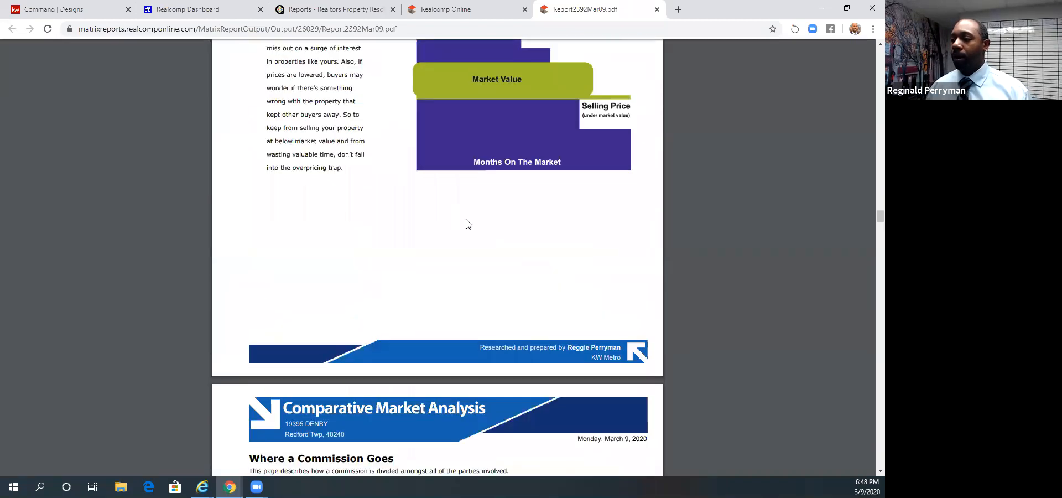
scroll(466, 221, "down", 3)
scroll(462, 218, "up", 20)
scroll(458, 216, "up", 6)
scroll(458, 217, "down", 10)
scroll(459, 215, "down", 4)
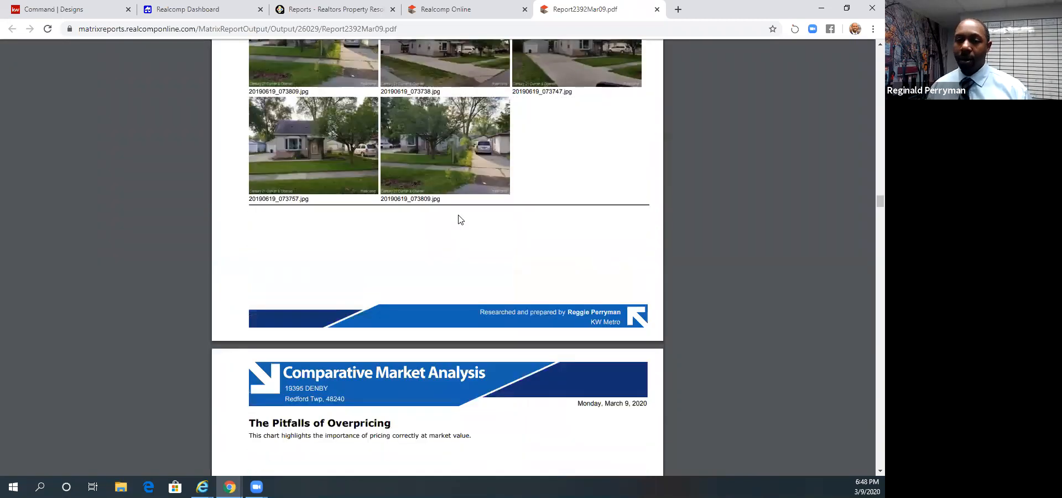
scroll(465, 210, "down", 10)
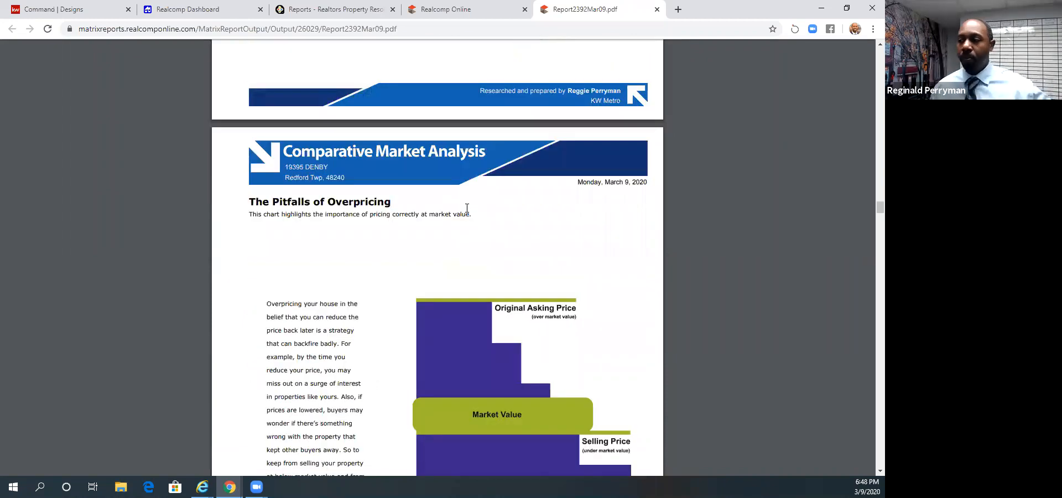
scroll(465, 217, "down", 20)
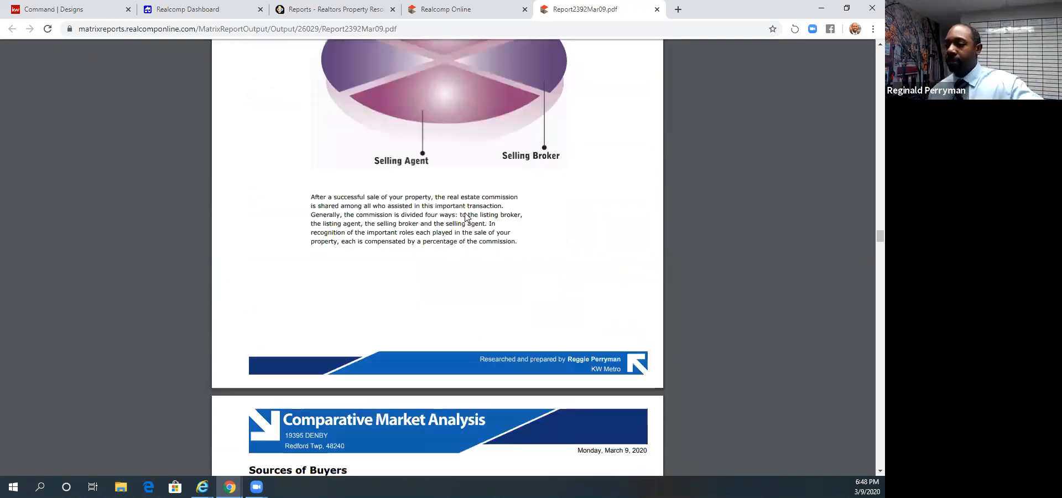
- Read through the report's Steps to a Positive Showing and What it Takes to Show pages, ending at The Importance of Pricing chart
scroll(464, 217, "down", 8)
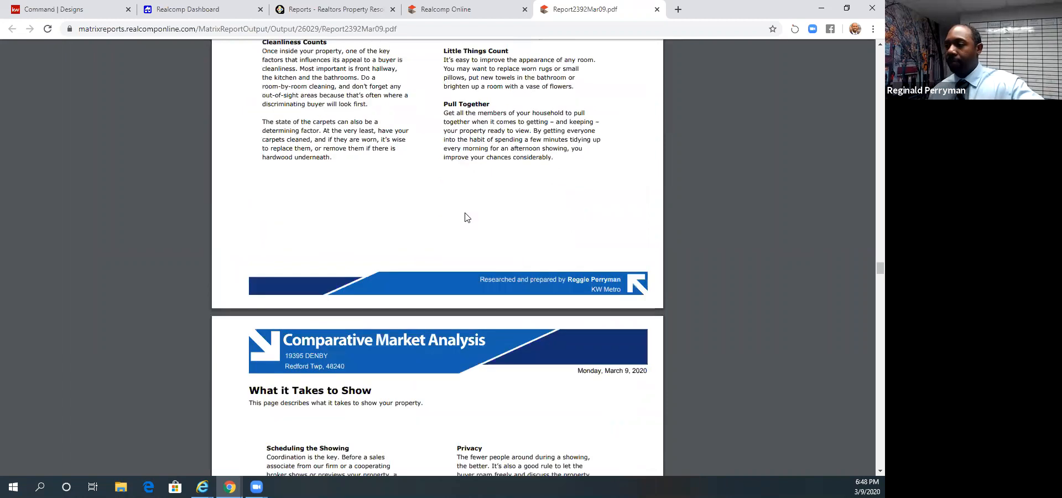
scroll(465, 217, "up", 10)
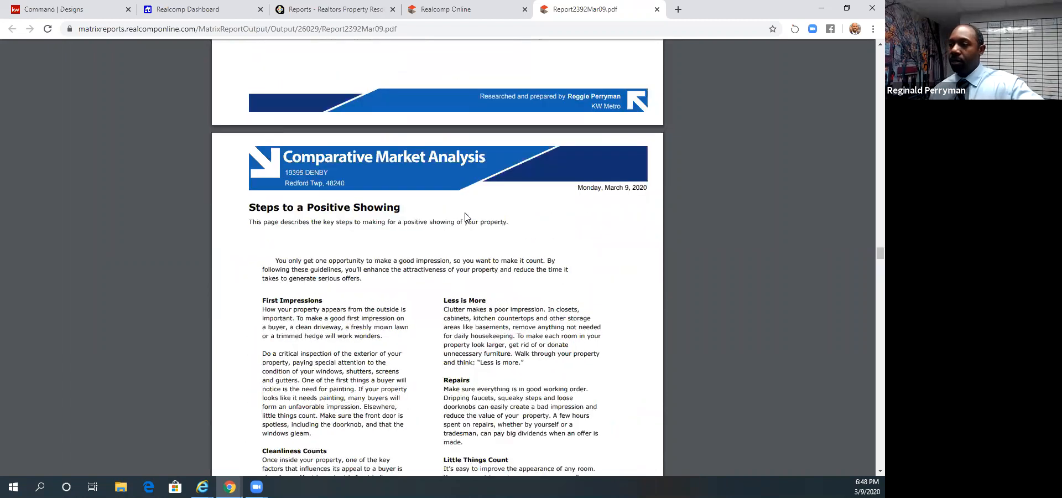
scroll(396, 247, "down", 5)
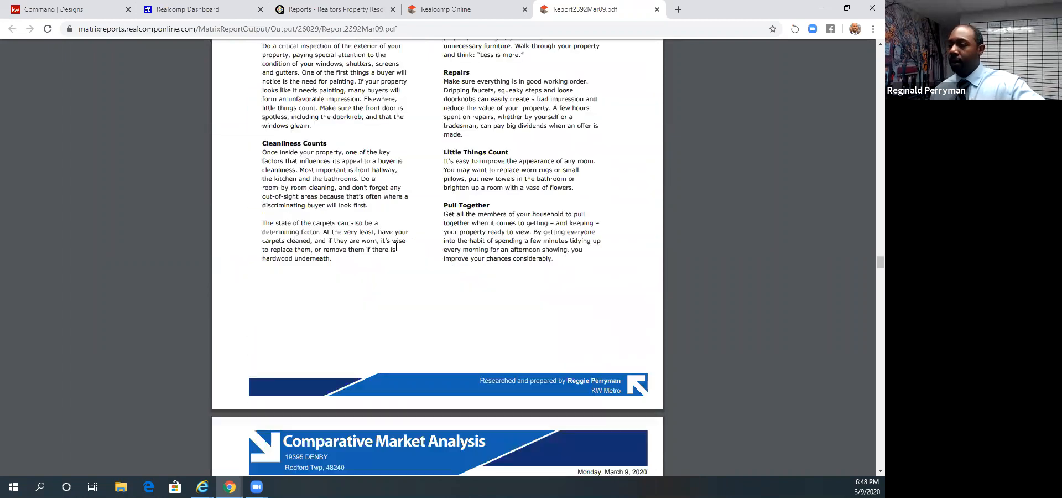
scroll(396, 247, "down", 7)
scroll(396, 246, "up", 3)
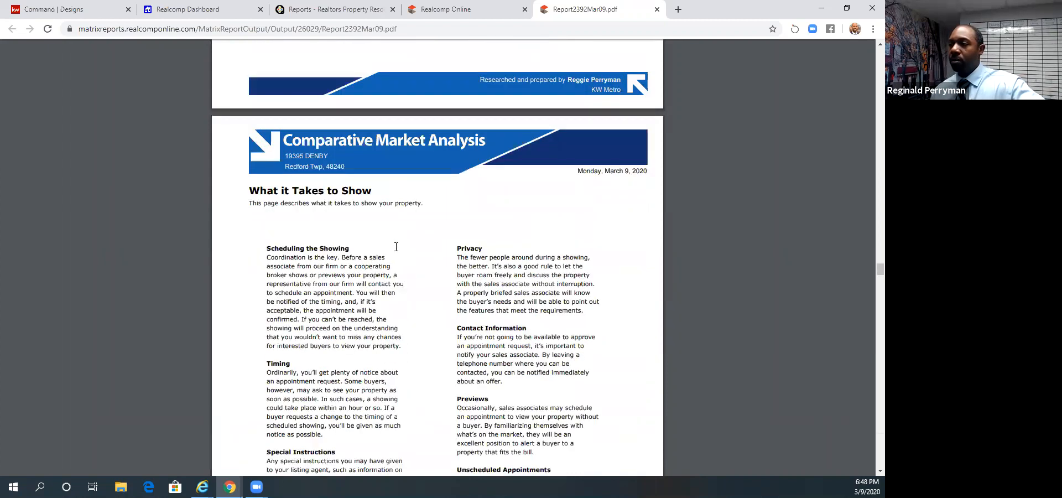
scroll(358, 212, "down", 2)
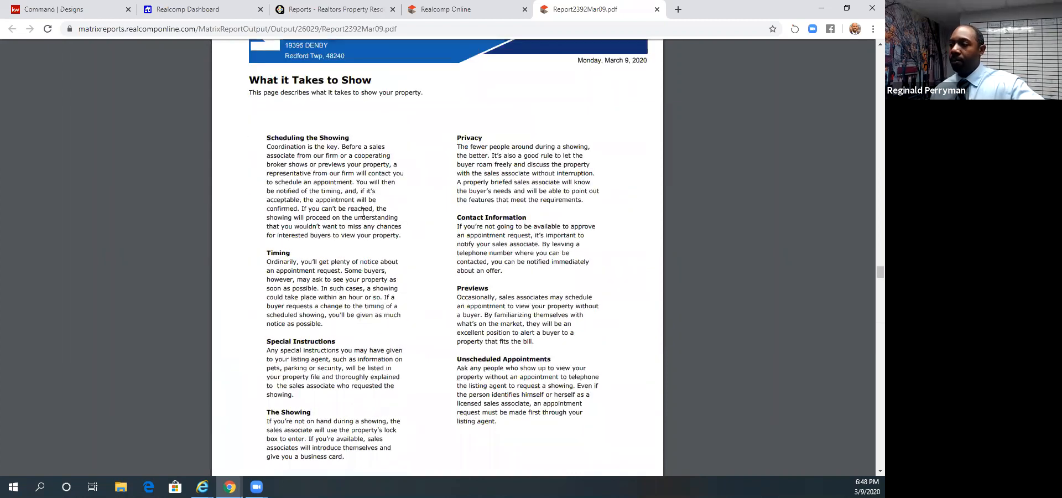
scroll(363, 215, "down", 2)
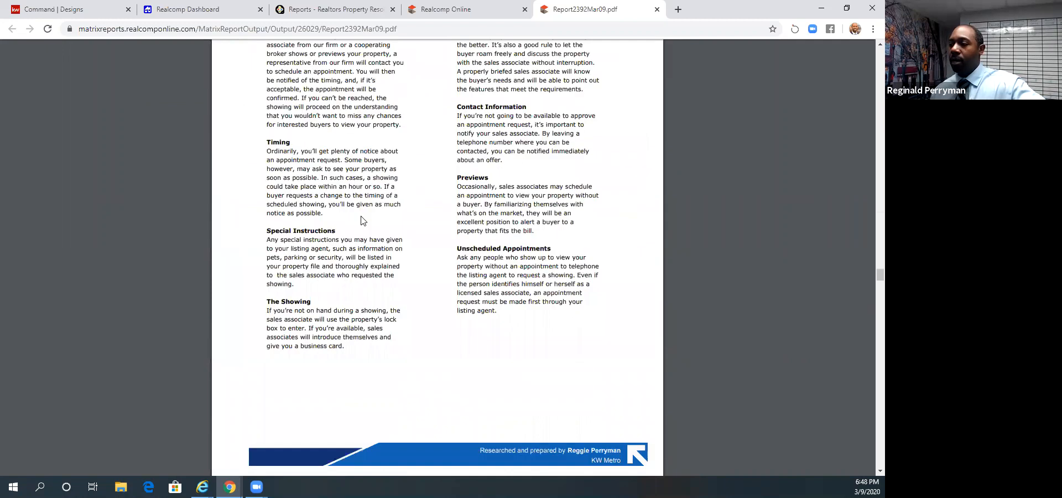
scroll(362, 221, "down", 7)
scroll(363, 221, "down", 2)
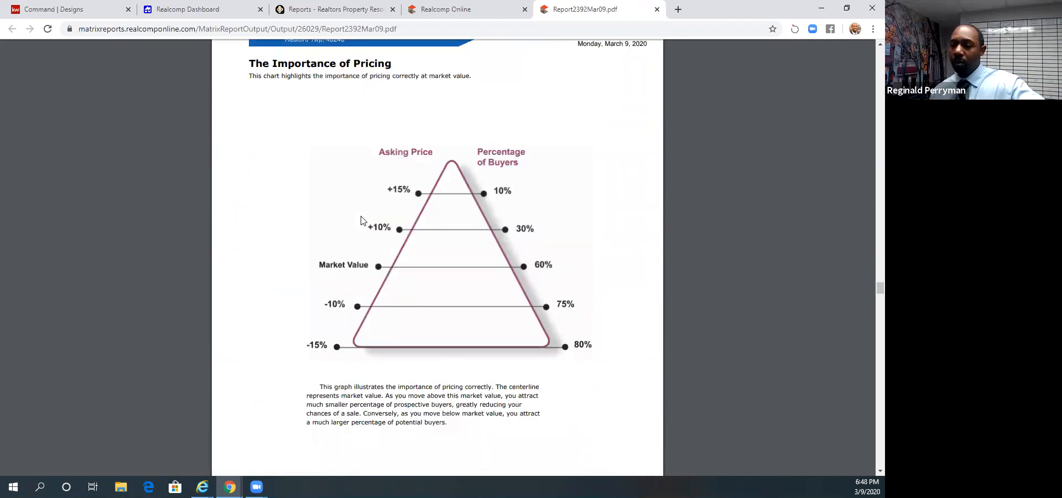
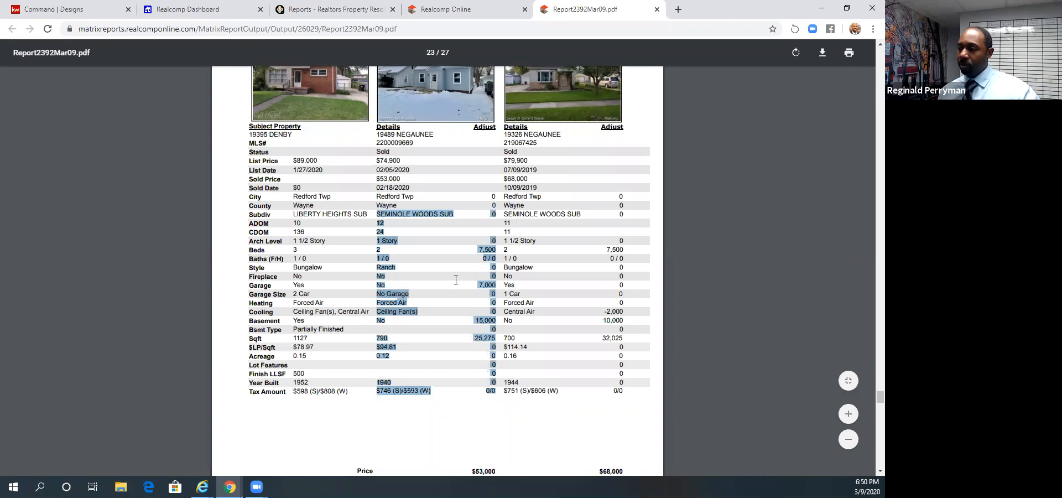
- Examine the CMA Price Adjustments page for the first two sold comparables, highlighting the first one's garage adjustment and checking the adjusted prices
left_click_drag(396, 287, 397, 291)
left_click(398, 290)
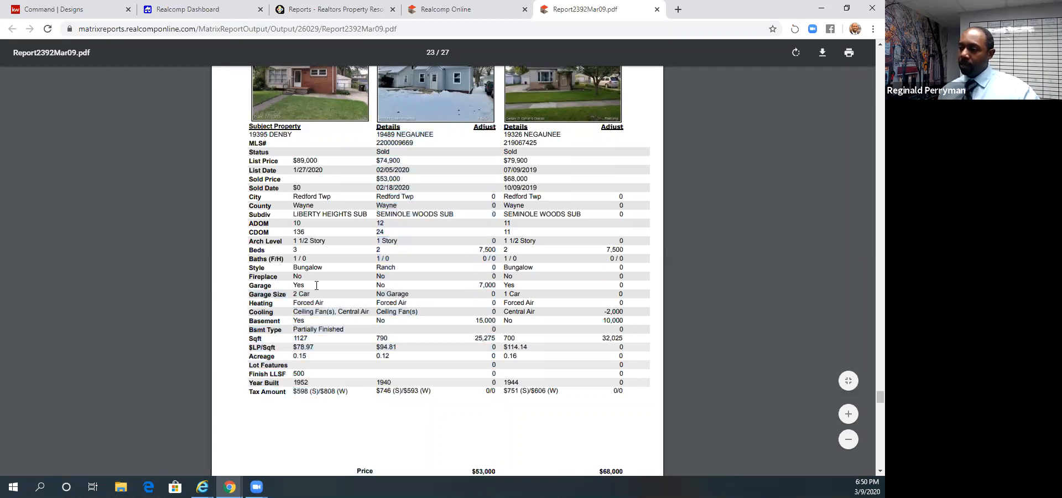
double_click(486, 285)
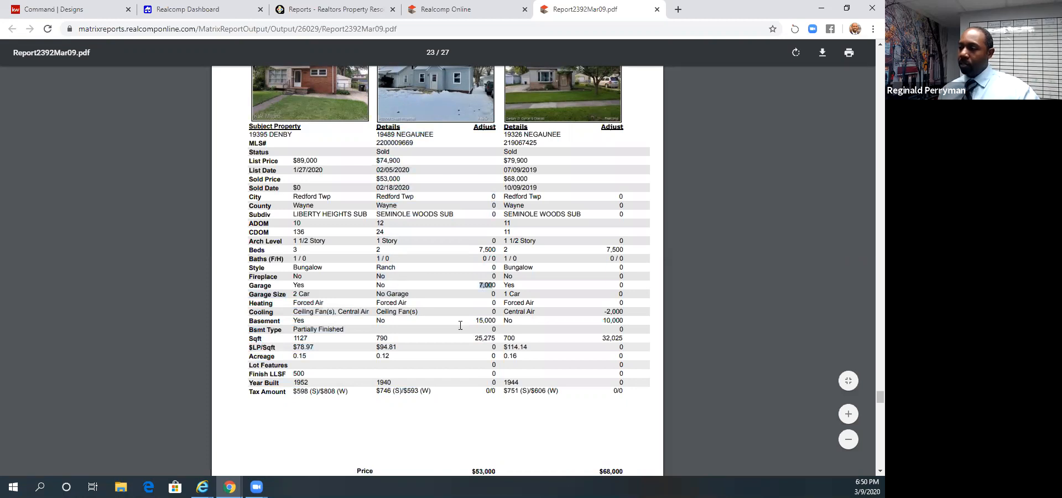
scroll(477, 368, "down", 2)
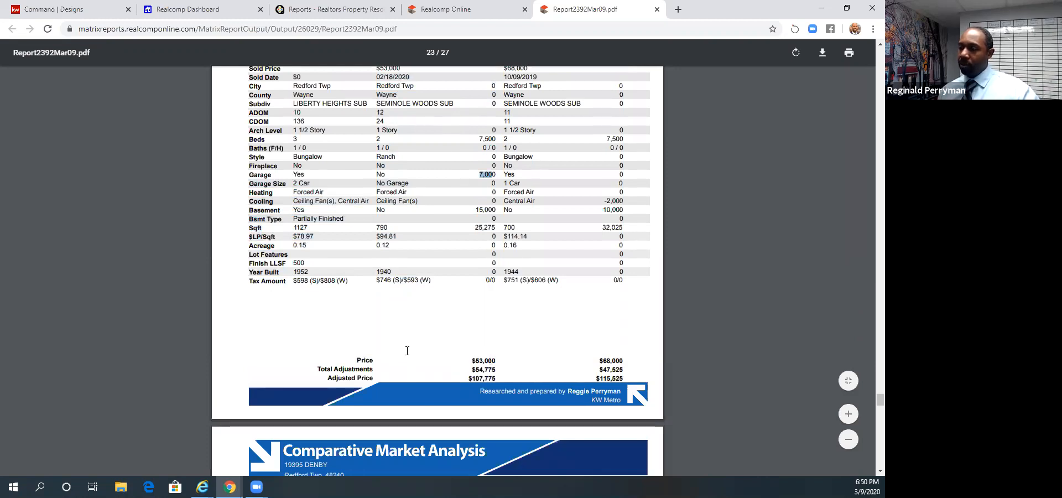
scroll(407, 351, "down", 1)
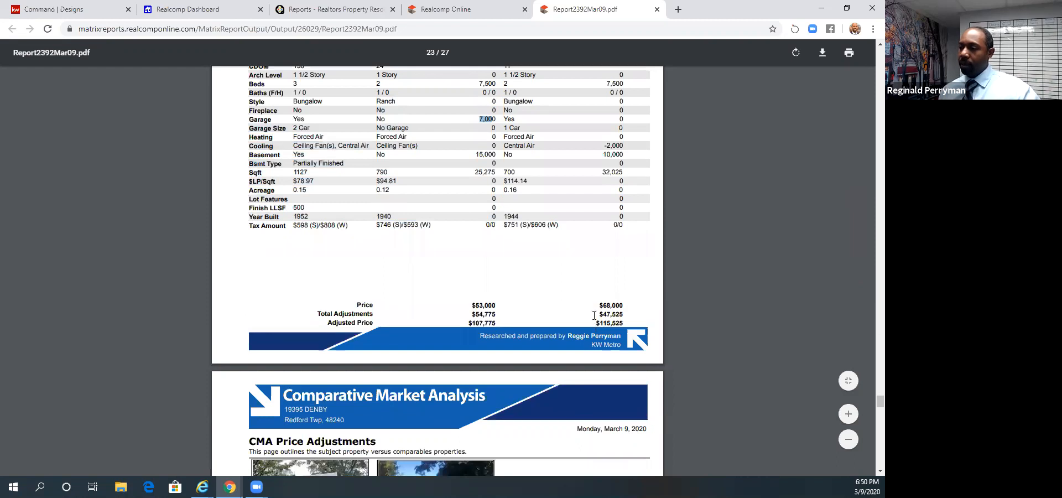
scroll(452, 273, "up", 6)
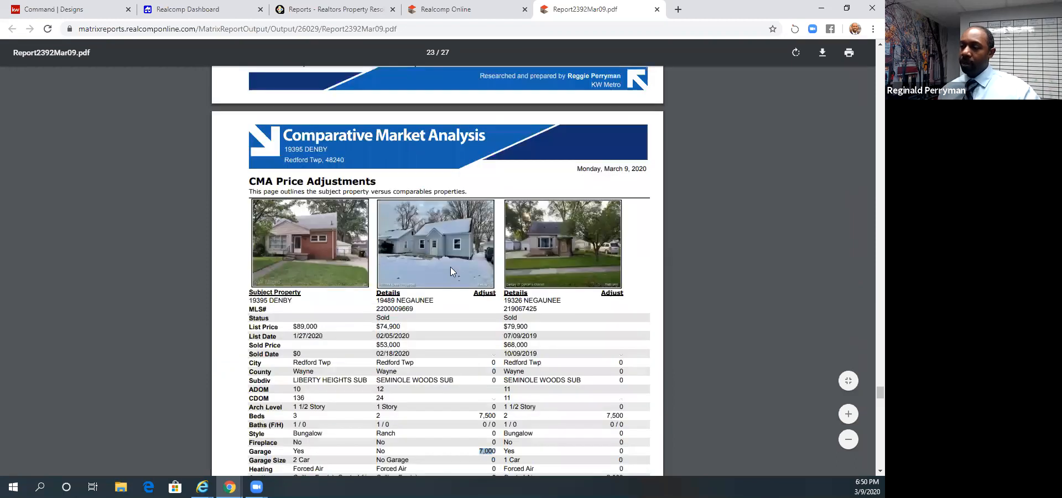
scroll(450, 267, "down", 3)
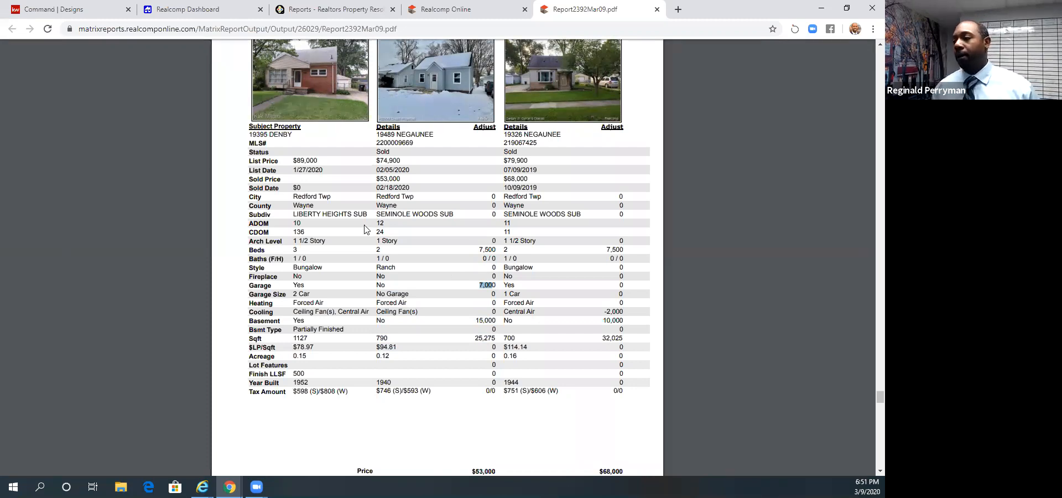
- Review the third comparable's price adjustments against the subject property and read the Pricing Recommendation page
scroll(365, 229, "down", 10)
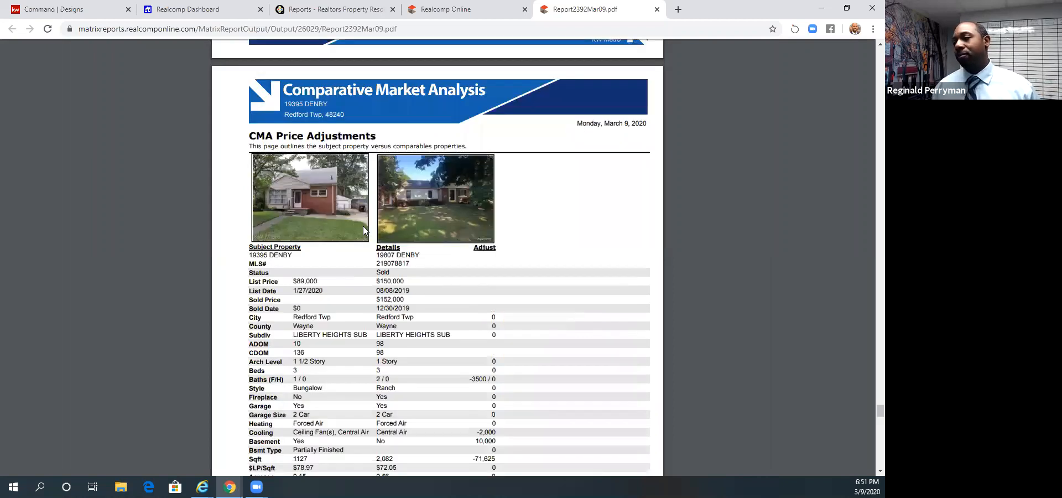
scroll(363, 230, "down", 5)
scroll(363, 229, "down", 4)
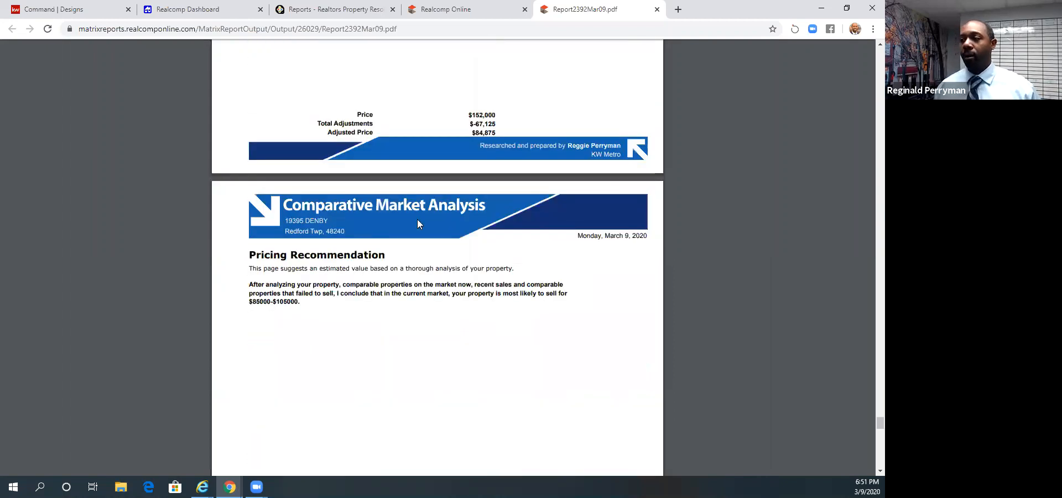
scroll(419, 221, "up", 6)
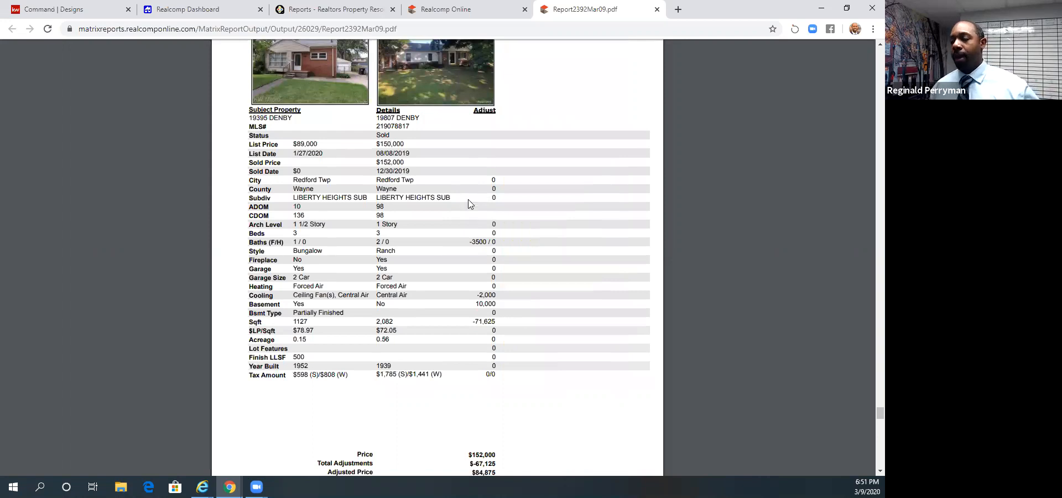
scroll(469, 202, "up", 1)
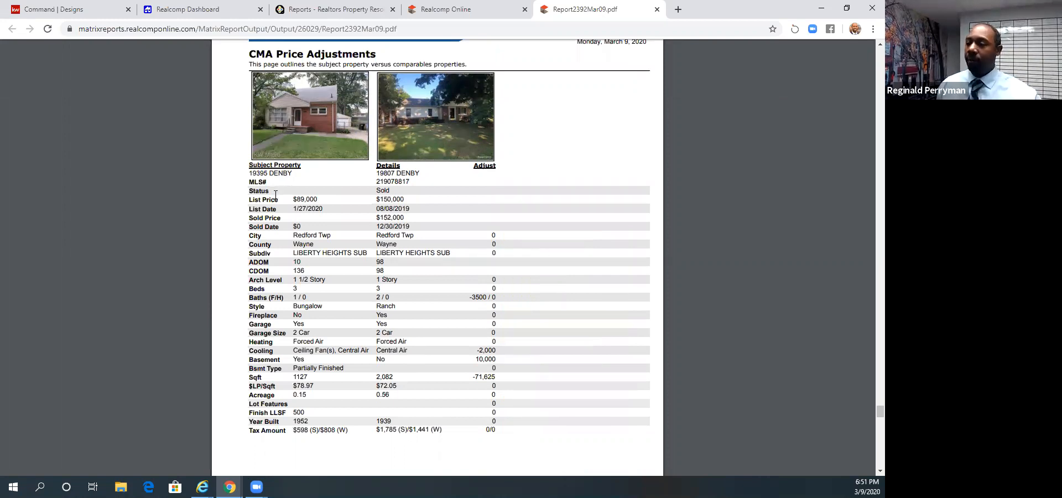
scroll(274, 194, "down", 3)
scroll(275, 195, "down", 5)
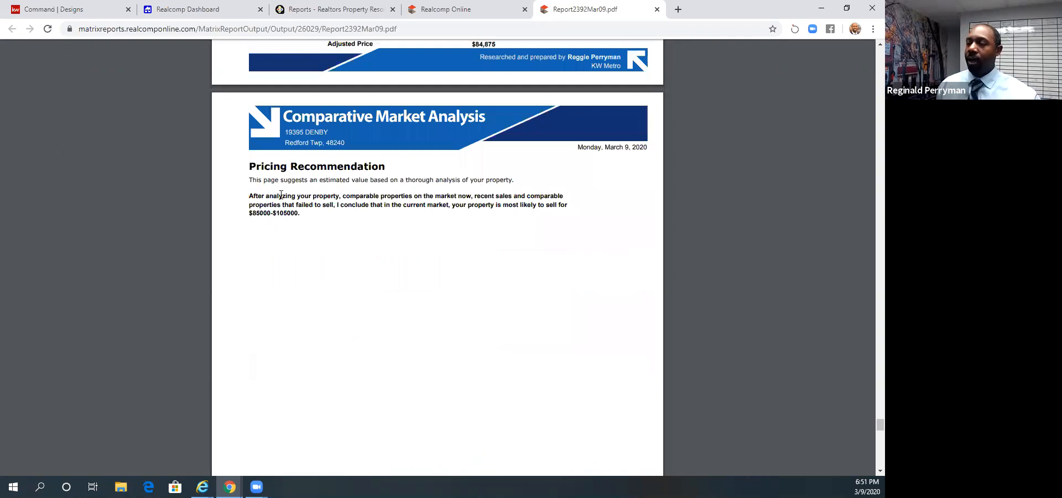
- Look over the Market Analysis Explanation and CMA Map Layout pages, go back up to the 3-Up Comparison, and close the report
scroll(282, 194, "down", 1)
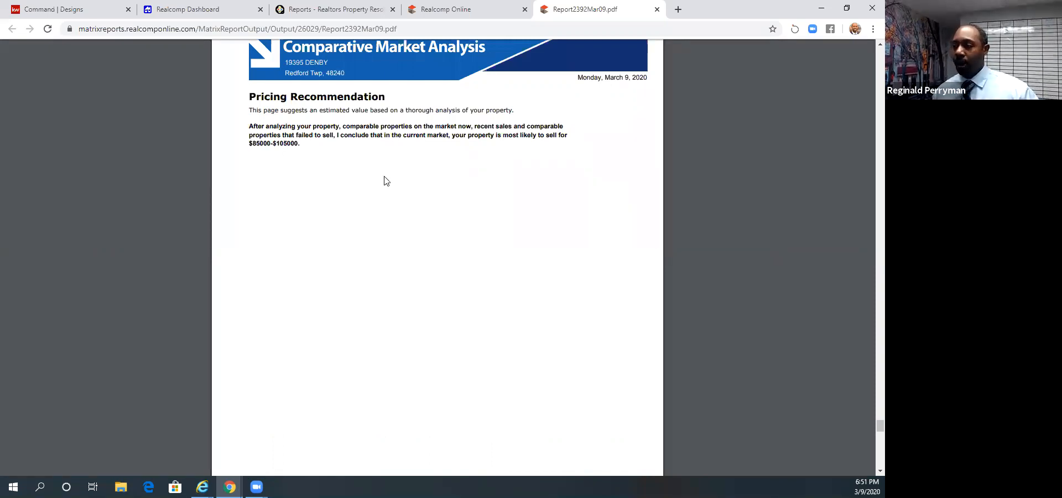
scroll(386, 181, "down", 5)
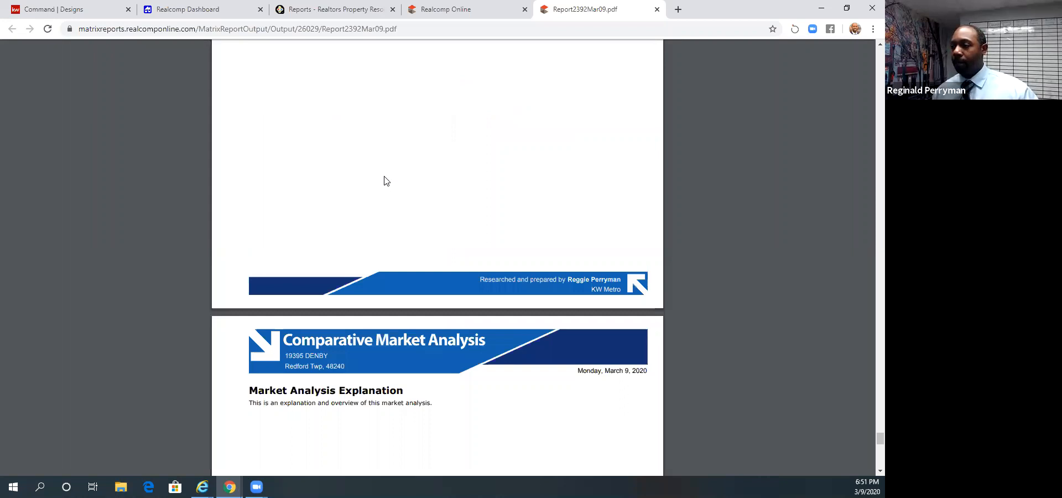
scroll(386, 181, "down", 5)
scroll(386, 181, "down", 10)
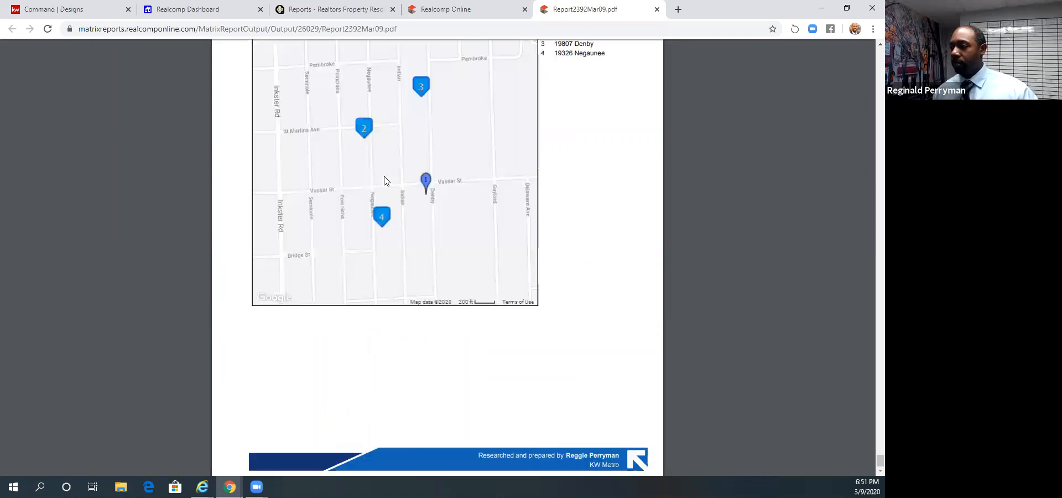
scroll(385, 180, "up", 5)
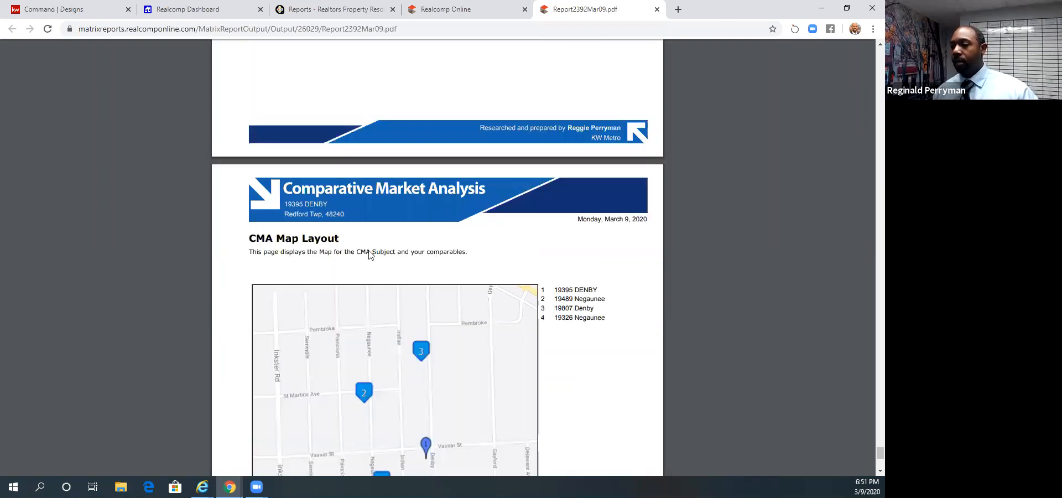
scroll(369, 254, "down", 2)
scroll(436, 249, "up", 12)
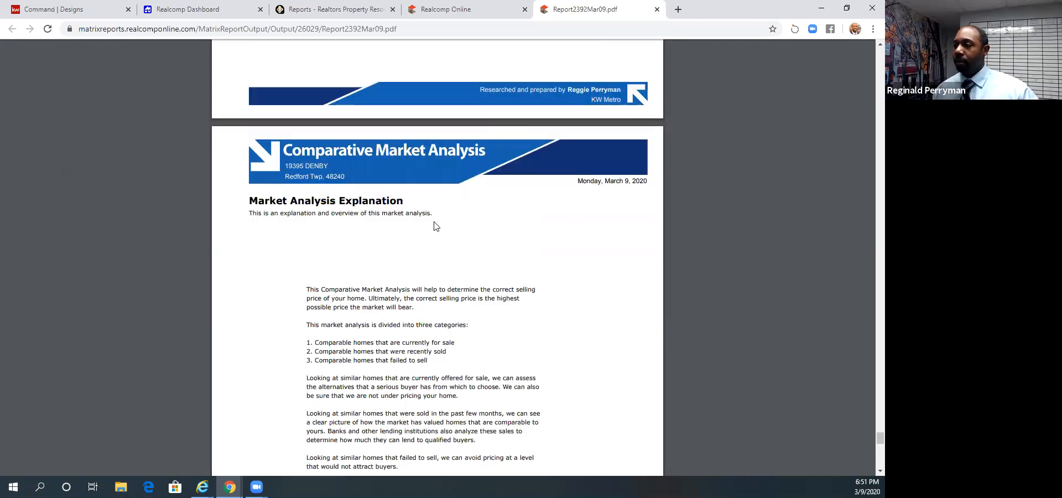
scroll(434, 224, "up", 8)
scroll(500, 208, "up", 10)
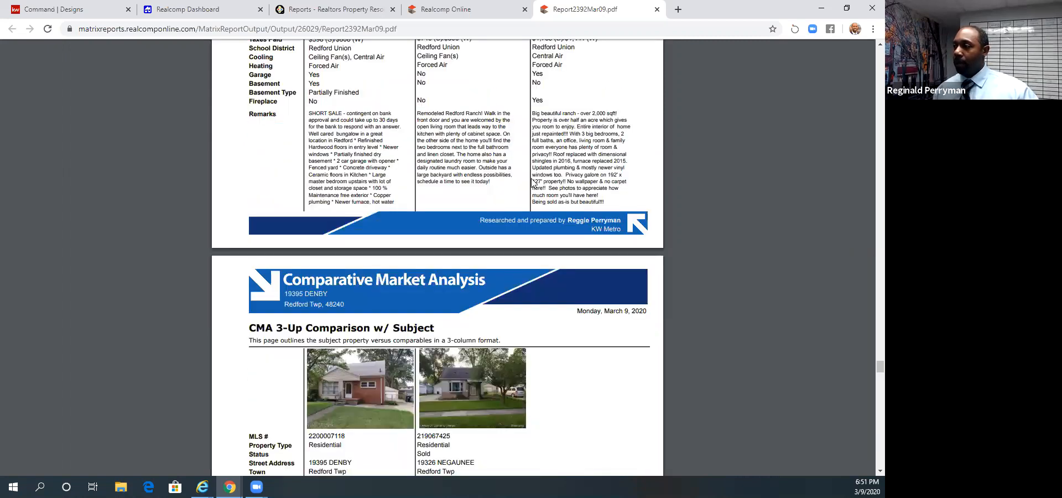
scroll(534, 183, "up", 5)
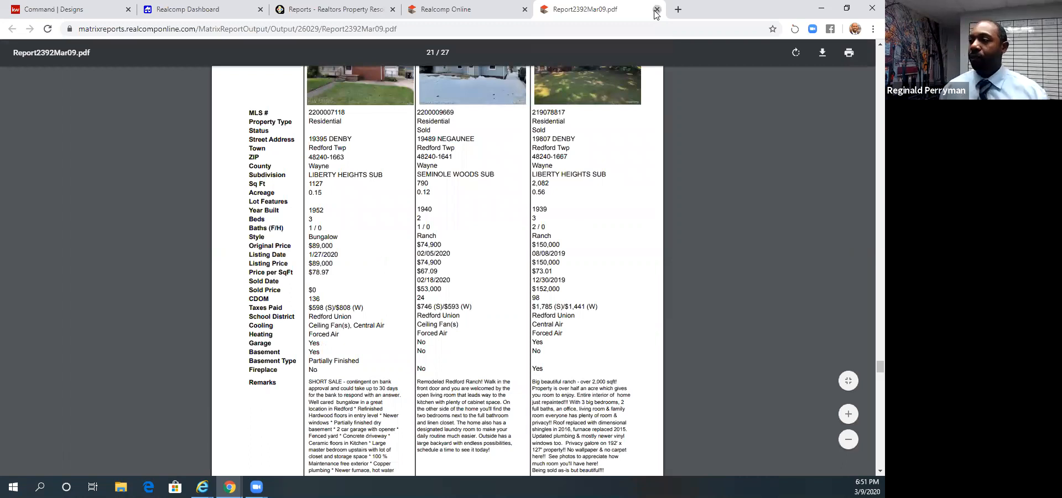
key("ctrl+w")
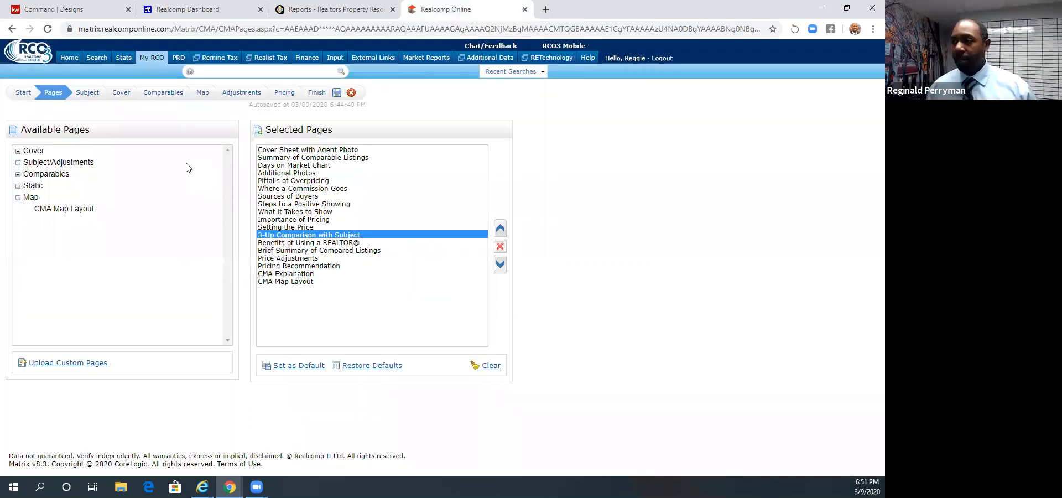
- Switch to the Realcomp Dashboard and open Cloud CMA from the partner applications
left_click(76, 11)
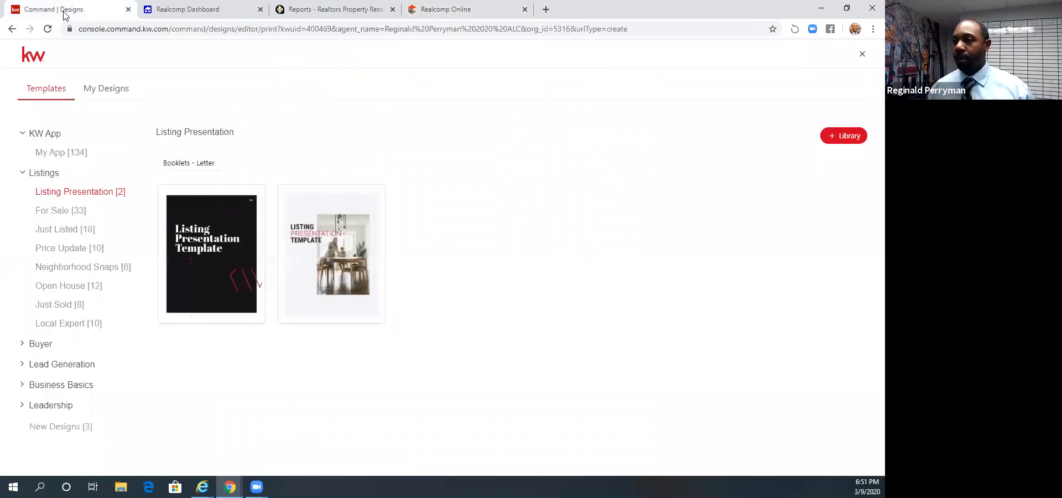
left_click(399, 11)
left_click(213, 11)
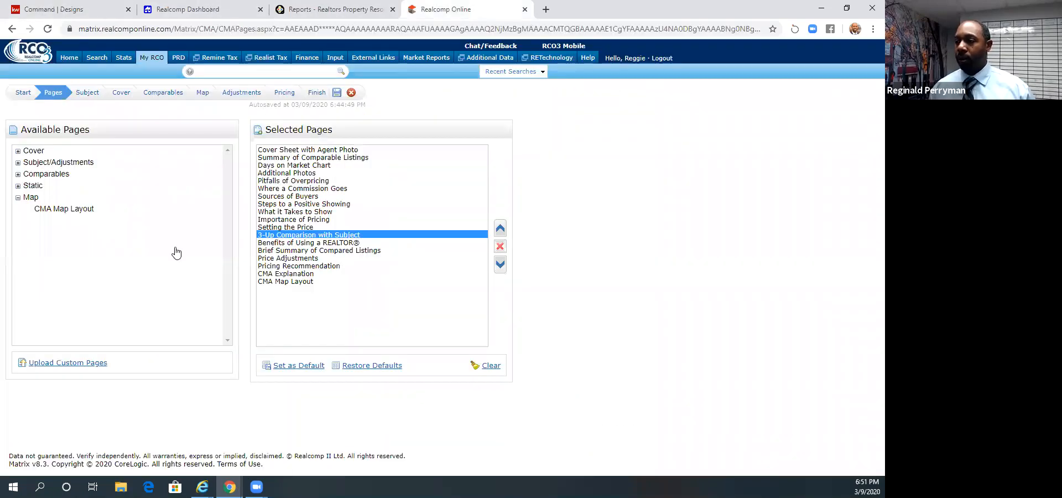
left_click(65, 249)
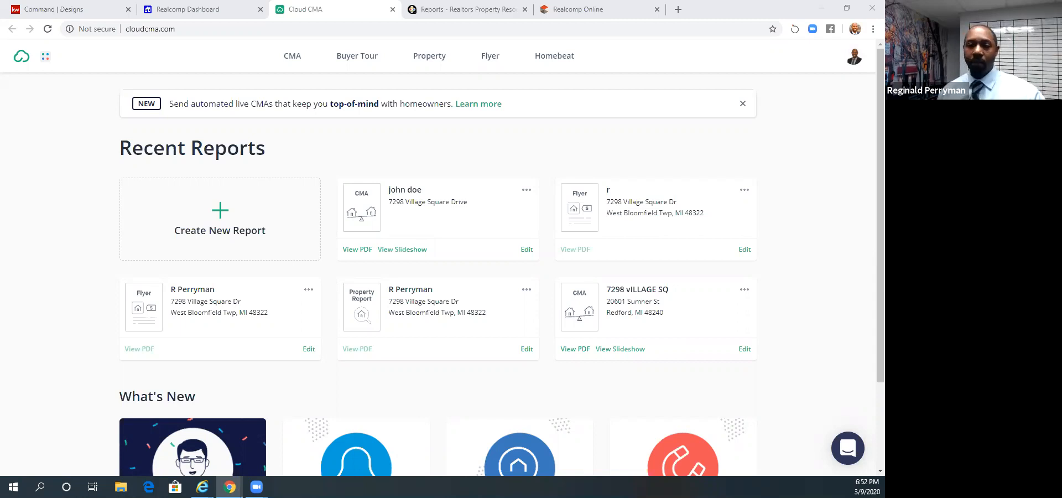
- Revisit the open RPR Reports, Realcomp Online, Cloud CMA and Realcomp Dashboard pages, ending on RPR
left_click(514, 9)
left_click(578, 11)
left_click(467, 9)
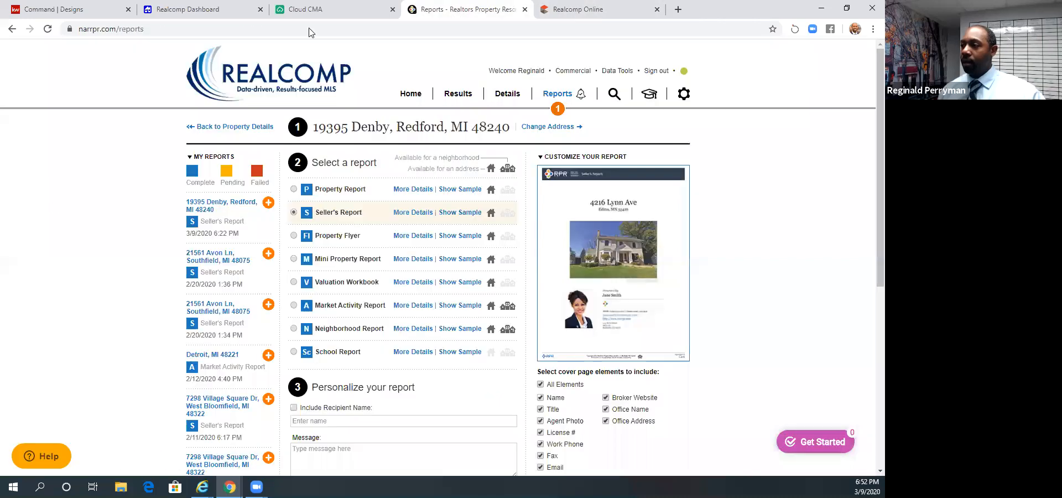
left_click(305, 9)
left_click(218, 9)
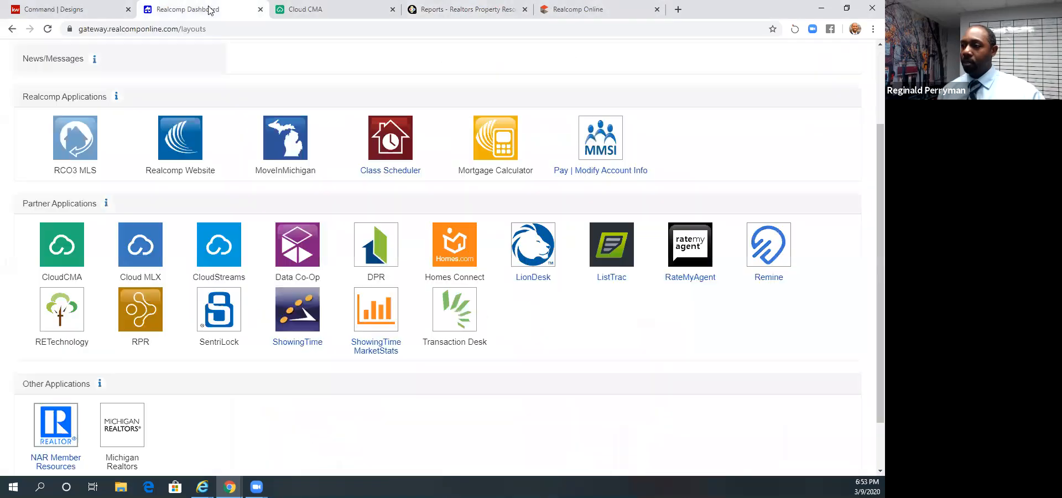
left_click(370, 9)
left_click(433, 9)
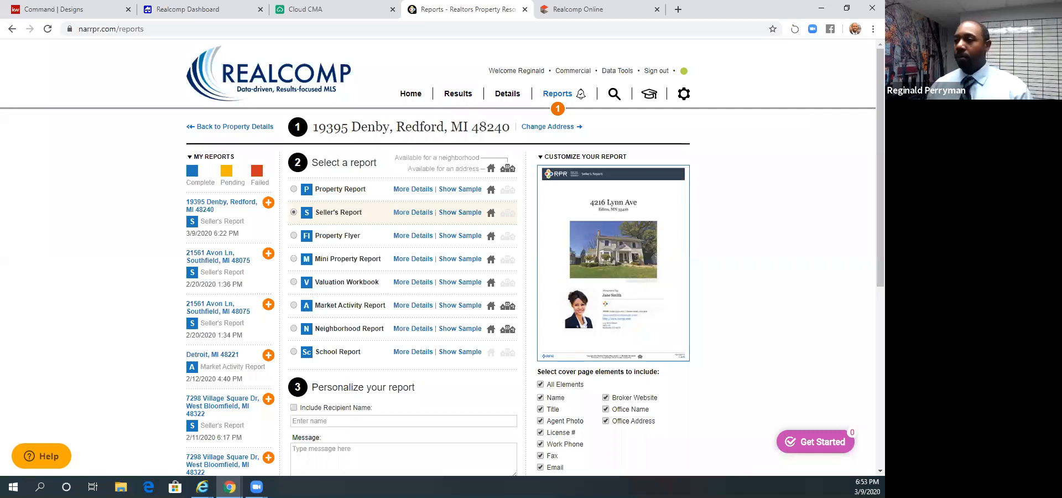
- Open Down Payment Resource from the Realcomp Dashboard, decline the webinar invitation, and open the agent's Down Payment Connect landing page
left_click(224, 10)
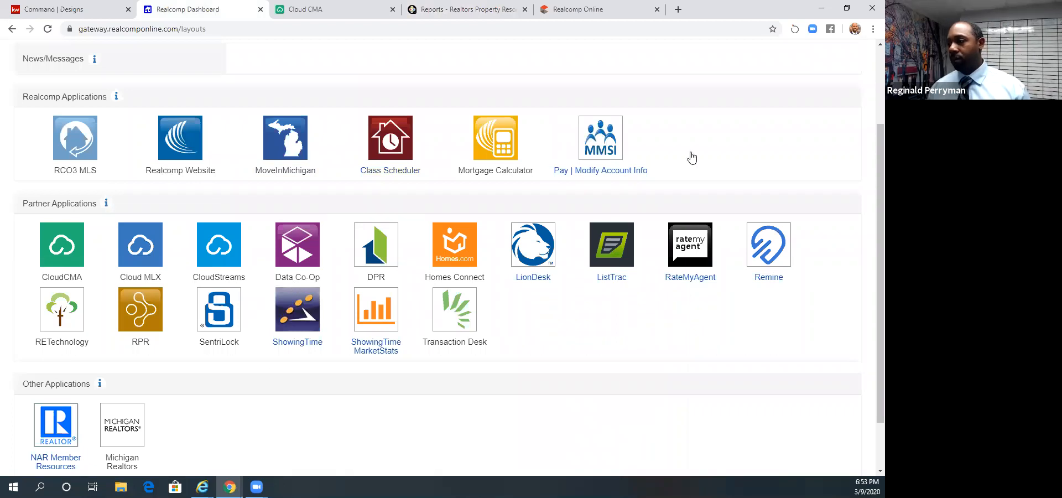
left_click(369, 255)
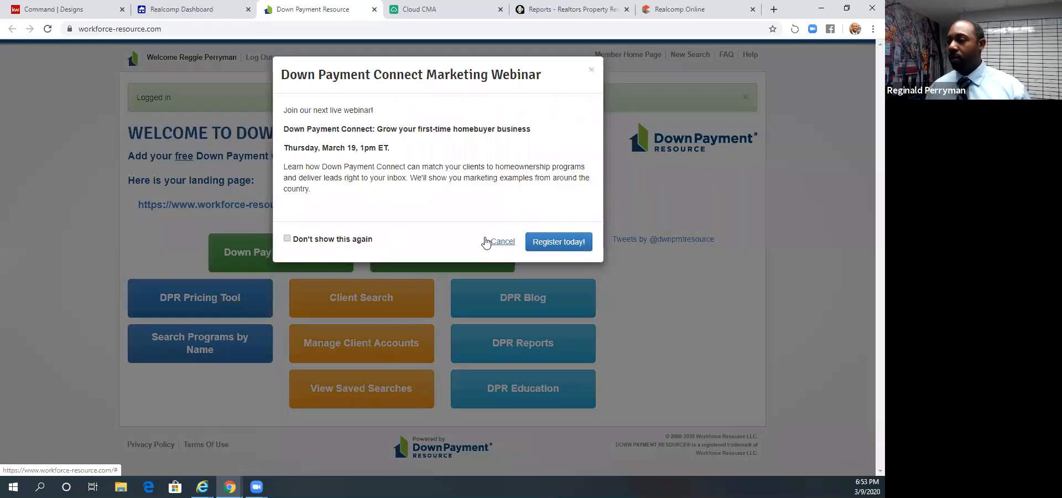
left_click(486, 242)
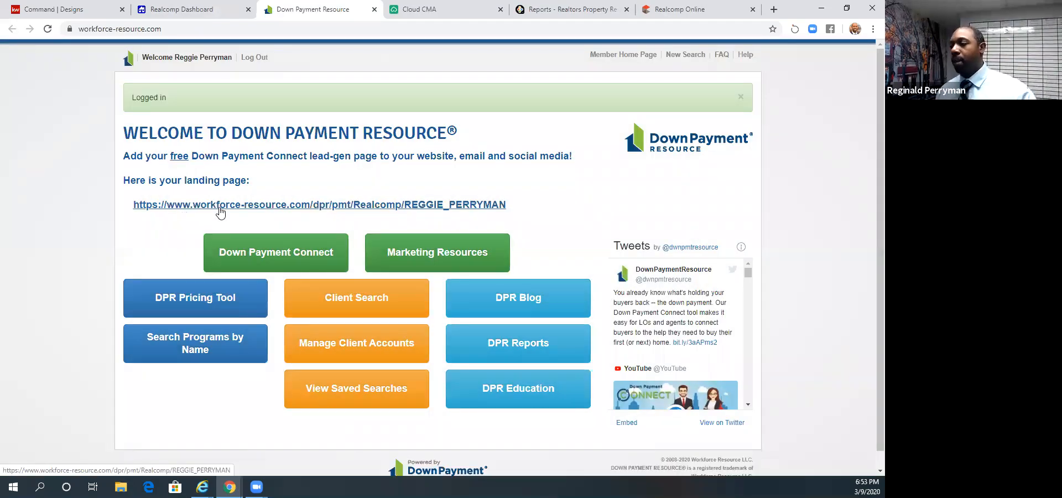
scroll(220, 210, "down", 1)
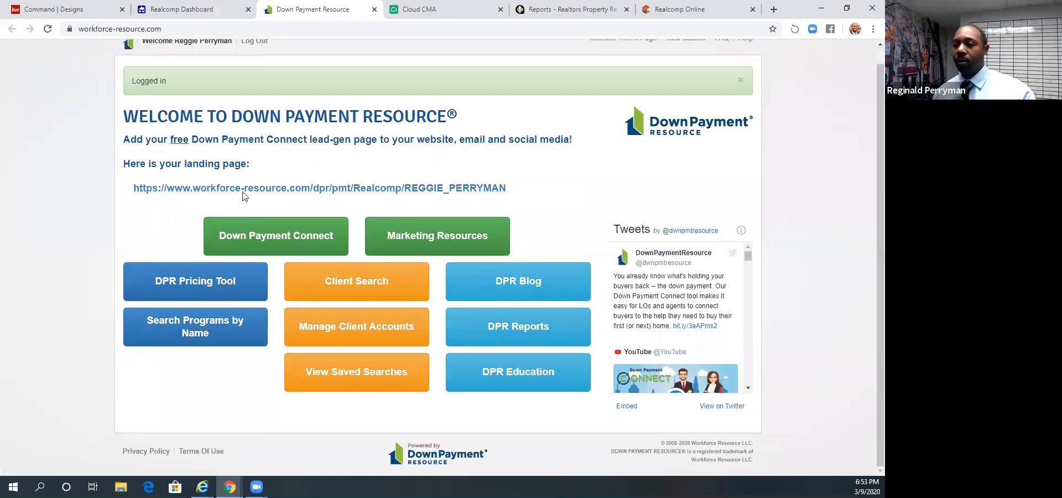
left_click(250, 190)
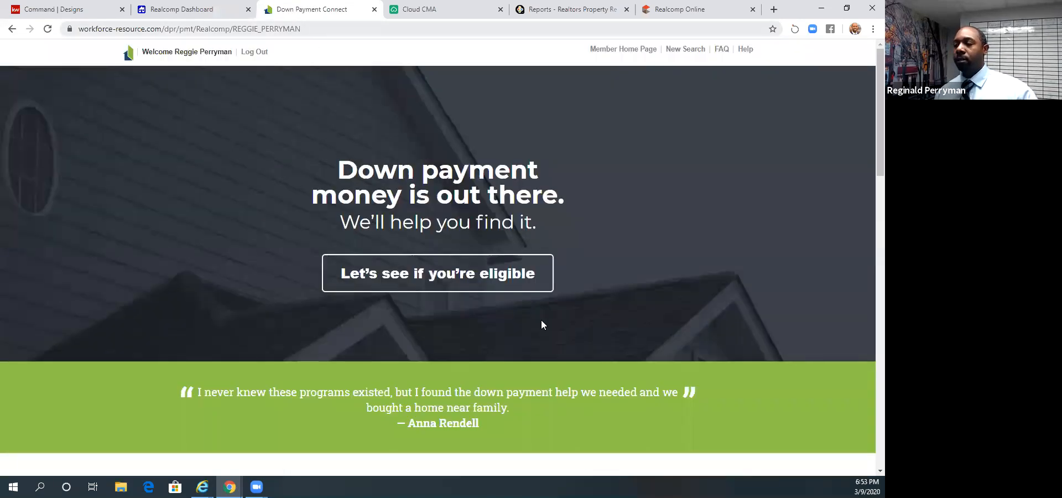
- Start the eligibility check and read through its address, sales price, household, income and special-circumstances questions
left_click(501, 293)
scroll(501, 298, "up", 2)
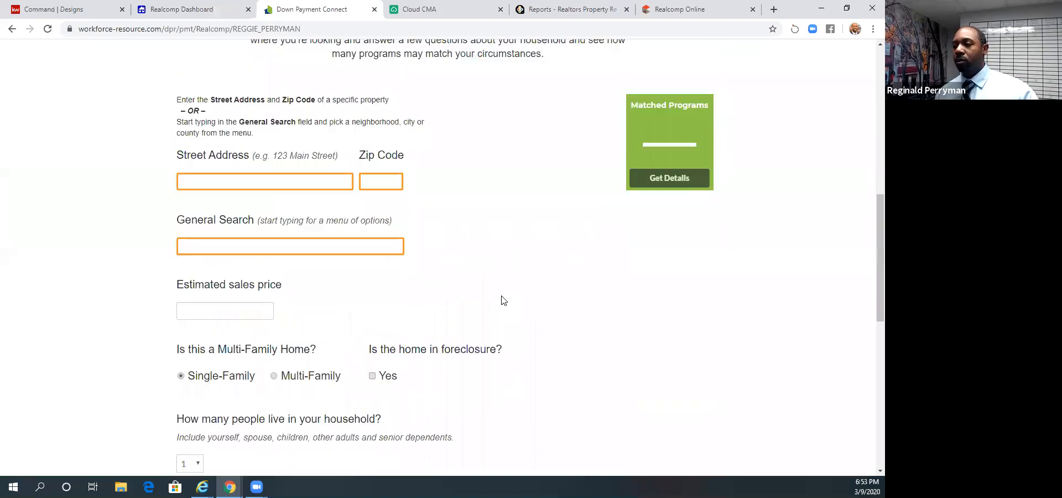
scroll(249, 190, "down", 2)
scroll(249, 191, "up", 2)
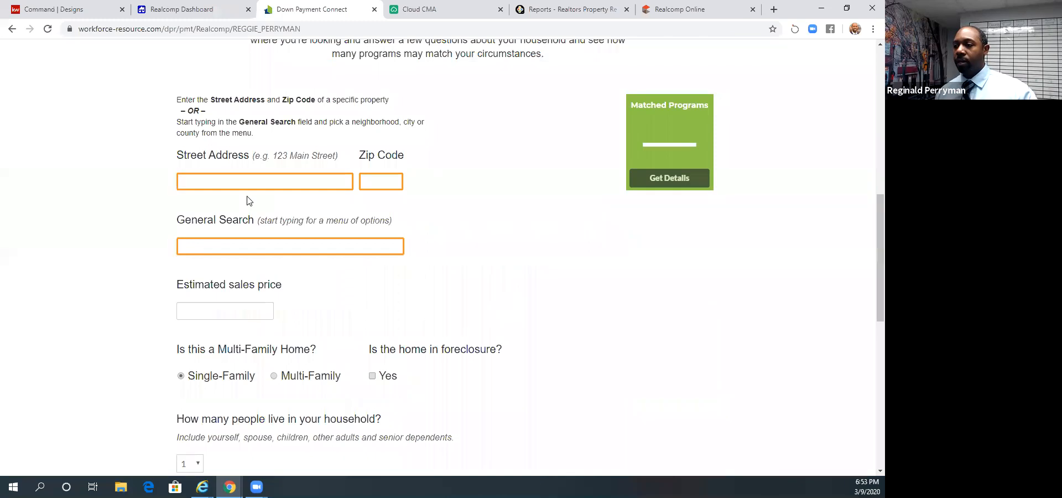
scroll(239, 240, "down", 1)
scroll(239, 240, "down", 1)
scroll(247, 223, "up", 1)
scroll(208, 134, "down", 2)
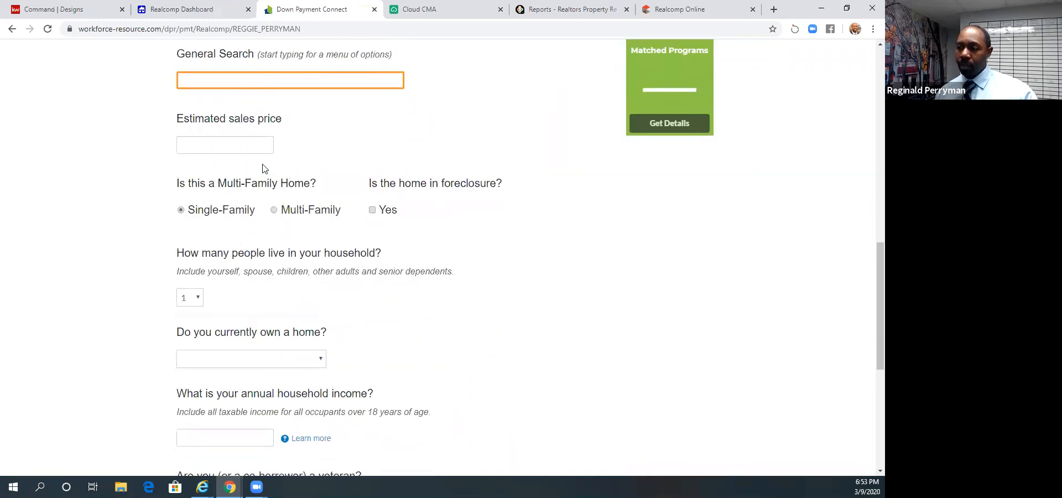
scroll(261, 194, "down", 1)
scroll(264, 184, "down", 5)
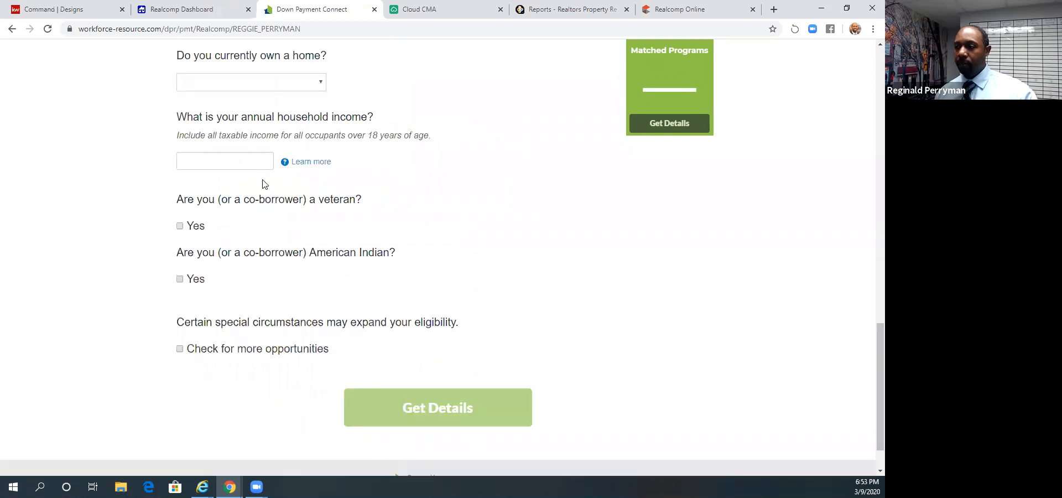
scroll(264, 194, "up", 5)
scroll(468, 255, "up", 13)
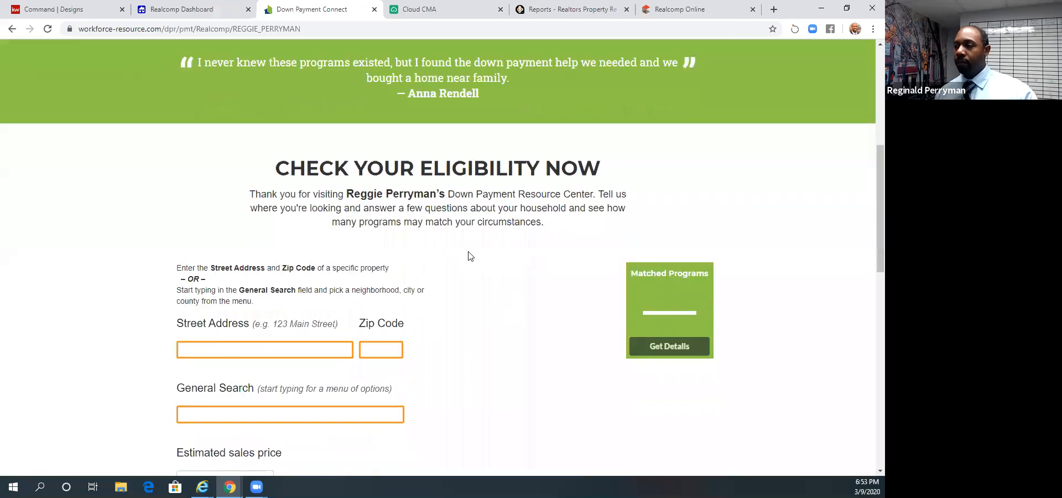
scroll(468, 255, "down", 8)
scroll(467, 256, "up", 8)
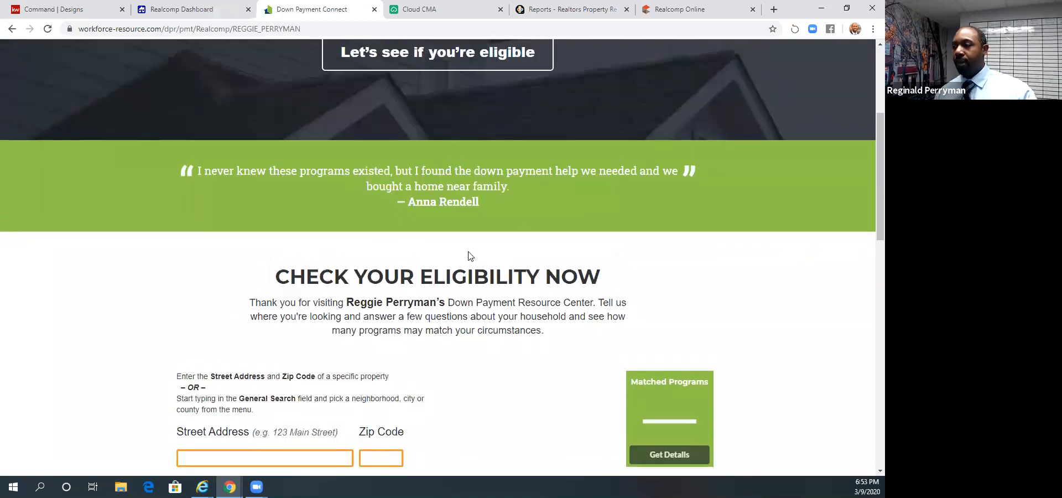
scroll(468, 256, "down", 13)
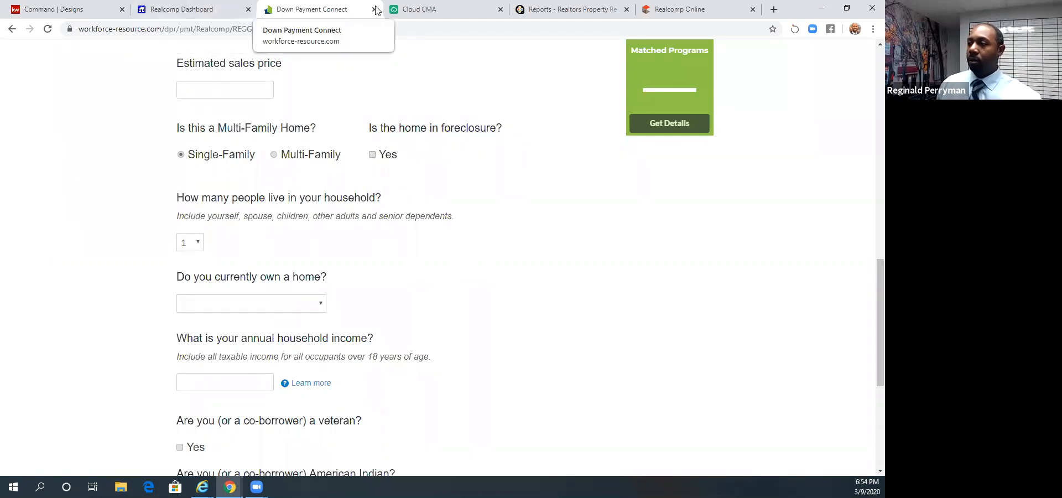
- Return from the eligibility form to the Down Payment Resource welcome page and open Marketing Resources
scroll(356, 99, "up", 15)
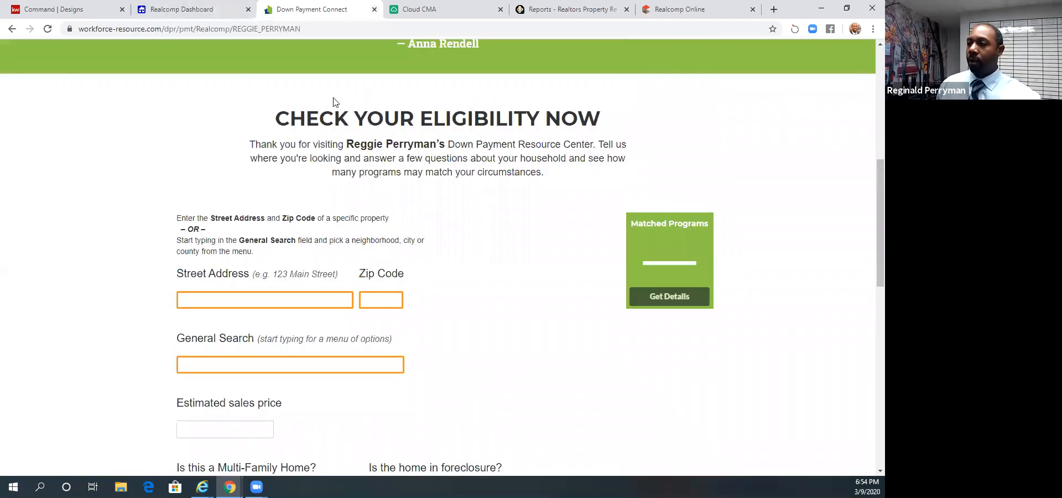
left_click(11, 28)
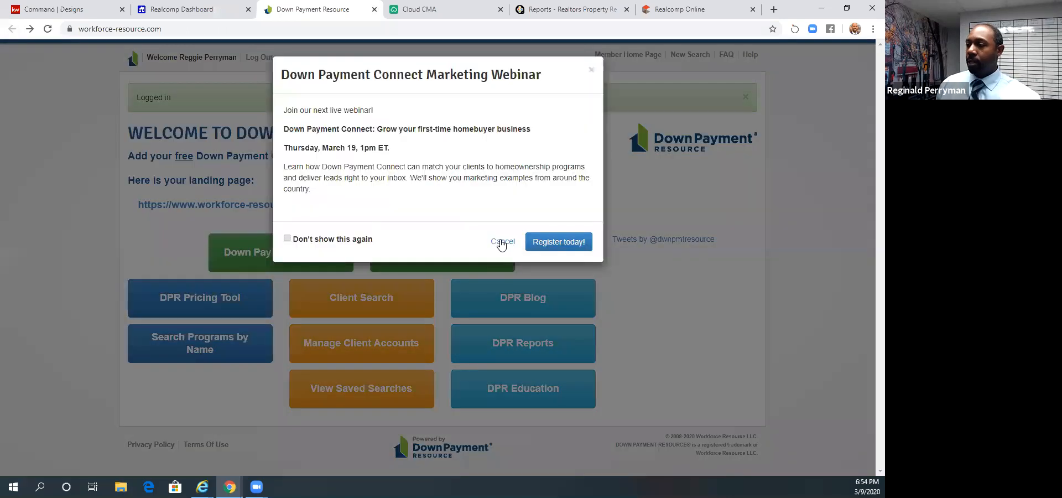
left_click(502, 241)
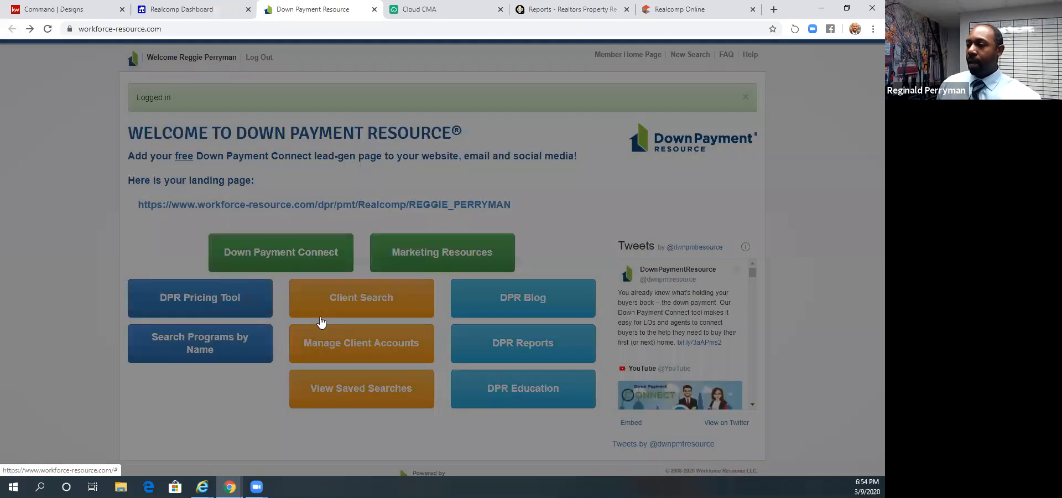
scroll(399, 330, "down", 1)
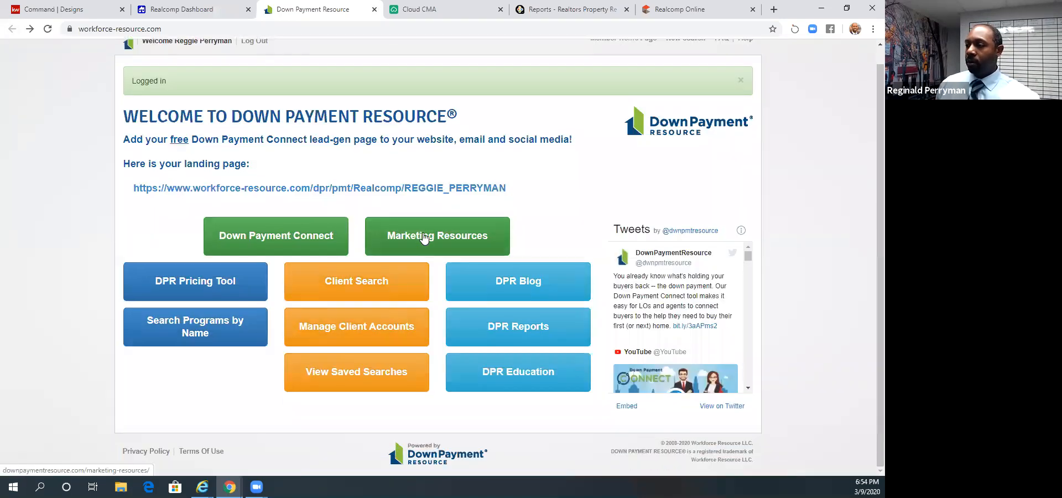
left_click(410, 267)
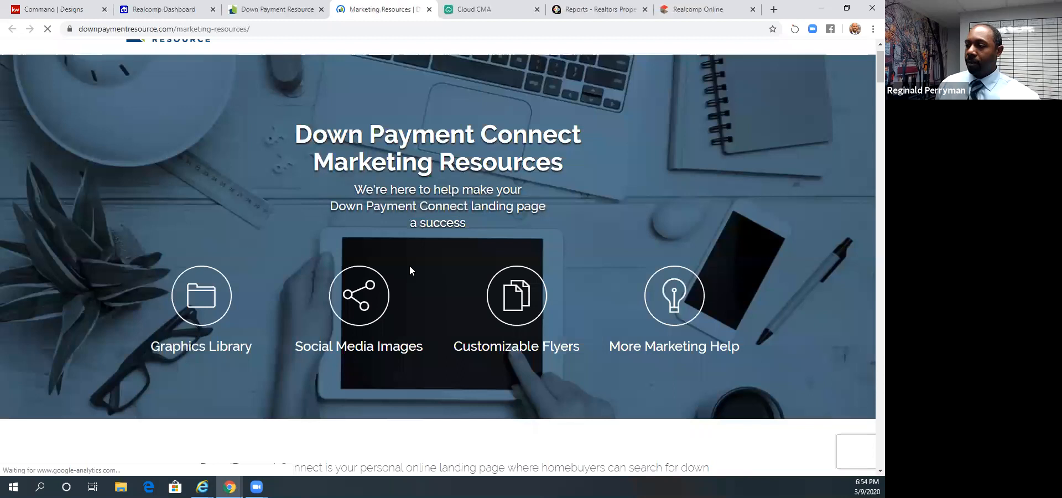
- Examine the social media images for Facebook, Twitter, LinkedIn and Instagram, plus the Customizable Flyers instructions and English language options
scroll(410, 267, "down", 10)
scroll(410, 266, "down", 5)
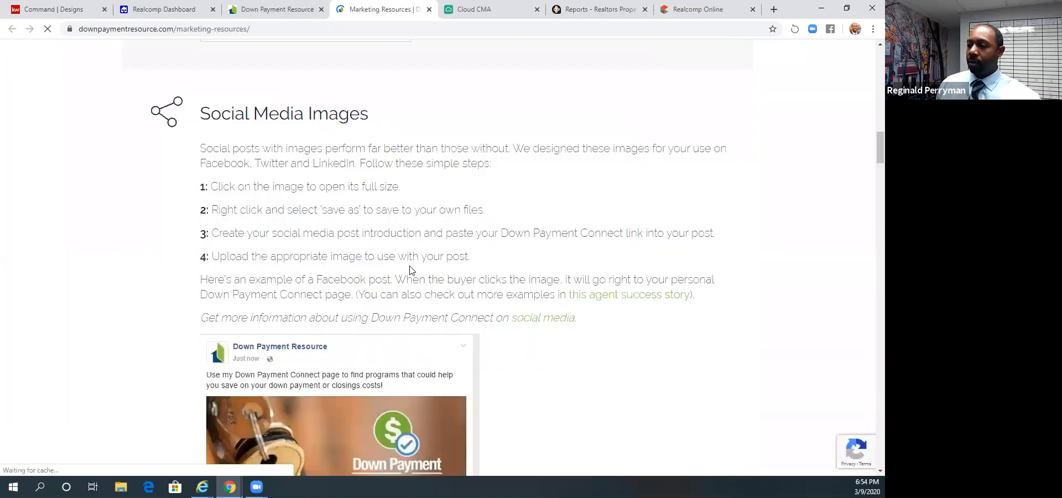
scroll(372, 261, "down", 5)
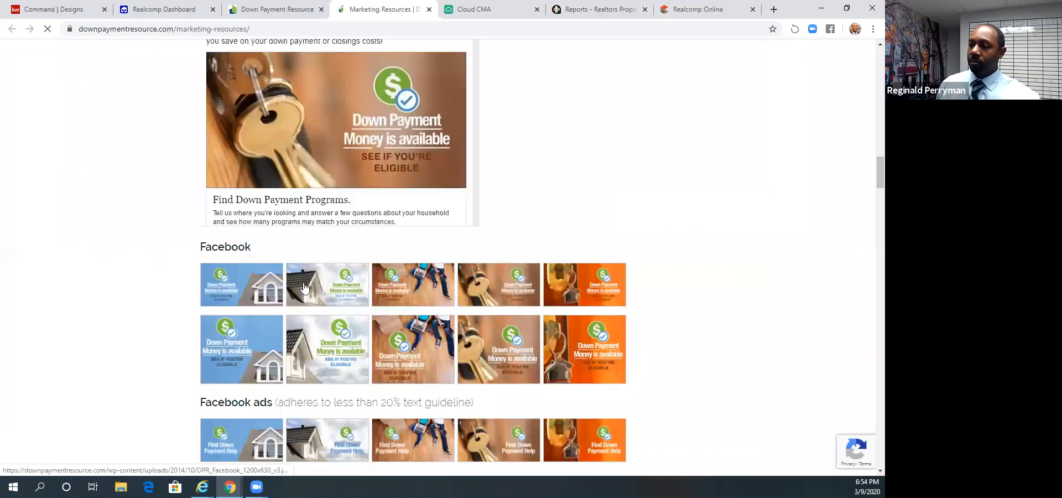
scroll(304, 287, "down", 5)
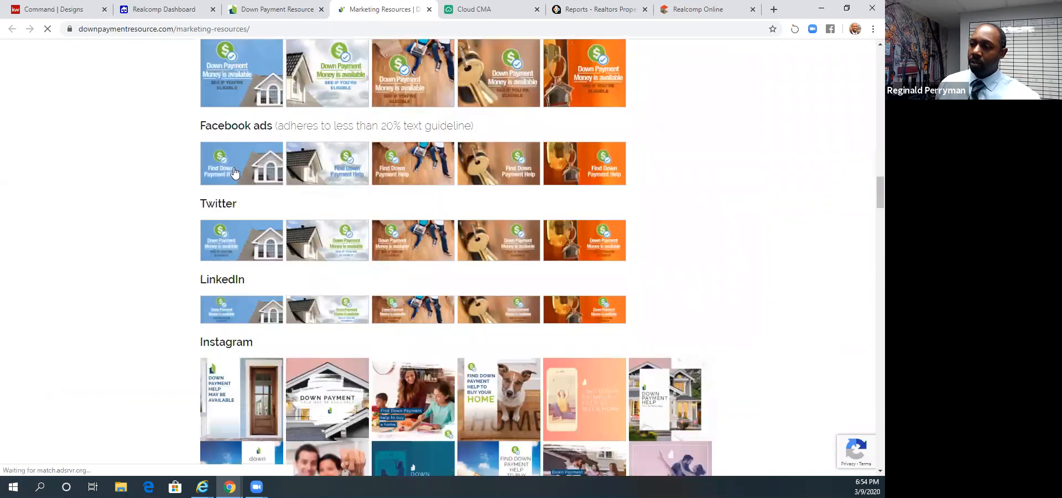
scroll(247, 280, "up", 2)
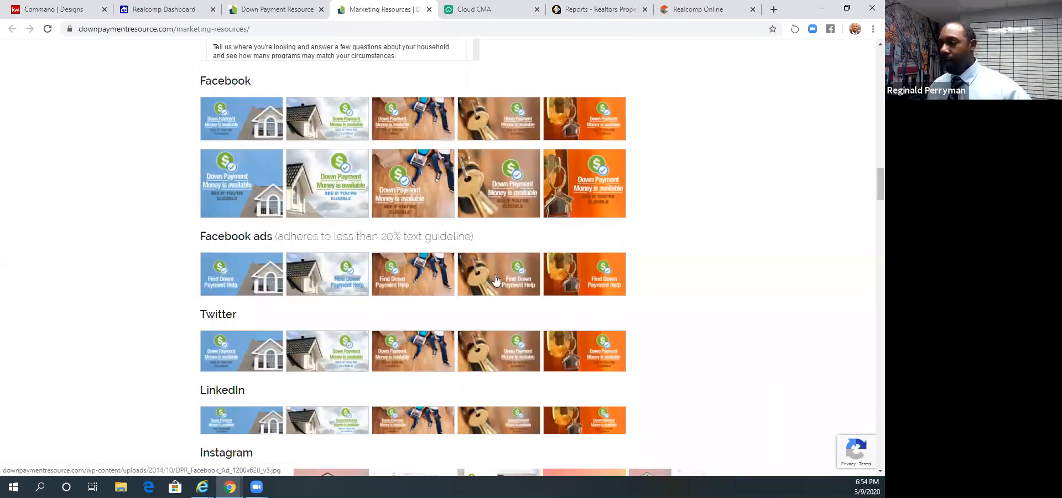
scroll(256, 265, "down", 2)
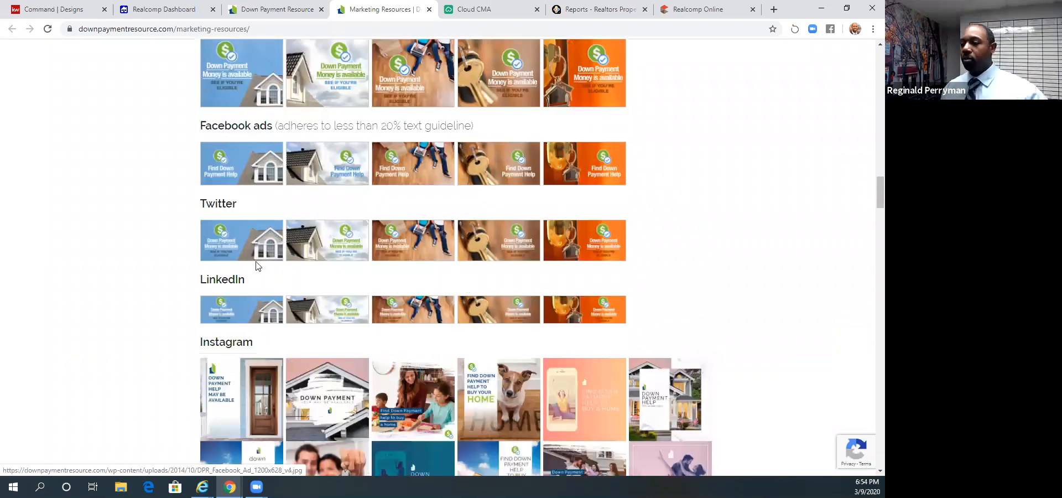
scroll(256, 266, "down", 2)
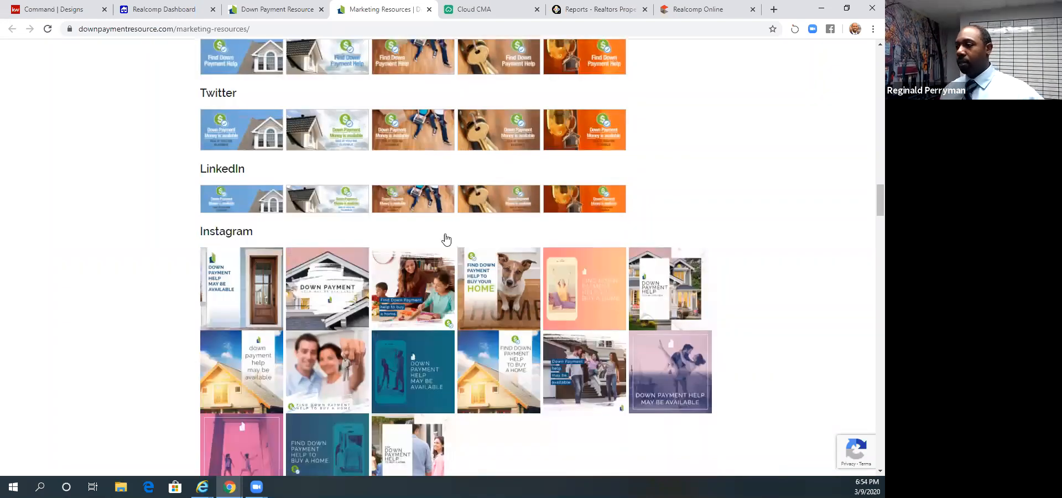
scroll(443, 238, "down", 3)
scroll(417, 255, "down", 3)
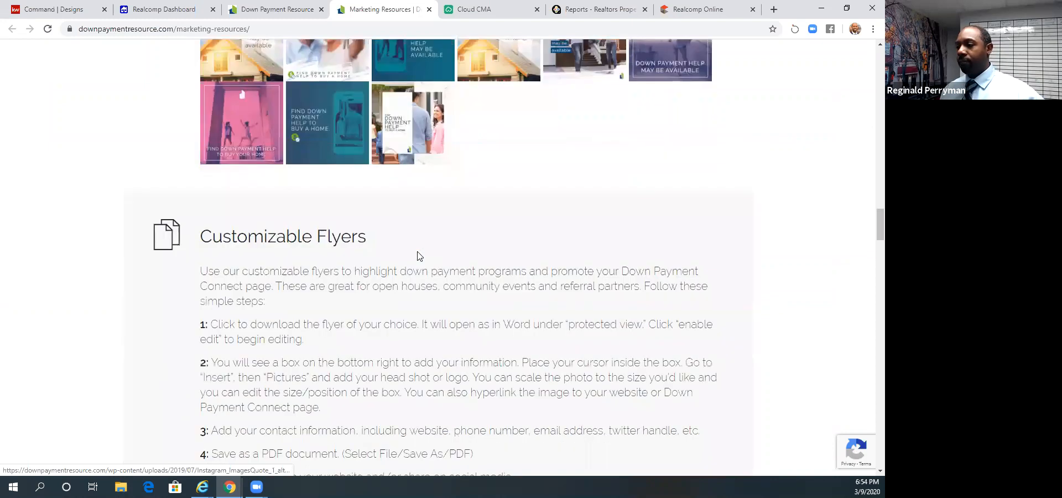
scroll(417, 255, "down", 7)
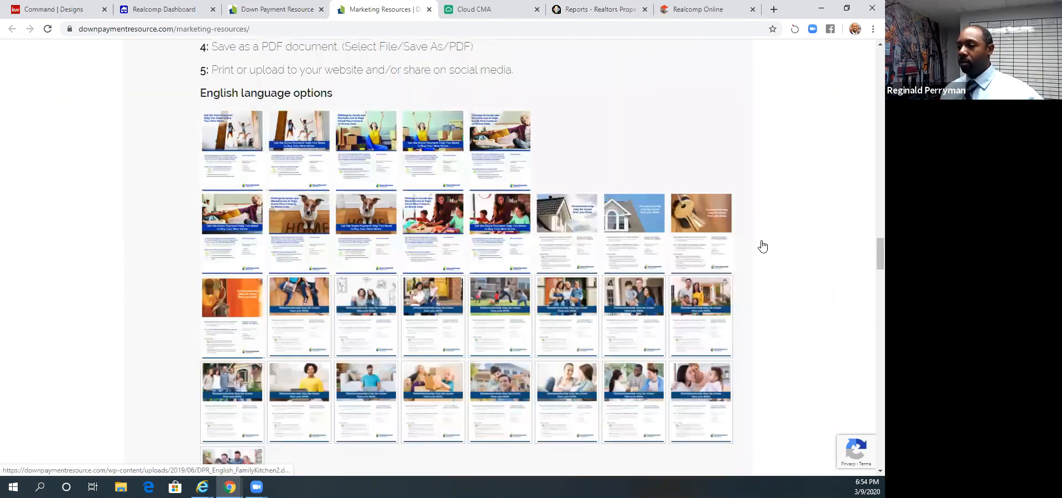
scroll(761, 243, "down", 1)
scroll(299, 36, "up", 6)
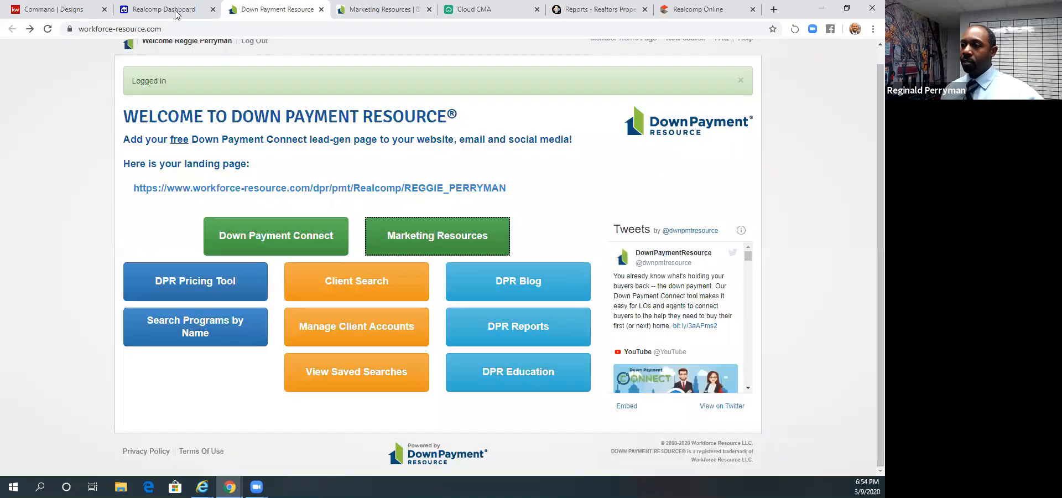
- Revisit the Realcomp Dashboard, then close the Down Payment Resource and Marketing Resources pages to return to Cloud CMA
left_click(175, 14)
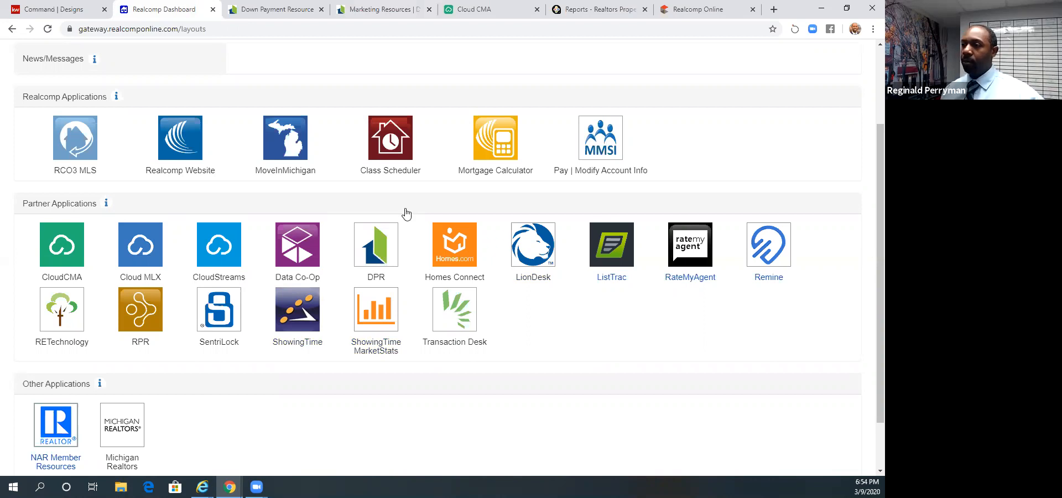
left_click(327, 12)
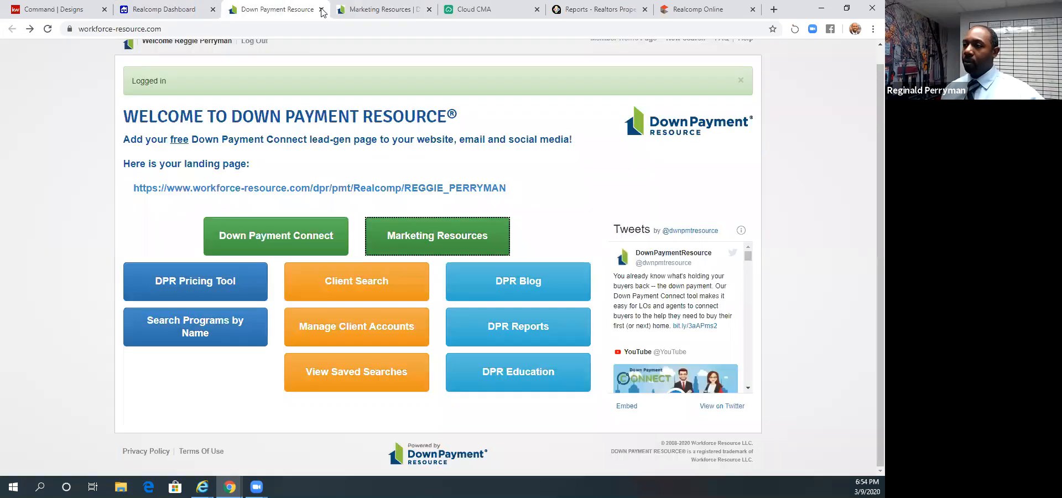
left_click(322, 10)
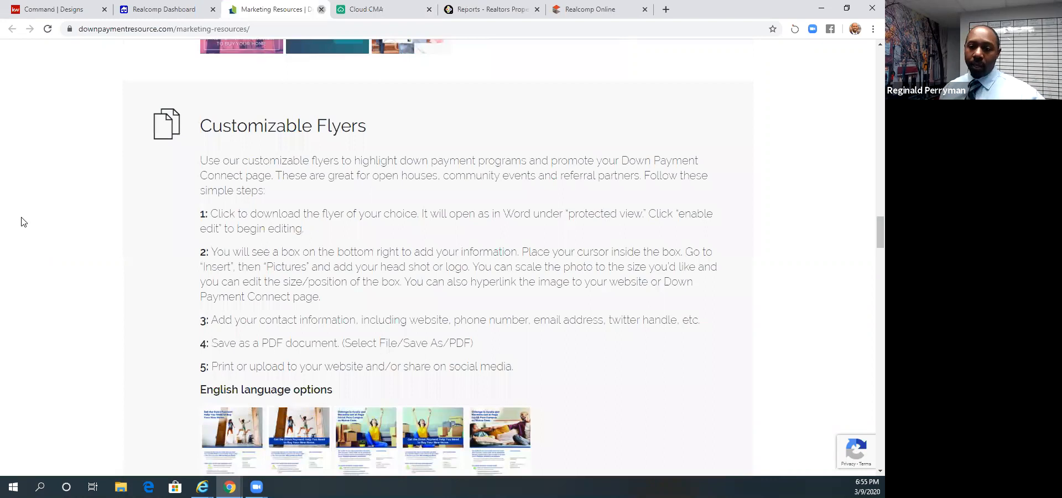
left_click(321, 10)
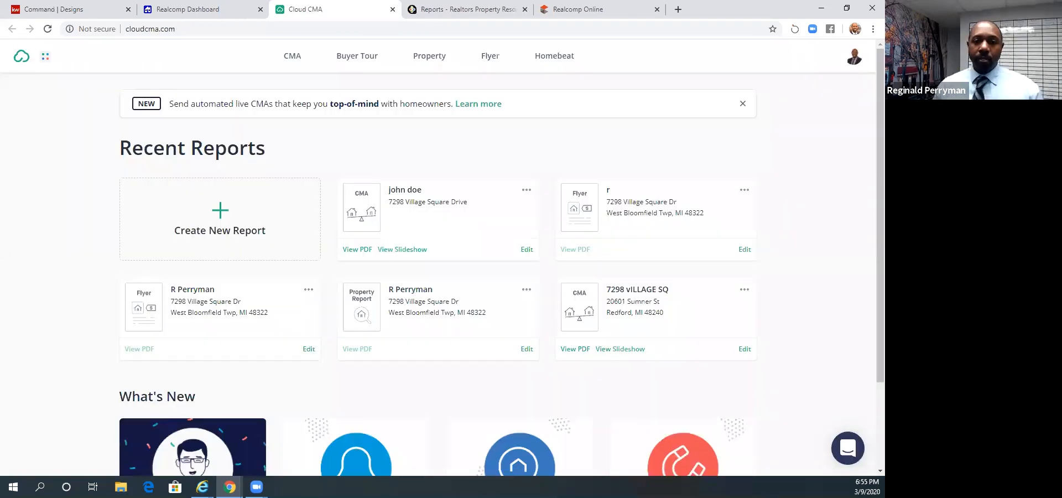